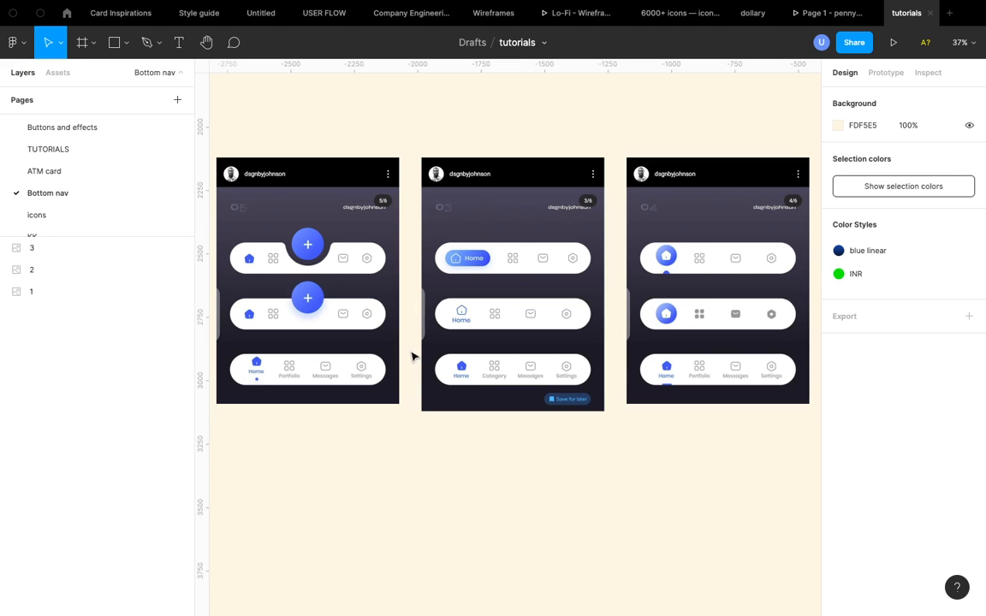
- Examine the first bottom navigation frame and its three nav bar variants up close
click(266, 286)
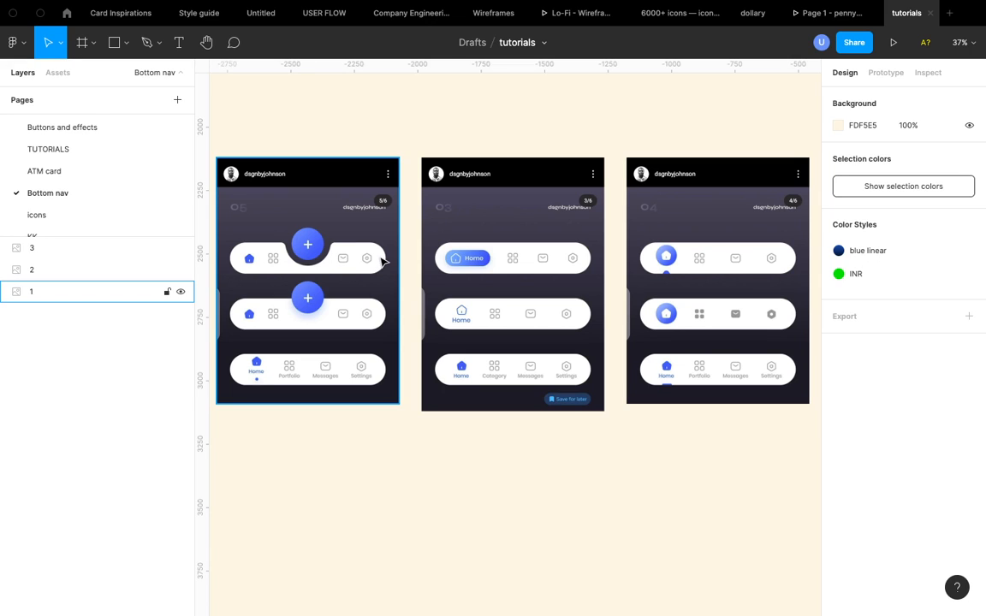
click(333, 441)
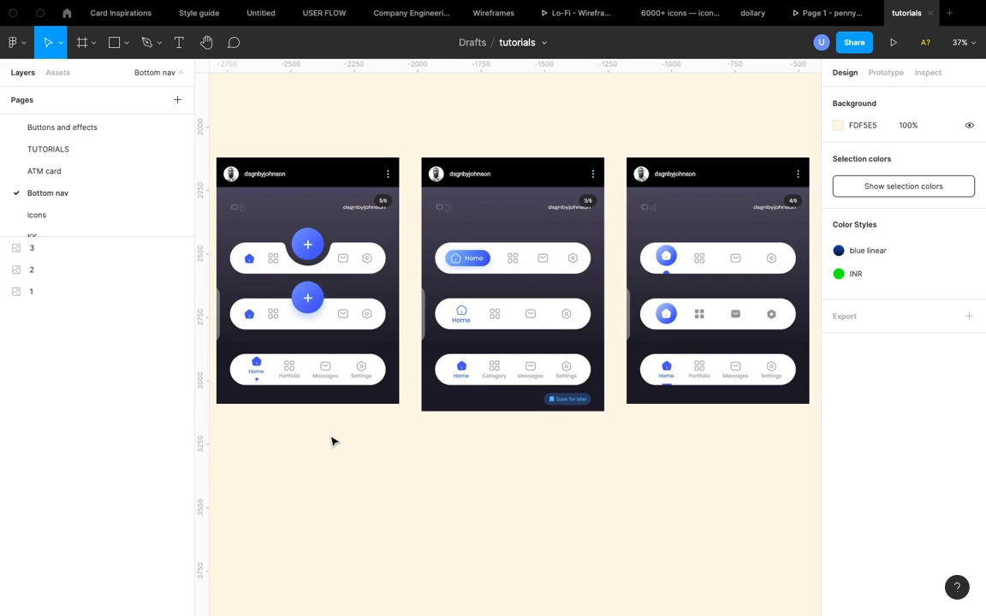
click(319, 306)
click(296, 127)
click(221, 236)
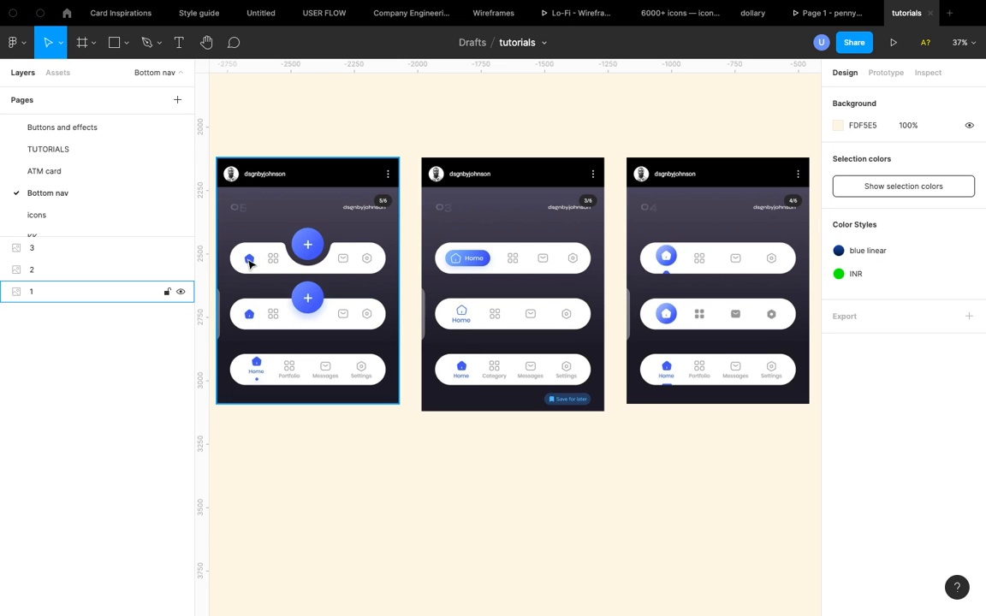
scroll(247, 261, up, 5)
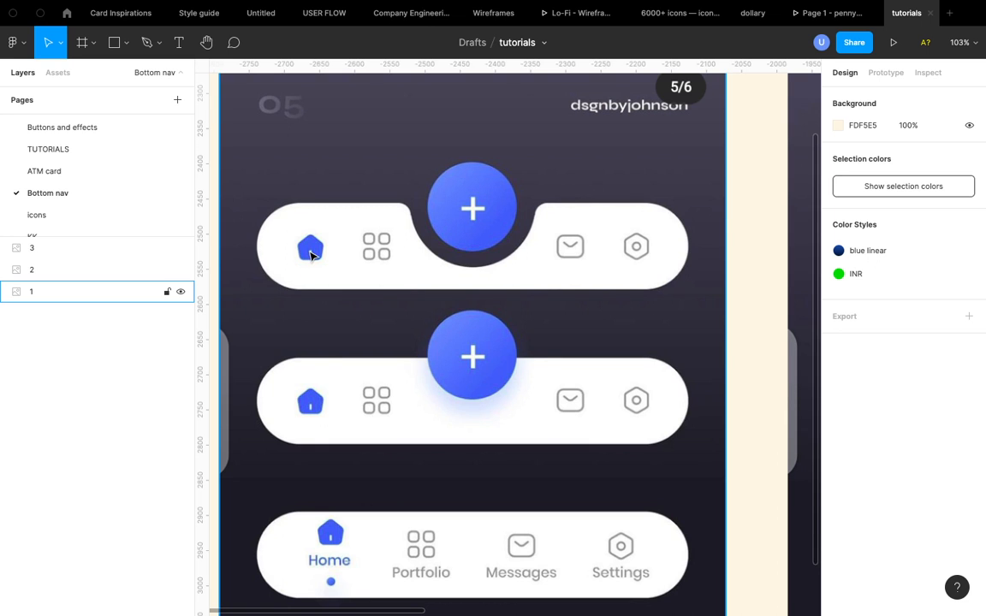
scroll(310, 254, down, 3)
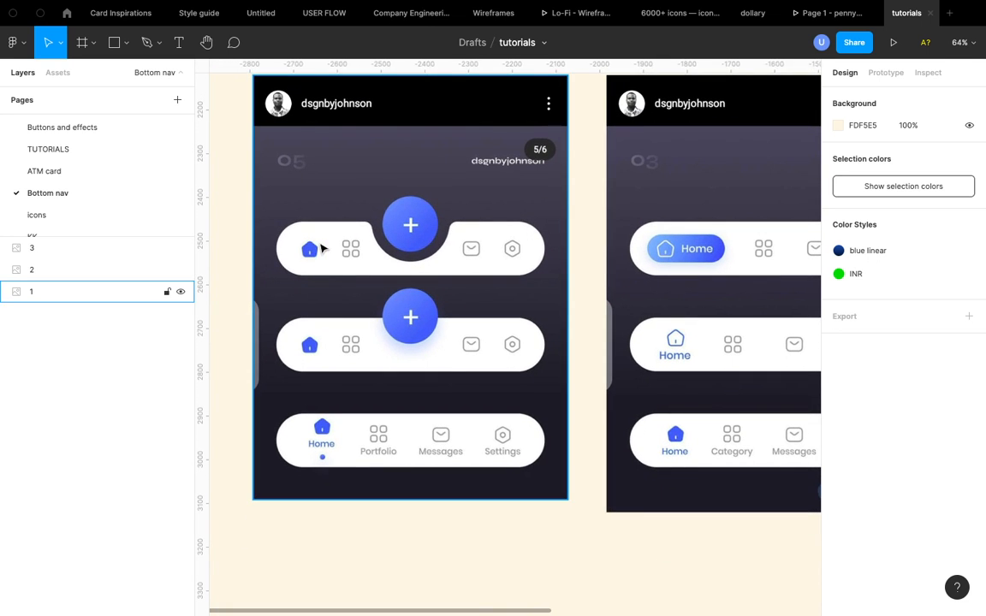
scroll(319, 248, up, 3)
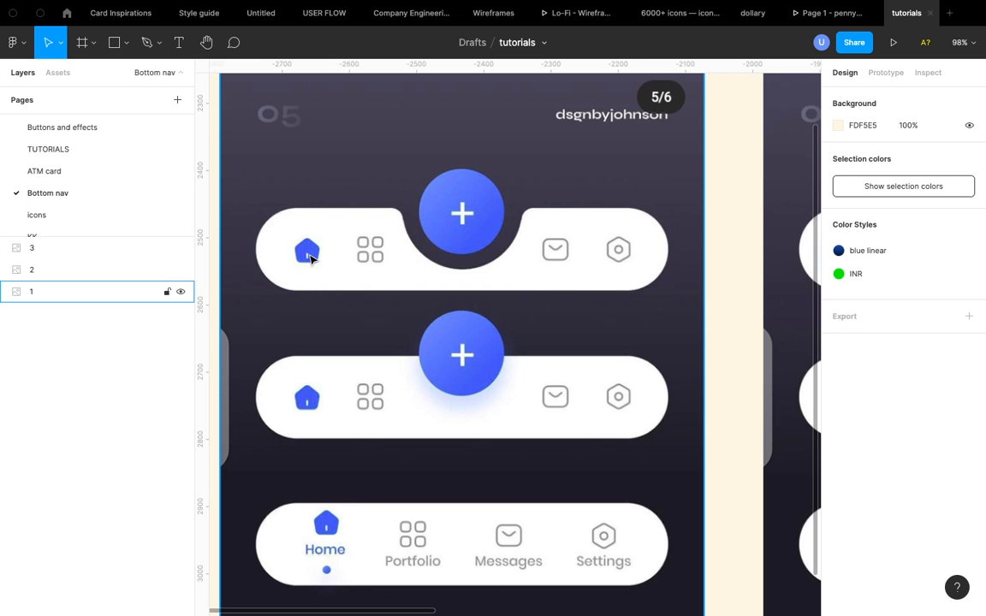
scroll(311, 258, down, 5)
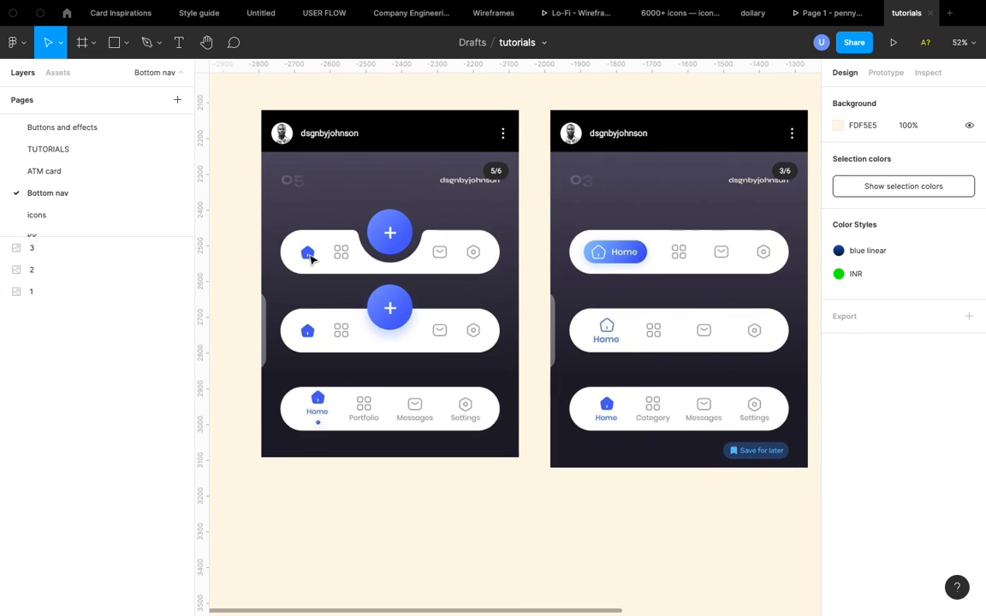
scroll(332, 352, up, 1)
scroll(336, 355, up, 1)
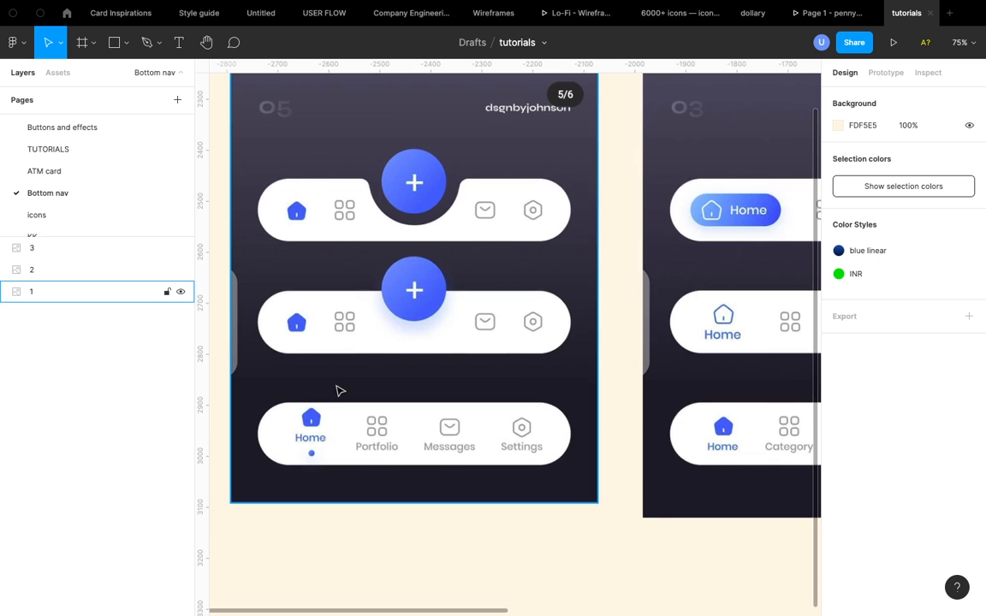
scroll(337, 392, up, 2)
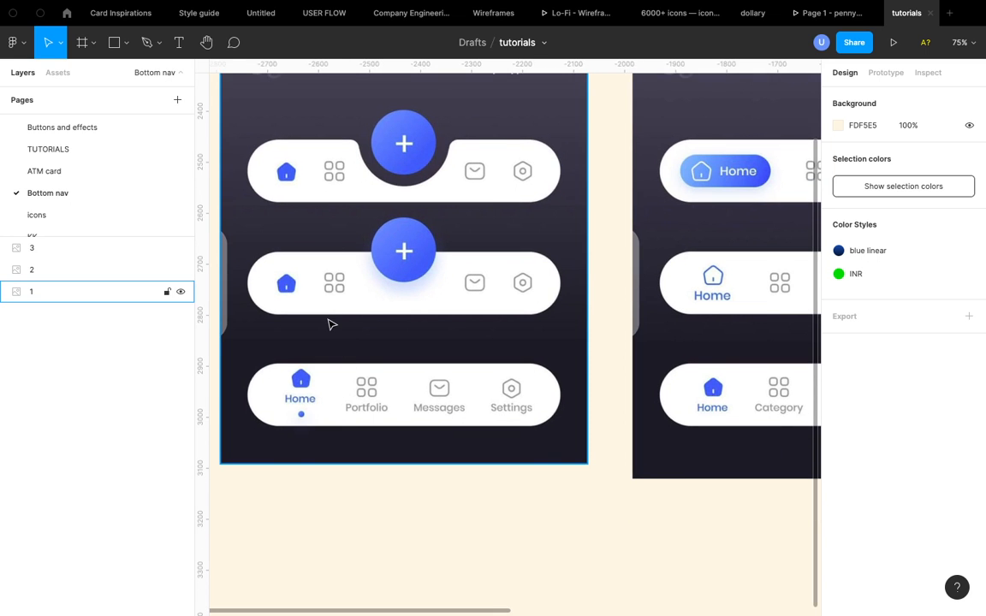
scroll(332, 323, down, 2)
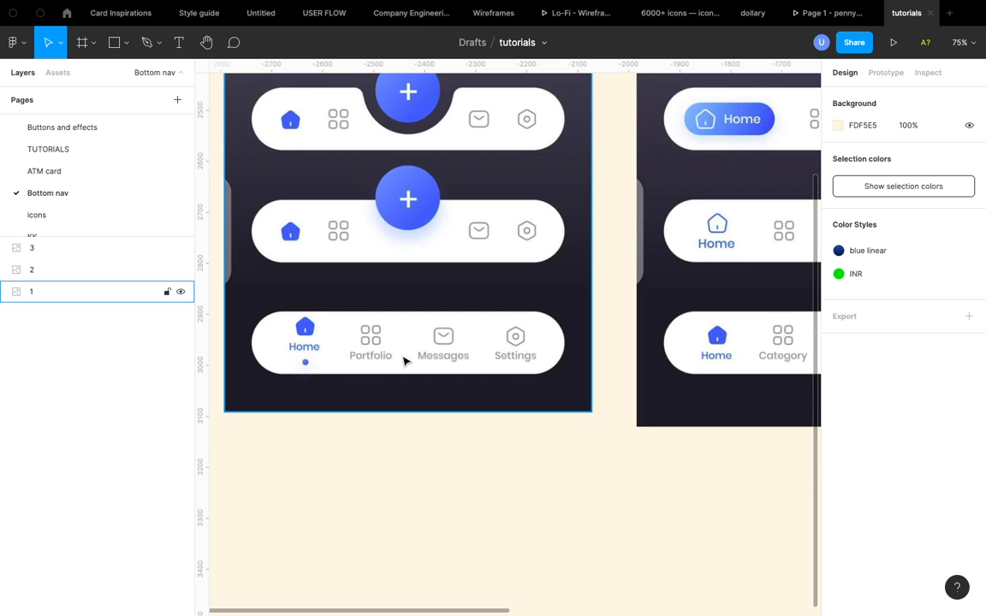
- Examine the second bottom navigation frame and its nav bar variants
scroll(405, 360, right, 8)
scroll(405, 361, up, 3)
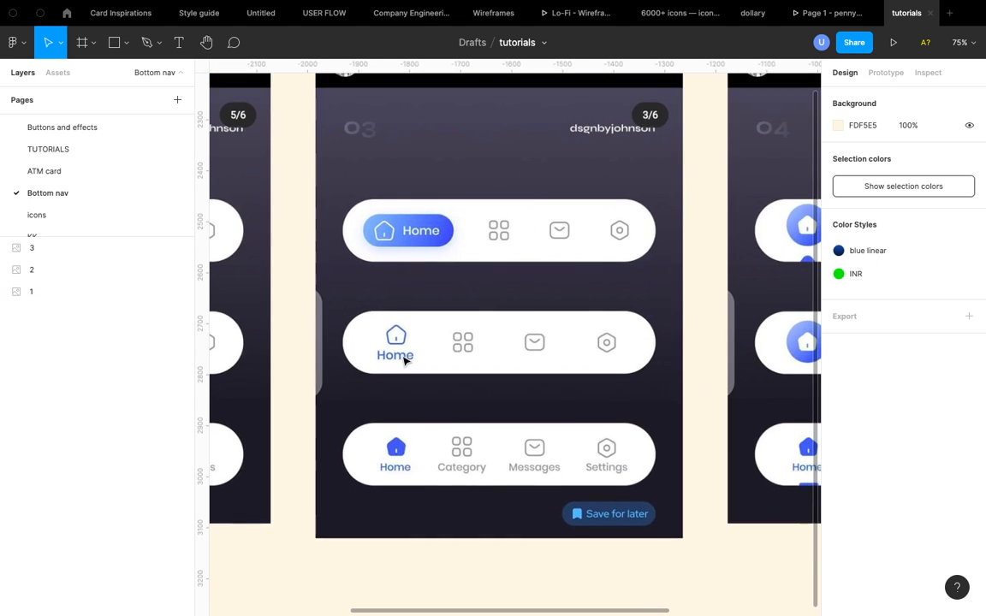
scroll(405, 360, right, 2)
click(409, 169)
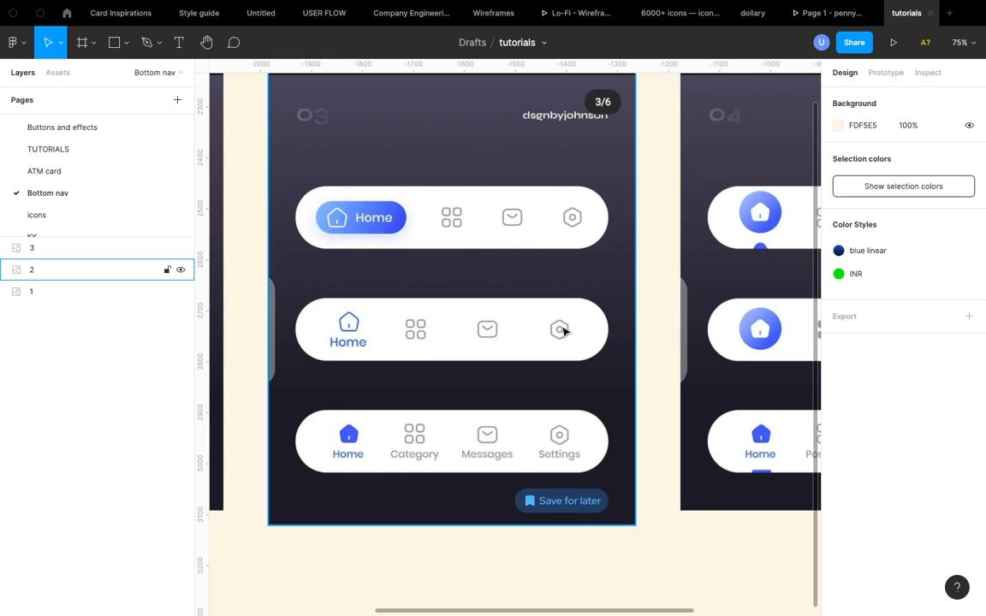
scroll(438, 453, down, 2)
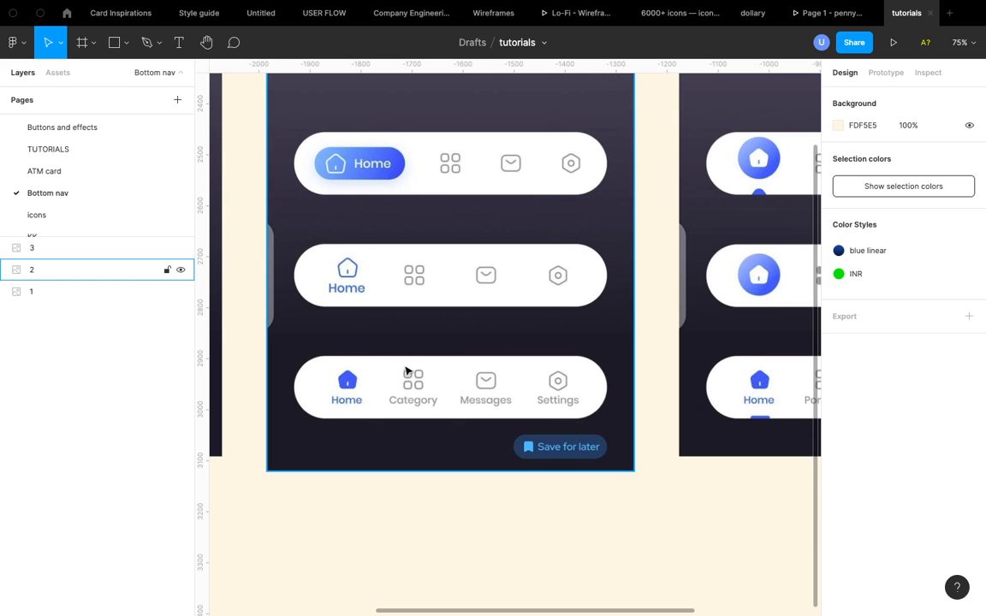
scroll(446, 420, down, 3)
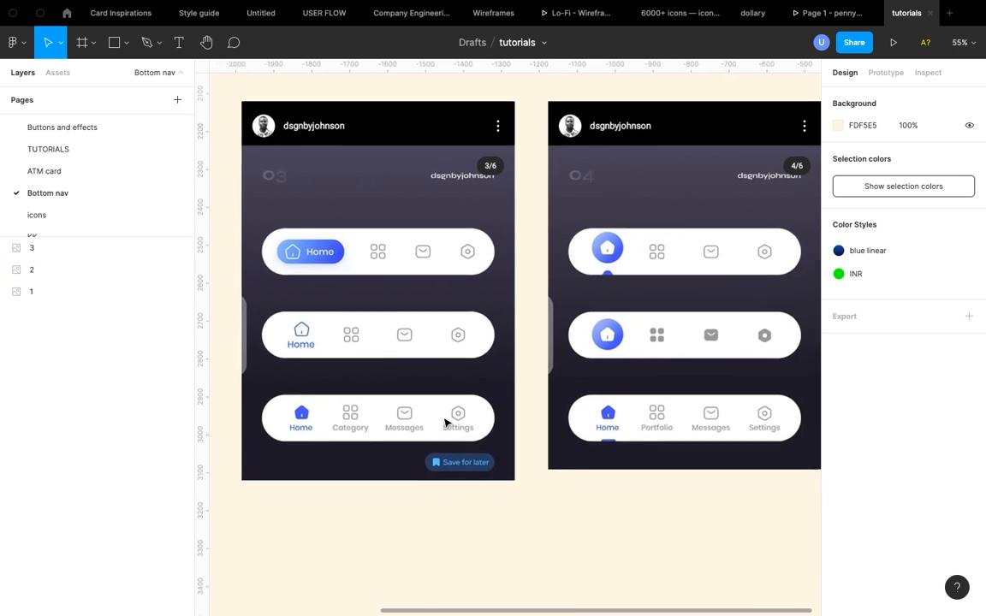
- Examine the third bottom navigation frame and its nav bar variants
scroll(539, 208, right, 5)
scroll(567, 287, up, 2)
scroll(567, 288, up, 3)
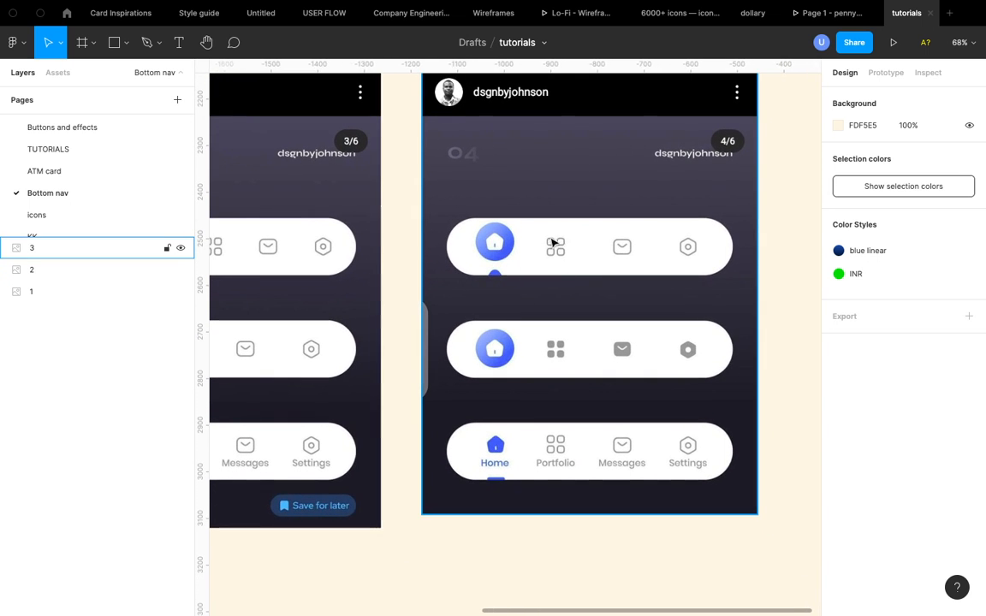
scroll(554, 259, down, 3)
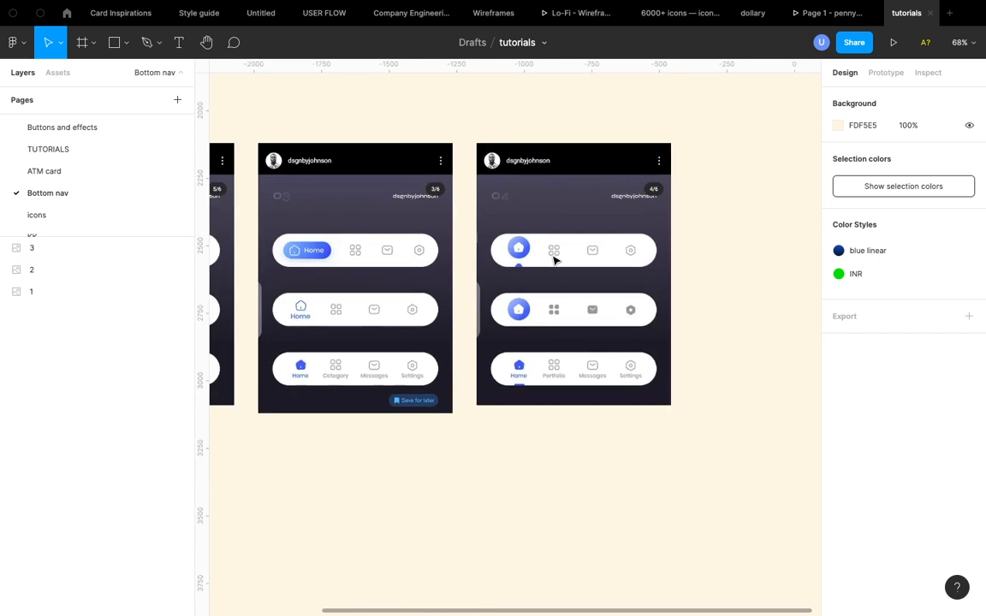
scroll(555, 260, up, 3)
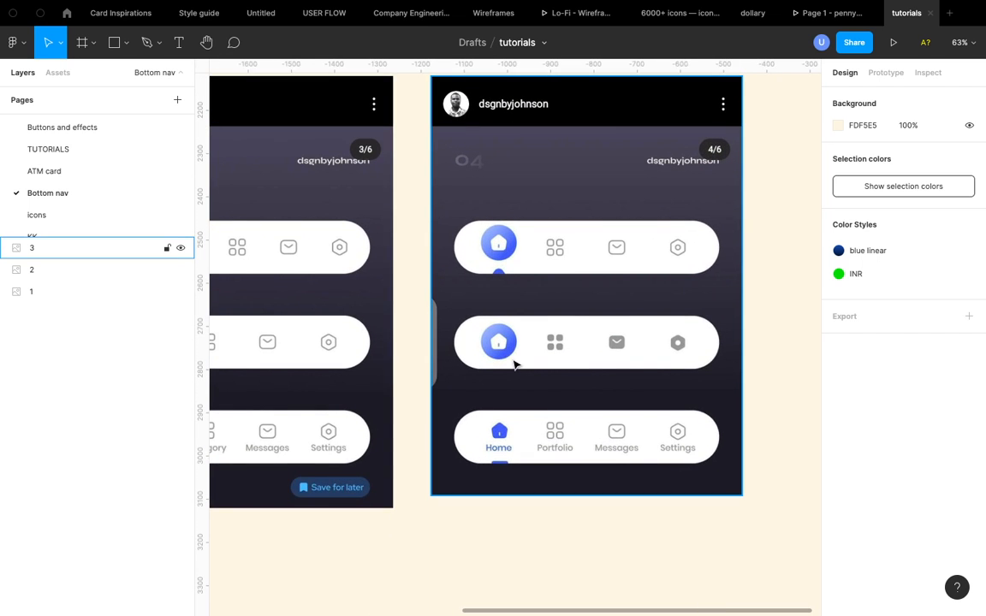
scroll(504, 462, down, 5)
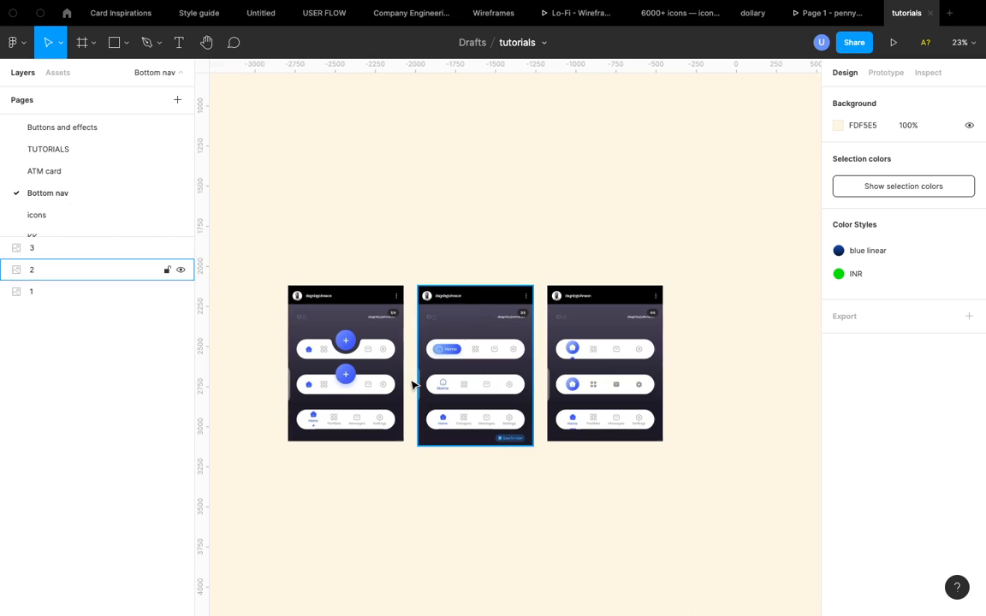
scroll(412, 385, up, 3)
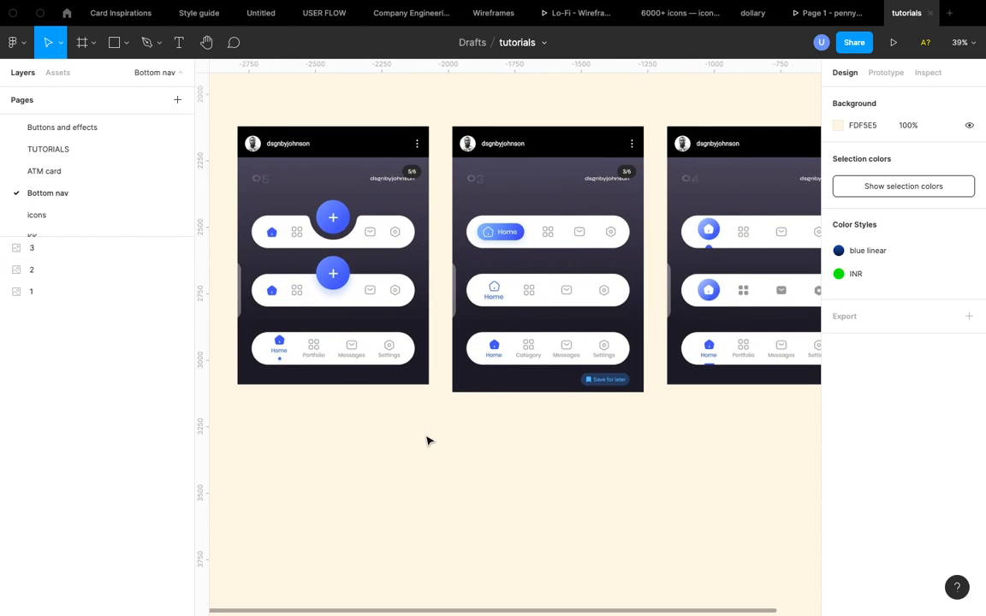
scroll(428, 441, down, 1)
scroll(428, 440, right, 1)
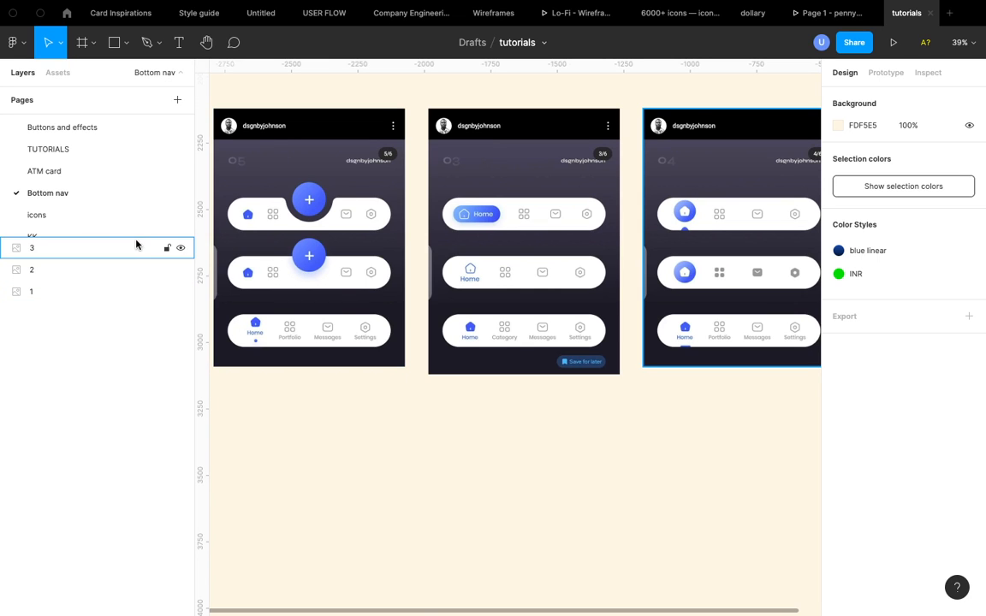
- Open the icons page and browse its icon sets
click(86, 216)
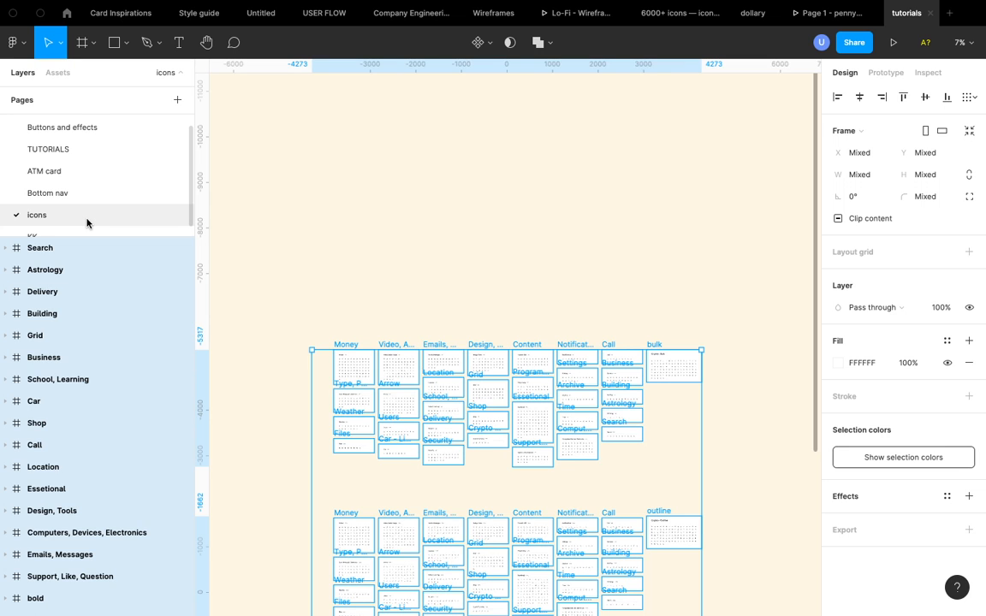
click(350, 201)
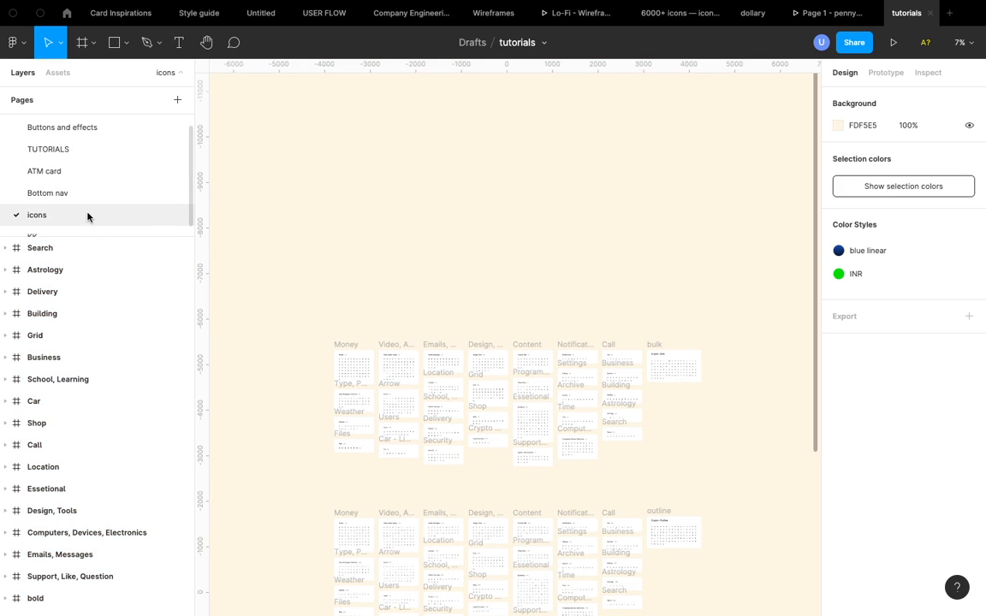
scroll(87, 216, down, 1)
scroll(416, 286, down, 3)
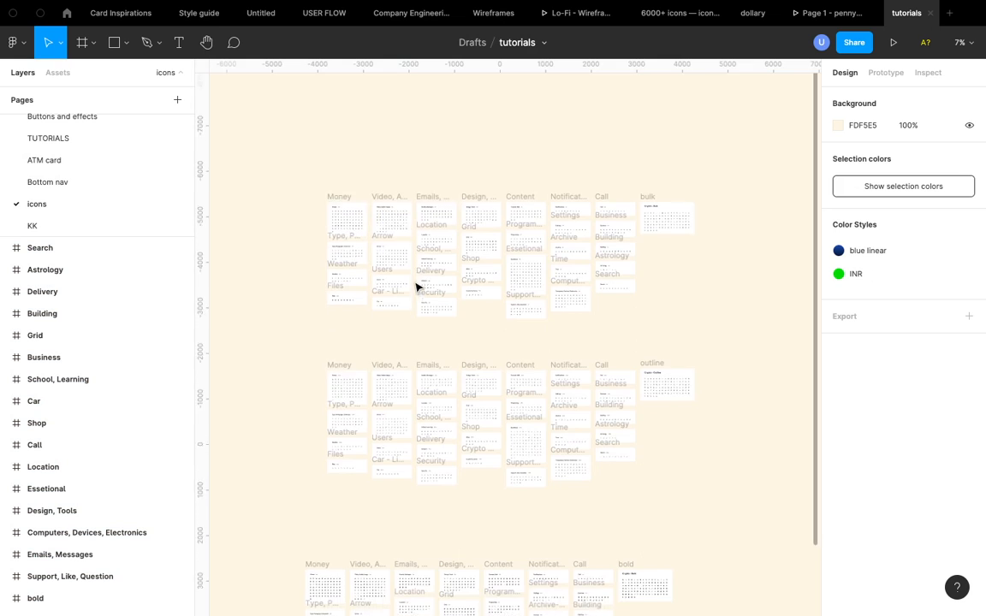
scroll(416, 285, down, 3)
scroll(416, 285, up, 4)
scroll(416, 285, down, 5)
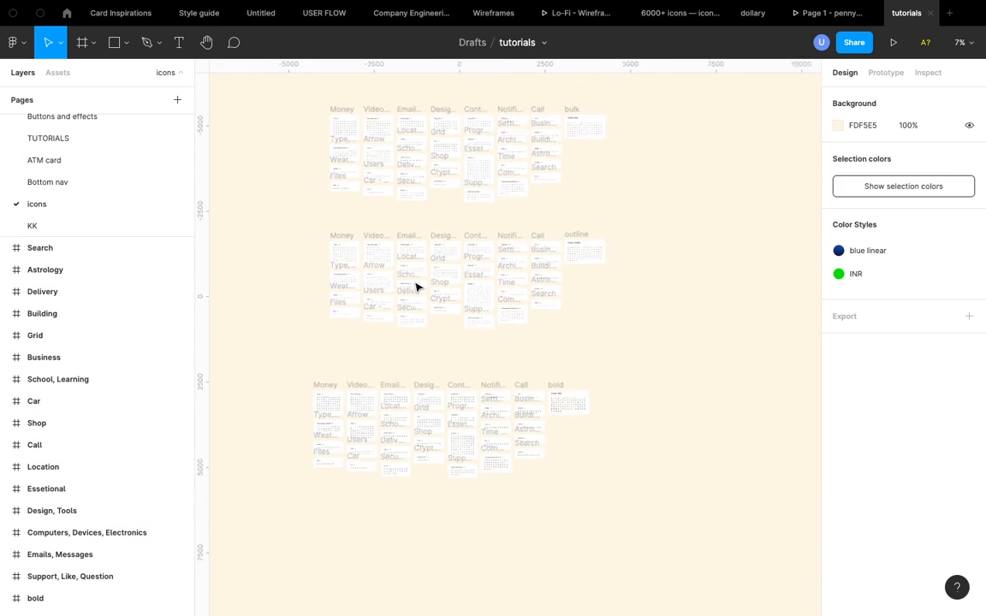
scroll(416, 287, down, 3)
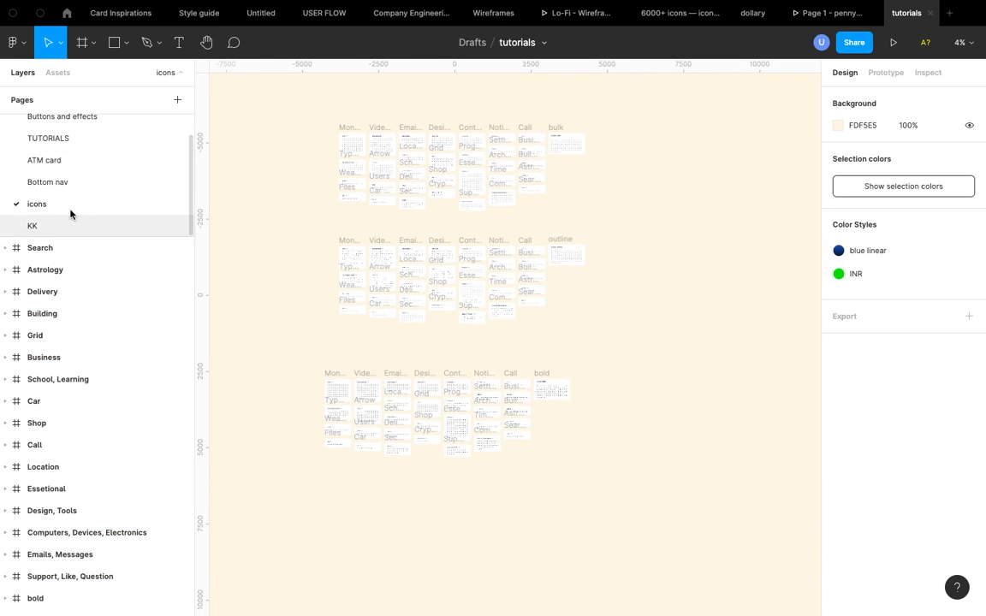
- Switch back to the Bottom nav page with the three navigation frames
click(68, 182)
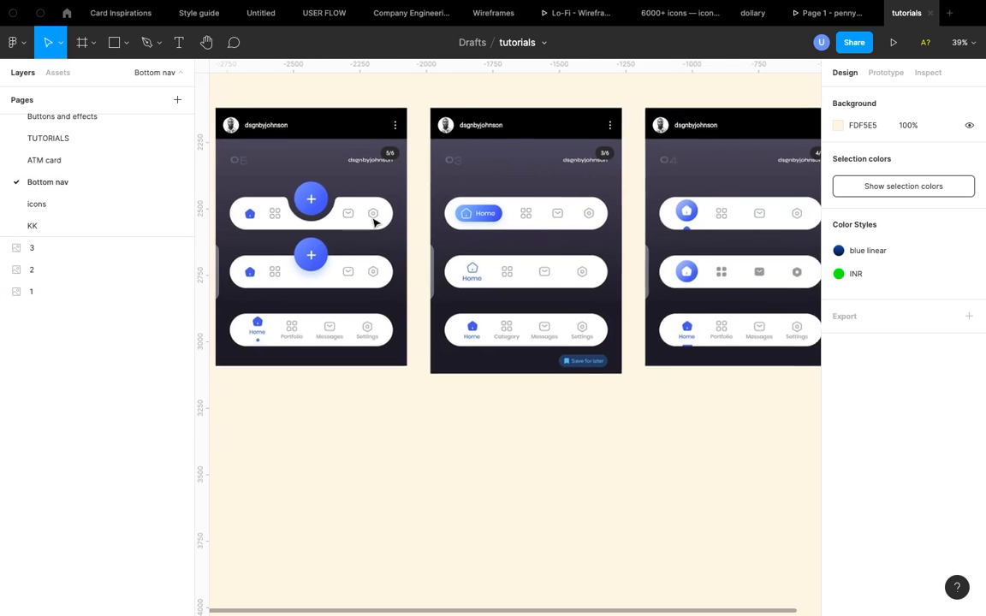
scroll(374, 223, left, 2)
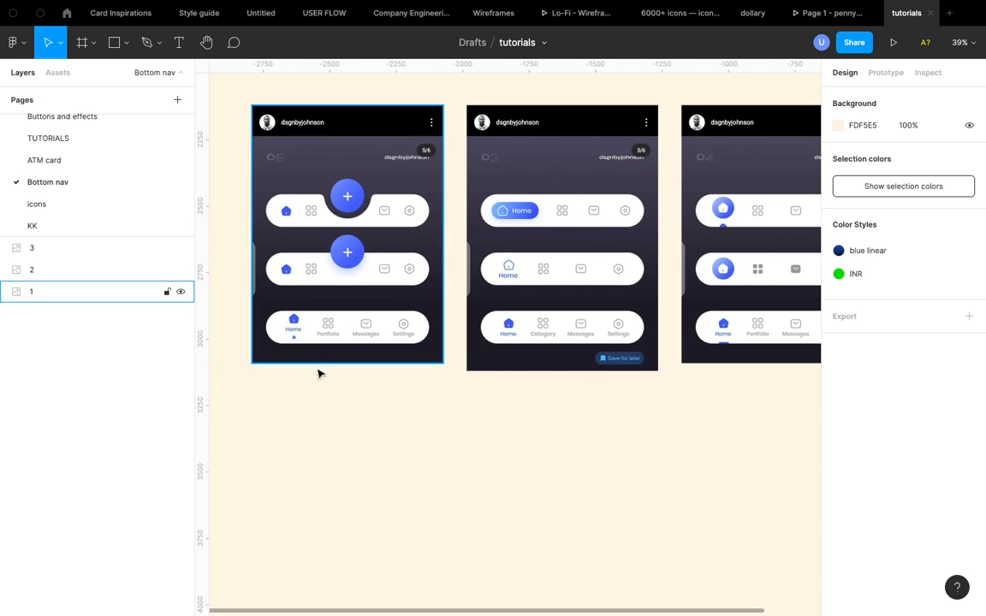
scroll(324, 381, down, 2)
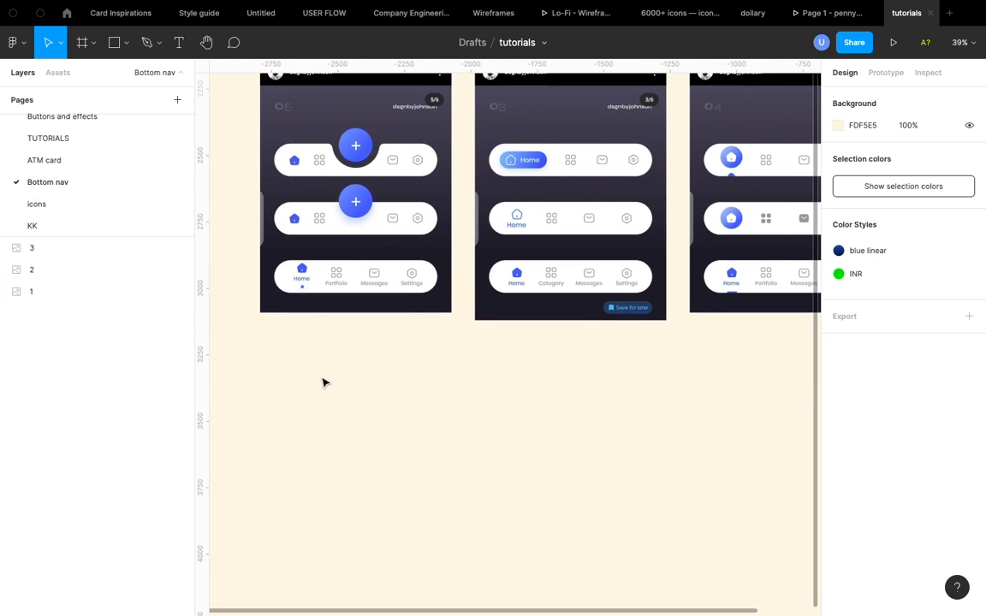
- Search the assets for "home" and browse through the home icon results
click(57, 72)
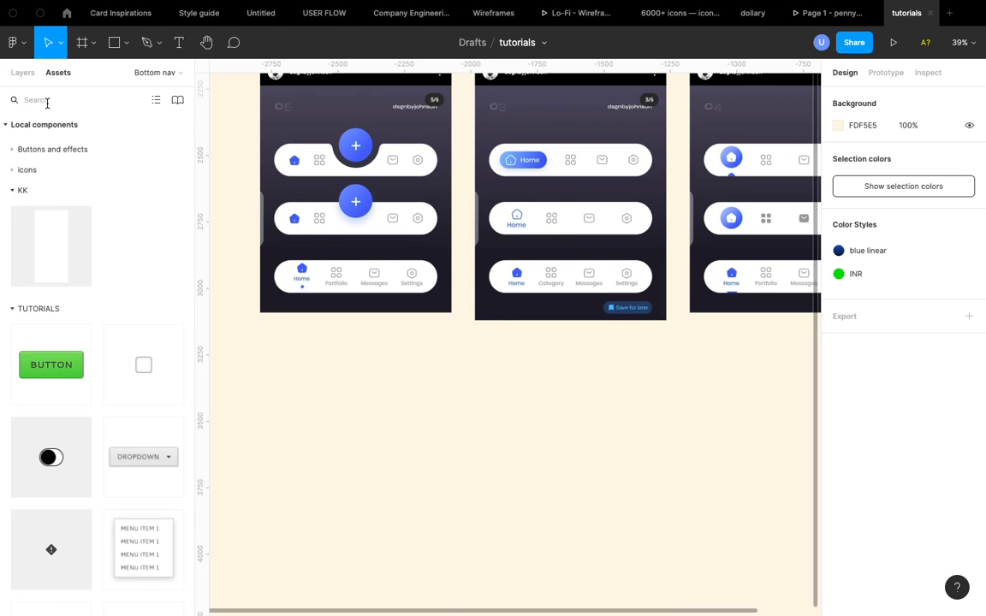
text(home)
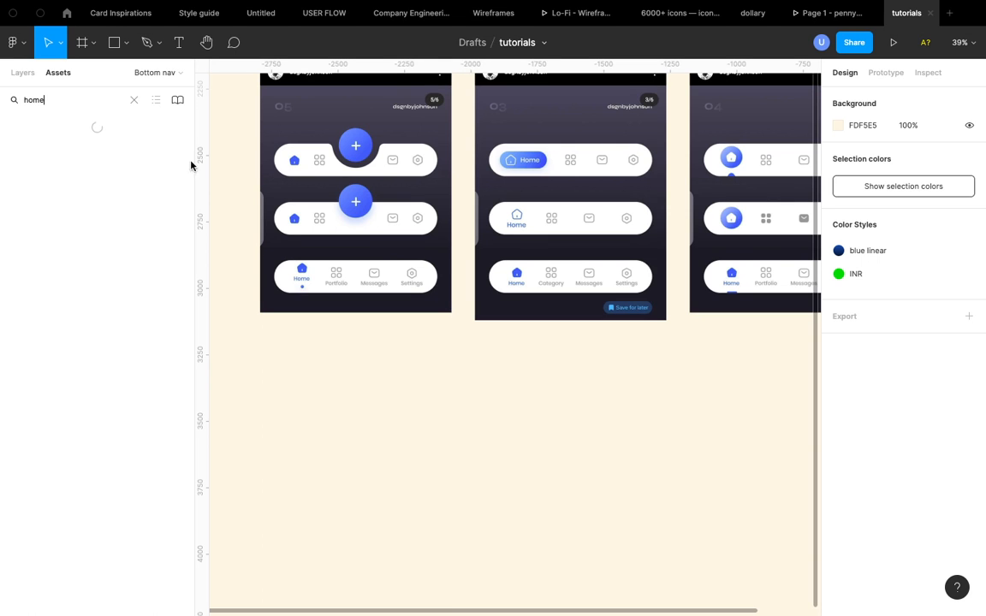
scroll(389, 210, down, 5)
scroll(389, 209, up, 1)
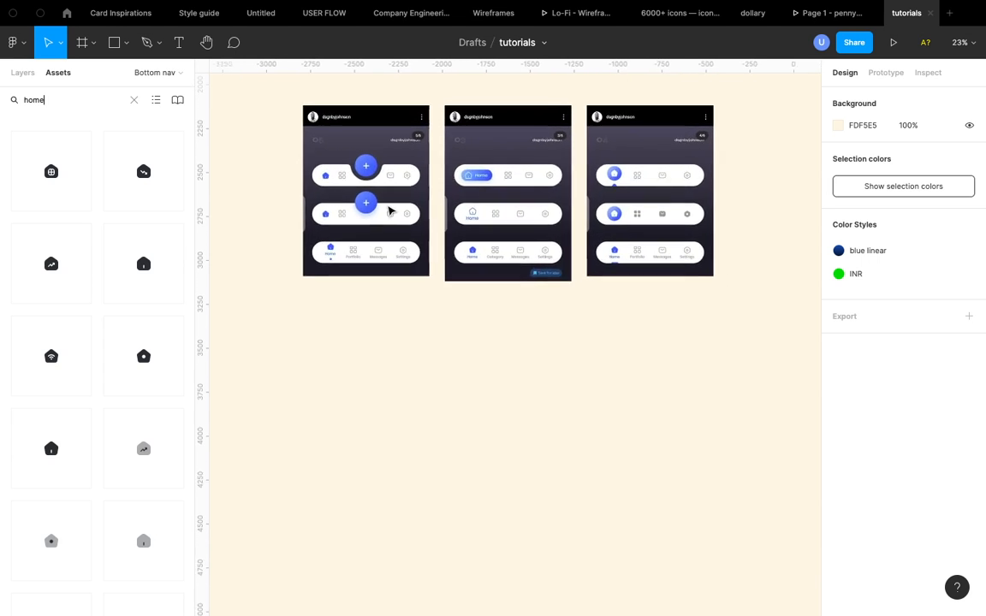
scroll(98, 240, down, 3)
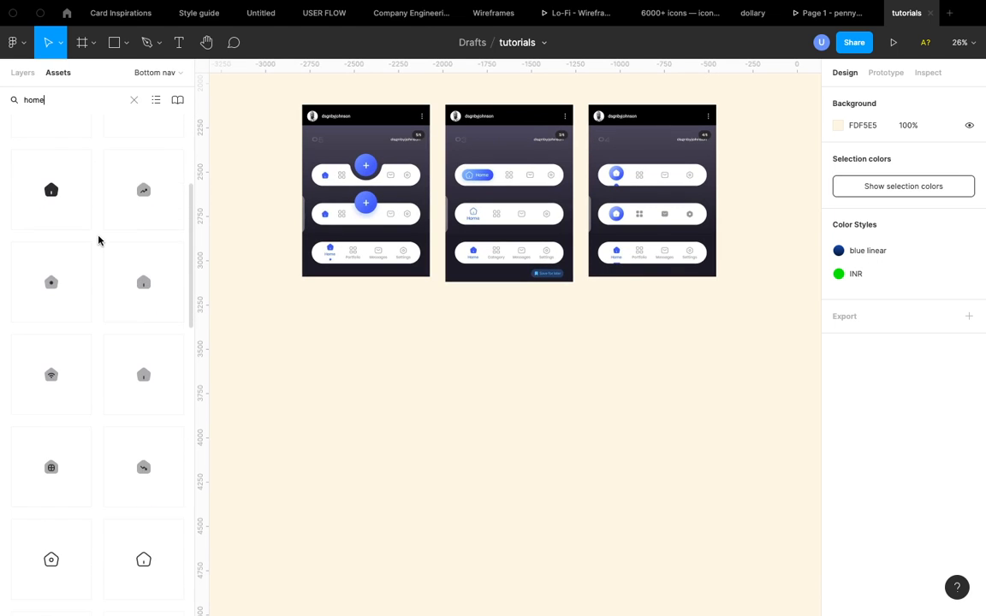
scroll(98, 240, up, 3)
scroll(83, 413, down, 3)
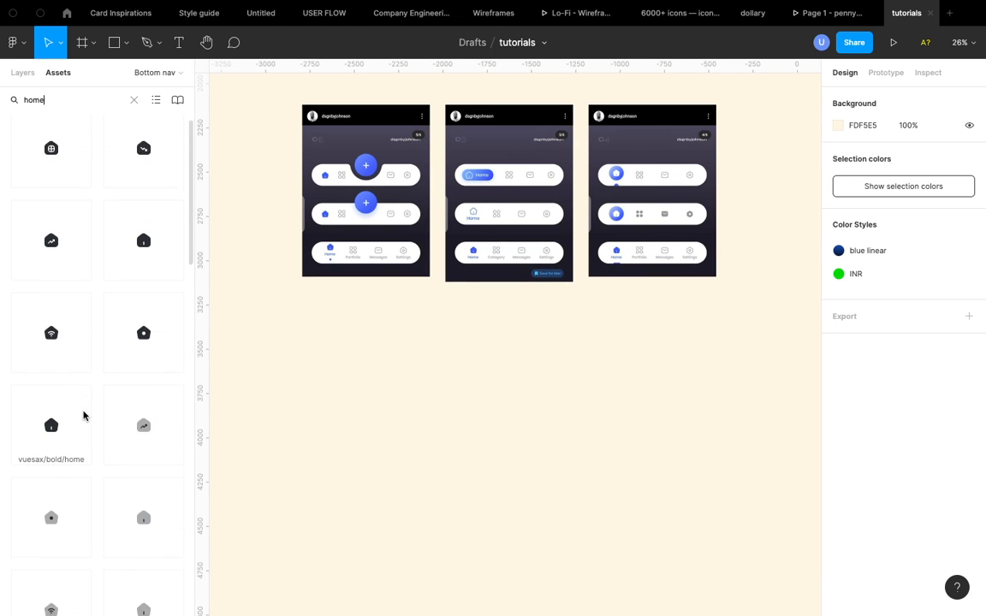
scroll(83, 415, down, 1)
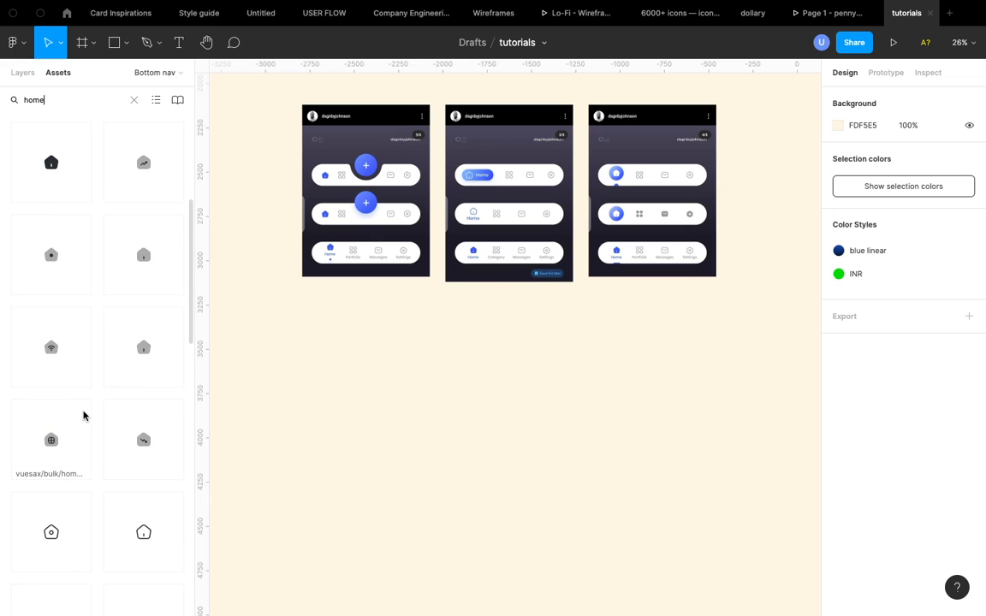
scroll(83, 415, down, 1)
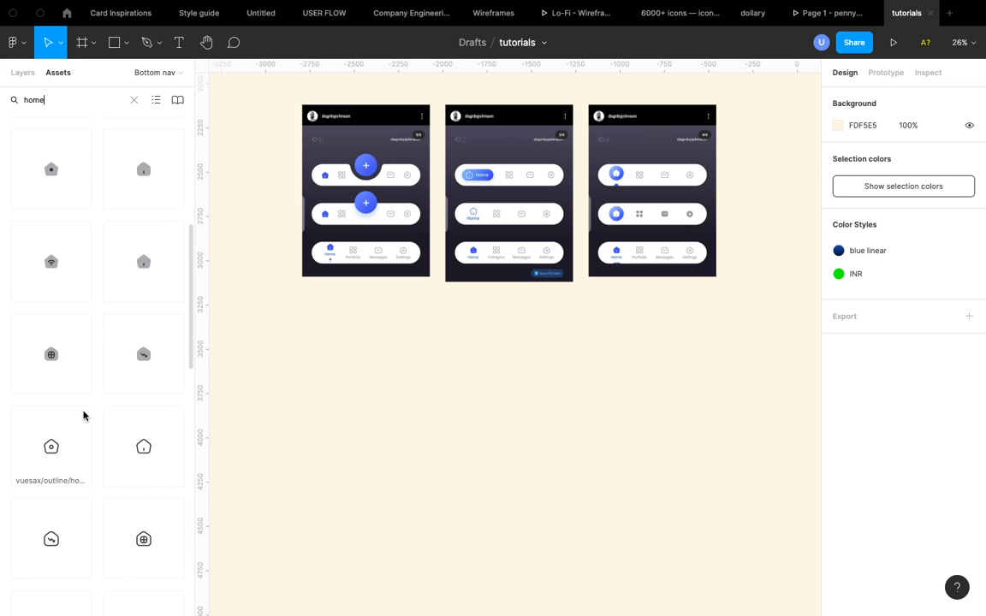
scroll(83, 416, down, 1)
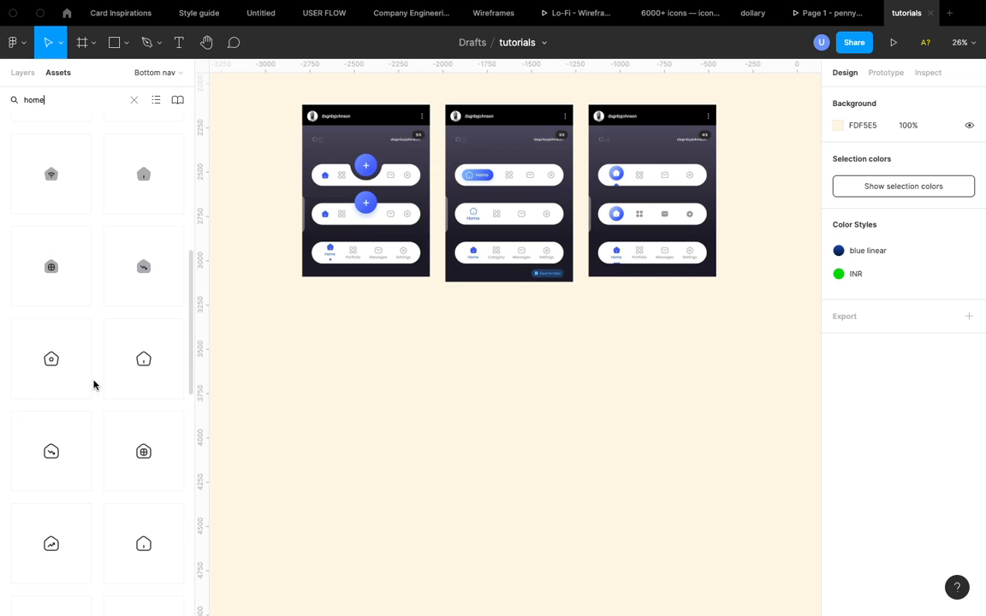
scroll(94, 385, up, 5)
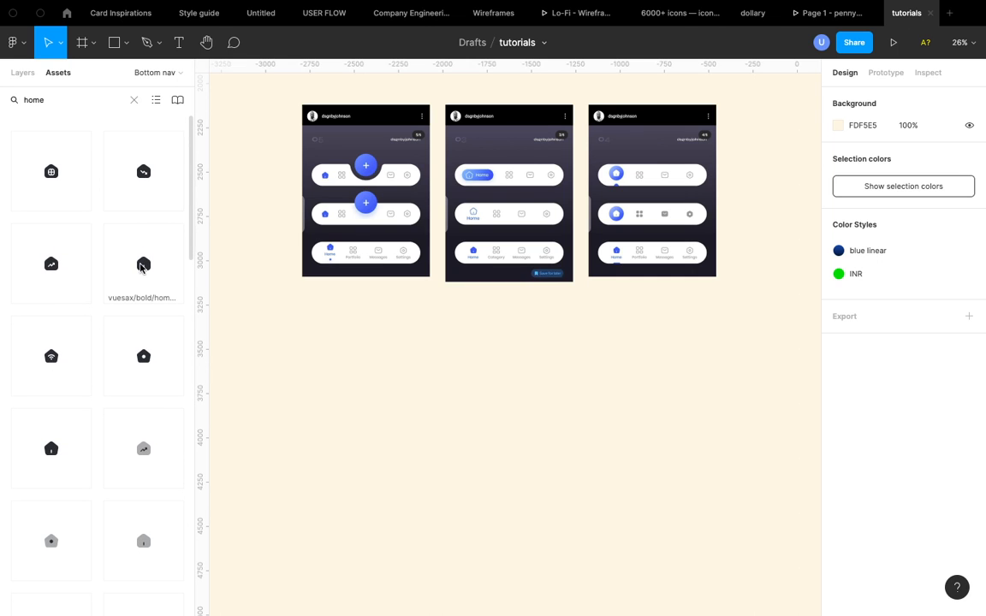
- Place a filled home icon on the canvas below the navigation frames
drag(143, 265, 356, 314)
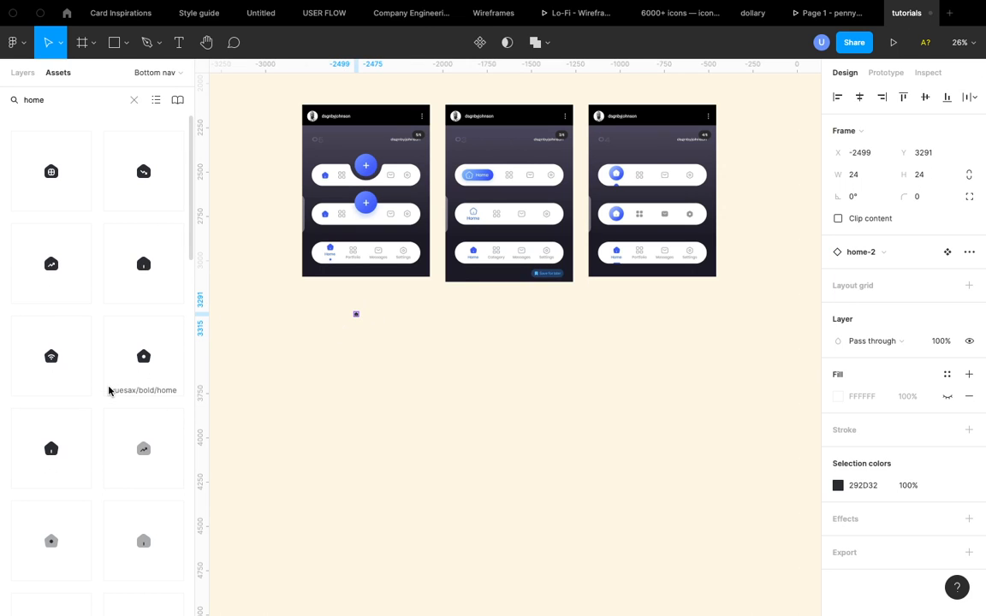
scroll(109, 391, down, 10)
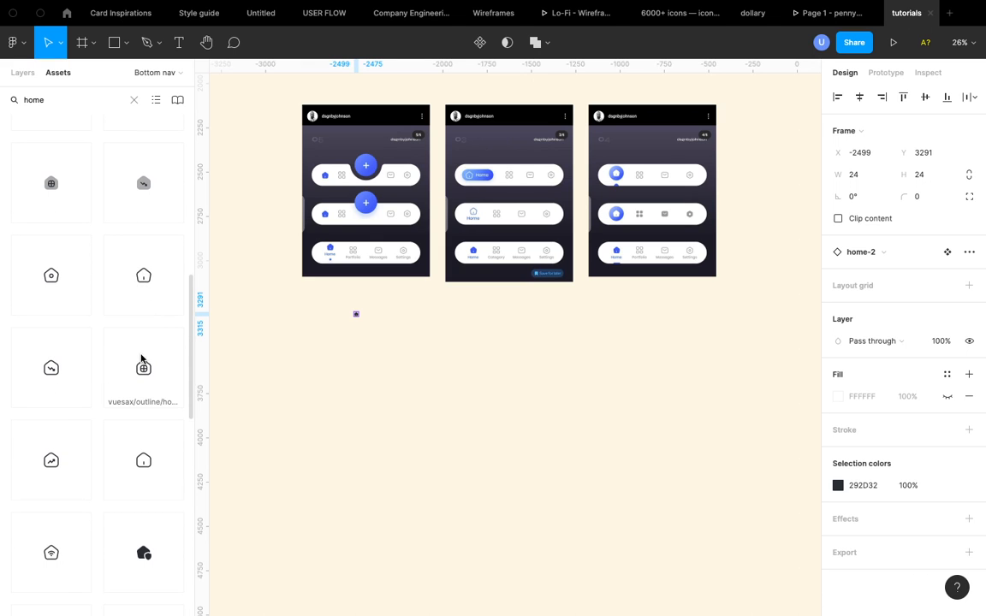
scroll(141, 359, down, 2)
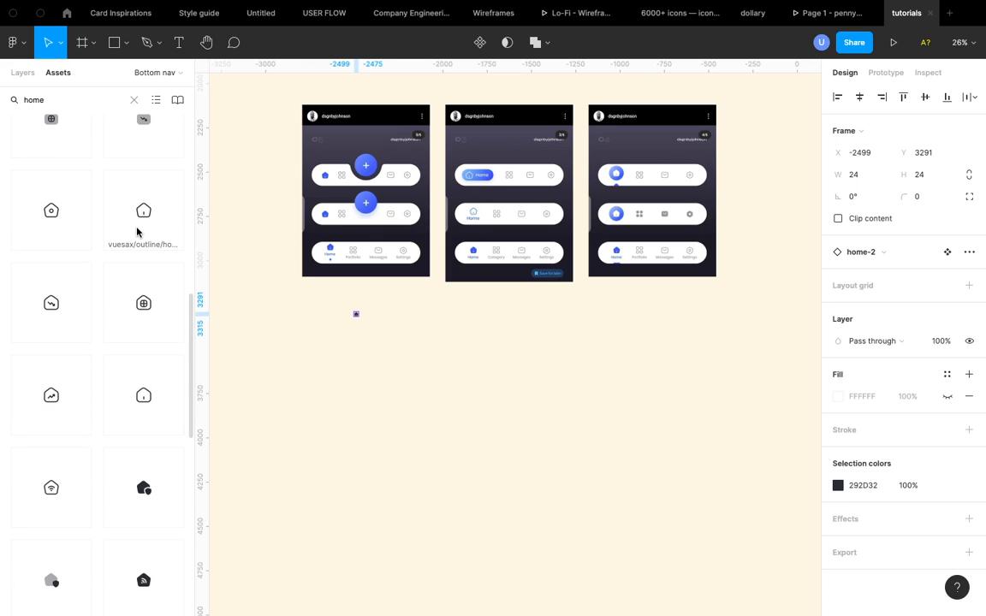
- Place an outline home icon on the canvas beside the filled one
drag(139, 213, 386, 320)
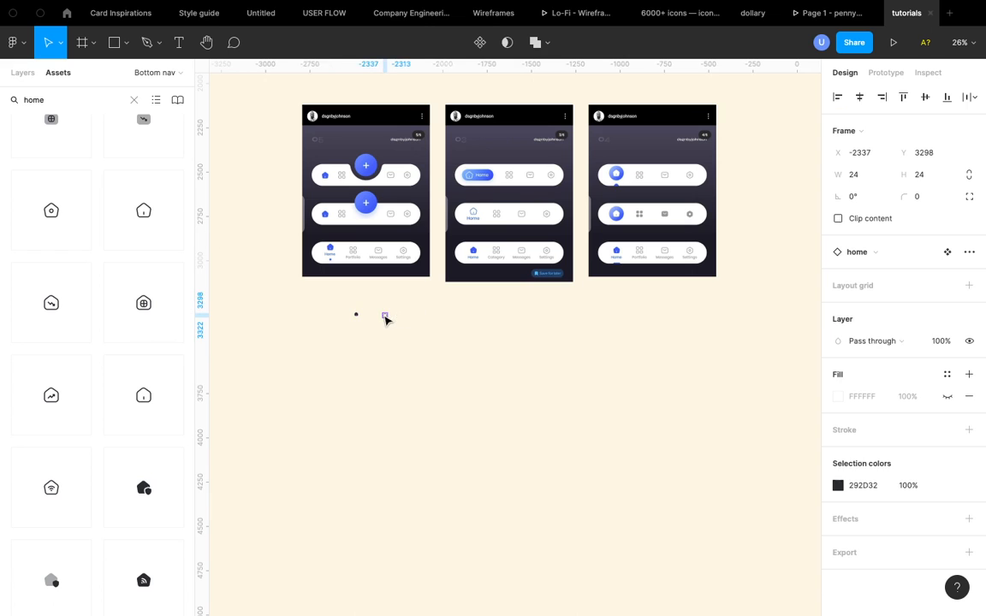
scroll(386, 320, up, 10)
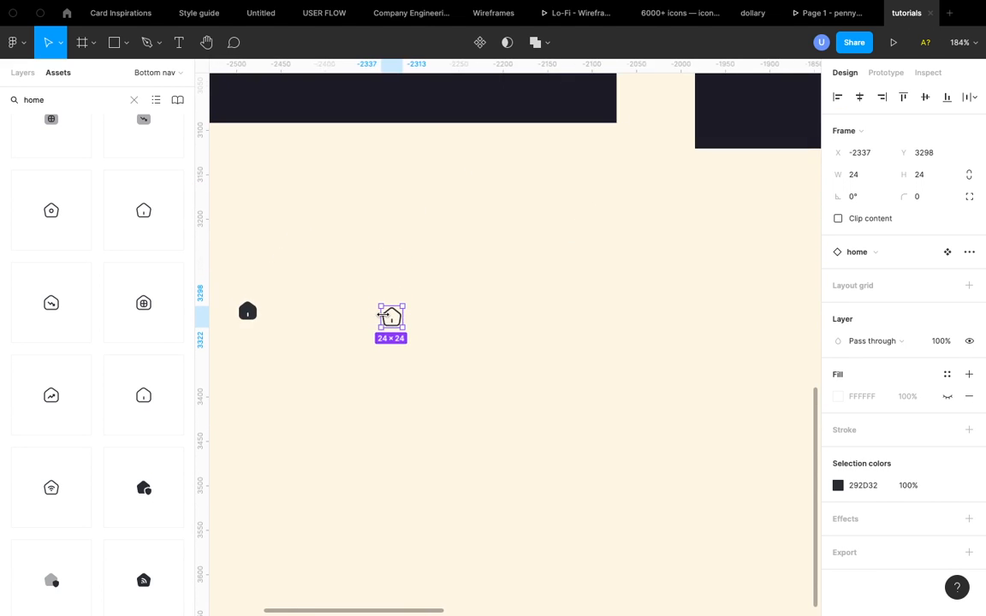
scroll(386, 320, left, 1)
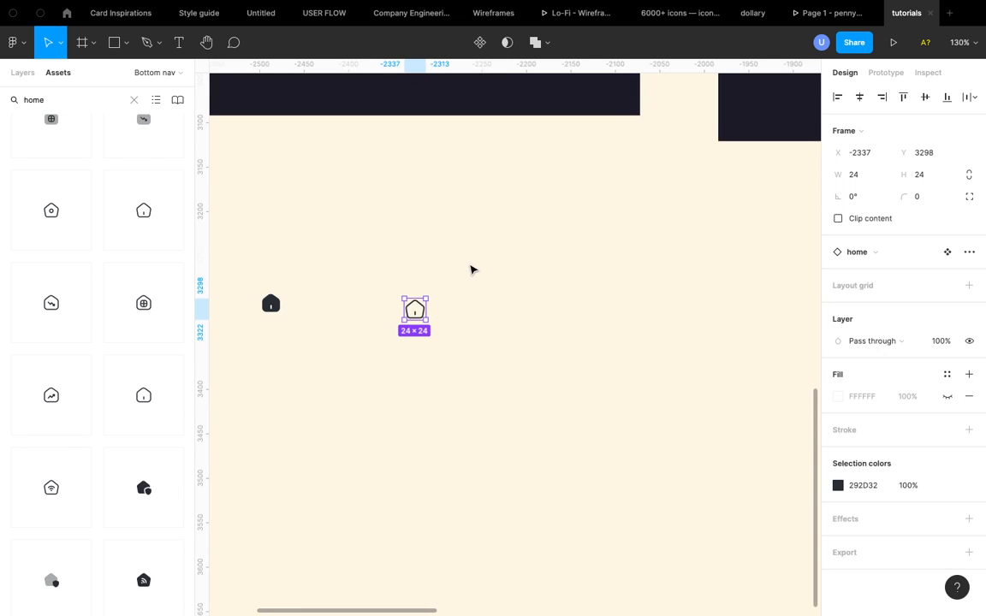
scroll(473, 268, up, 4)
scroll(471, 267, up, 4)
scroll(470, 267, left, 3)
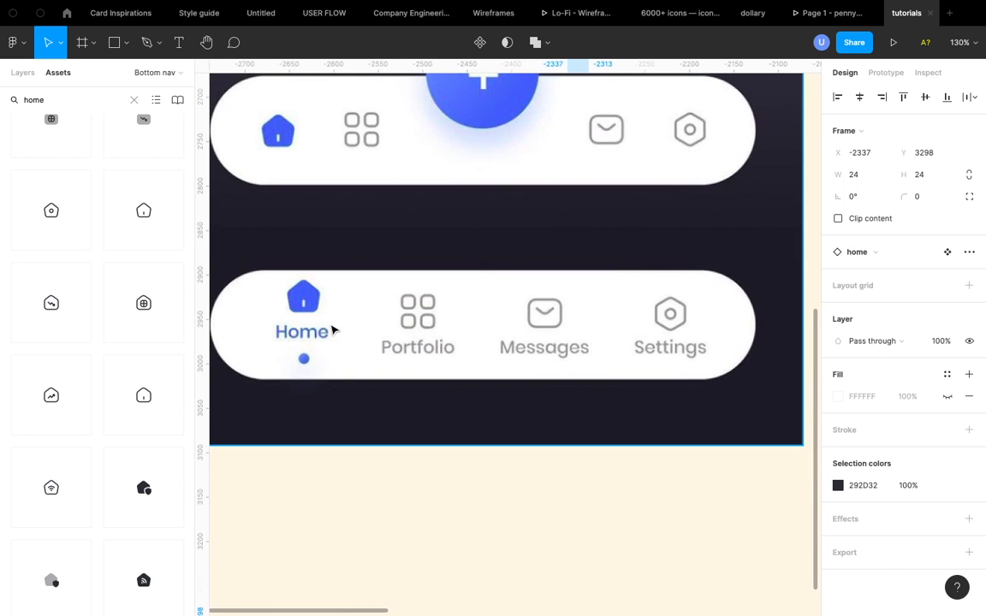
scroll(329, 361, down, 5)
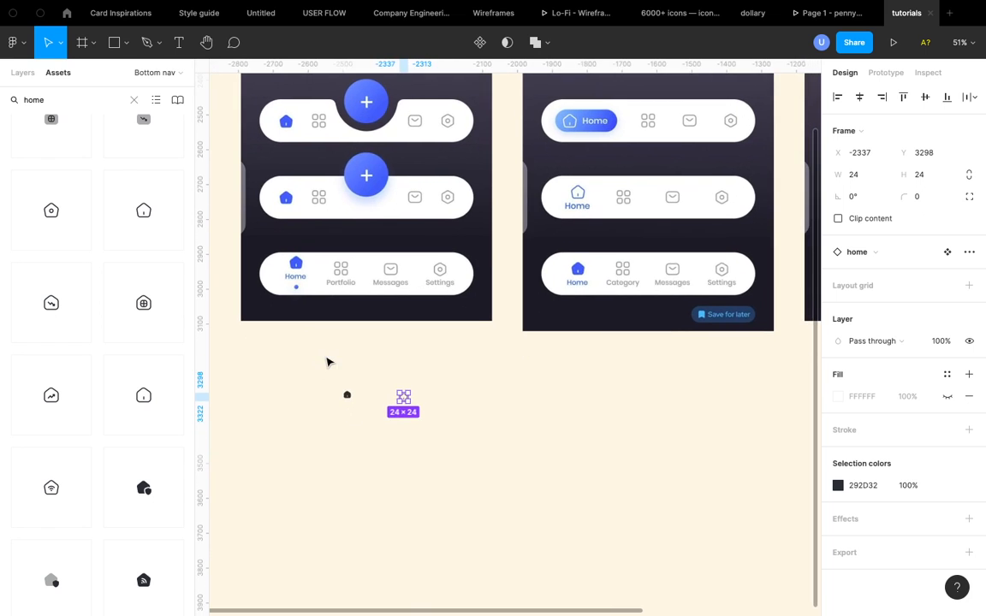
scroll(129, 387, down, 10)
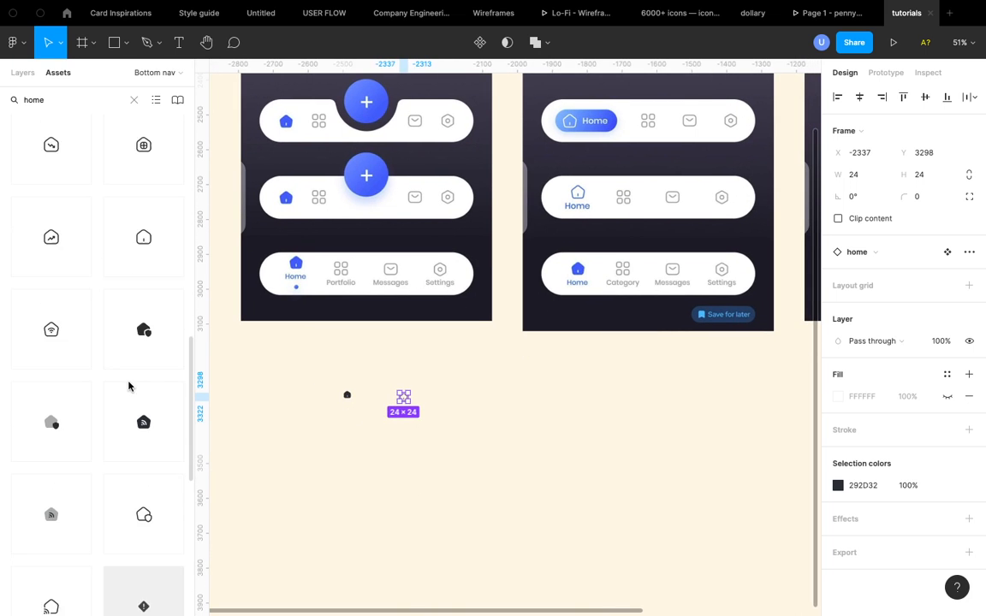
scroll(128, 387, up, 10)
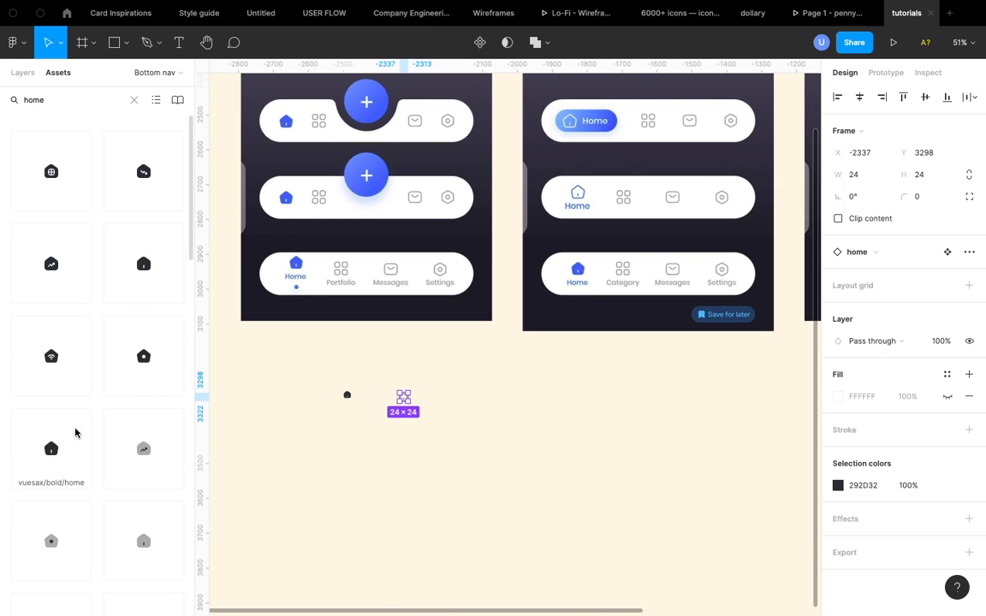
- Place the vuesax bold home icon beside the outline icon and delete the first filled home icon
drag(529, 411, 437, 399)
scroll(387, 400, up, 3)
scroll(388, 401, up, 3)
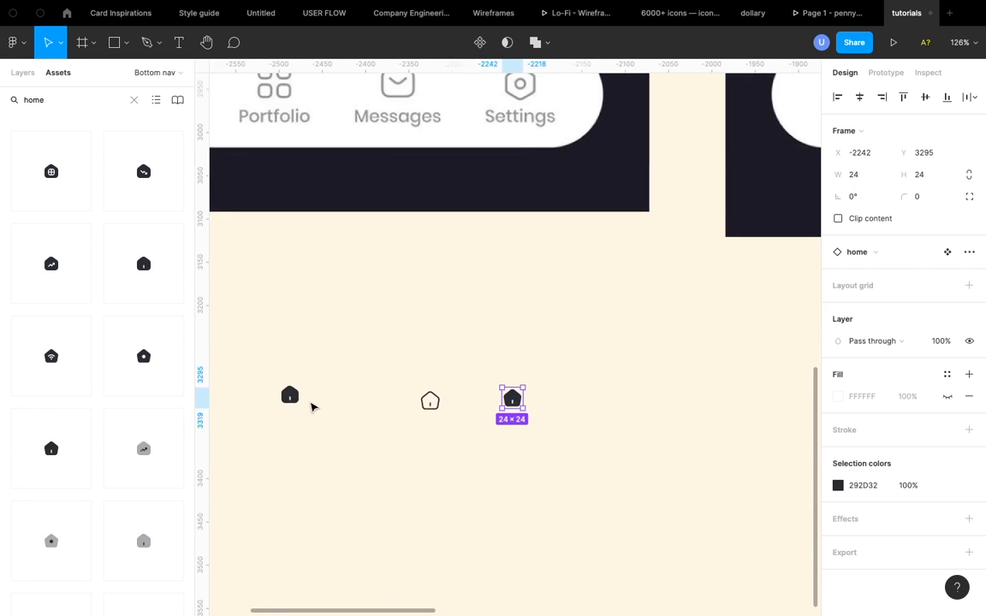
click(289, 394)
key(Delete)
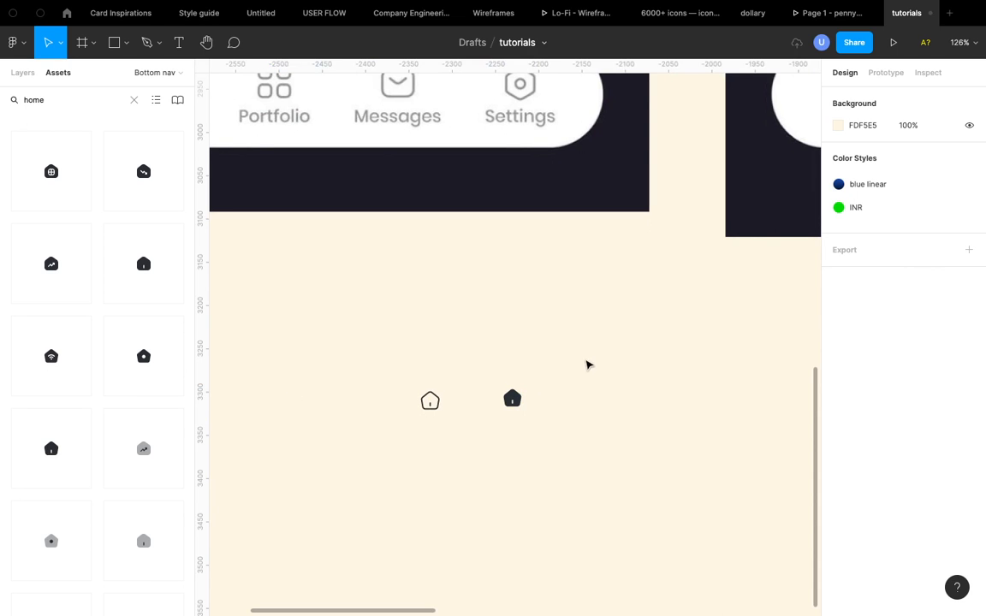
scroll(493, 378, up, 3)
scroll(466, 499, down, 6)
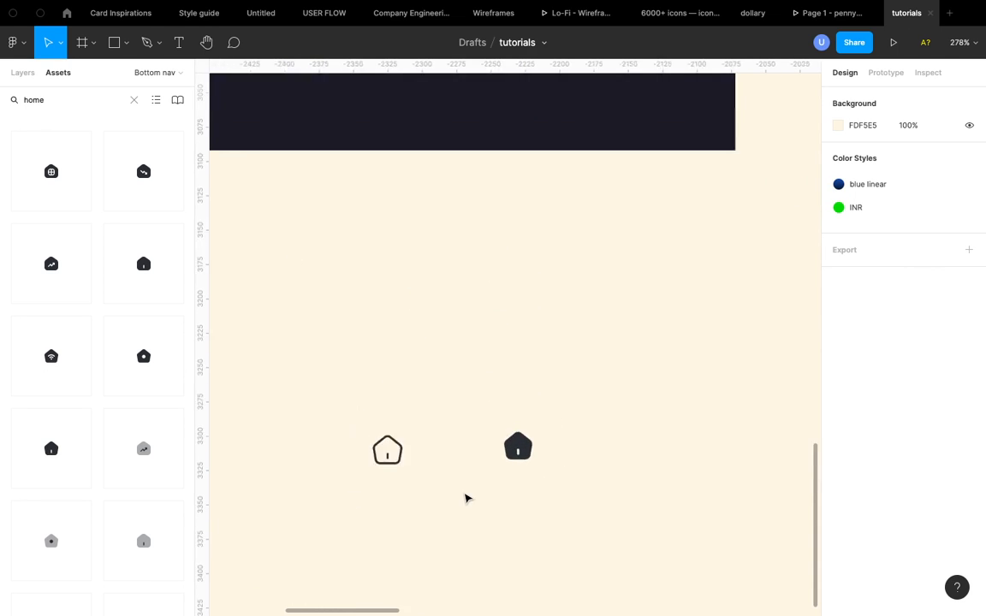
click(435, 479)
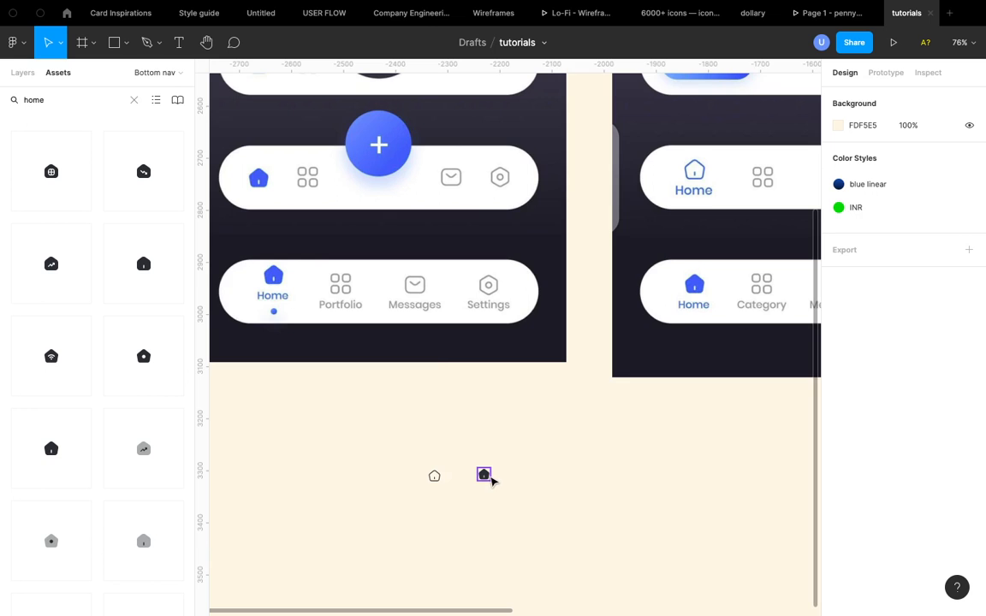
scroll(439, 362, down, 3)
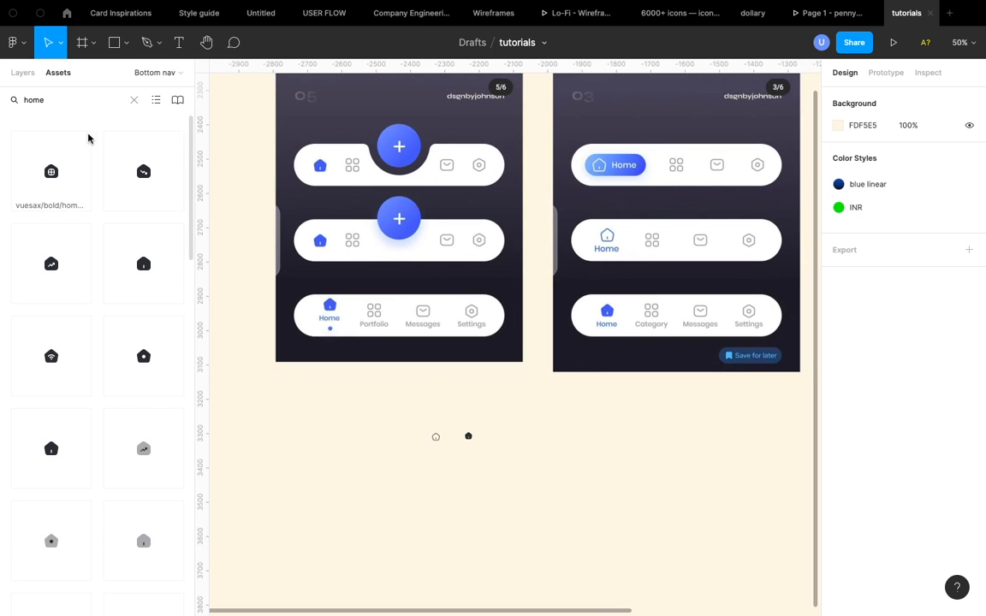
- Clear the asset search and search the assets for "portfolio"
click(133, 101)
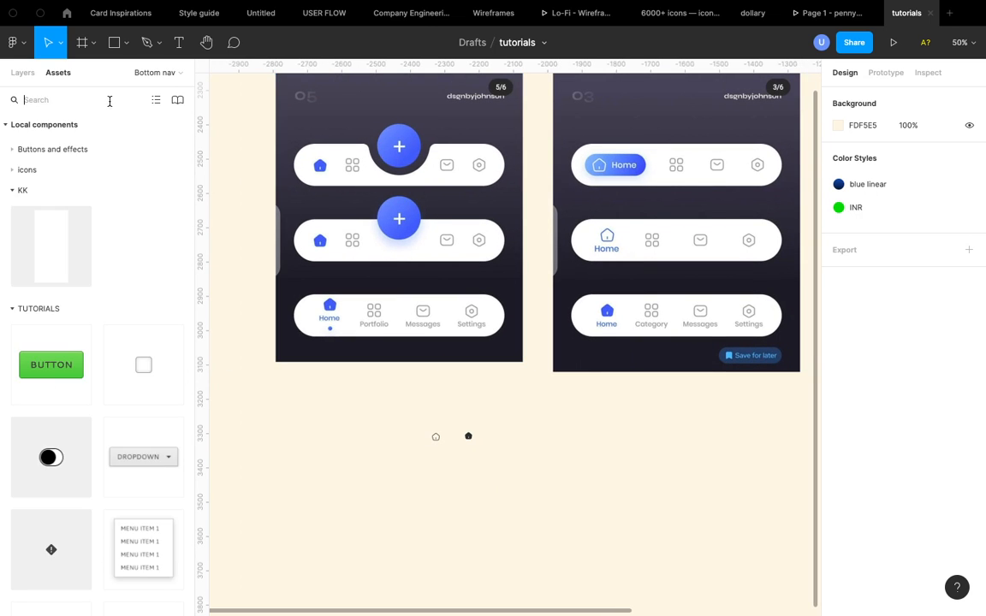
click(51, 98)
text(pot)
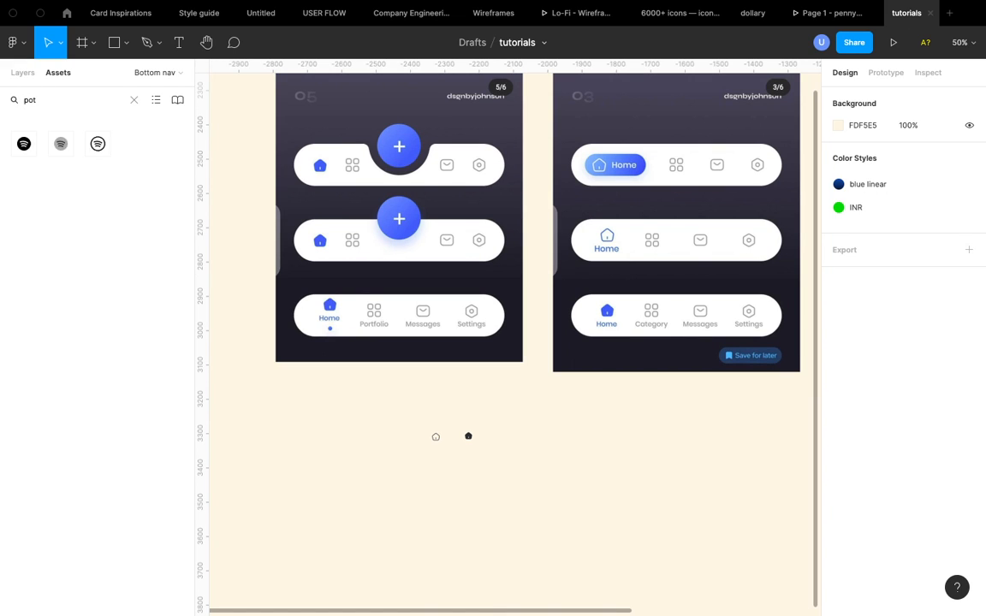
key(BackSpace)
text(rtfolio)
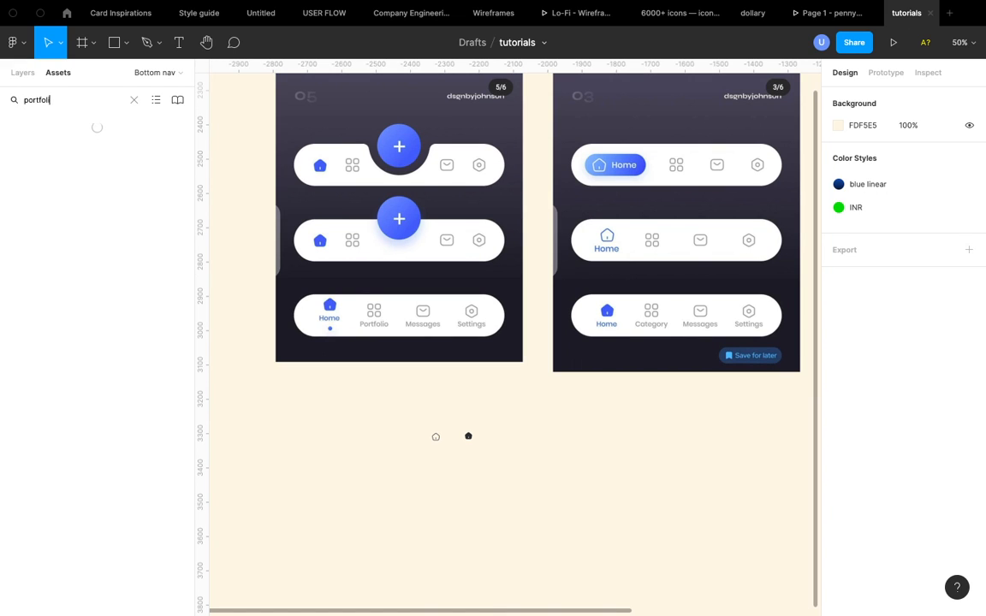
- Search the assets for "files" and browse through the folder icon results
double_click(48, 102)
text(files)
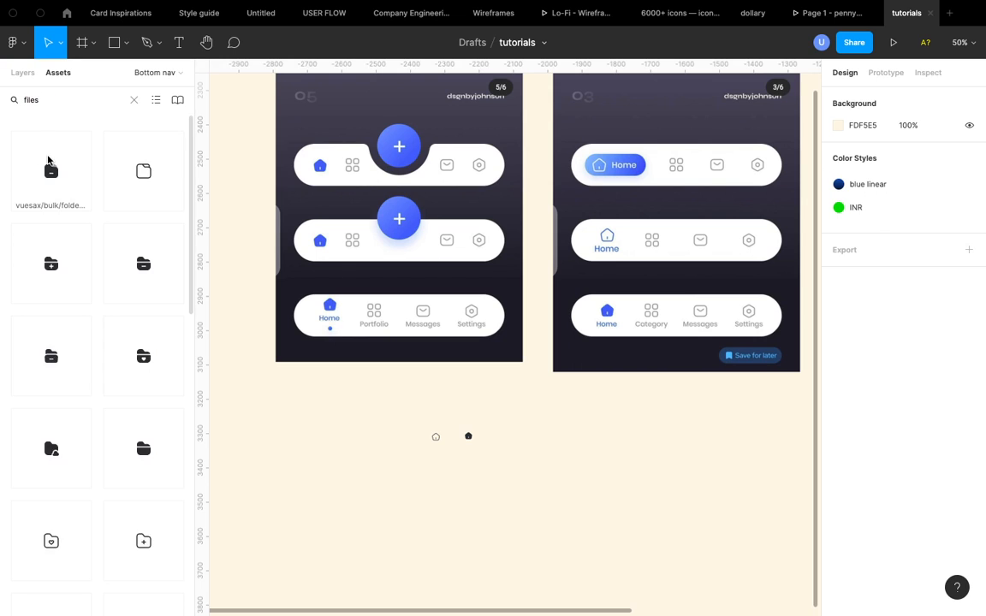
scroll(83, 292, down, 2)
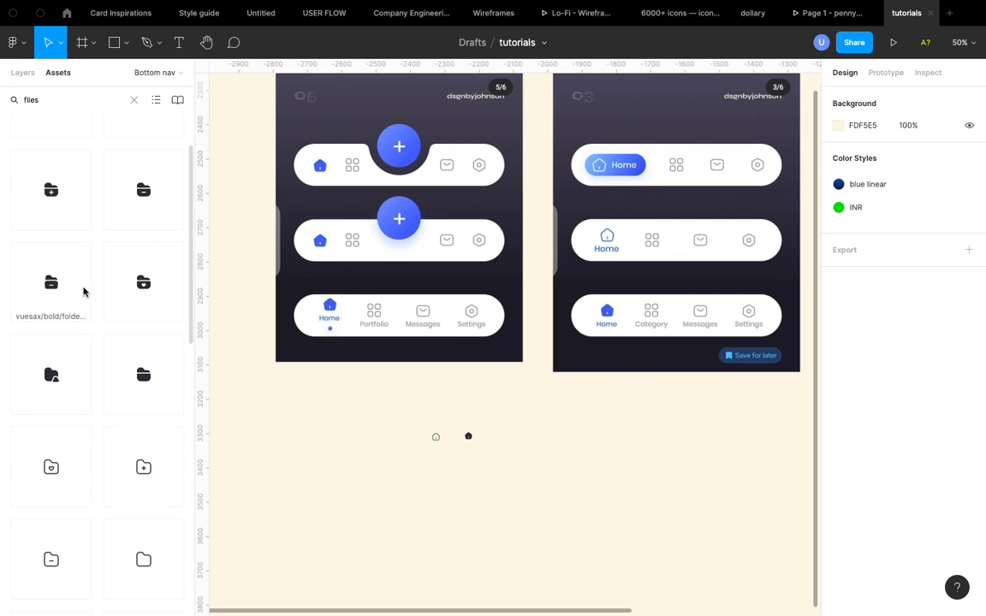
scroll(83, 291, down, 4)
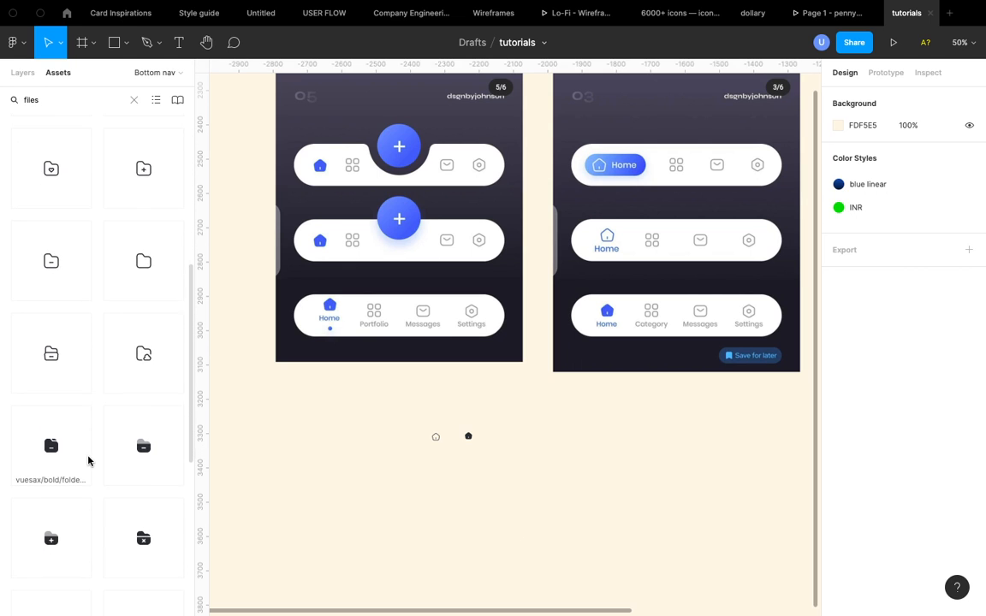
scroll(88, 461, down, 1)
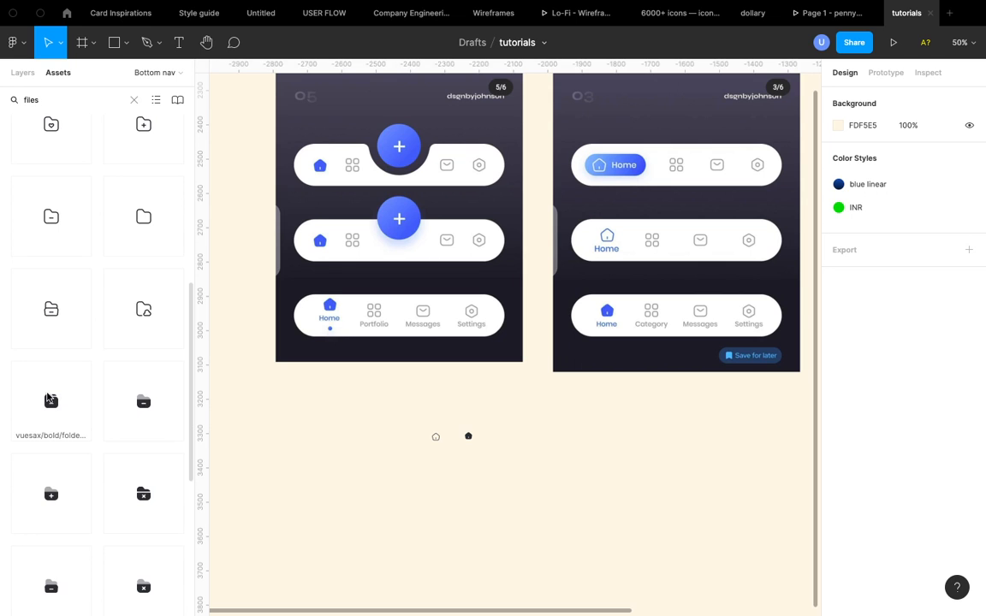
scroll(50, 399, up, 5)
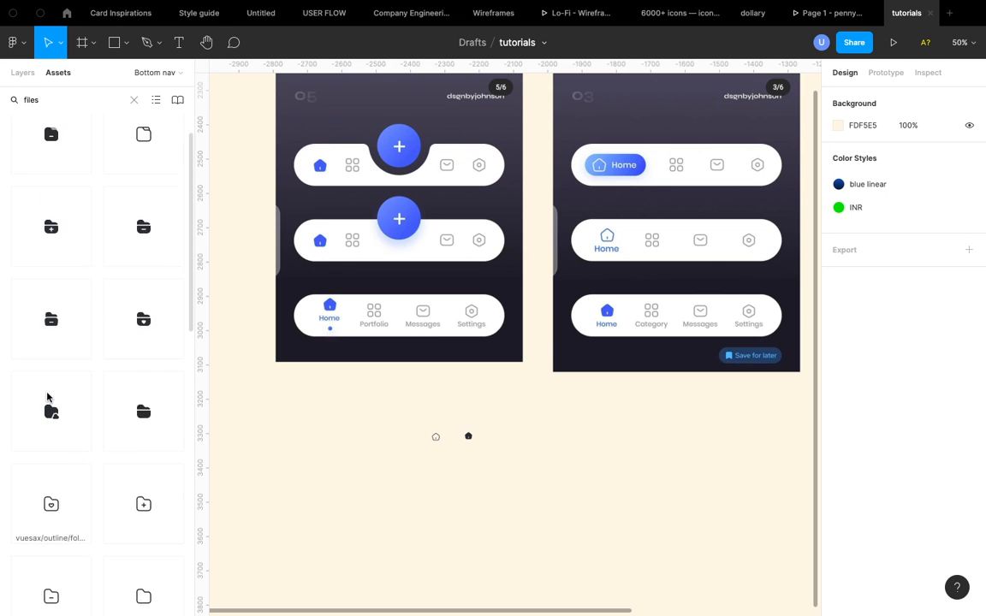
scroll(47, 396, up, 1)
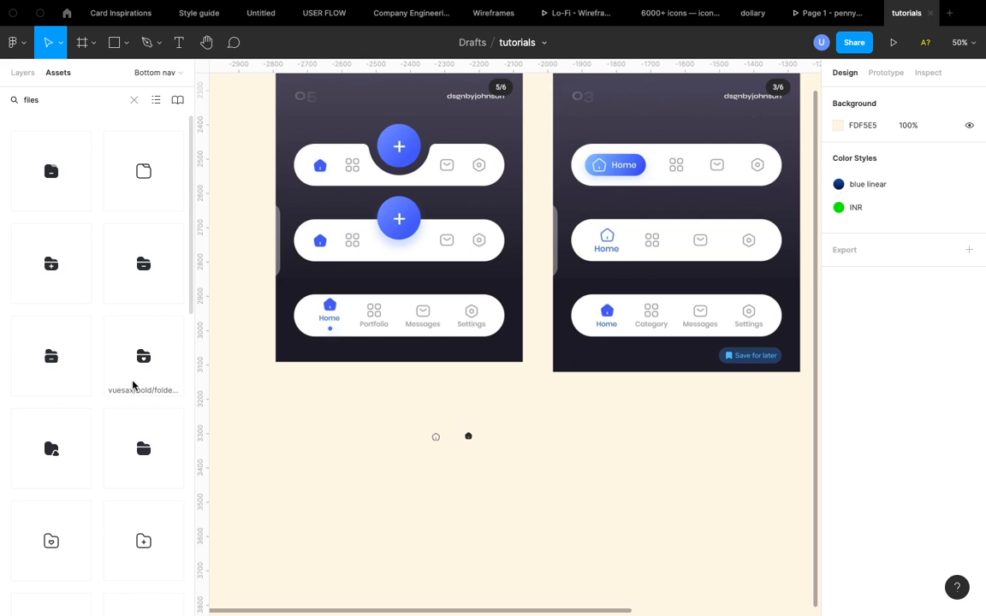
scroll(134, 385, down, 1)
scroll(139, 210, down, 15)
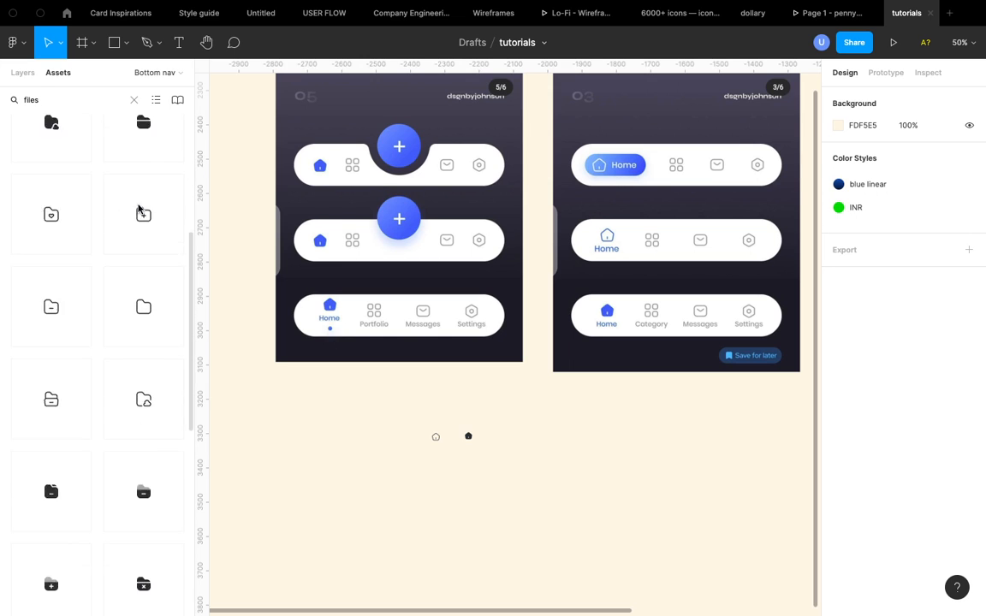
scroll(119, 368, down, 2)
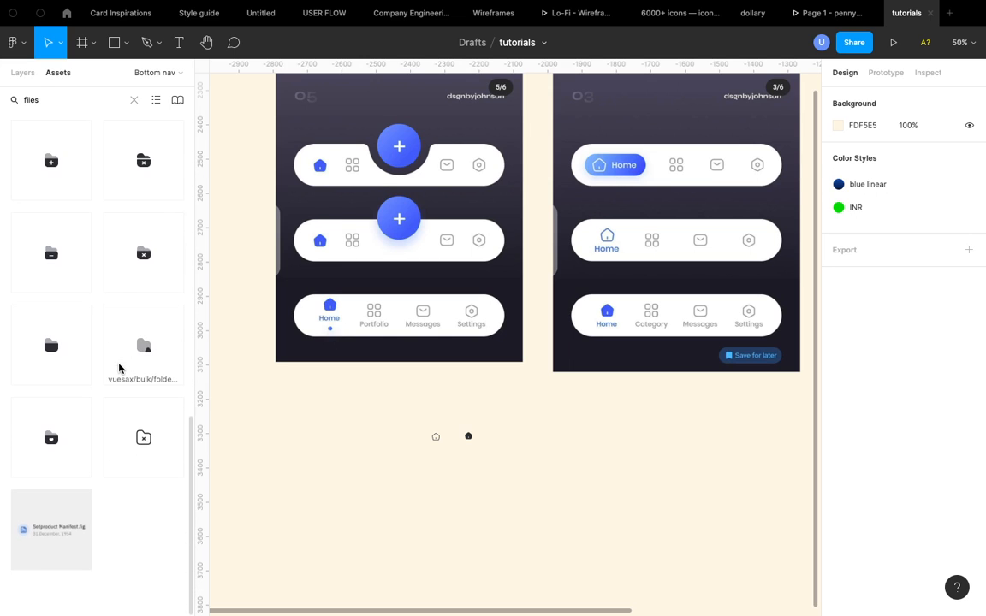
- Browse the folder icon results and place the outline folder-open icon on the canvas below the home icons
scroll(119, 368, up, 8)
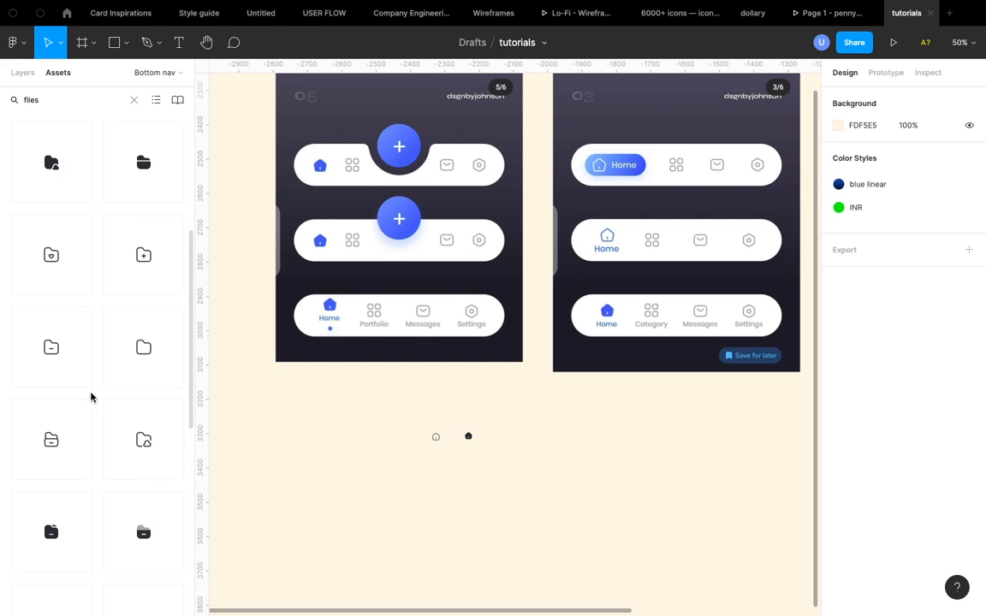
scroll(53, 346, up, 3)
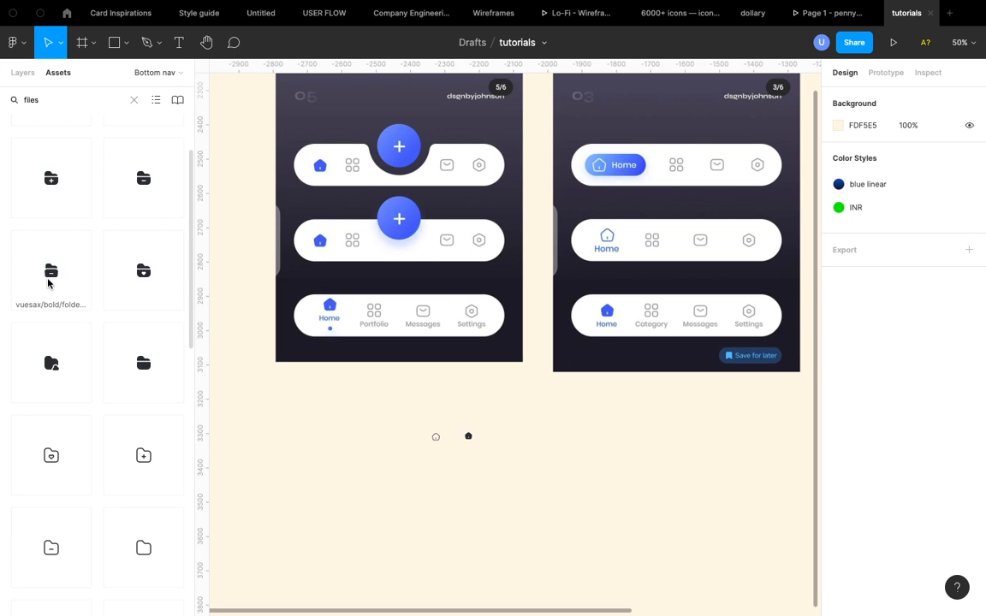
scroll(52, 561, down, 1)
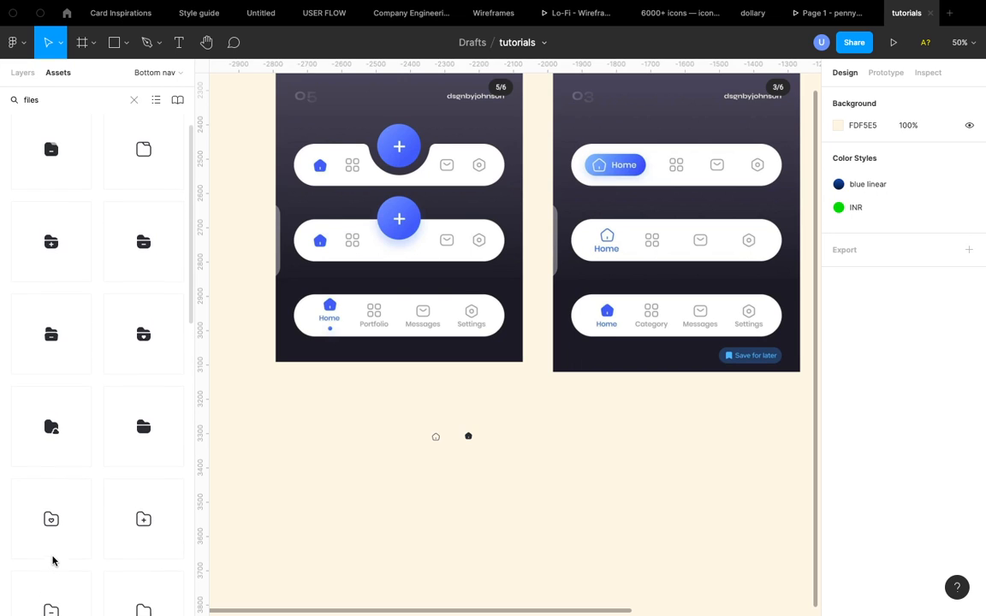
scroll(52, 561, up, 1)
scroll(59, 513, down, 2)
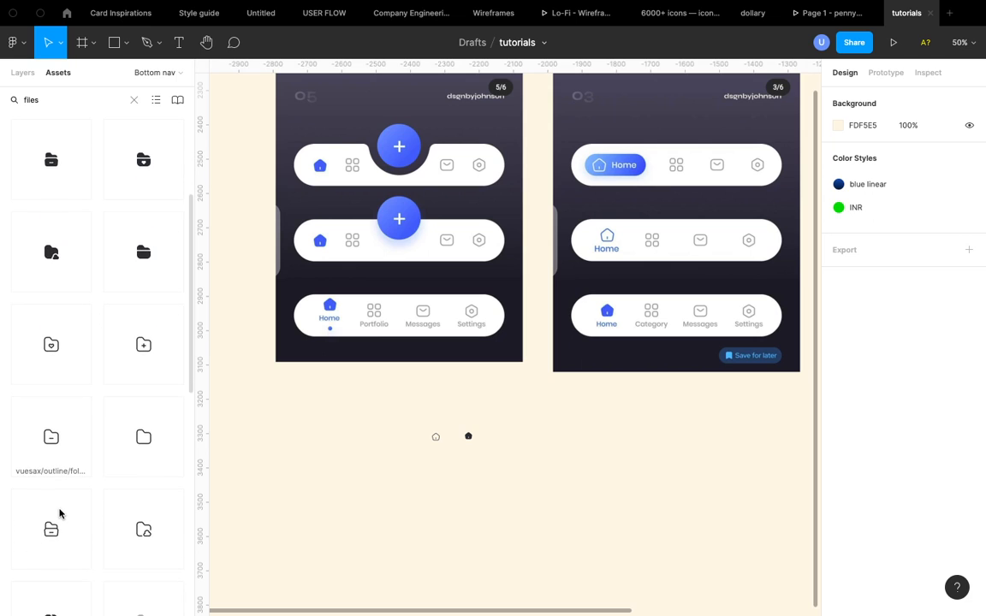
scroll(59, 513, up, 2)
scroll(59, 514, down, 1)
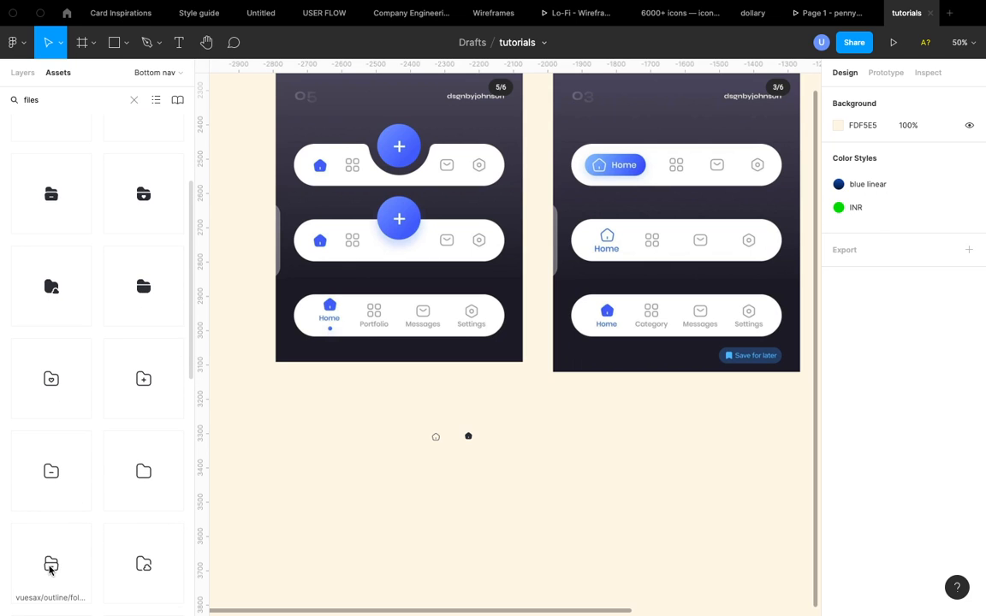
drag(49, 571, 326, 470)
- Place the bold folder-minus icon beside the outline folder icon
scroll(145, 269, up, 2)
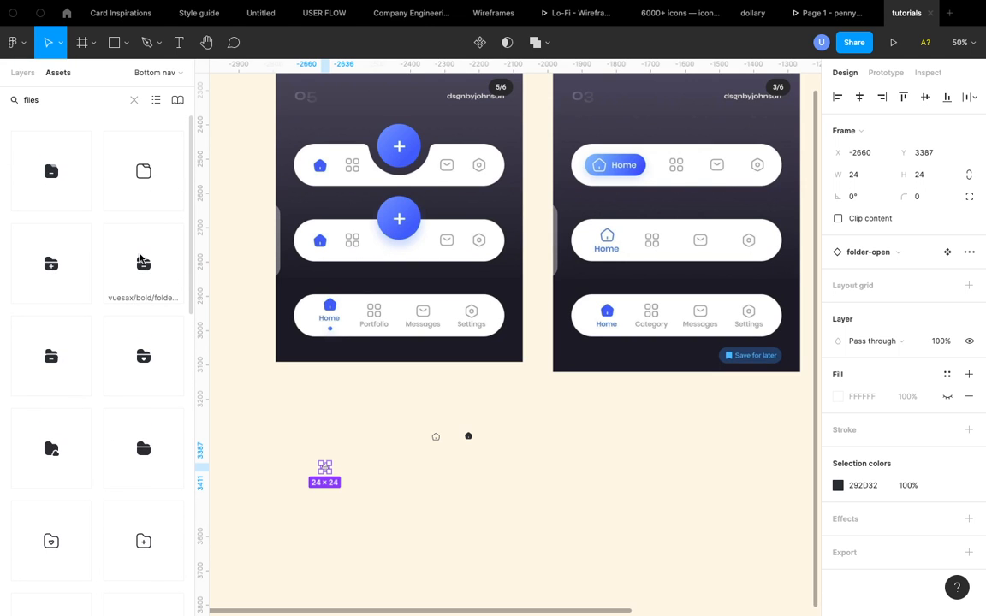
drag(154, 271, 318, 462)
scroll(347, 473, up, 10)
scroll(319, 462, down, 5)
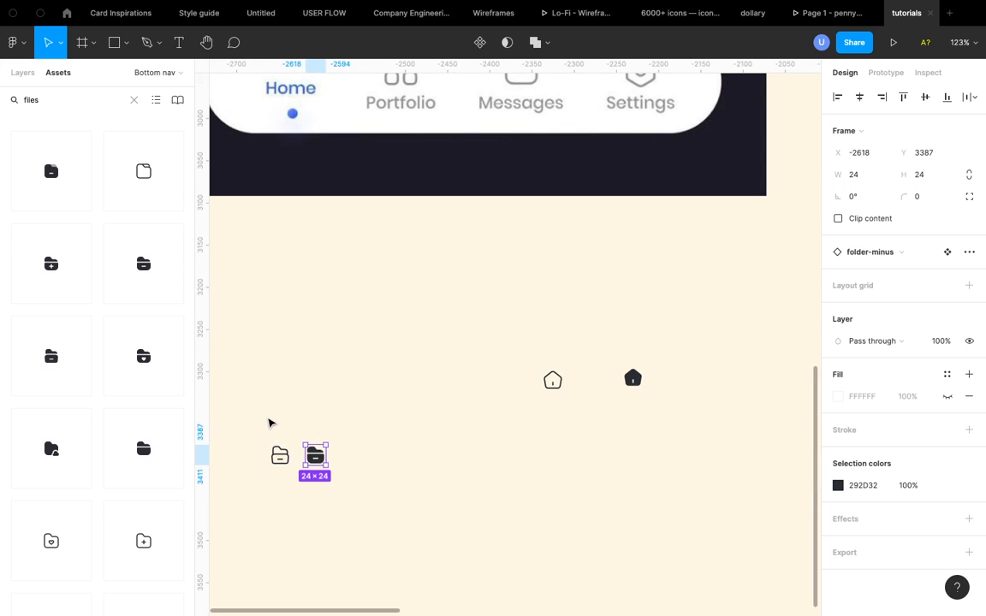
click(270, 423)
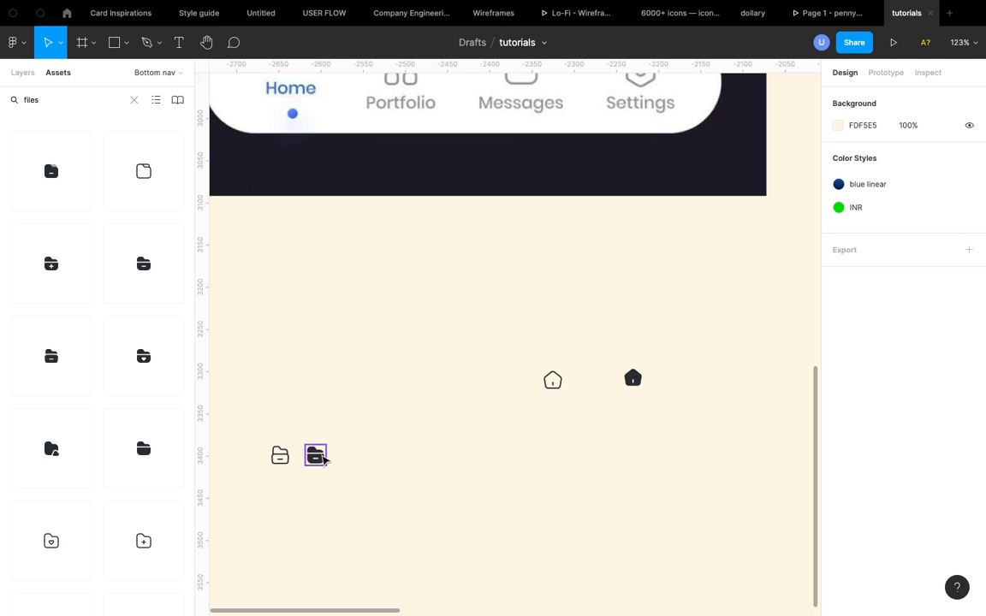
scroll(323, 459, down, 5)
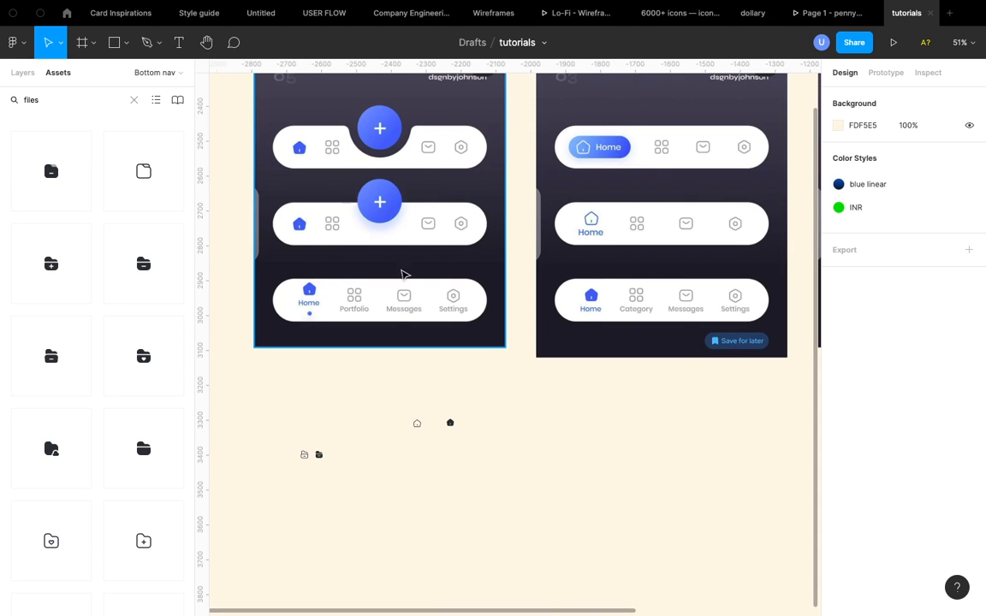
- Search the assets for "mail" and place the outline sms icon to the right of the folder icons
click(132, 101)
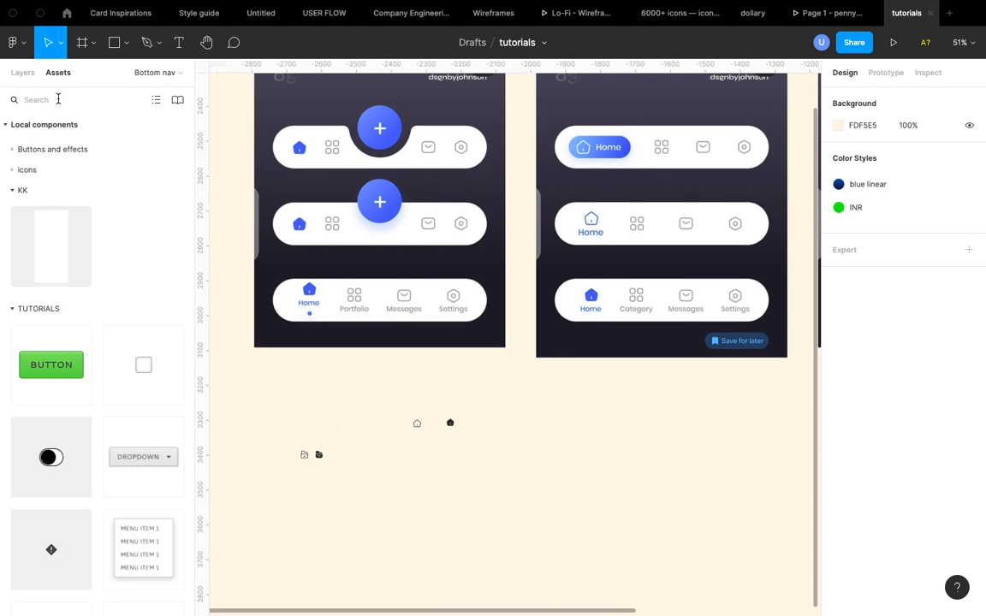
text(mail)
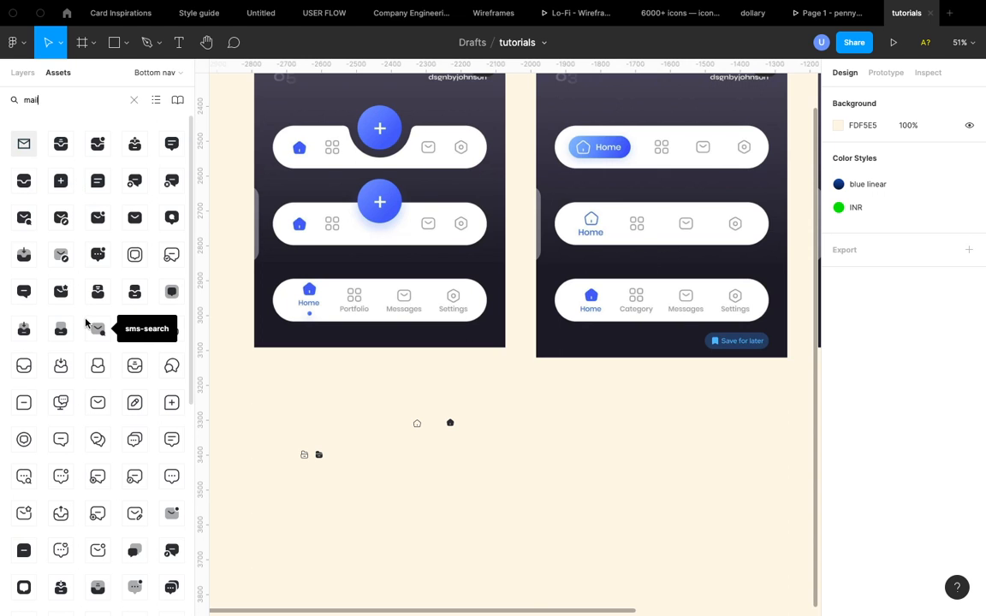
scroll(86, 323, down, 3)
scroll(86, 323, down, 5)
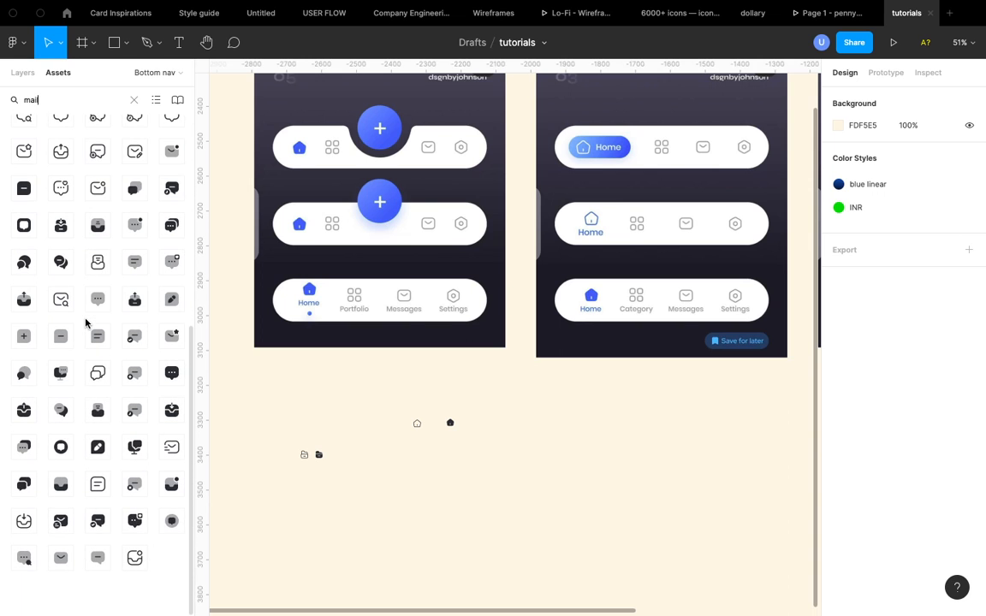
scroll(86, 322, up, 8)
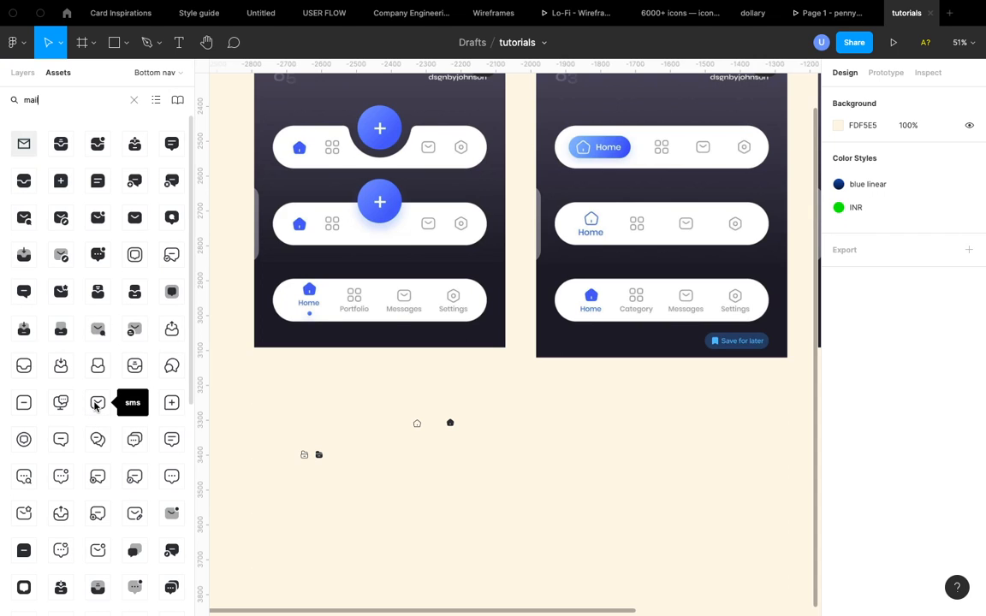
drag(96, 407, 386, 454)
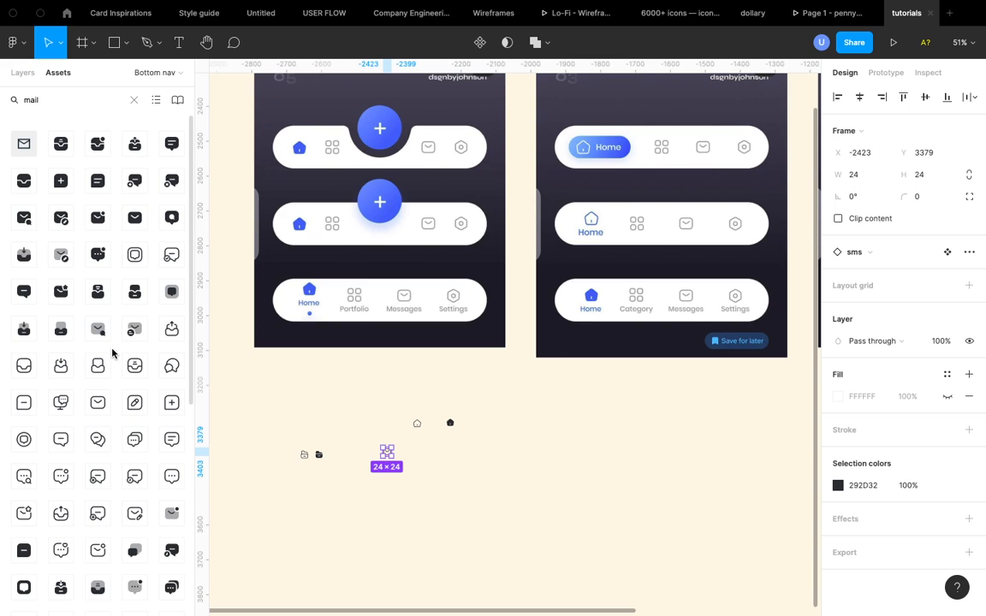
- Place the bold sms icon beside the outline sms icon
drag(121, 198, 398, 454)
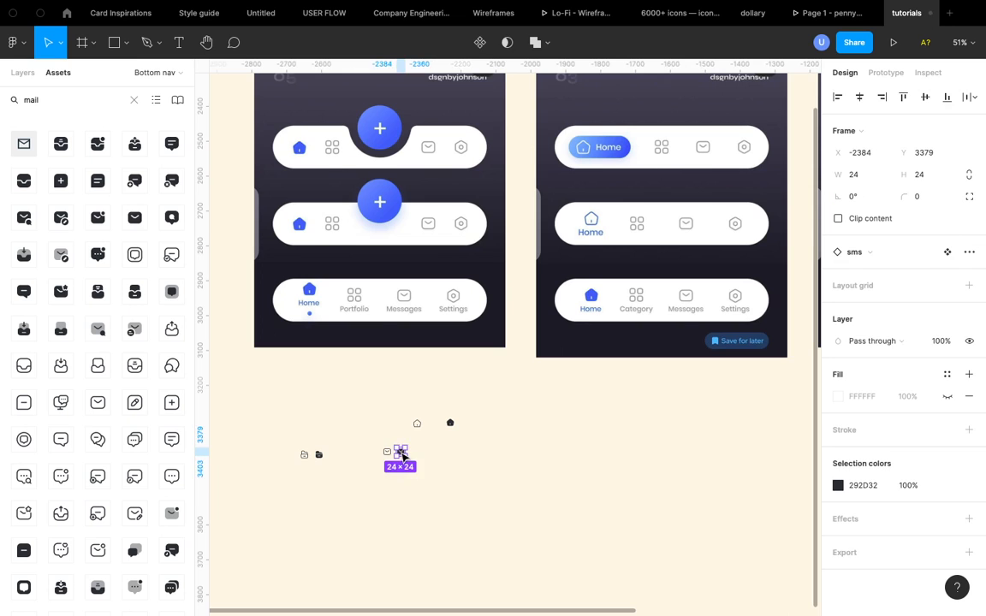
scroll(401, 454, up, 5)
scroll(402, 458, up, 5)
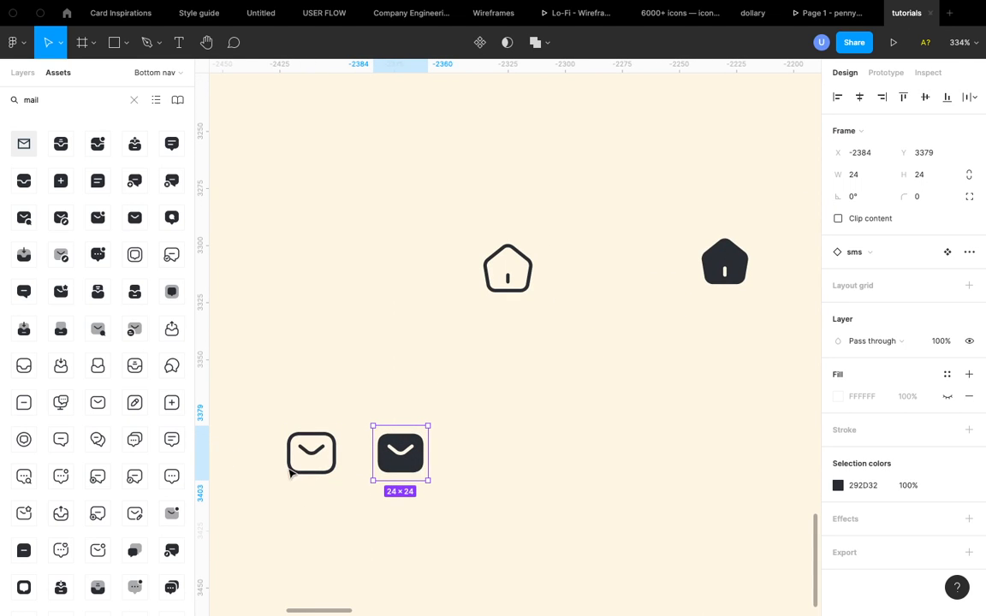
scroll(363, 454, down, 10)
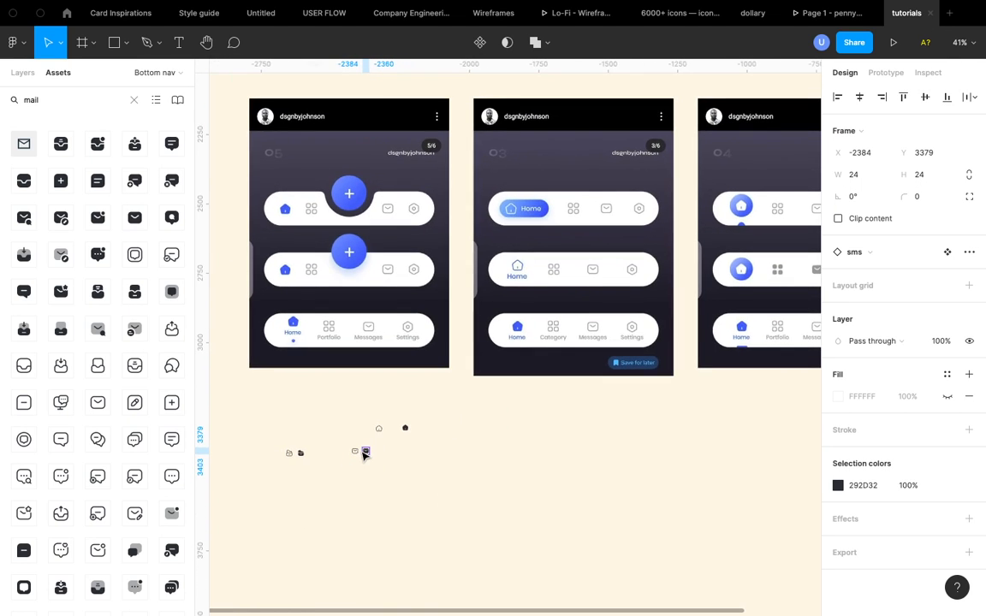
click(438, 440)
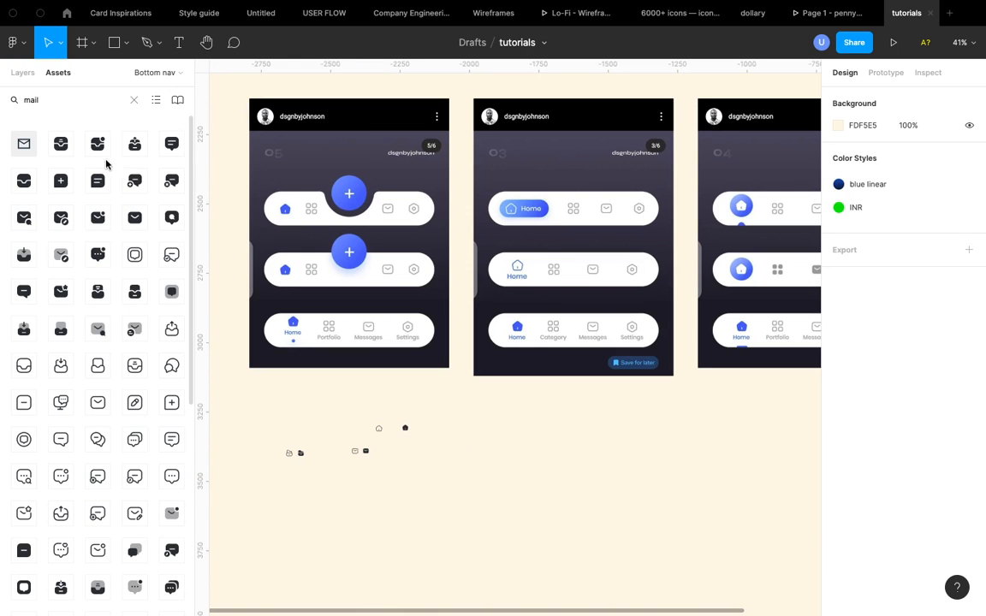
- Search the assets for "profile" and place the bold and outline profile-2user icons side by side on the canvas
click(133, 99)
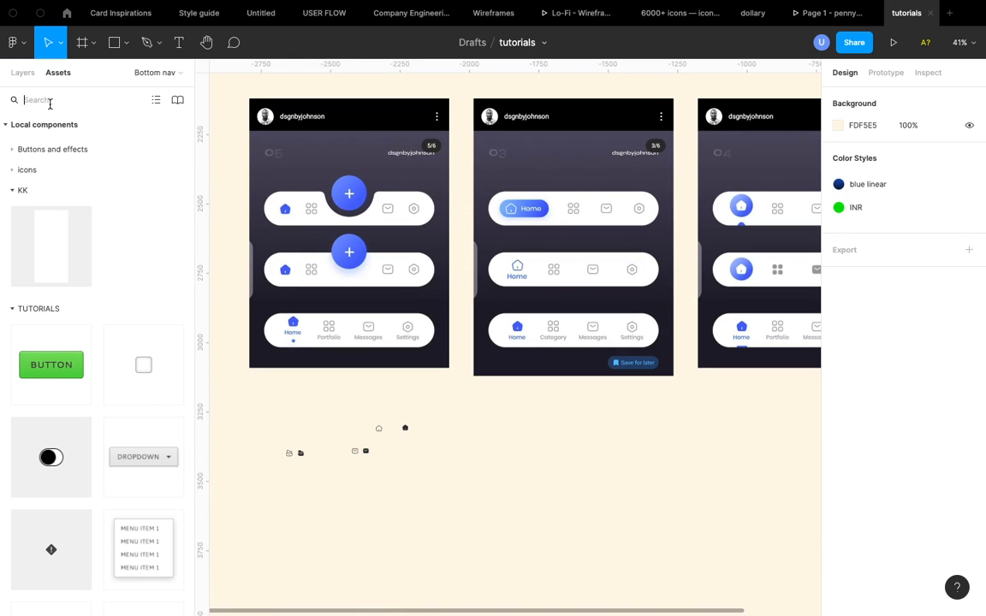
text(account)
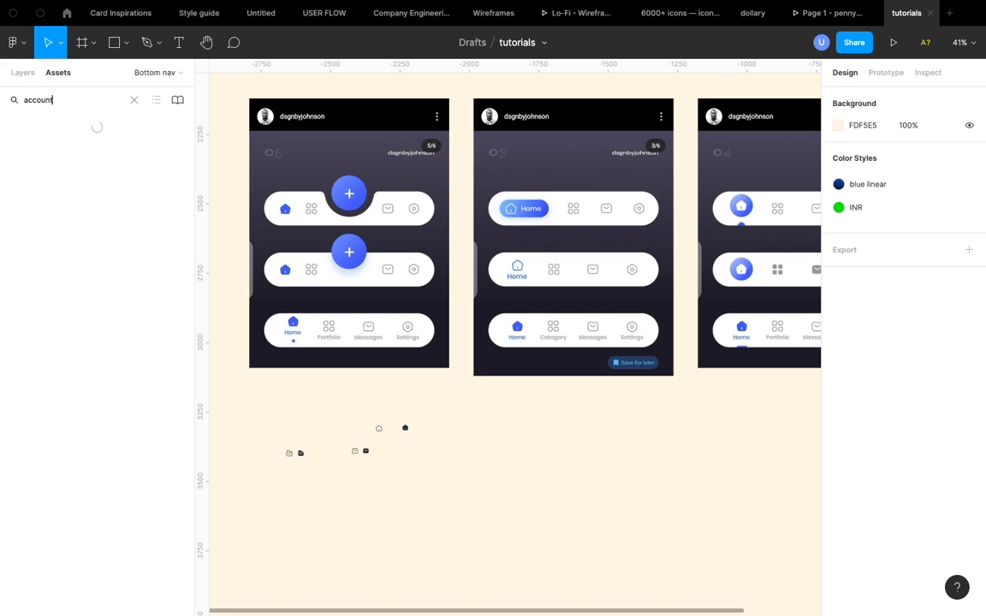
key(BackSpace)
key(BackSpace)
key(BackSpace)
key(BackSpace)
key(BackSpace)
key(BackSpace)
key(BackSpace)
text(profile)
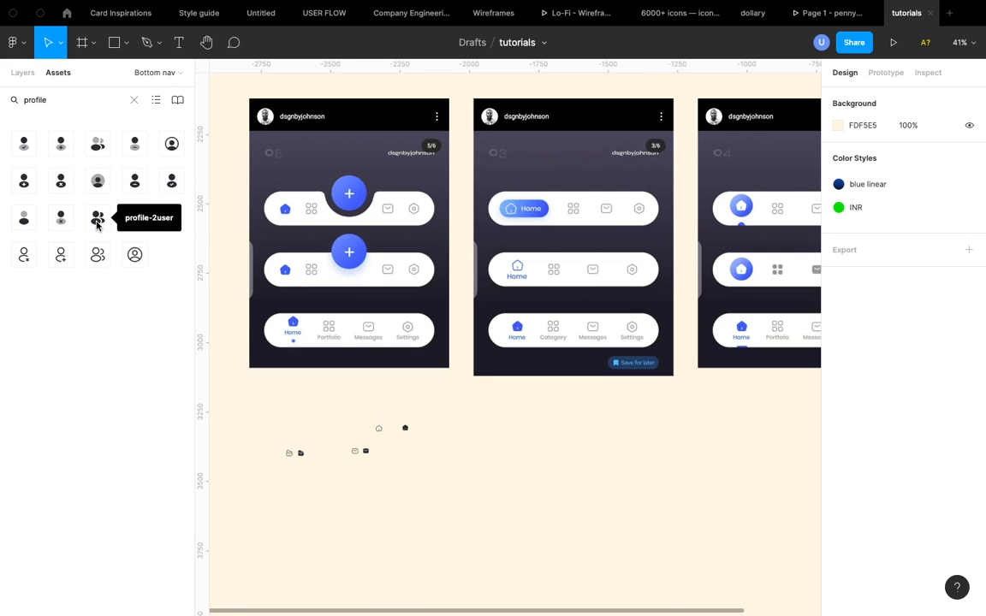
drag(97, 222, 496, 433)
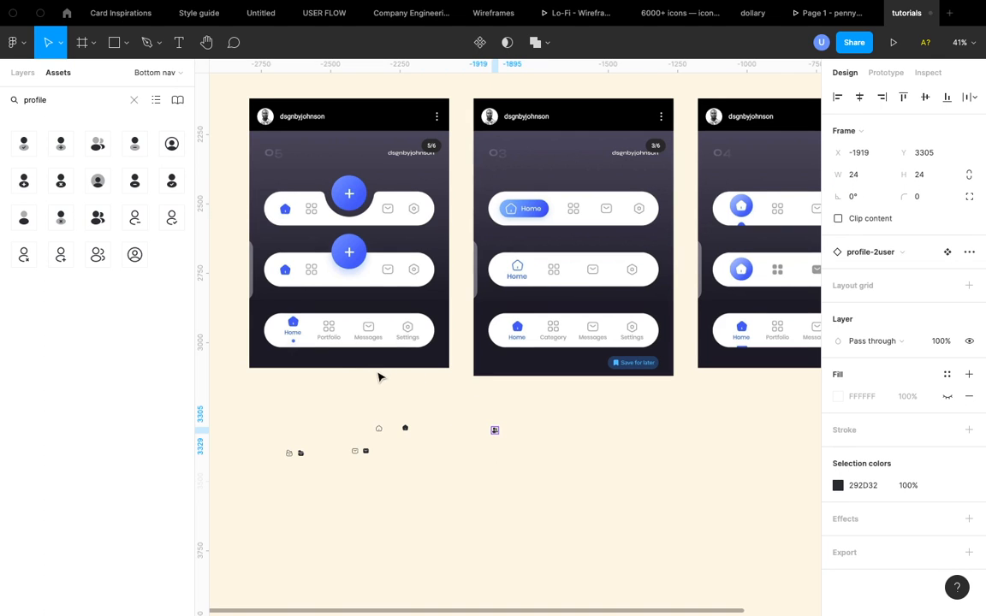
drag(99, 259, 565, 499)
click(566, 503)
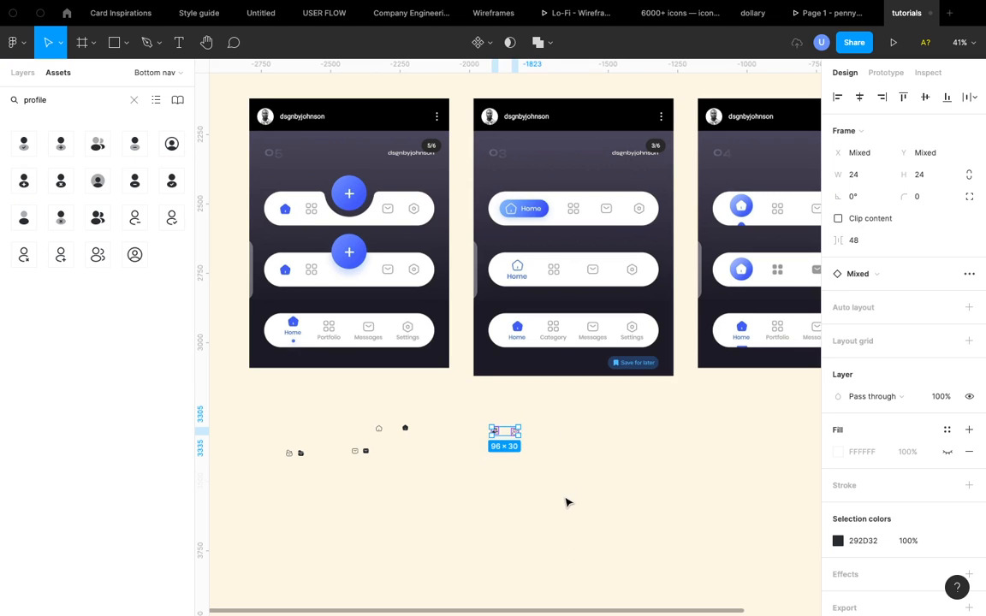
key(Delete)
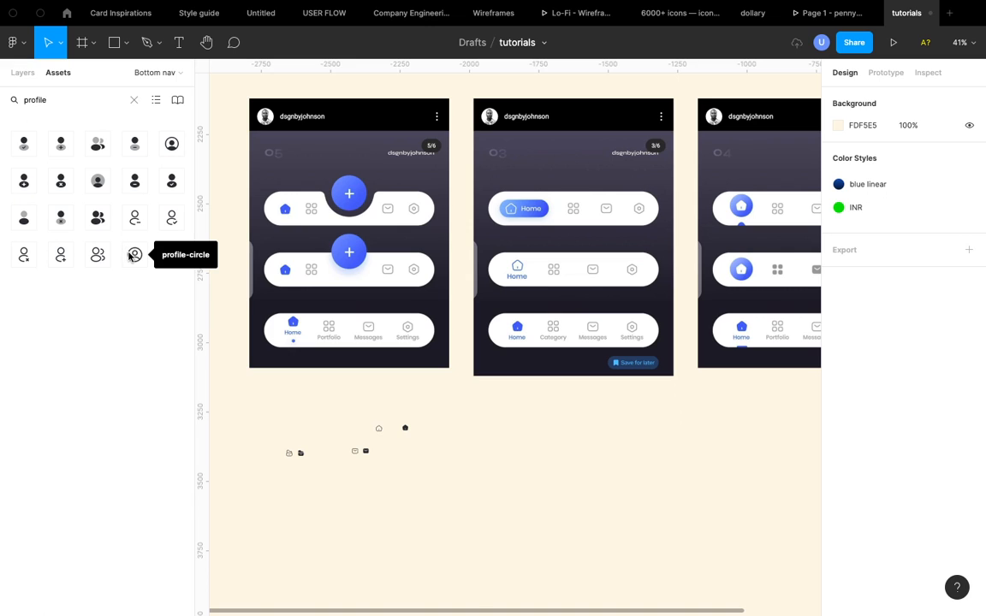
drag(135, 254, 562, 421)
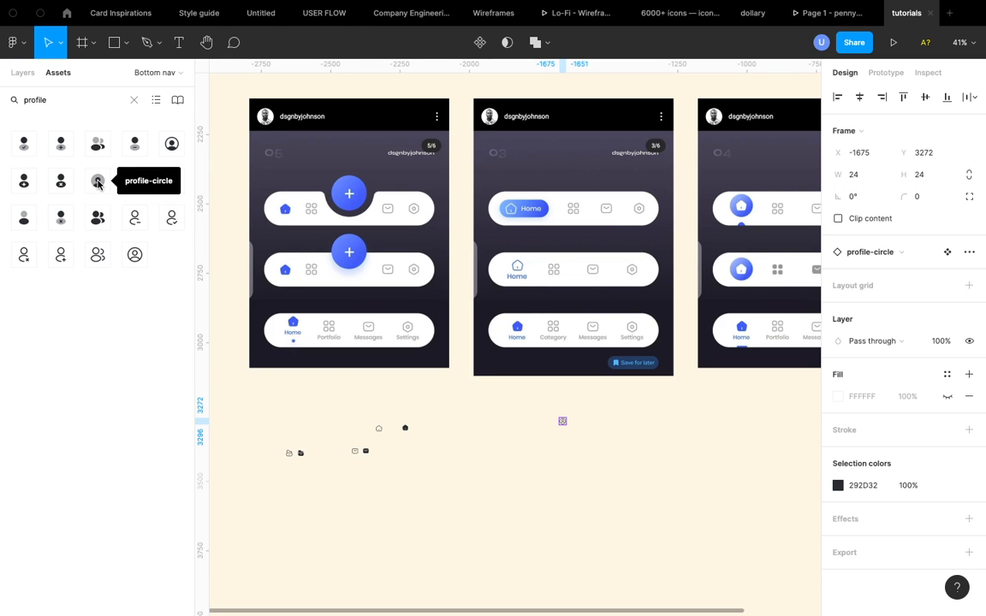
click(519, 459)
key(super+z)
key(super+z)
key(super+z)
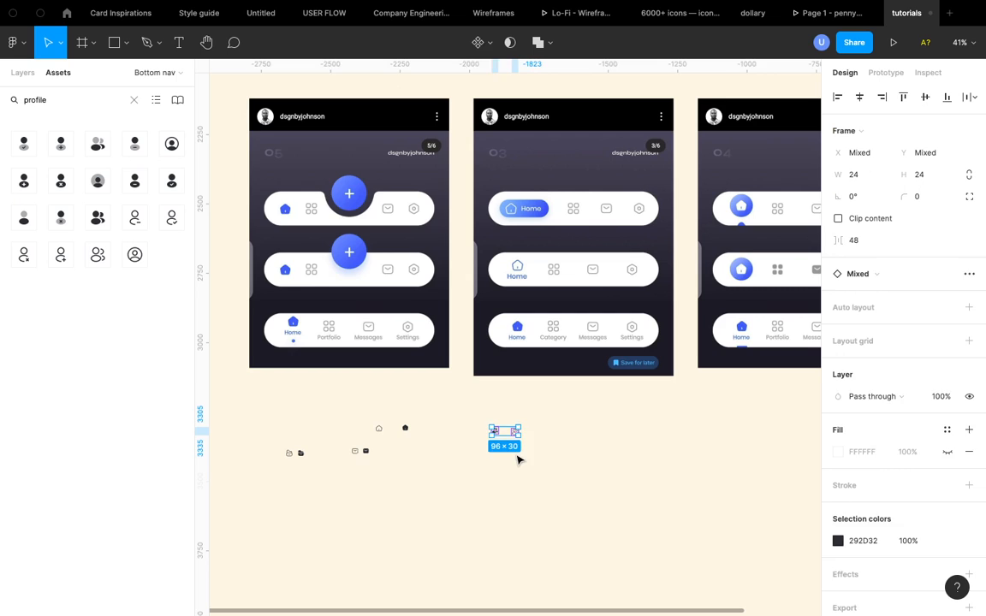
key(super+z)
- Move the outline profile-2user icon closer to the bold profile-2user icon
scroll(535, 439, up, 4)
scroll(535, 439, up, 5)
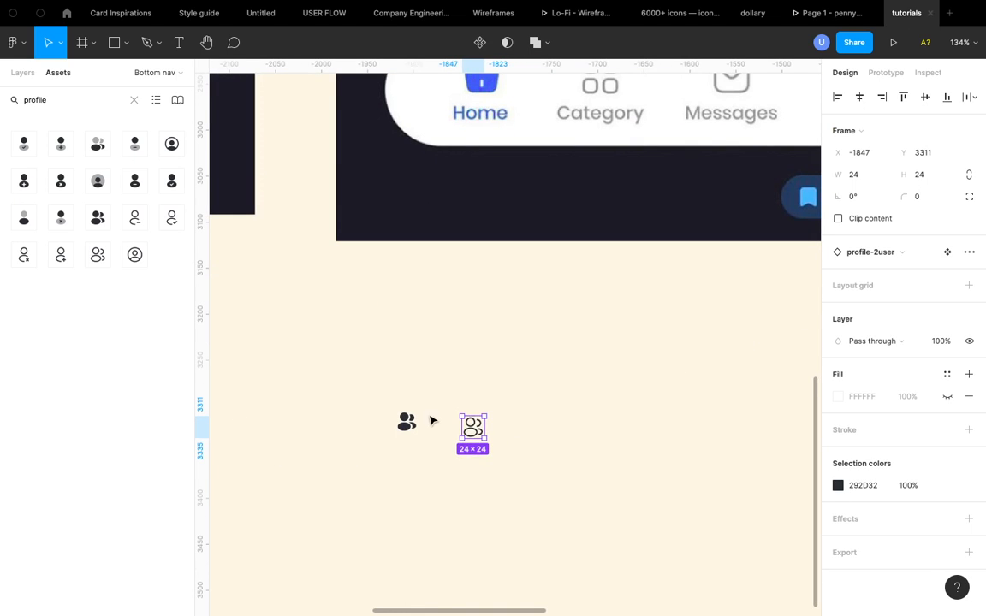
drag(469, 425, 452, 426)
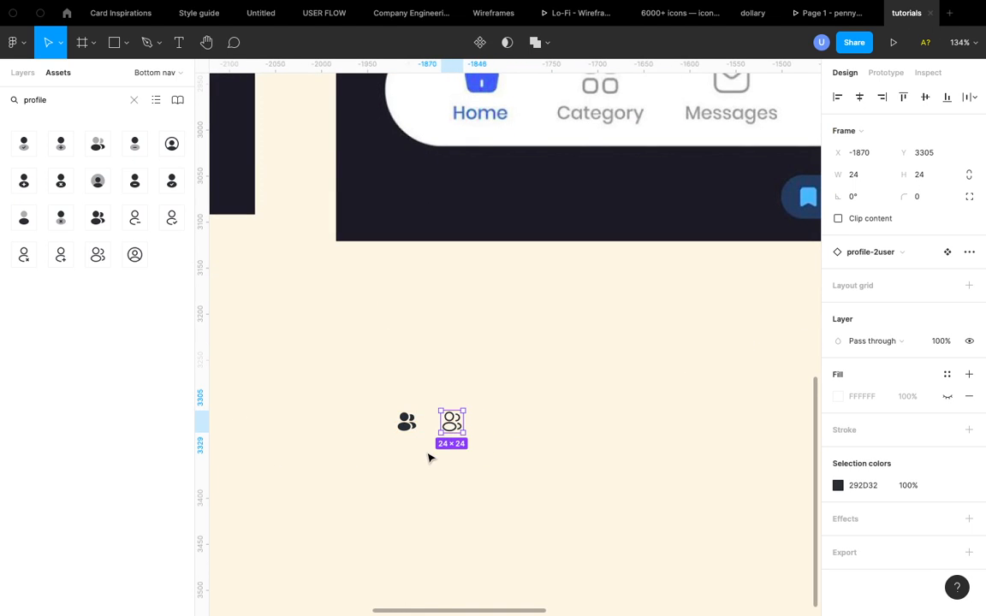
click(430, 458)
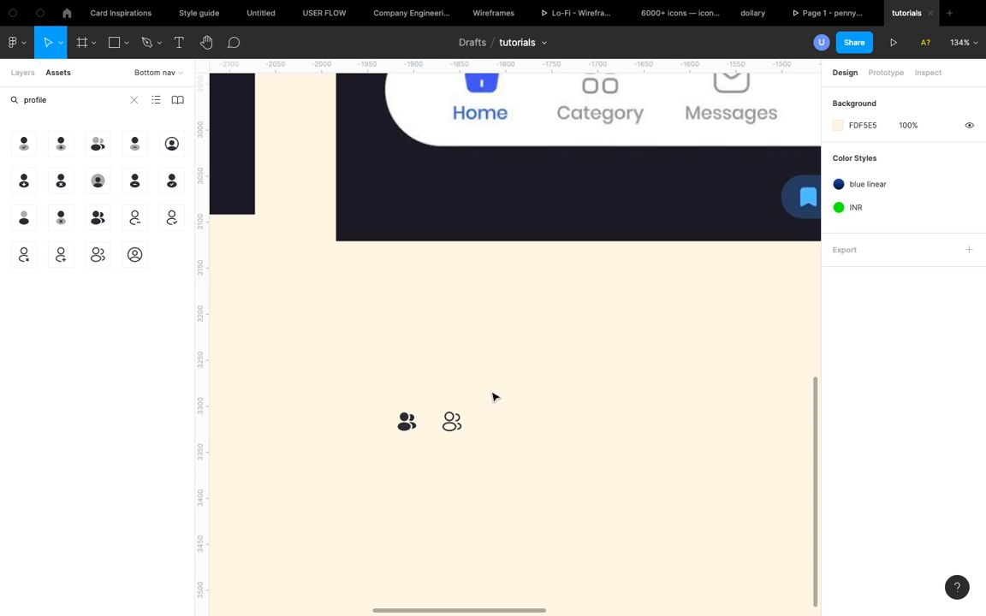
scroll(493, 396, down, 5)
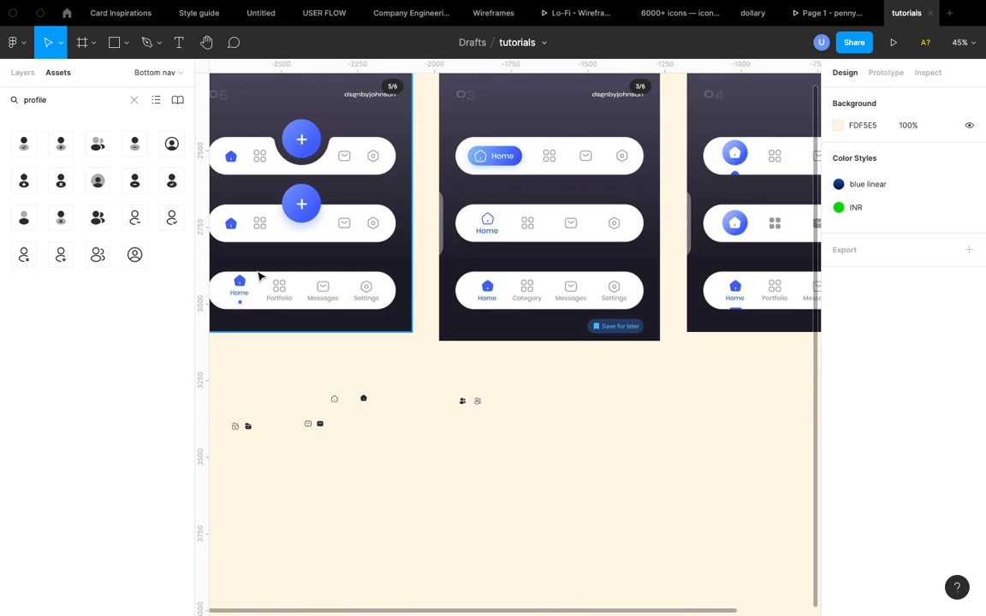
- Search the assets for "plus", then for "add", and browse the add icon results
click(134, 99)
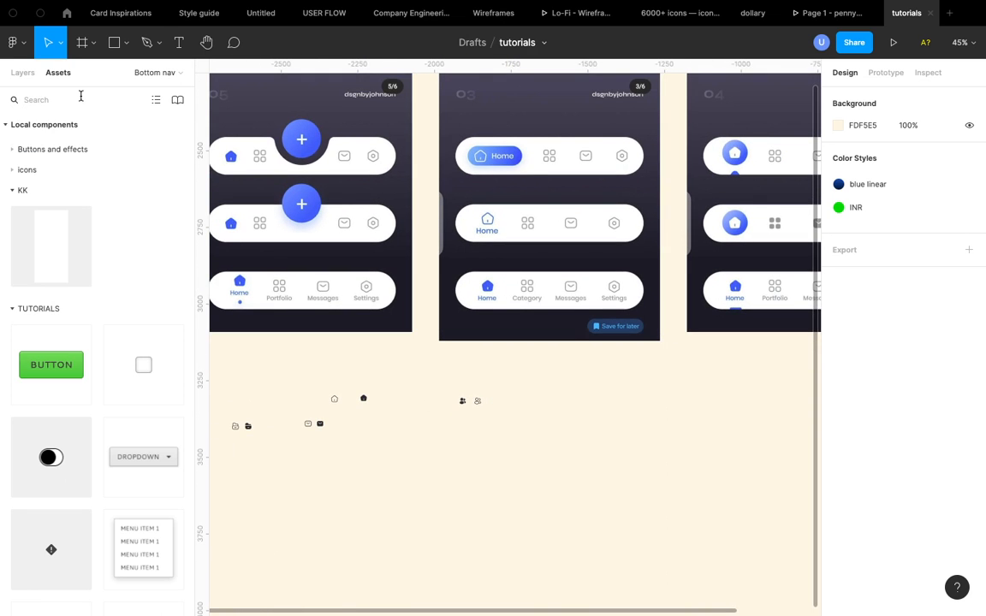
text(plus)
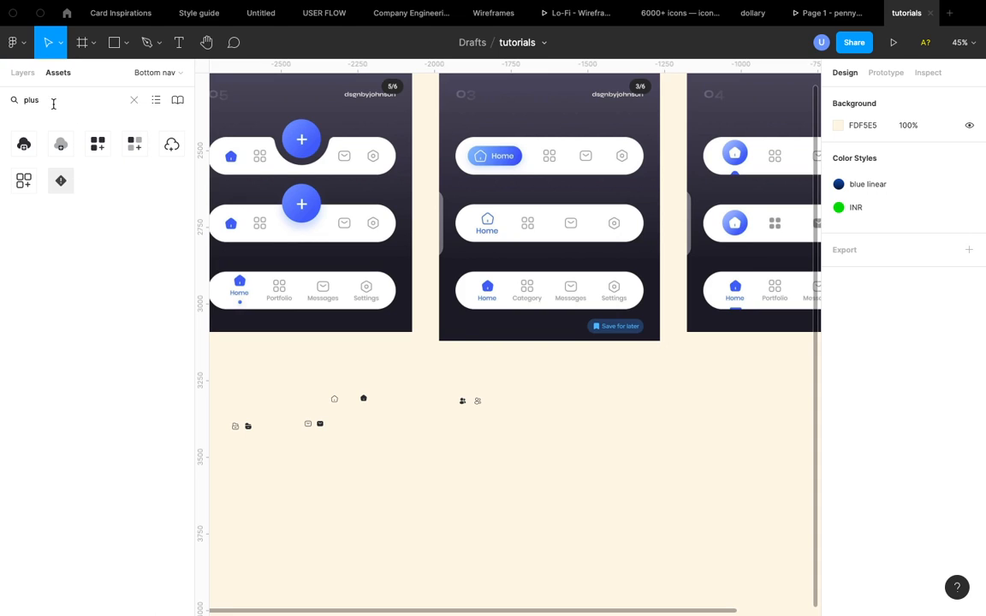
text(add)
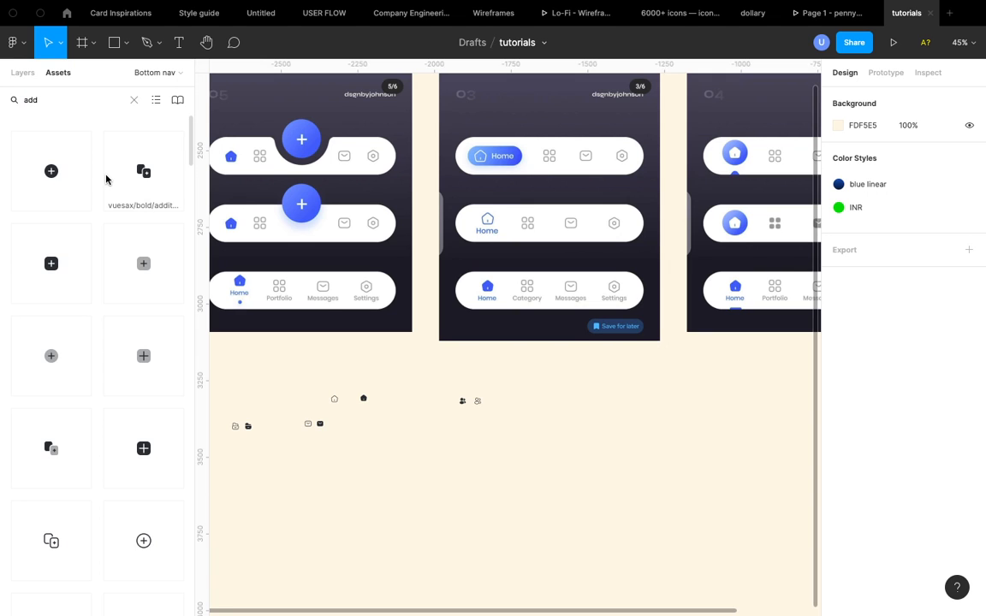
scroll(111, 325, down, 5)
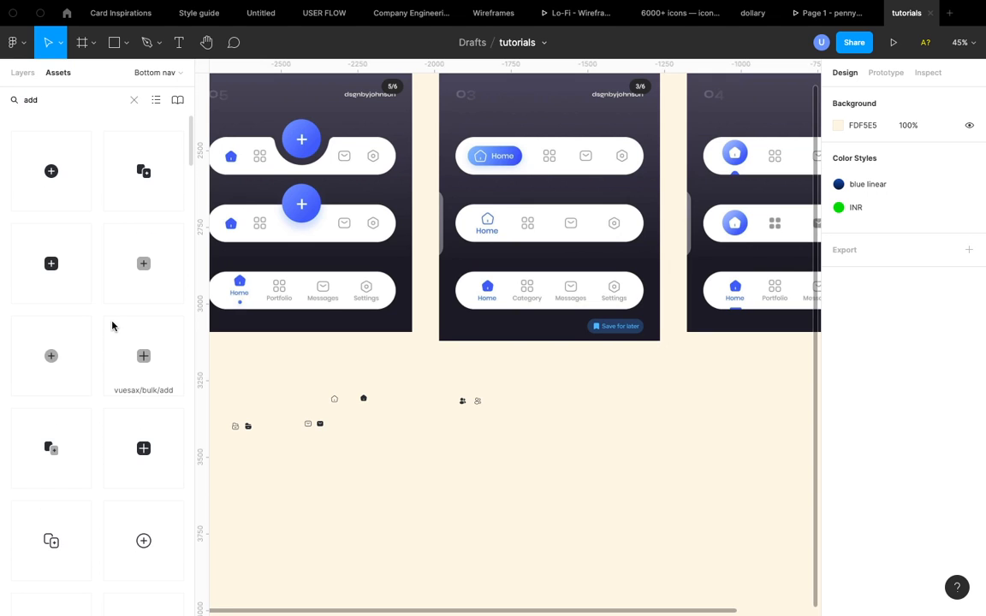
scroll(112, 325, down, 2)
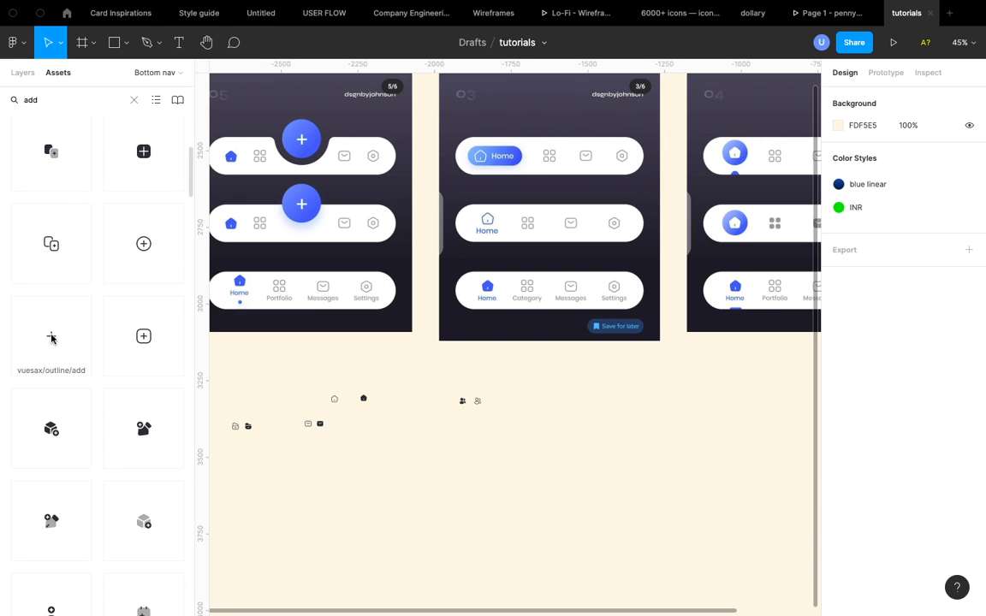
- Place the outline add icon from the assets onto the canvas beside the profile-2user icons
drag(50, 339, 532, 403)
scroll(531, 403, up, 10)
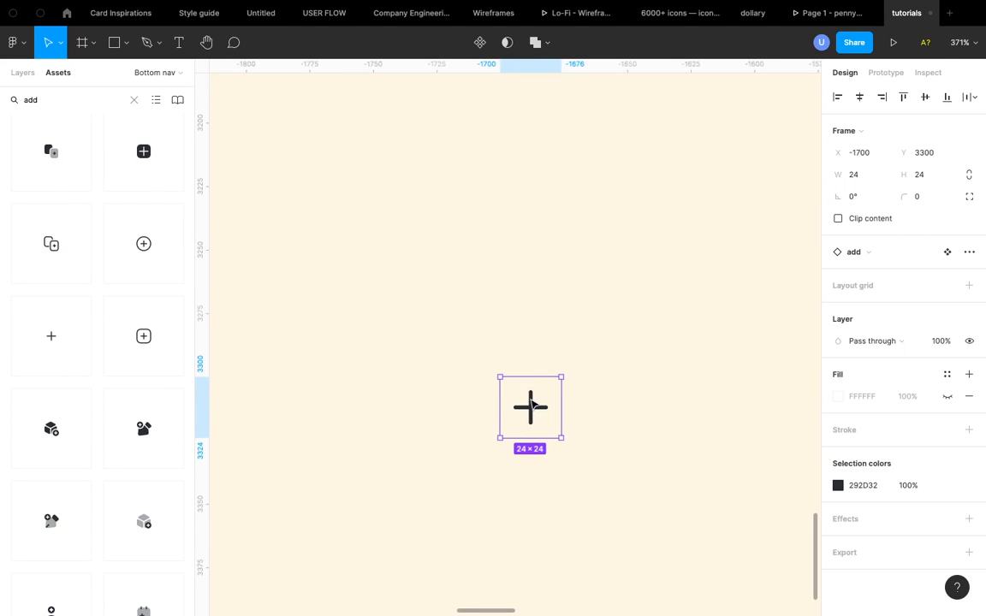
scroll(532, 403, down, 5)
scroll(531, 403, down, 5)
click(423, 453)
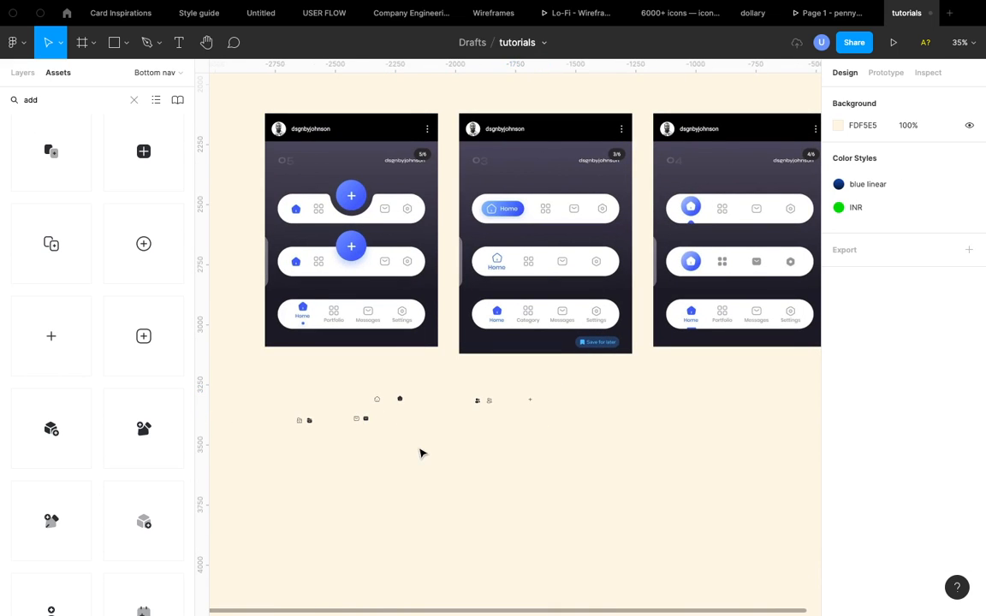
drag(378, 402, 385, 402)
click(377, 391)
scroll(379, 391, up, 2)
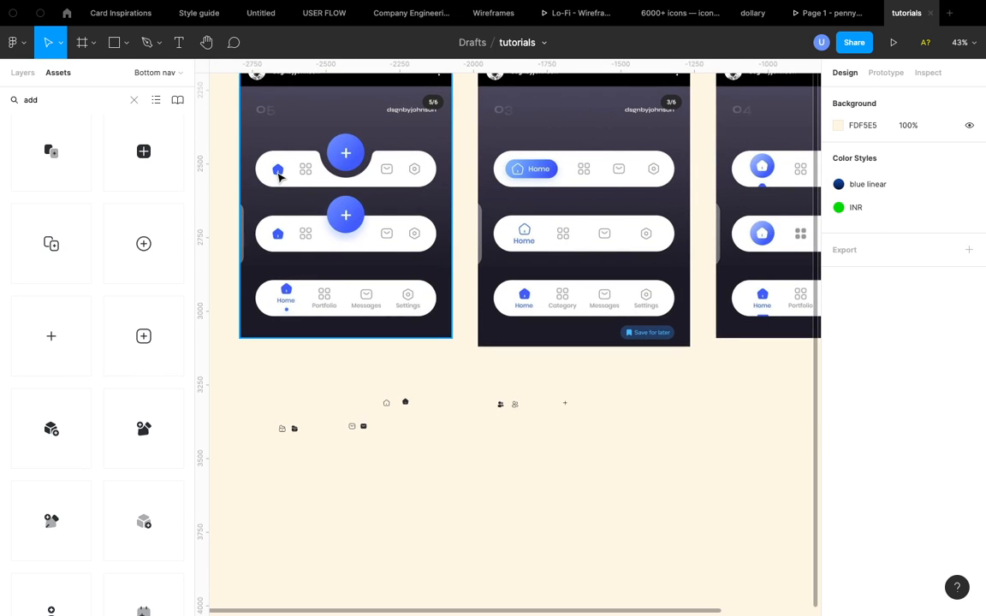
scroll(278, 175, up, 2)
scroll(278, 176, left, 2)
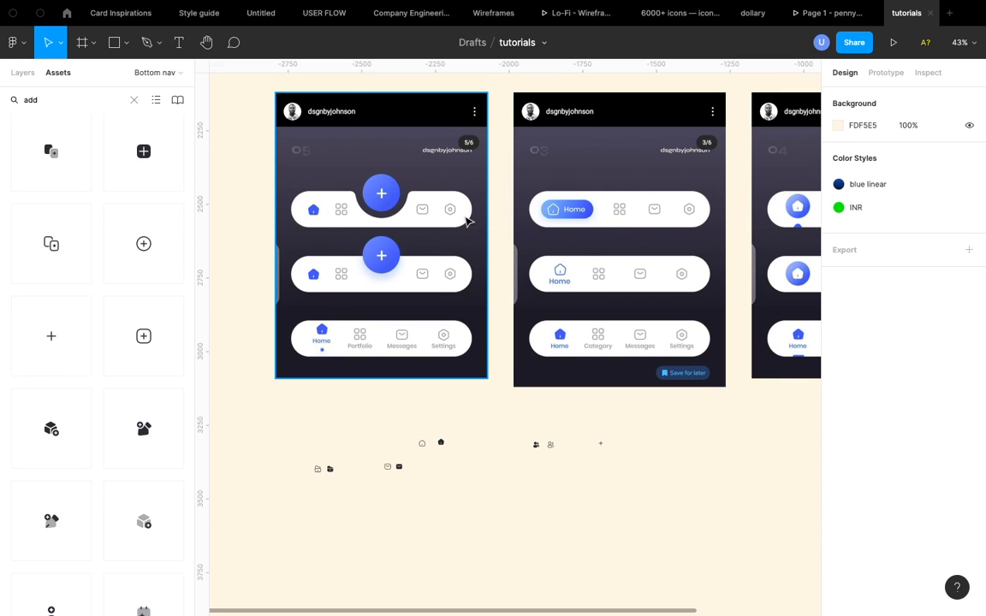
- Duplicate the bold home icon and move the copy below the icon groups
click(442, 444)
key(ctrl+d)
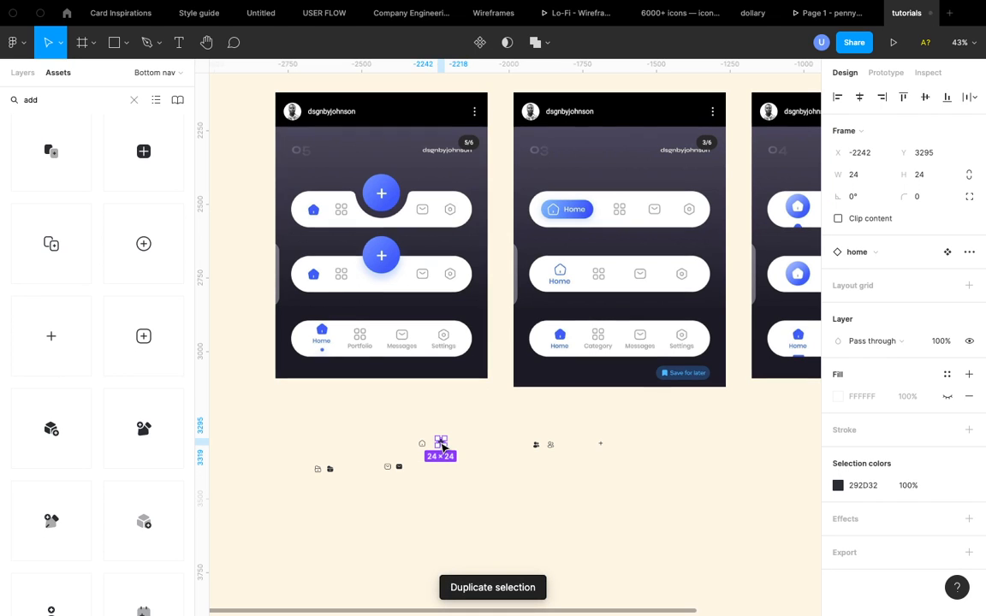
drag(443, 446, 381, 524)
scroll(381, 522, up, 3)
scroll(382, 522, down, 3)
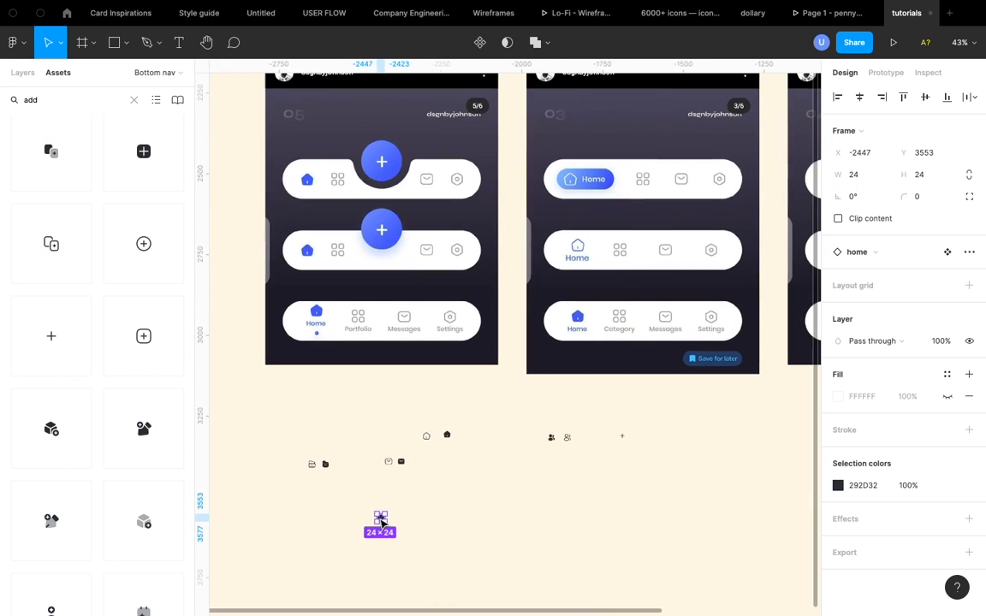
- Place copies of the outline sms and outline folder-open icons in a row beside the home copy
click(387, 462)
scroll(389, 465, up, 1)
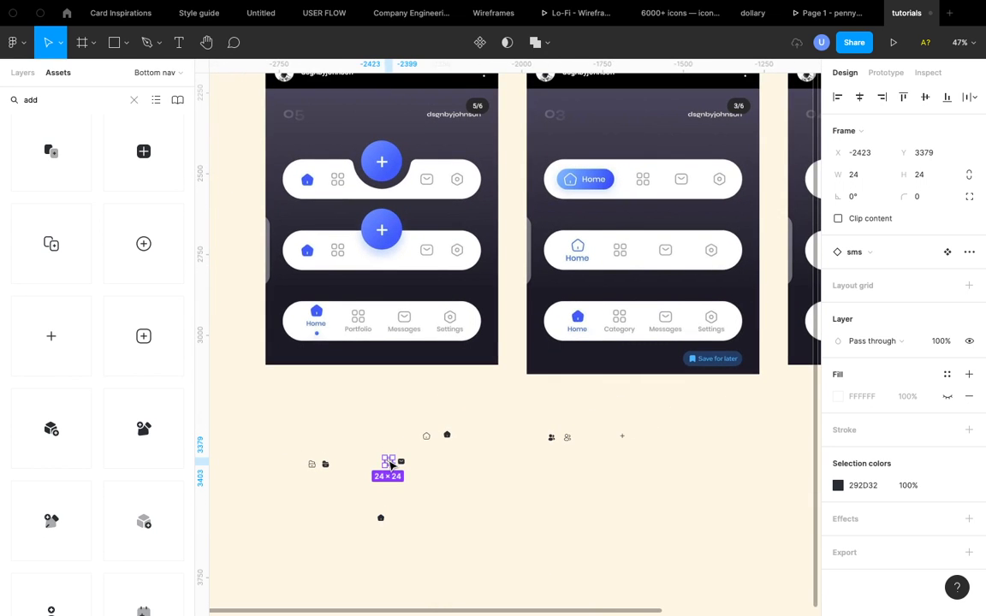
drag(389, 464, 407, 524)
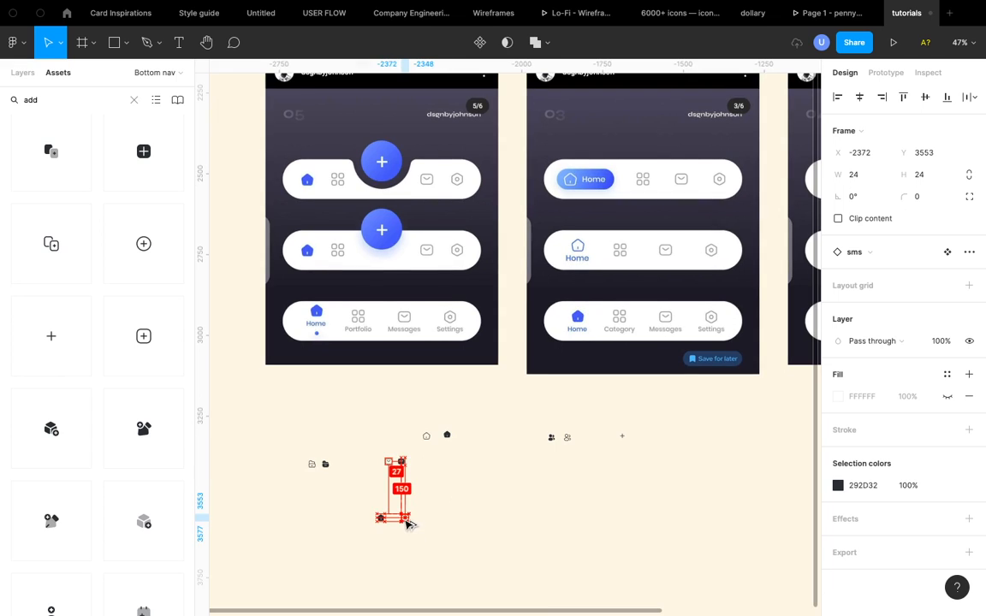
click(311, 464)
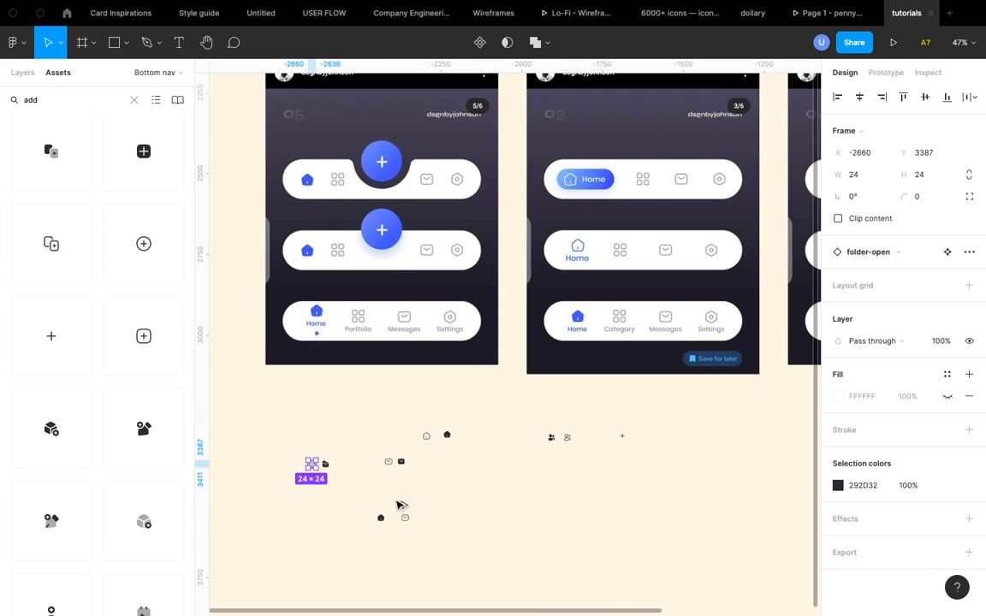
drag(311, 464, 426, 520)
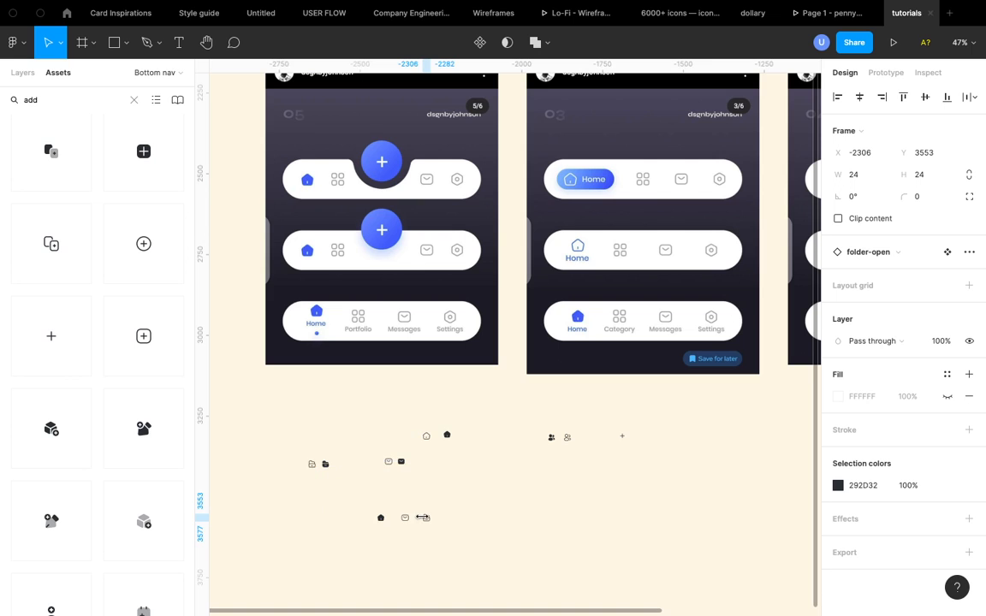
- Place a copy of the outline profile-2user icon at the end of the new icon row
click(567, 438)
drag(568, 438, 446, 518)
scroll(447, 519, up, 5)
scroll(447, 518, down, 2)
scroll(446, 519, left, 1)
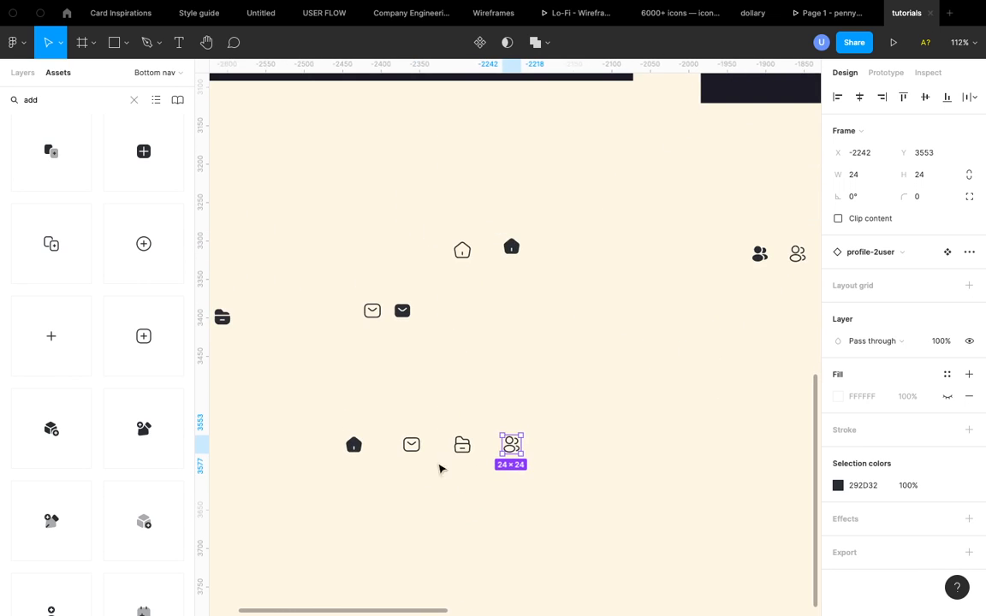
- Wrap the bold home icon in the row in its own auto layout frame
drag(307, 389, 608, 503)
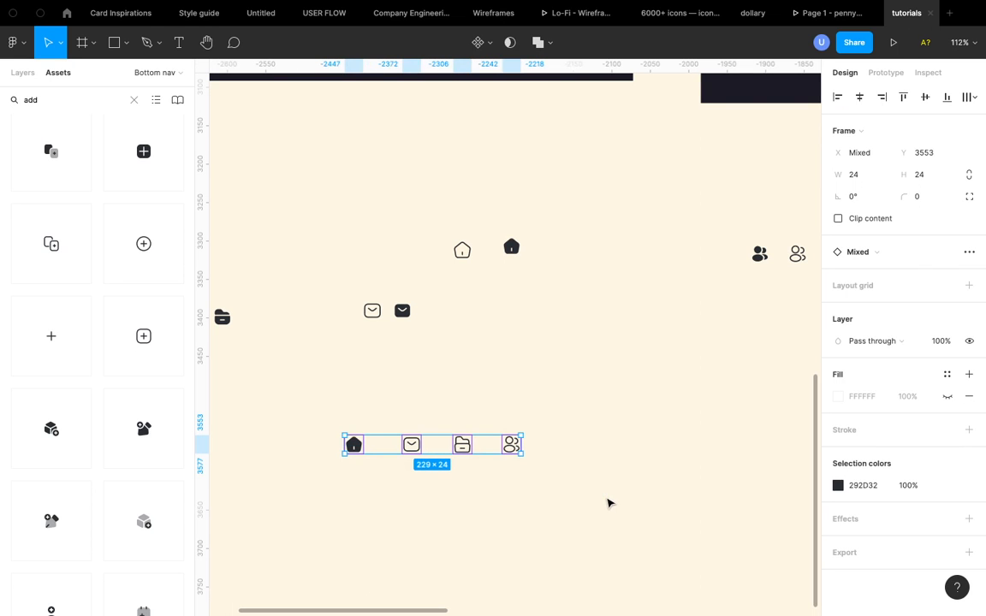
click(606, 452)
scroll(605, 452, down, 5)
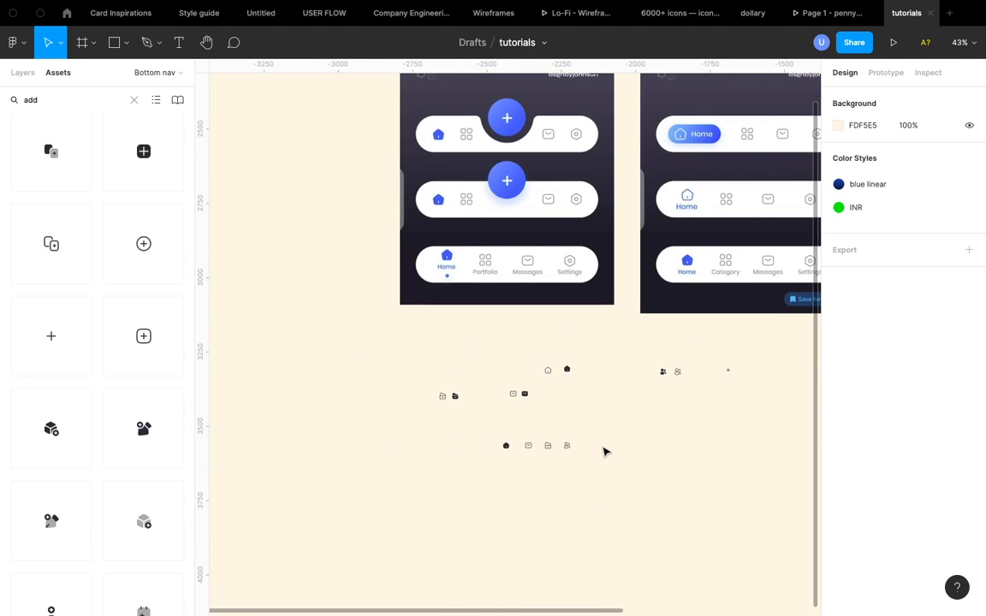
click(506, 445)
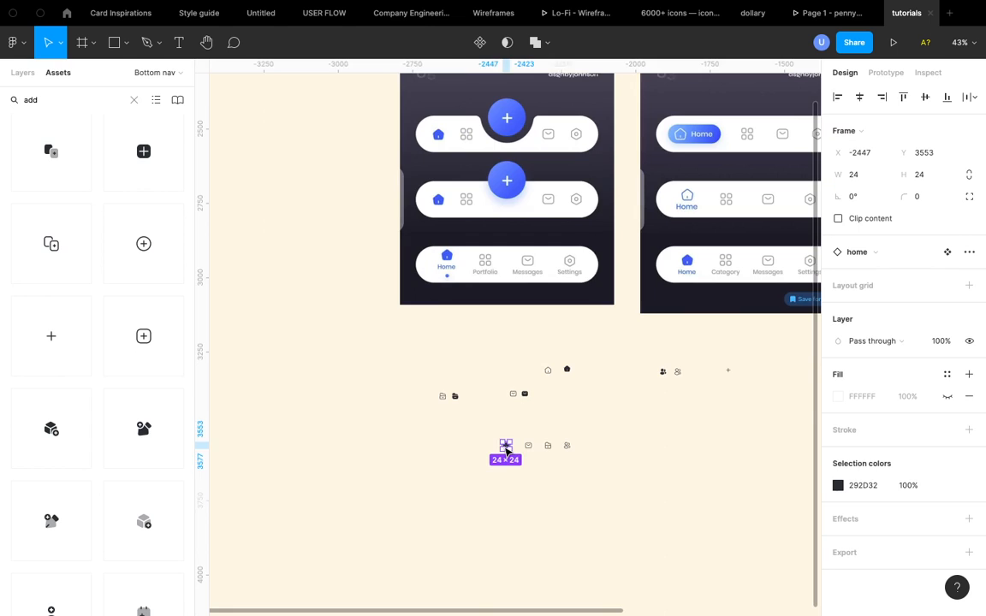
scroll(506, 445, up, 5)
scroll(508, 450, down, 2)
scroll(508, 449, right, 2)
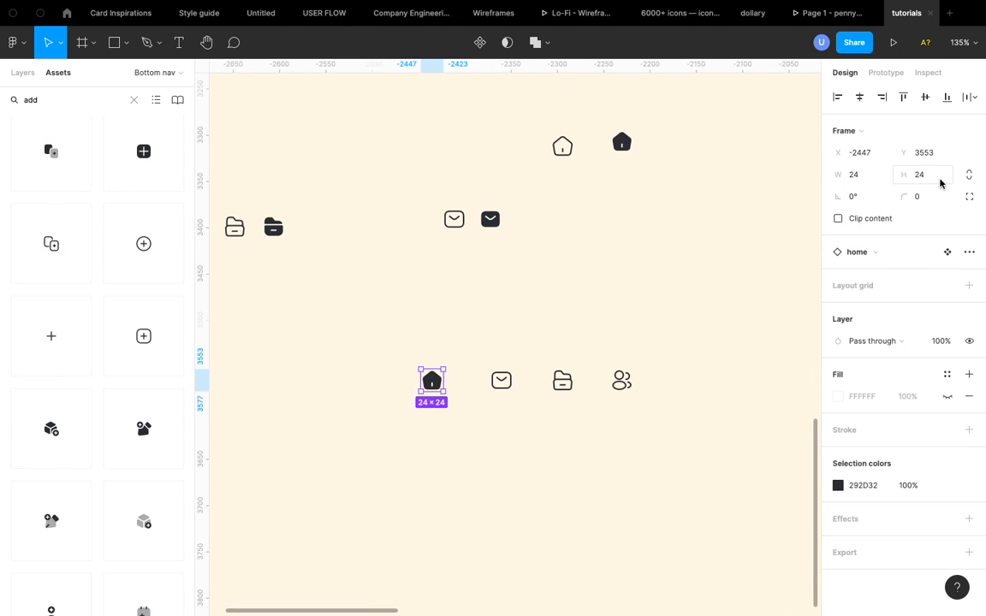
scroll(524, 408, up, 3)
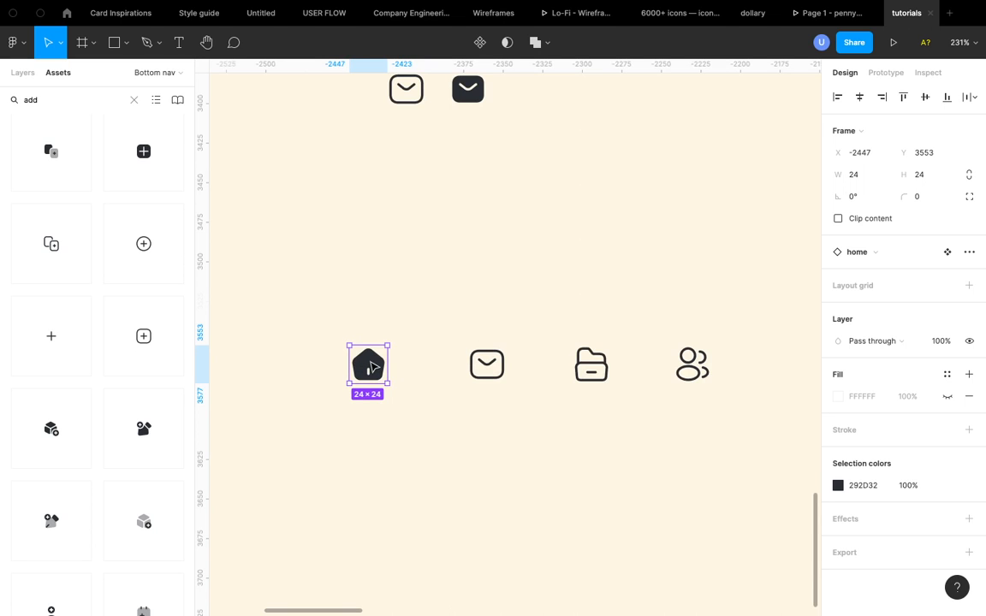
scroll(370, 366, down, 1)
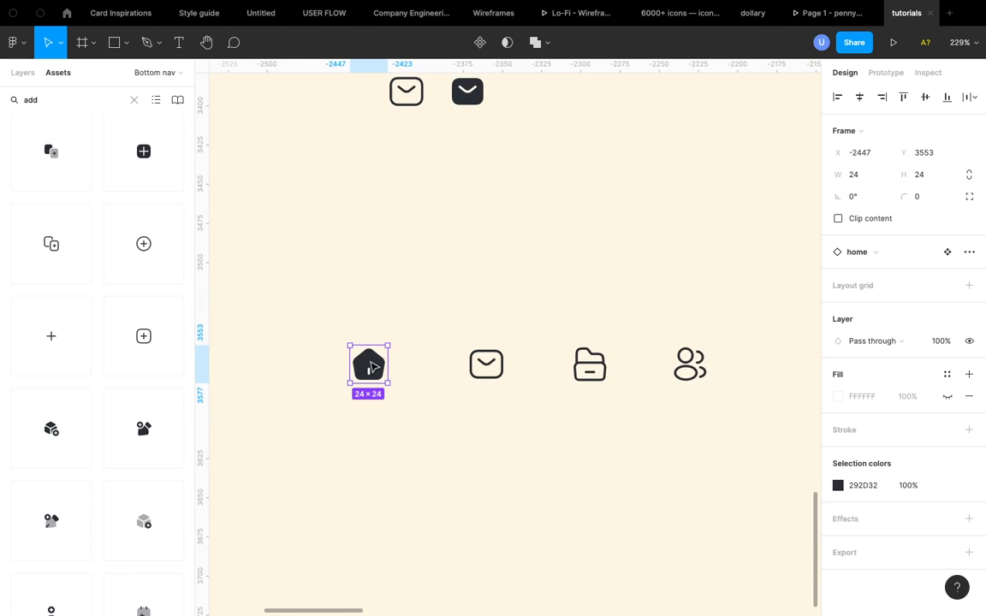
scroll(370, 366, right, 2)
scroll(370, 366, down, 1)
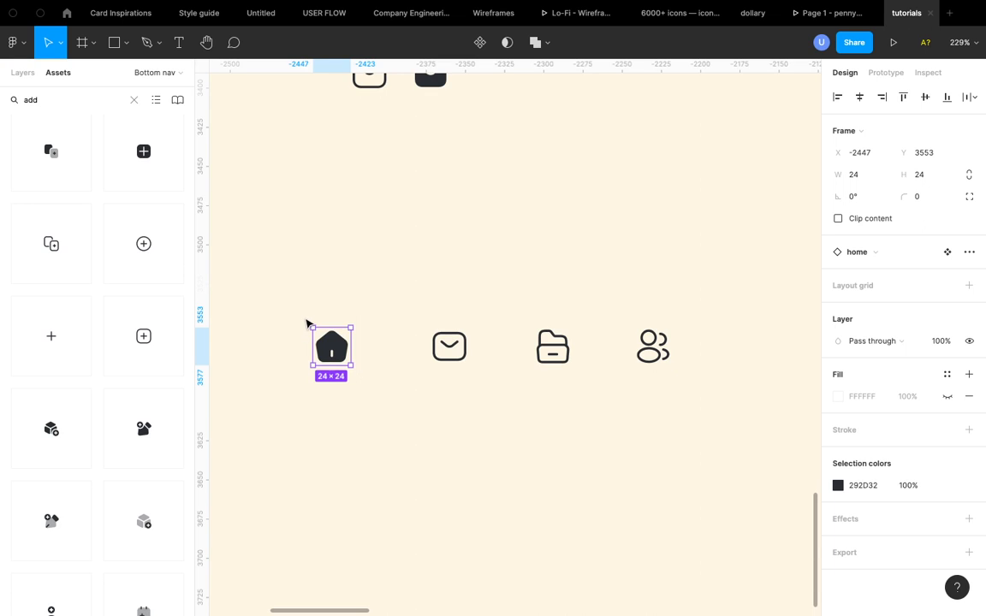
click(23, 73)
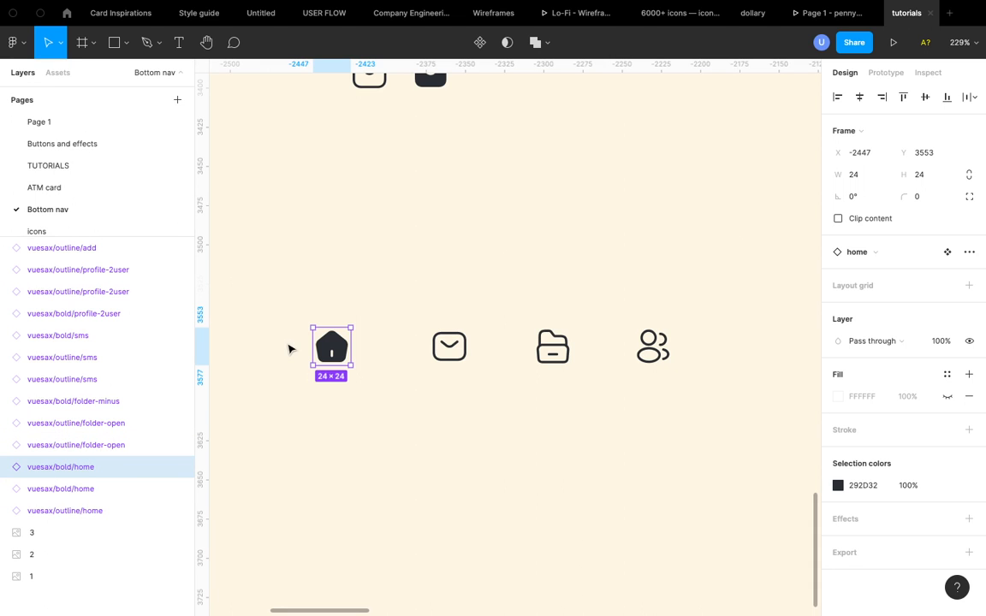
key(shift+a)
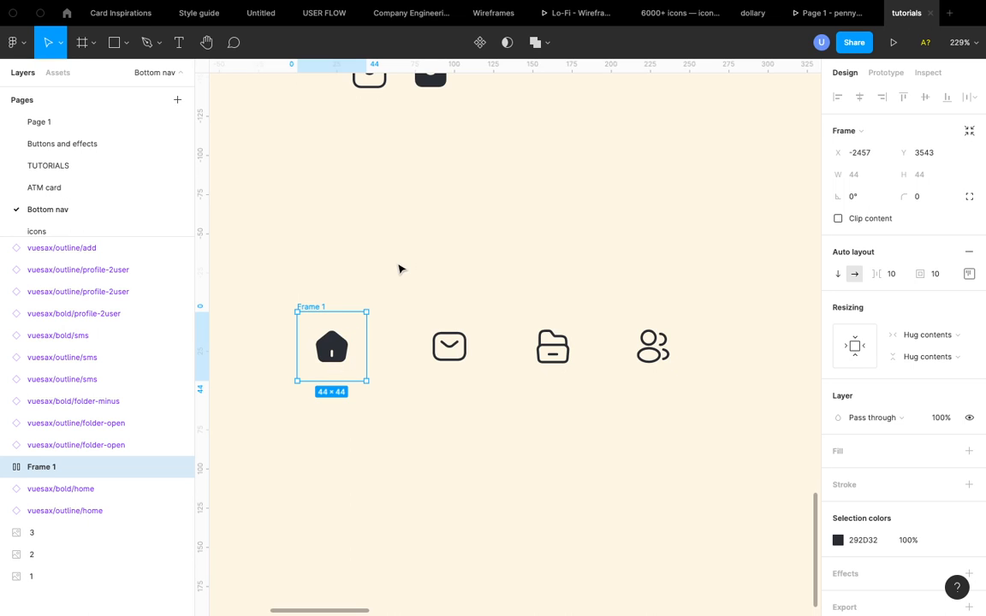
- Wrap the sms, folder-open and profile-2user icons in the row each in their own auto layout frame
click(452, 355)
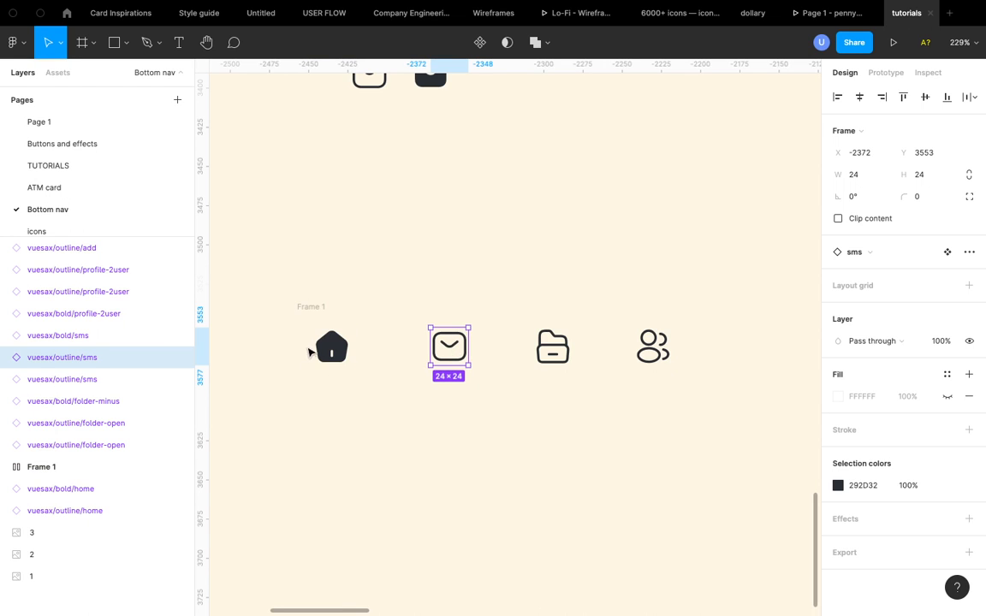
click(313, 314)
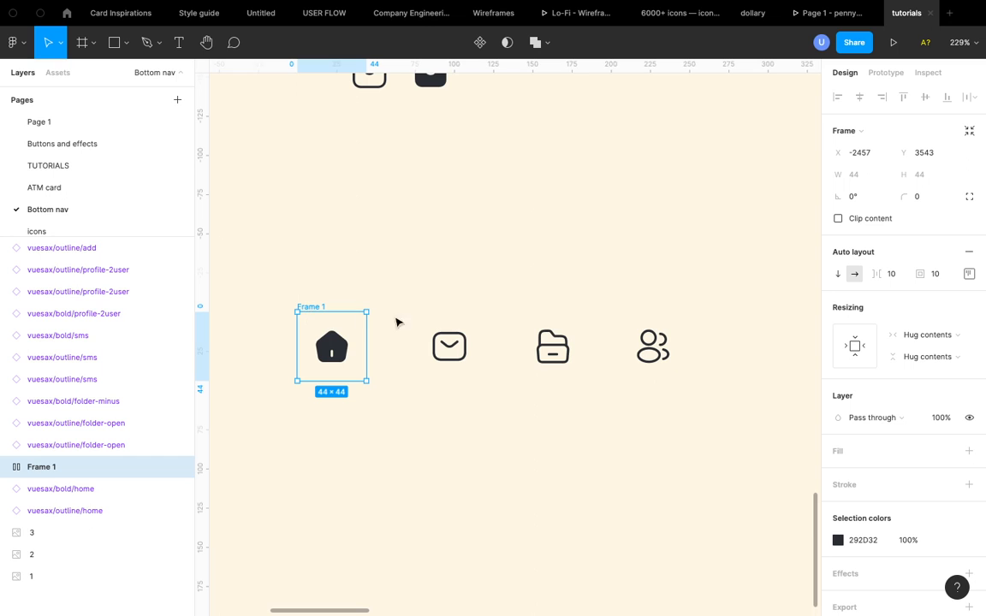
click(454, 349)
key(shift+a)
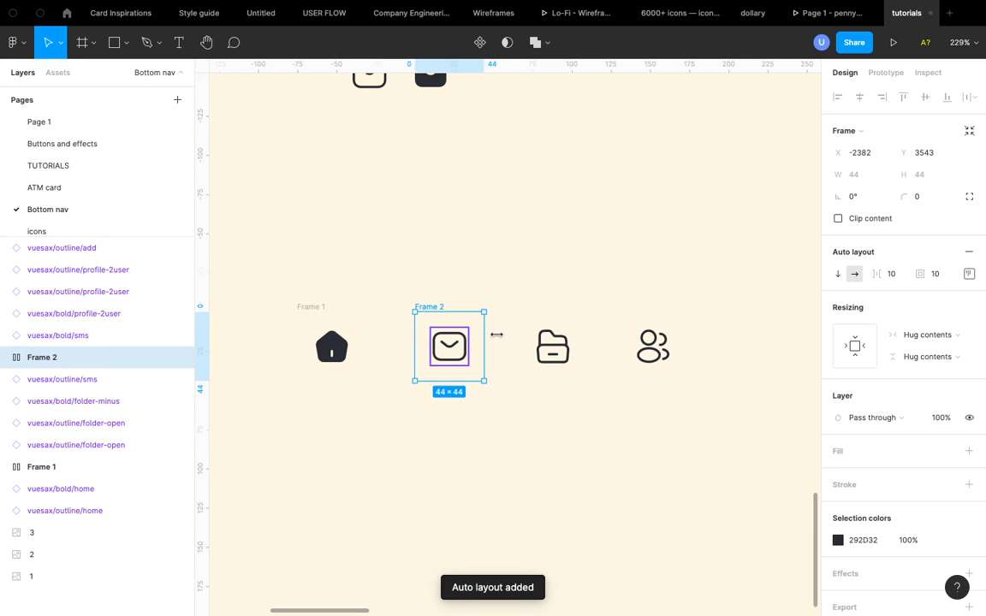
click(552, 346)
key(shift+a)
click(653, 347)
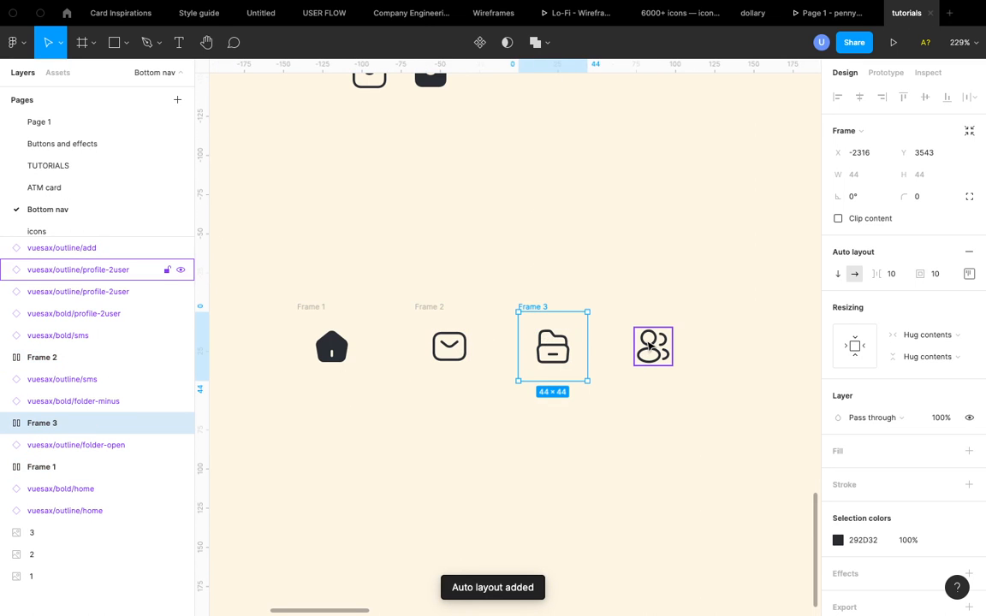
key(shift+a)
- Combine the four icon frames into one horizontal auto layout frame
click(603, 267)
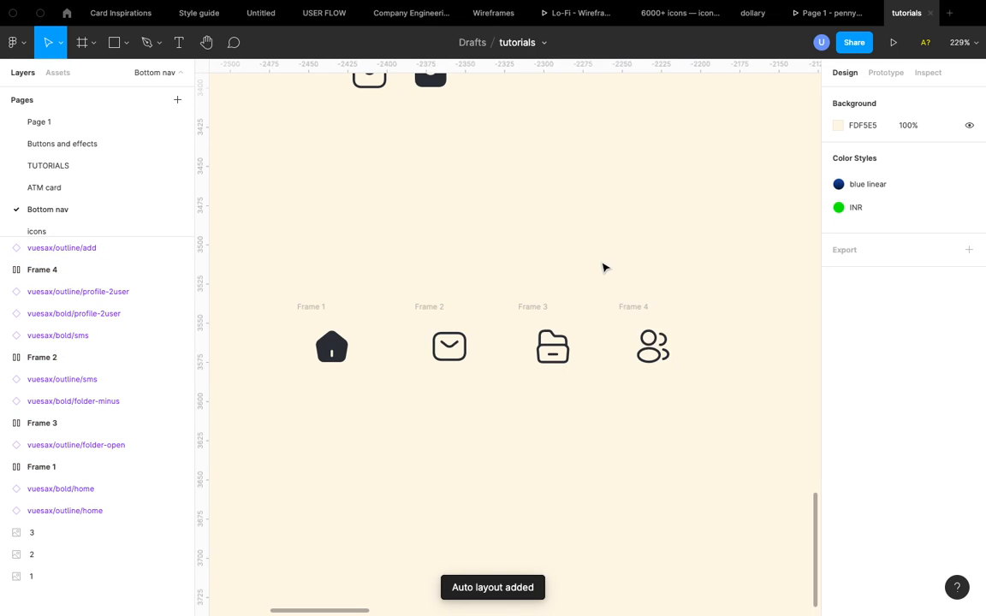
scroll(604, 265, down, 3)
drag(321, 278, 715, 461)
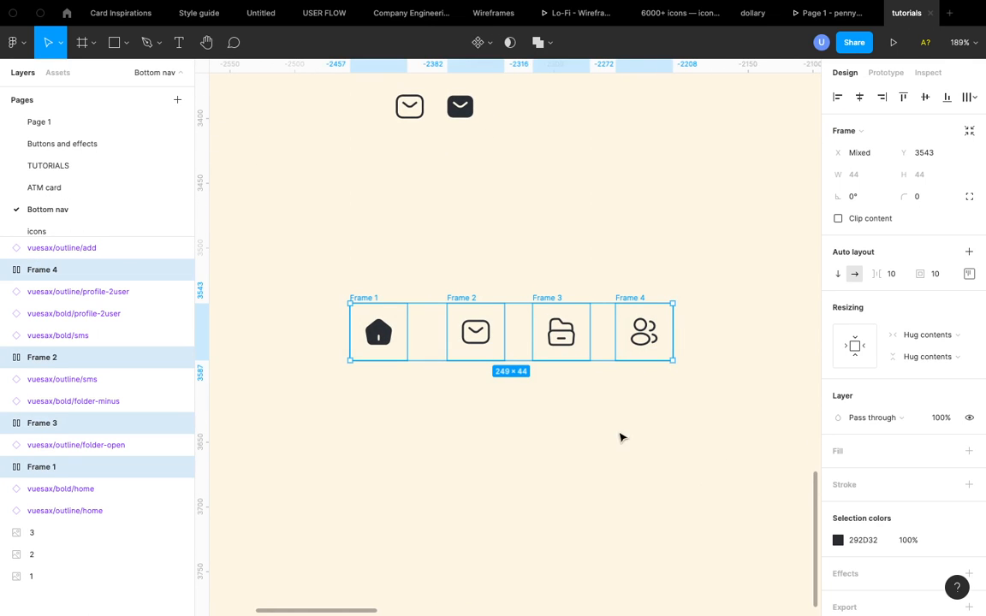
key(shift+a)
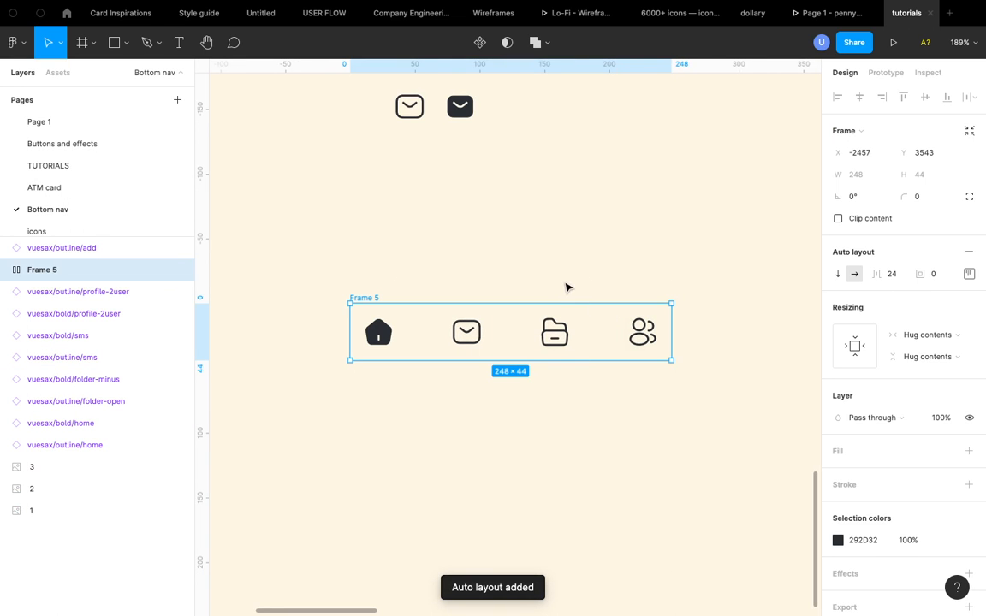
- Add a white FFFFFF fill to the combined navigation frame
scroll(566, 287, down, 5)
scroll(480, 305, up, 3)
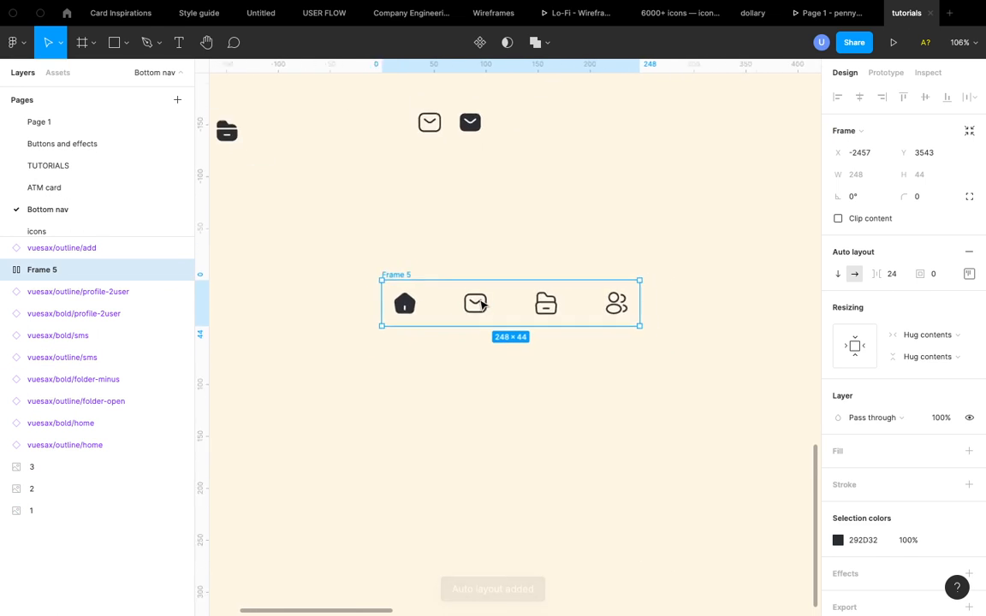
scroll(482, 305, down, 5)
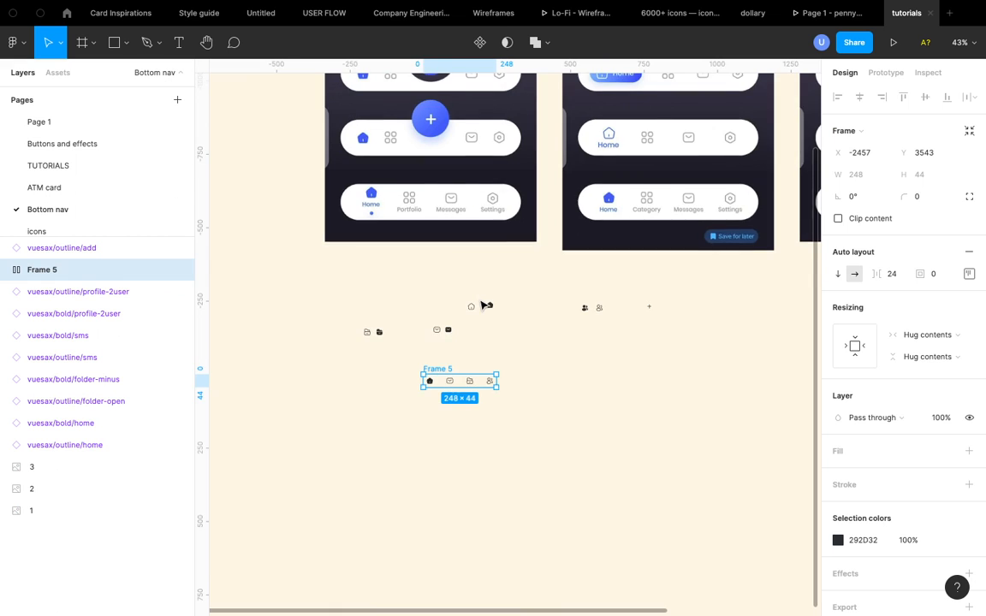
scroll(482, 305, up, 2)
scroll(482, 305, down, 3)
scroll(420, 348, up, 5)
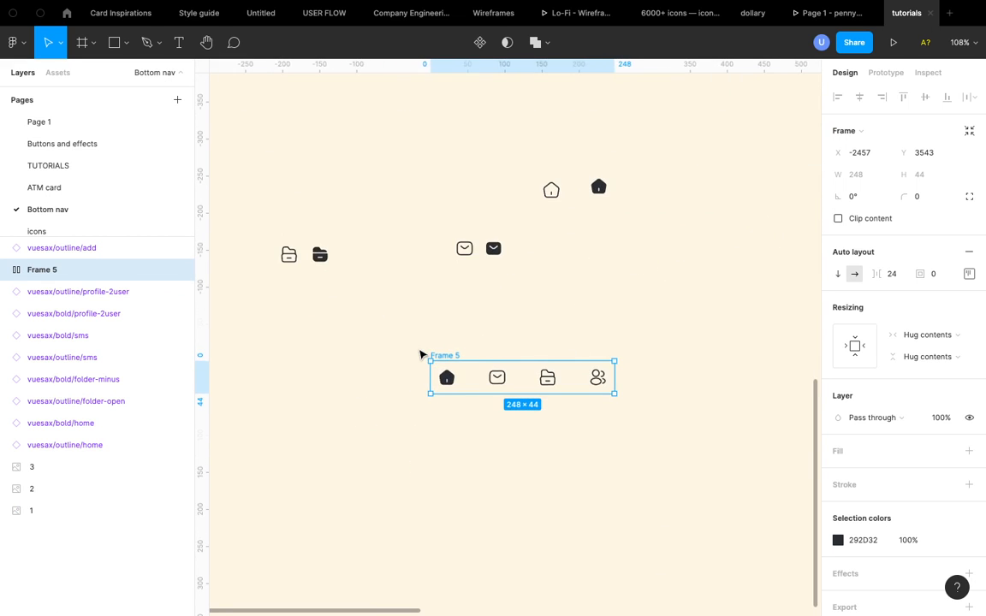
click(969, 451)
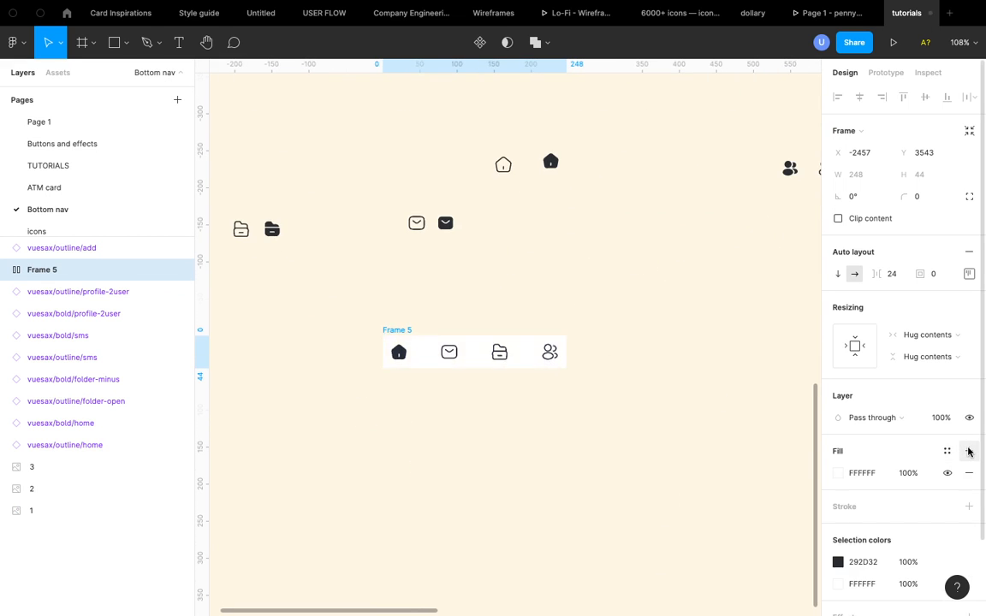
click(838, 476)
click(838, 474)
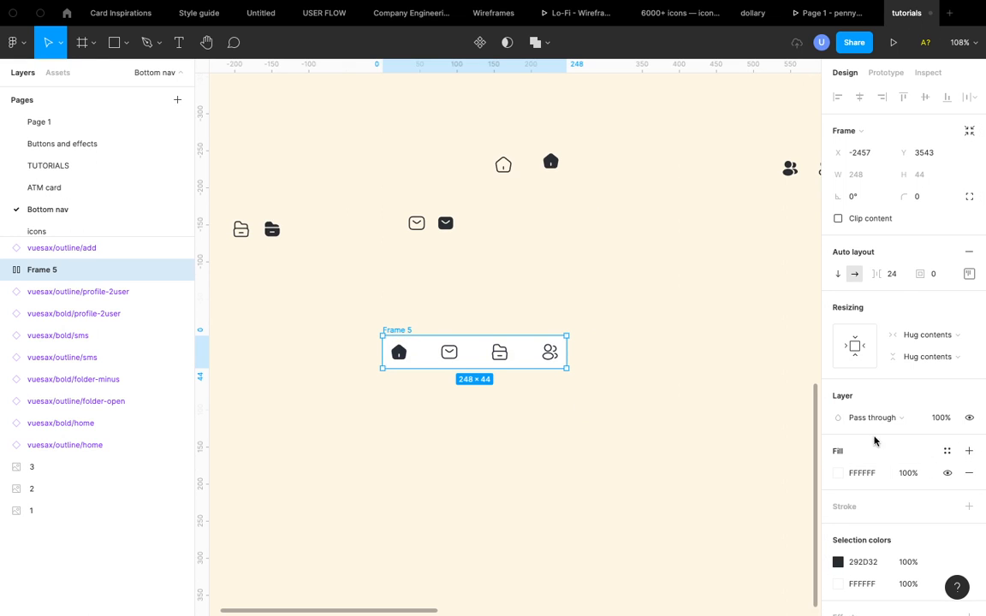
- Widen the navigation frame to a fixed width of about 311 px
click(969, 274)
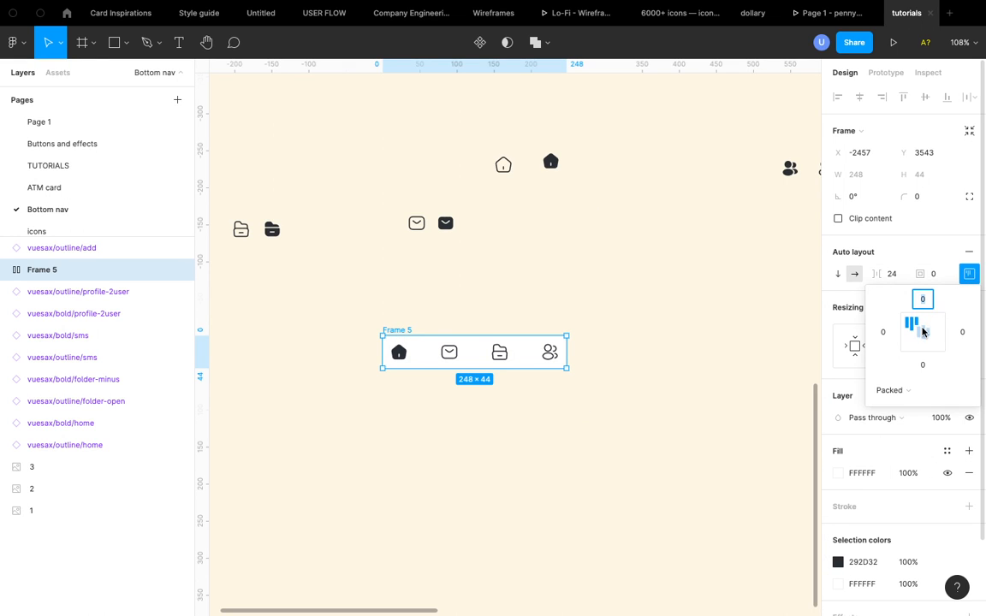
click(969, 274)
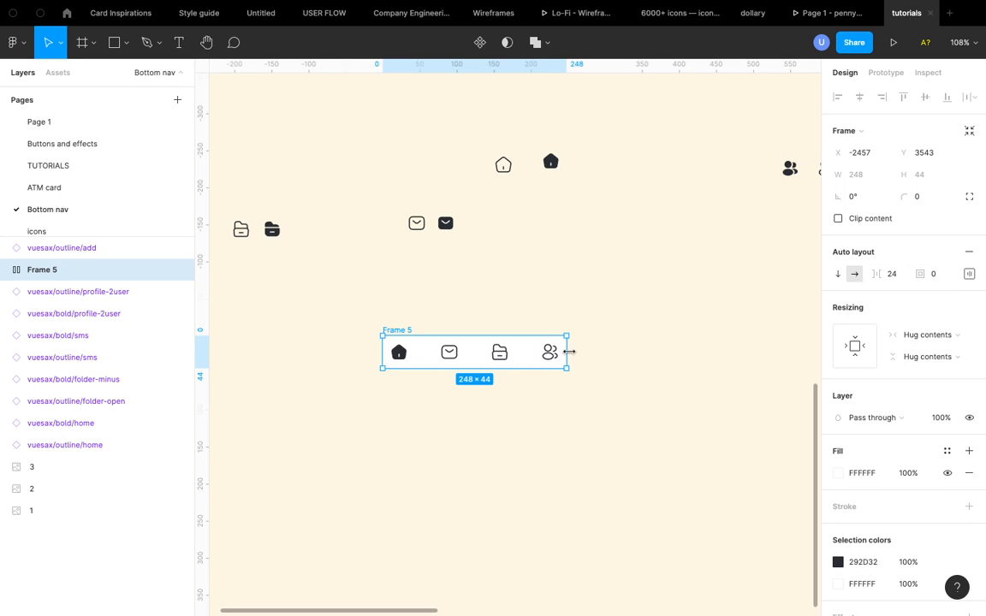
drag(568, 352, 614, 348)
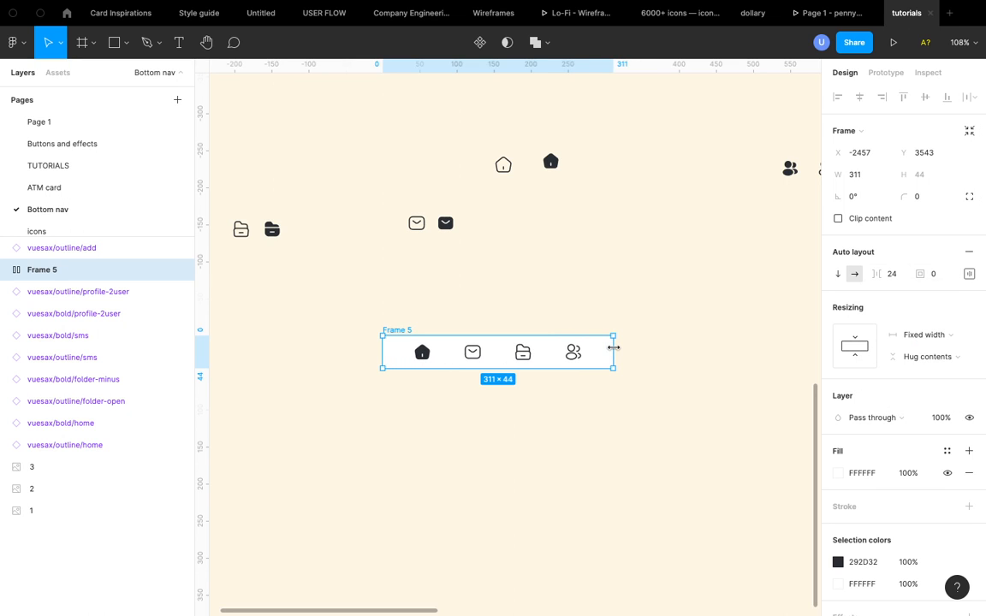
- Set the navigation frame's bottom padding to 64
scroll(538, 367, up, 5)
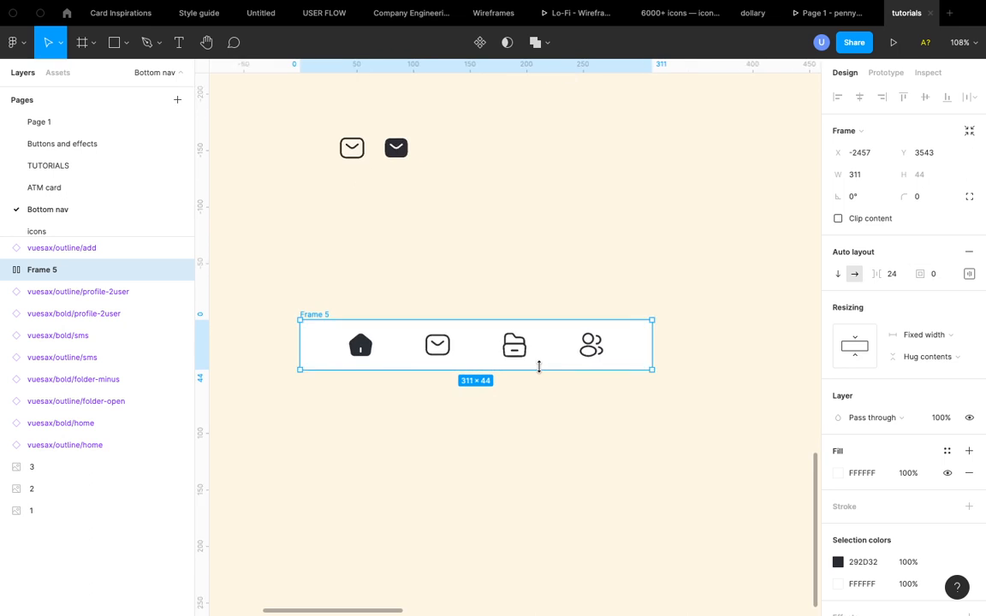
drag(538, 370, 539, 403)
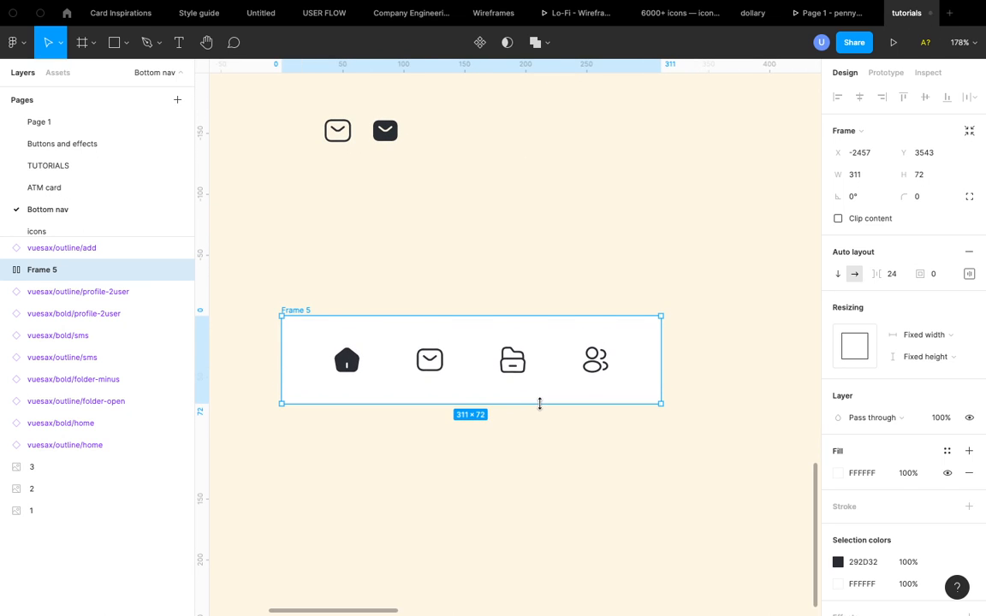
click(970, 274)
click(923, 366)
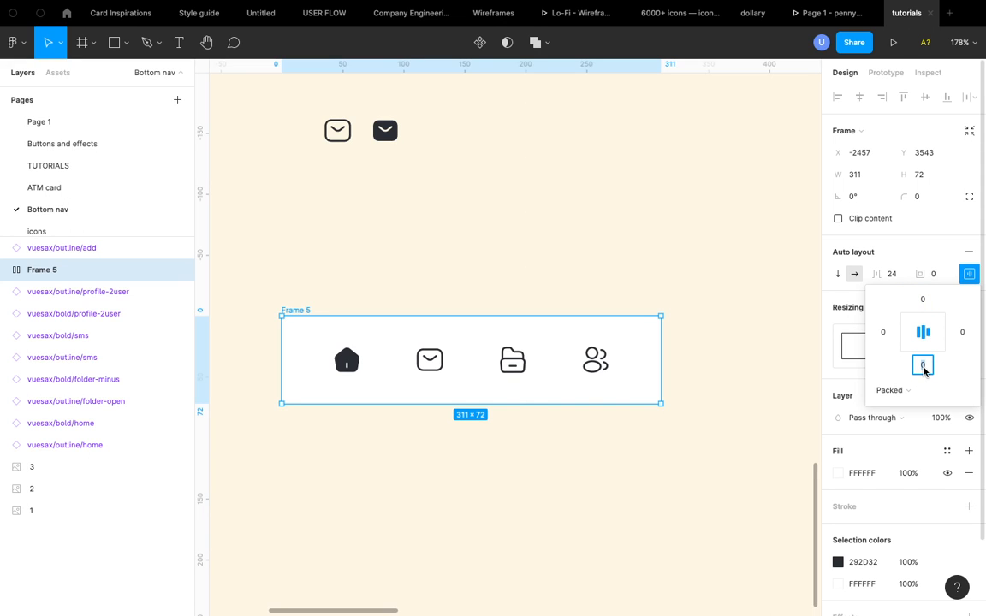
text(64)
key(Return)
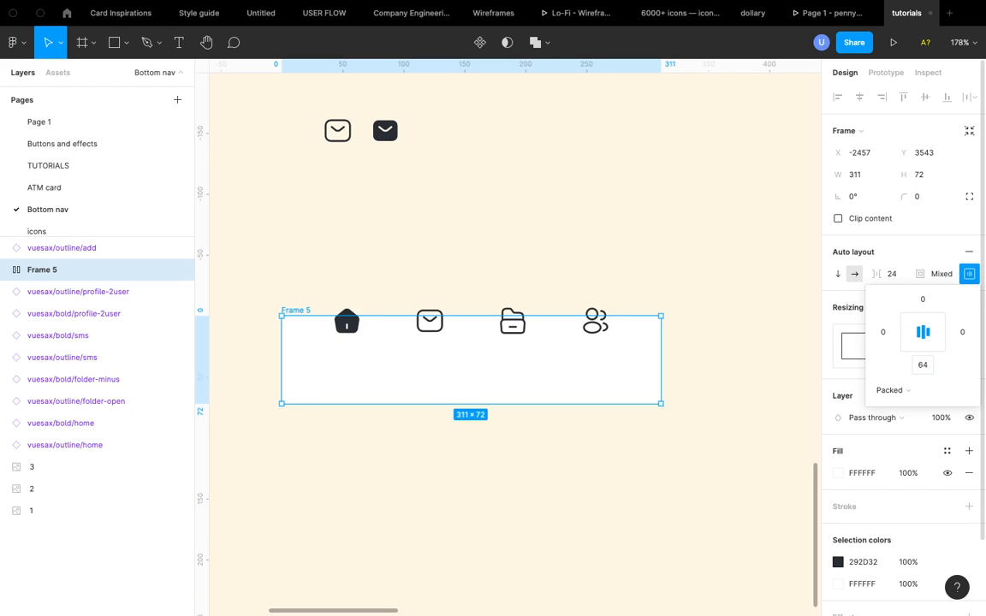
- Set the navigation frame's vertical resizing to Hug contents
click(968, 270)
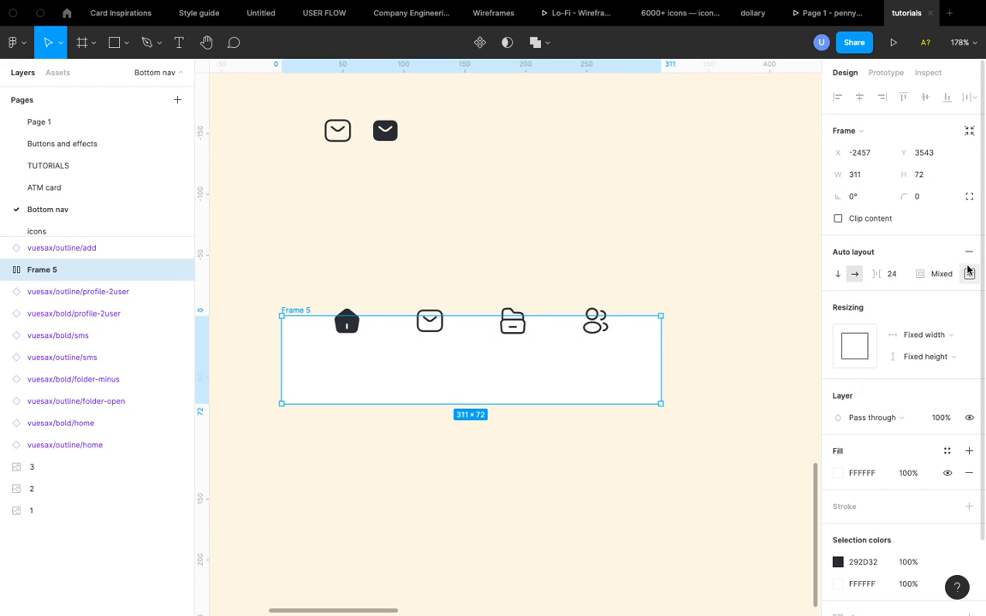
click(939, 358)
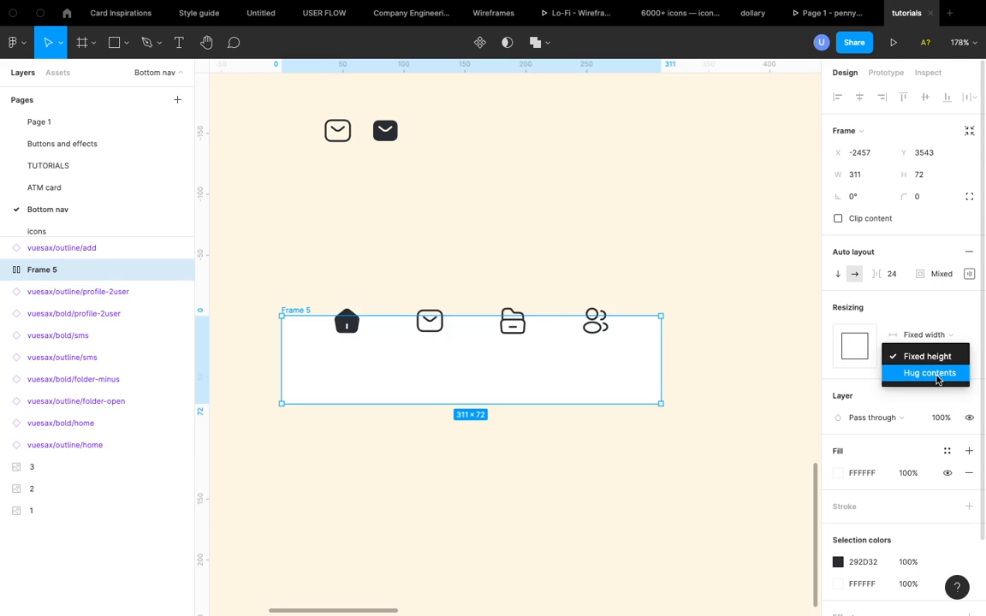
click(931, 373)
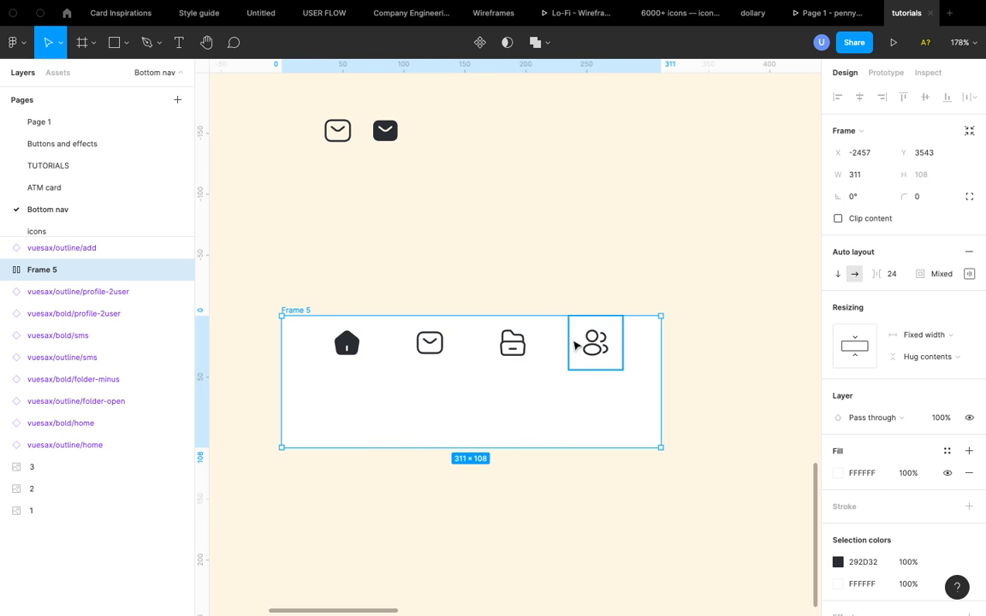
- Set the navigation frame's top, left and right padding to 24 each
scroll(574, 345, down, 5)
scroll(572, 345, up, 5)
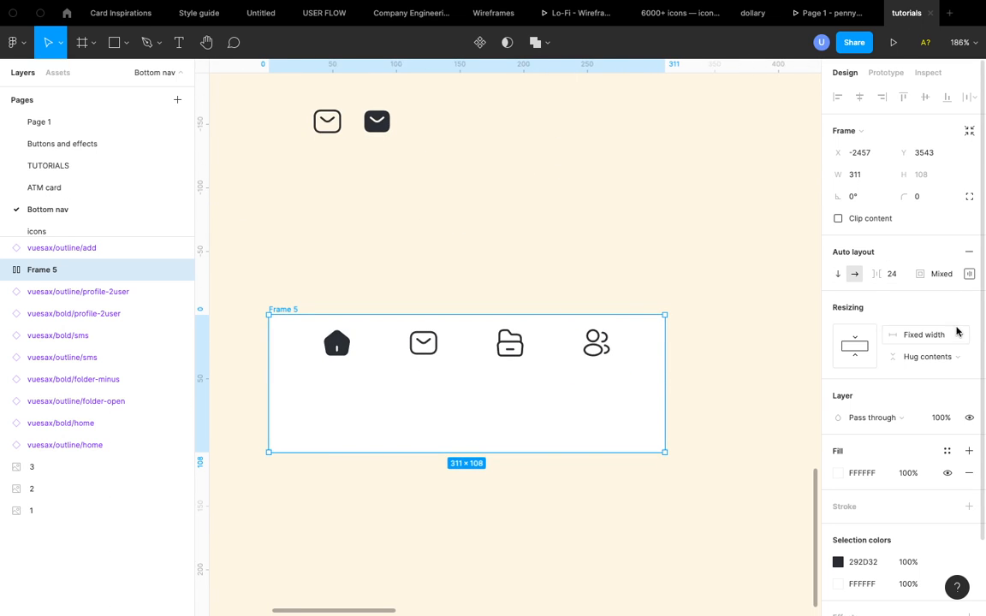
click(969, 274)
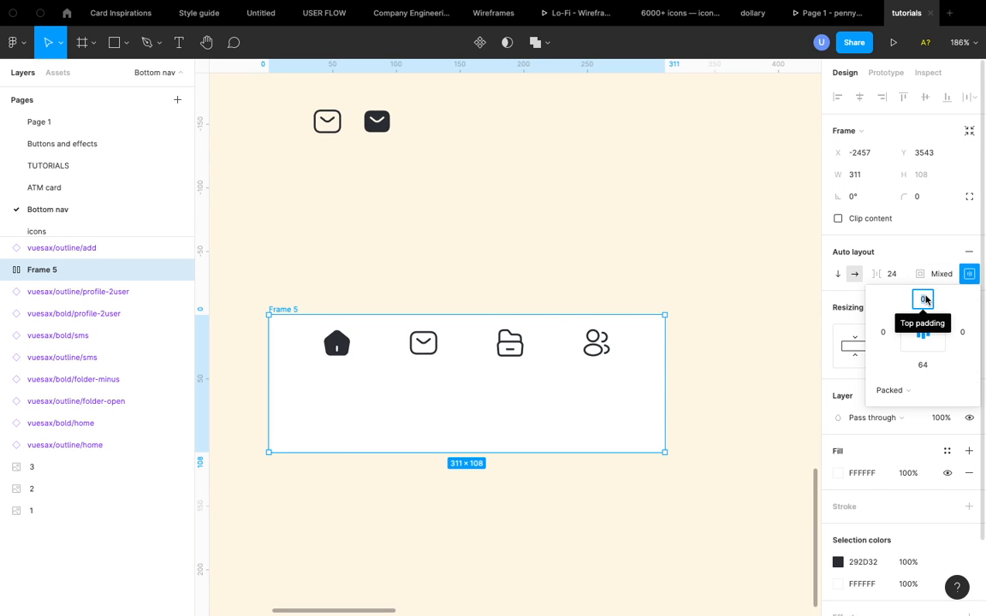
text(24)
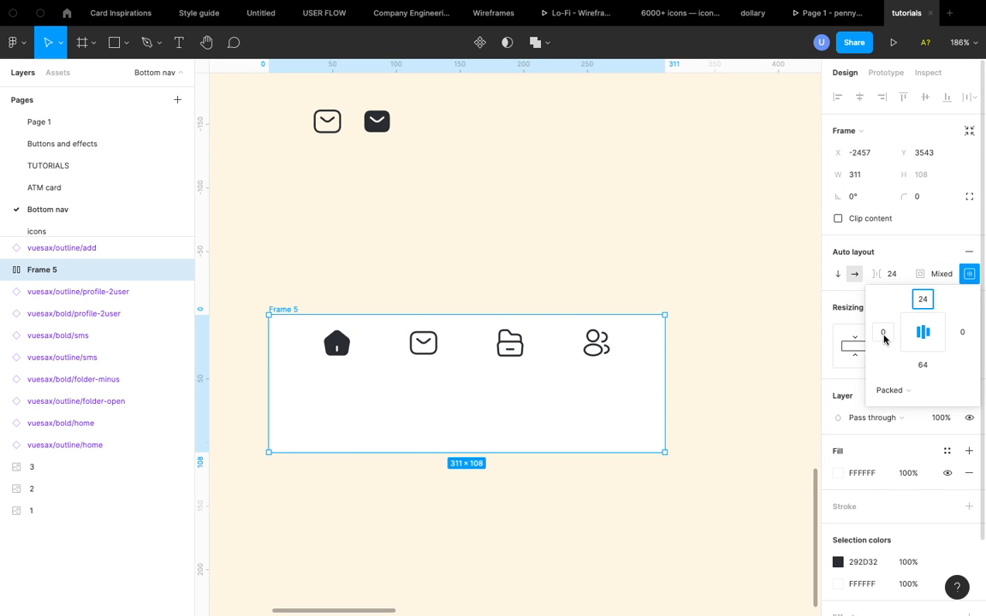
click(884, 336)
text(24)
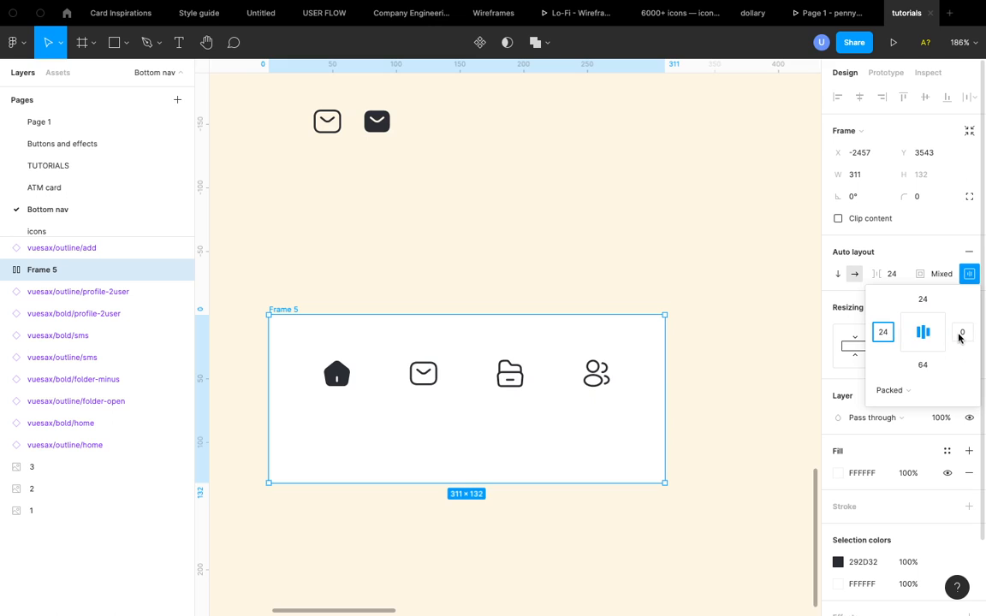
click(961, 333)
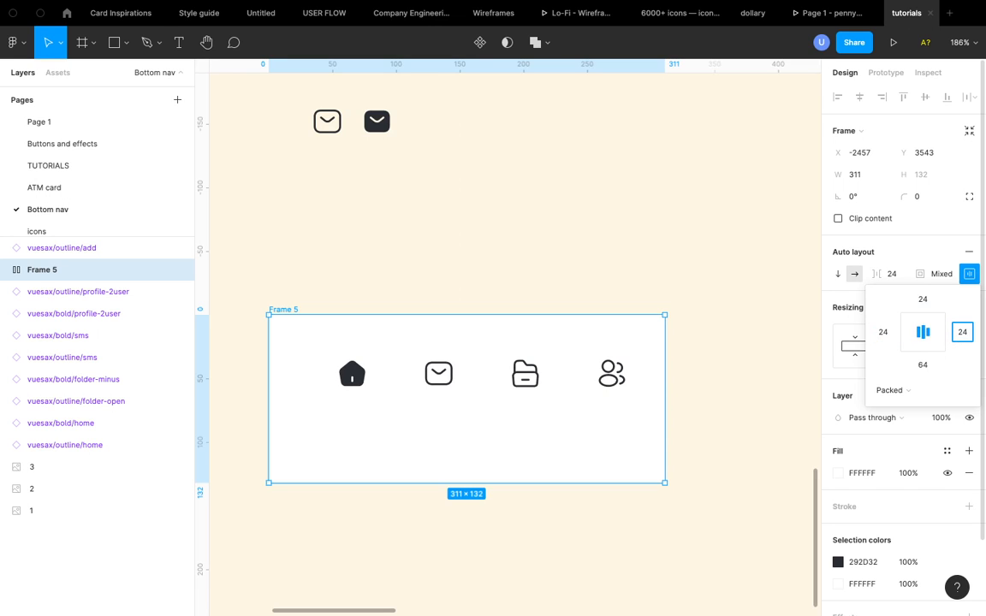
text(24)
key(Return)
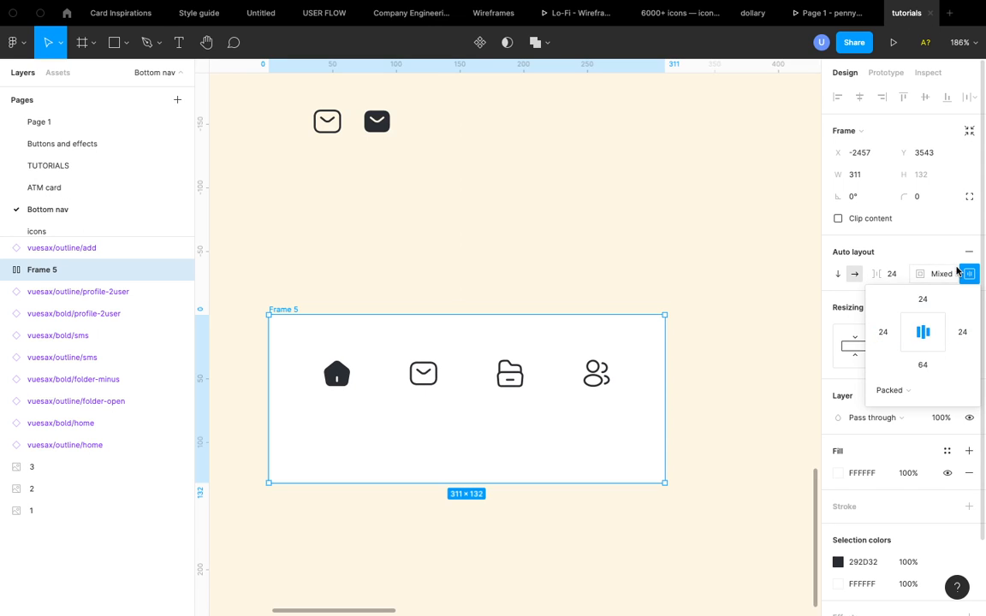
- Create an iPhone 11 Pro / X frame of 375 × 812 beside the navigation bar
click(968, 274)
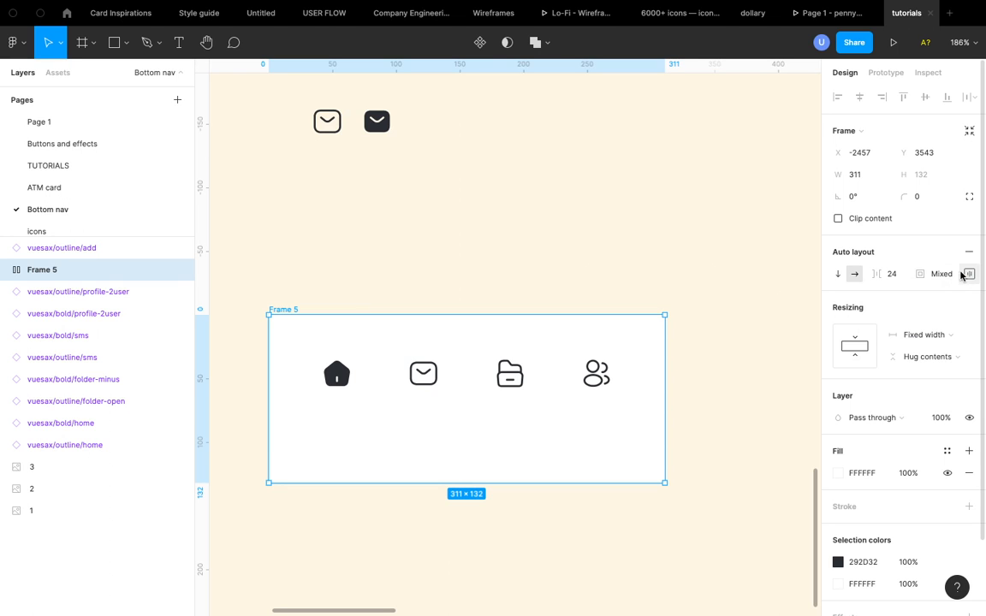
scroll(658, 304, down, 5)
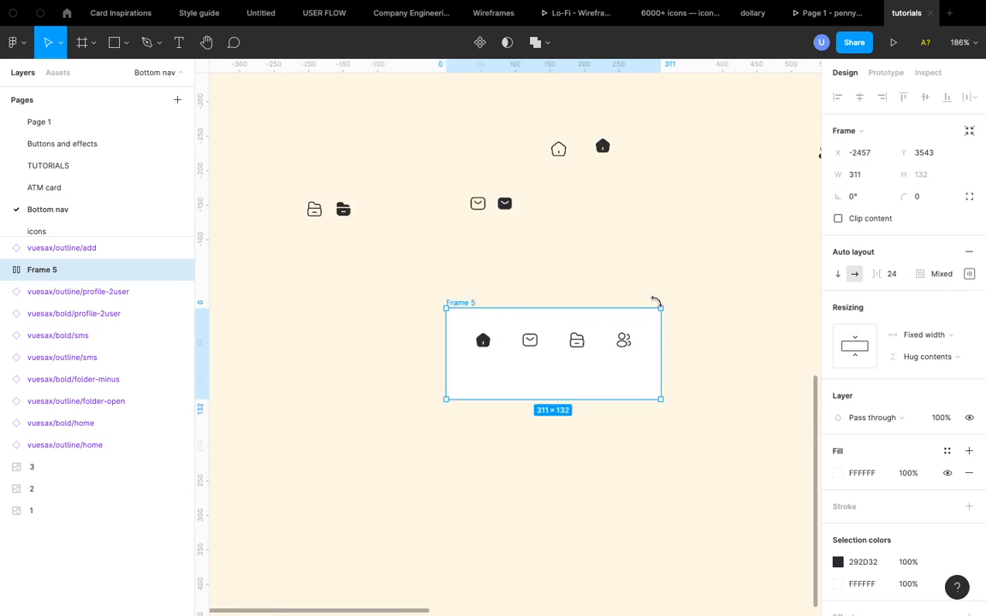
scroll(657, 304, down, 5)
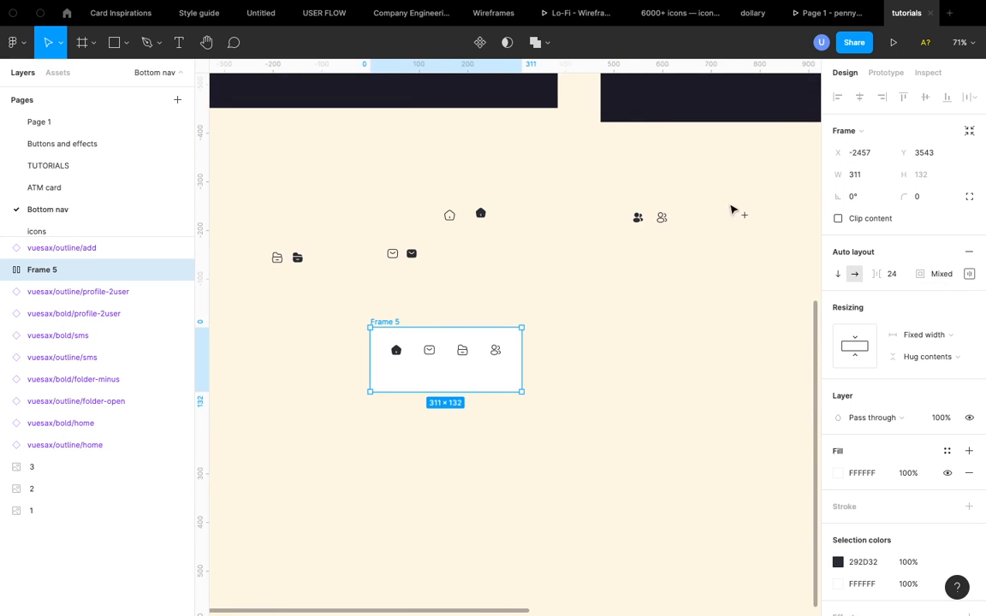
key(f)
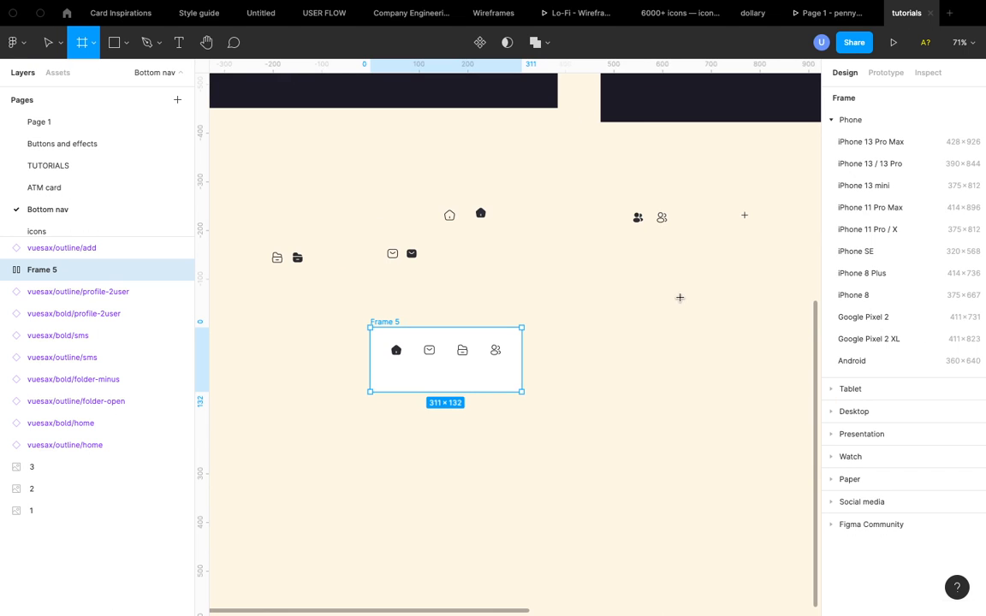
click(875, 231)
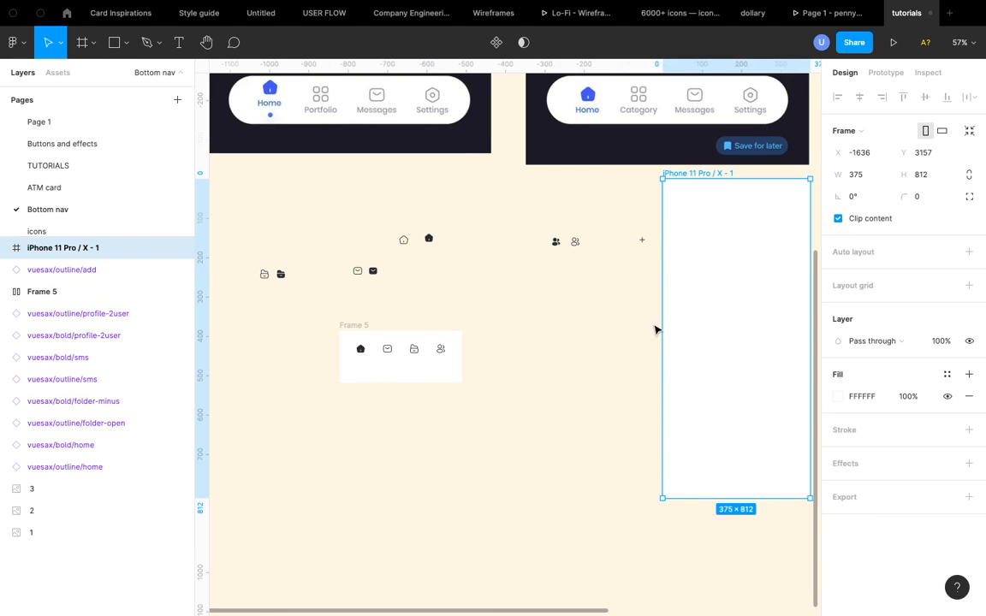
- Move the navigation frame inside the iPhone 11 Pro / X frame
scroll(655, 329, down, 5)
drag(633, 373, 628, 378)
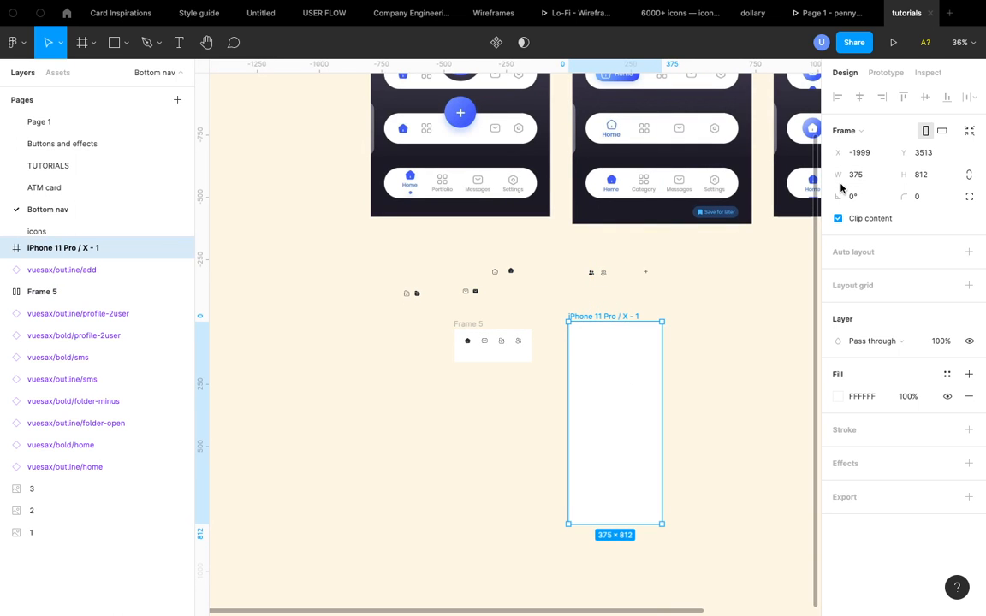
scroll(636, 326, up, 5)
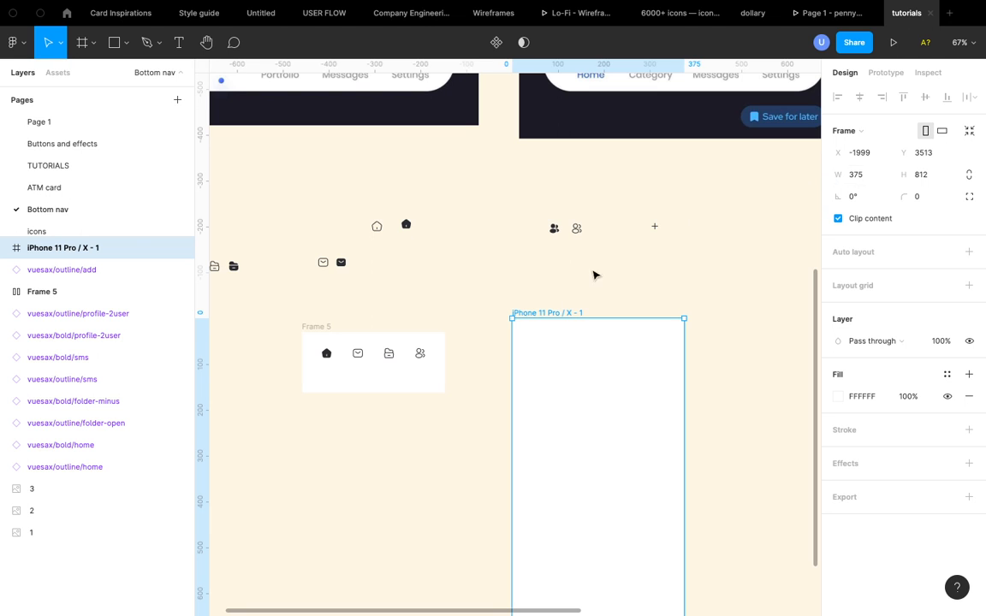
click(323, 328)
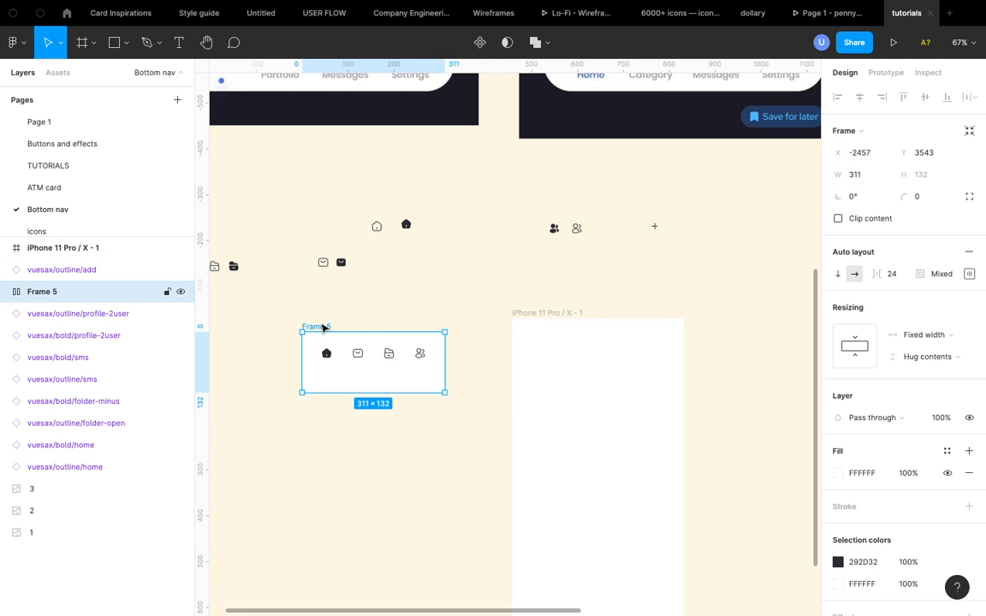
drag(341, 326, 550, 396)
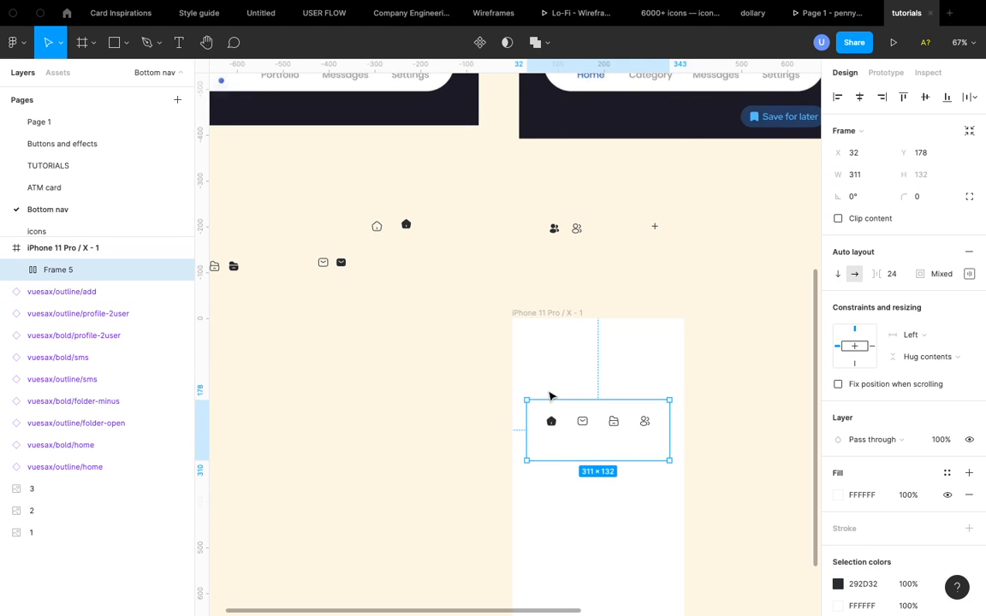
- Align the navigation frame to the bottom of the iPhone frame
scroll(550, 396, down, 3)
scroll(550, 396, right, 1)
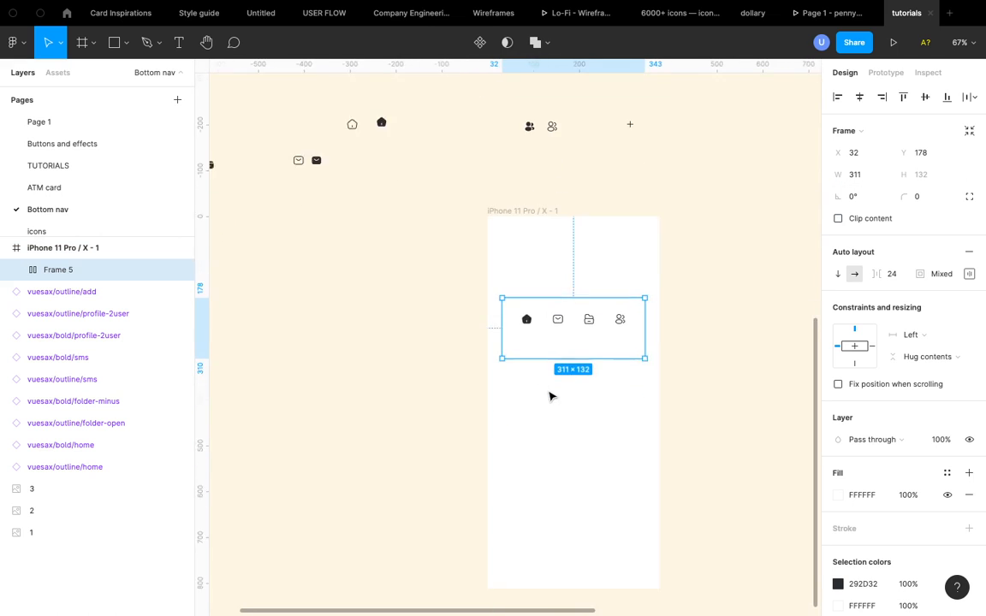
click(945, 97)
scroll(579, 537, up, 5)
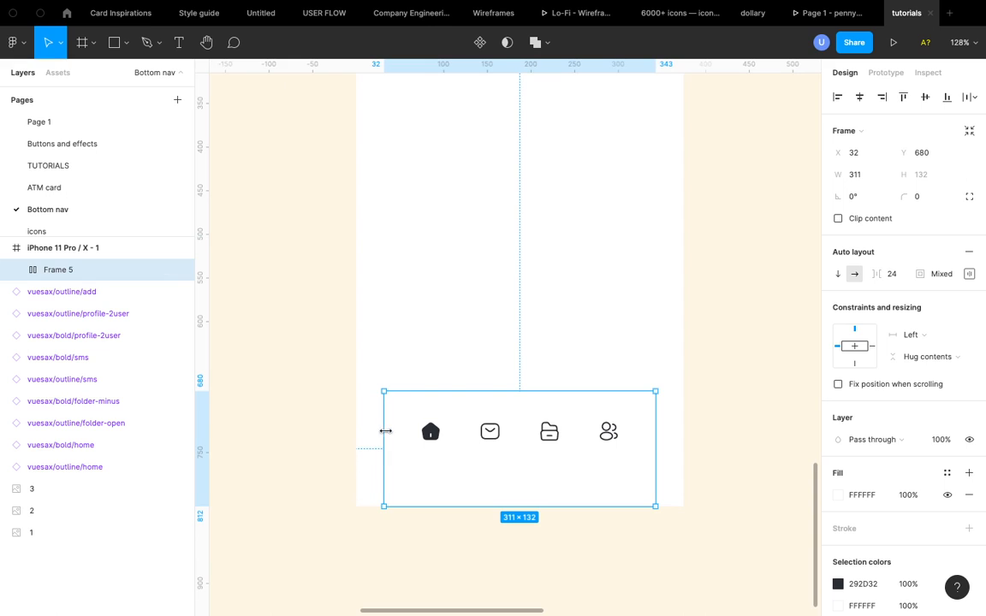
- Set the spacing between the navigation icons to 40
click(891, 280)
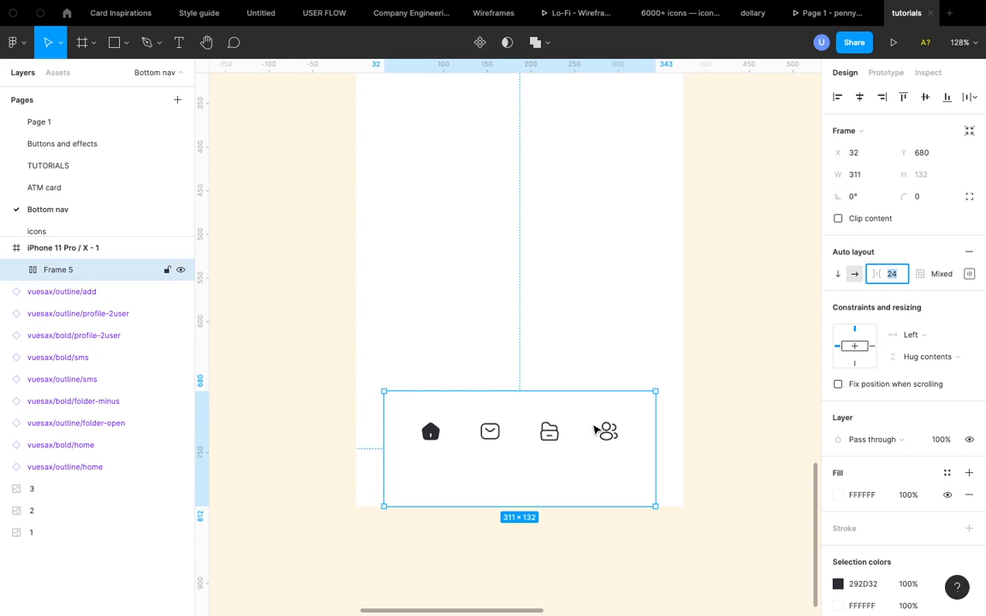
key(shift+Up)
key(shift+Up)
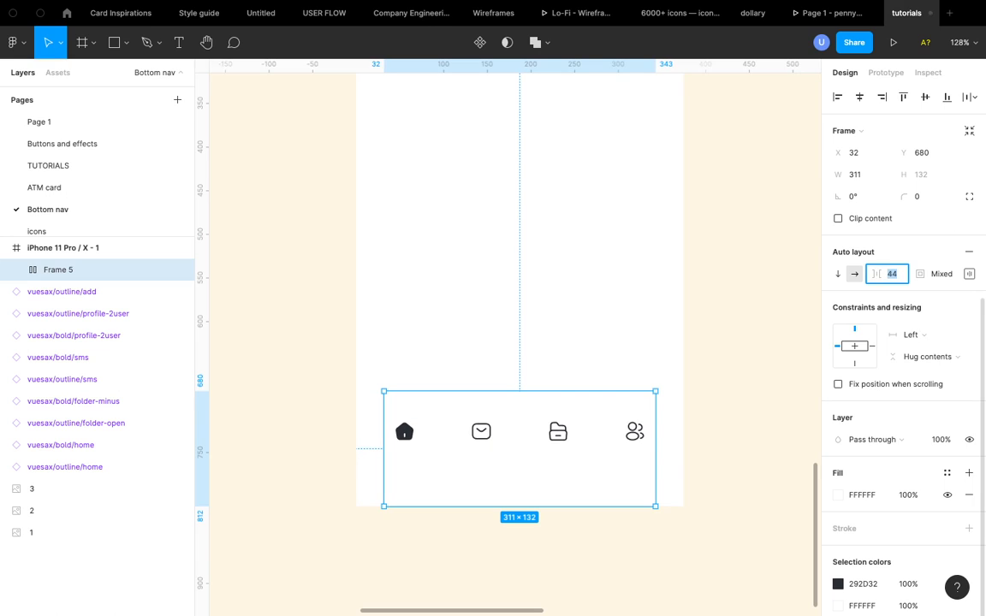
key(Down)
key(Down)
key(Down)
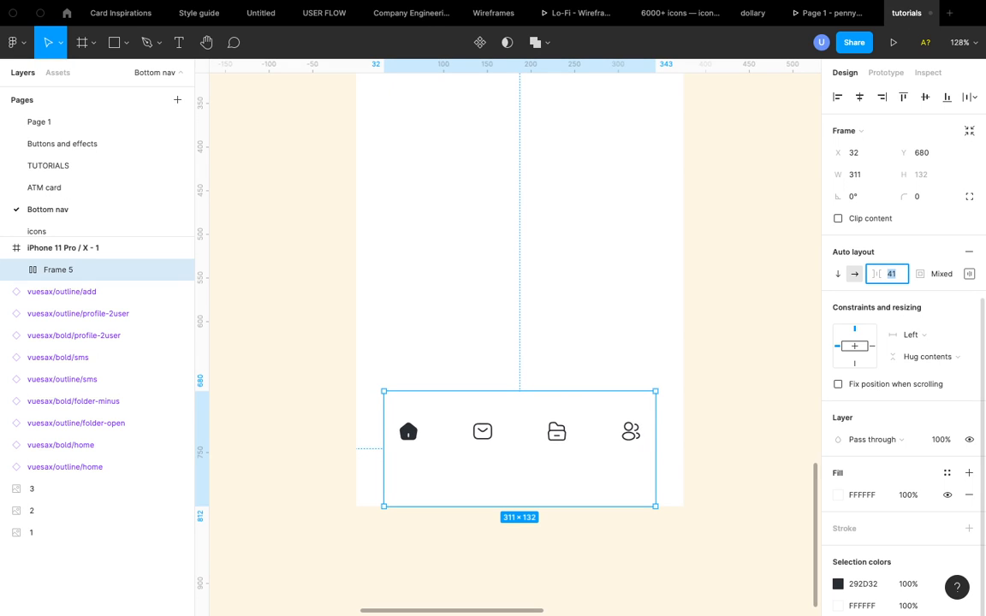
key(Down)
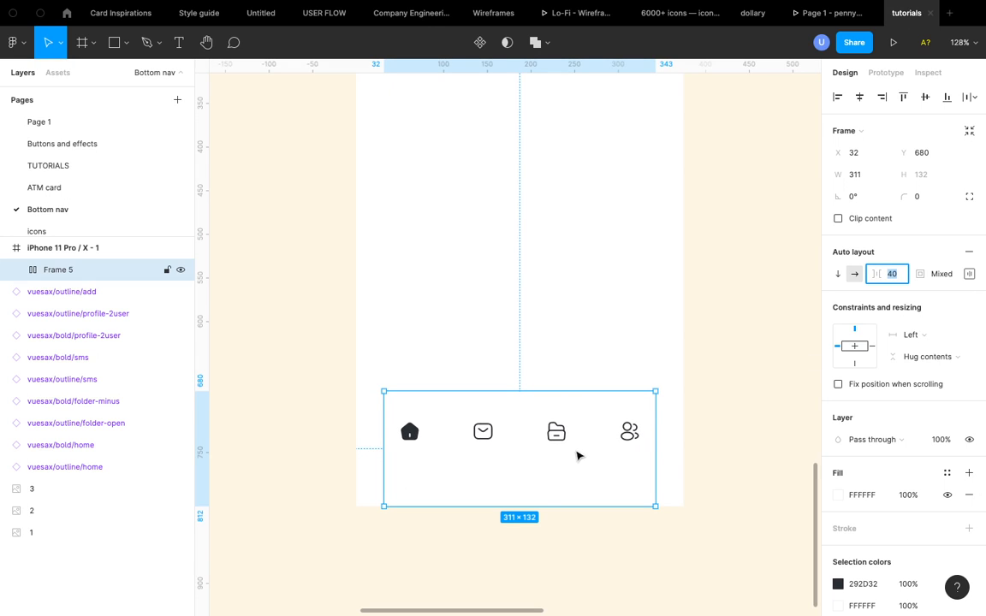
- Move the navigation frame back out of the iPhone frame onto the canvas
click(970, 274)
click(972, 276)
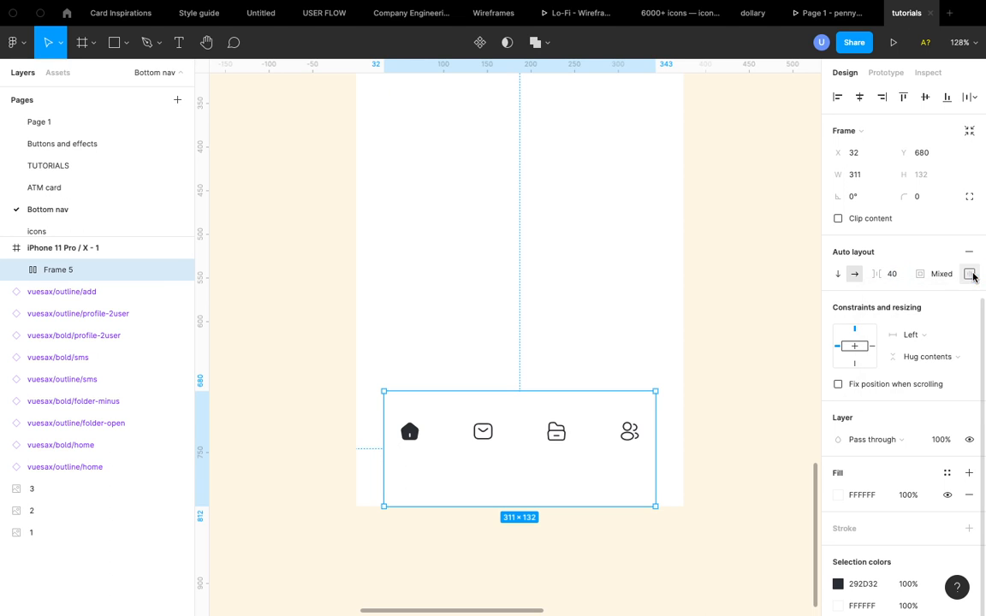
scroll(488, 428, down, 6)
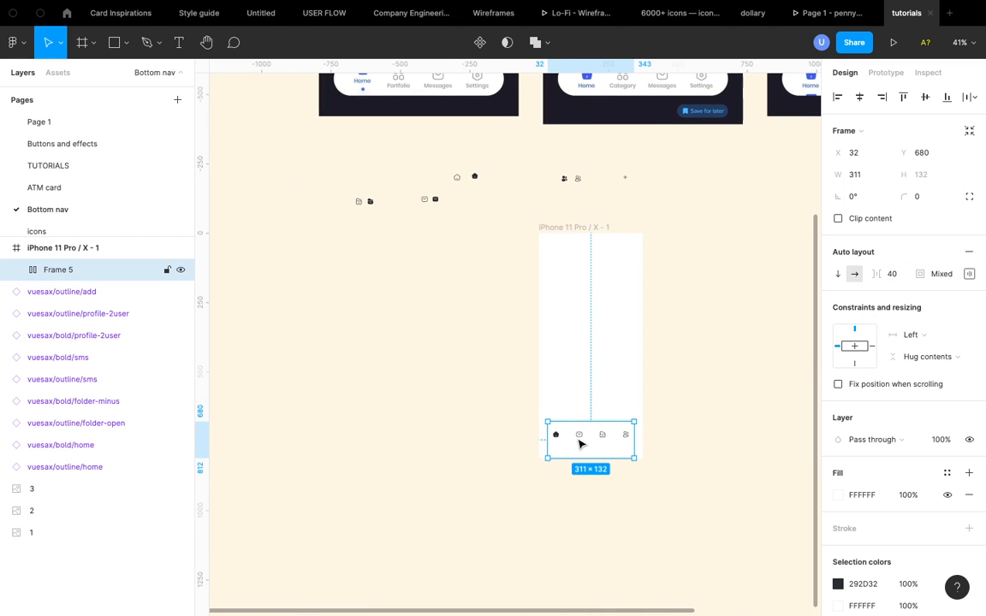
drag(579, 443, 351, 332)
scroll(351, 332, up, 5)
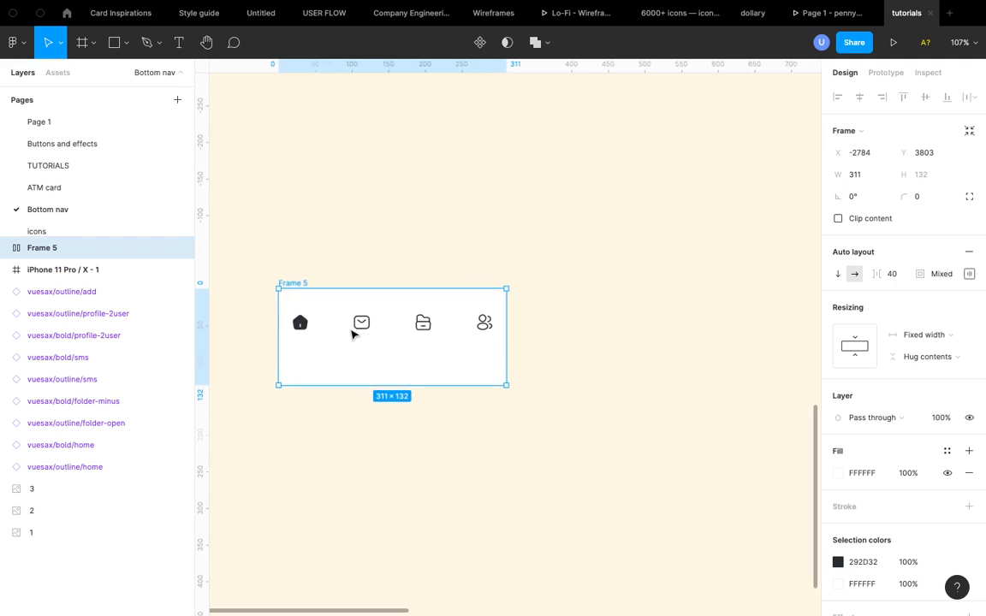
scroll(352, 332, left, 3)
- Set the navigation frame's corner radius to 63
click(931, 194)
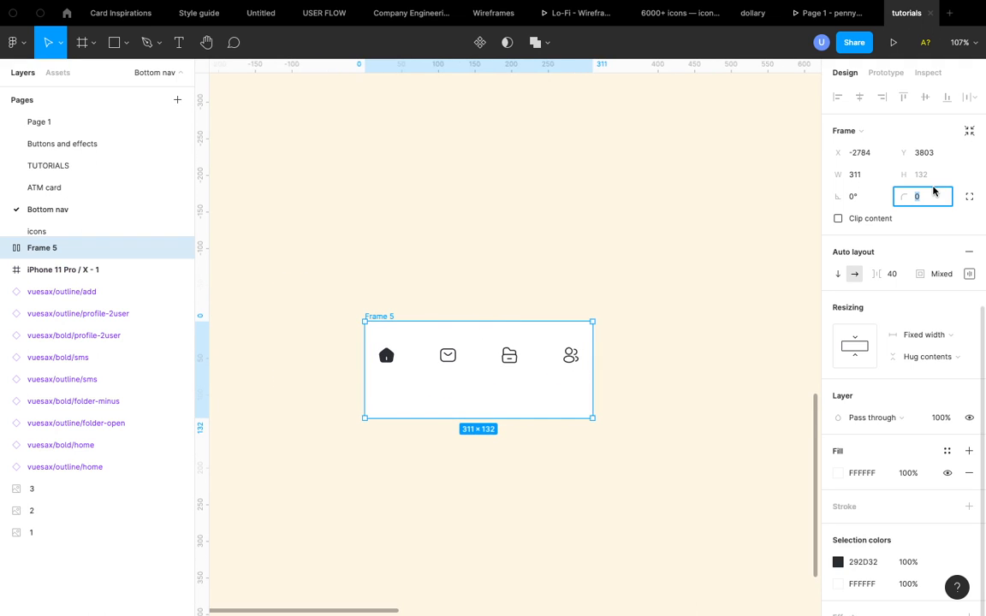
text(20)
key(Return)
text(60)
key(Return)
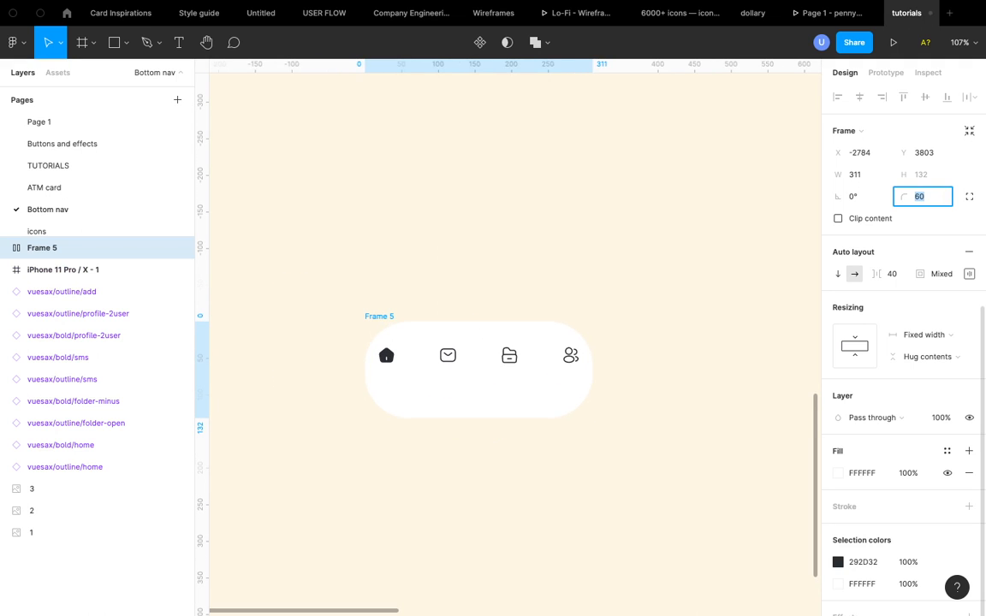
text(62)
key(Return)
- Set the navigation frame's padding to 24 on all sides
click(970, 276)
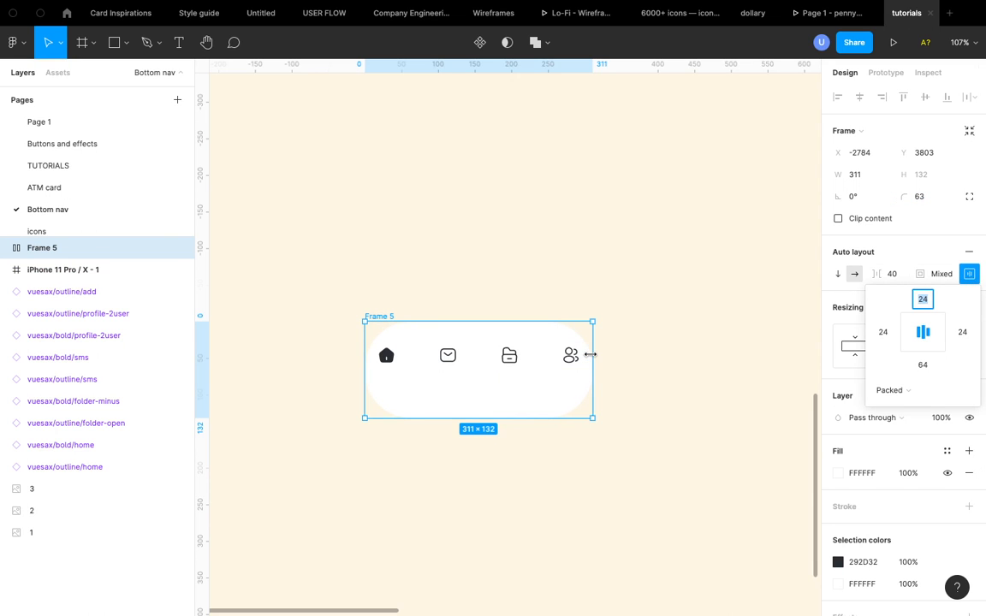
scroll(589, 355, up, 5)
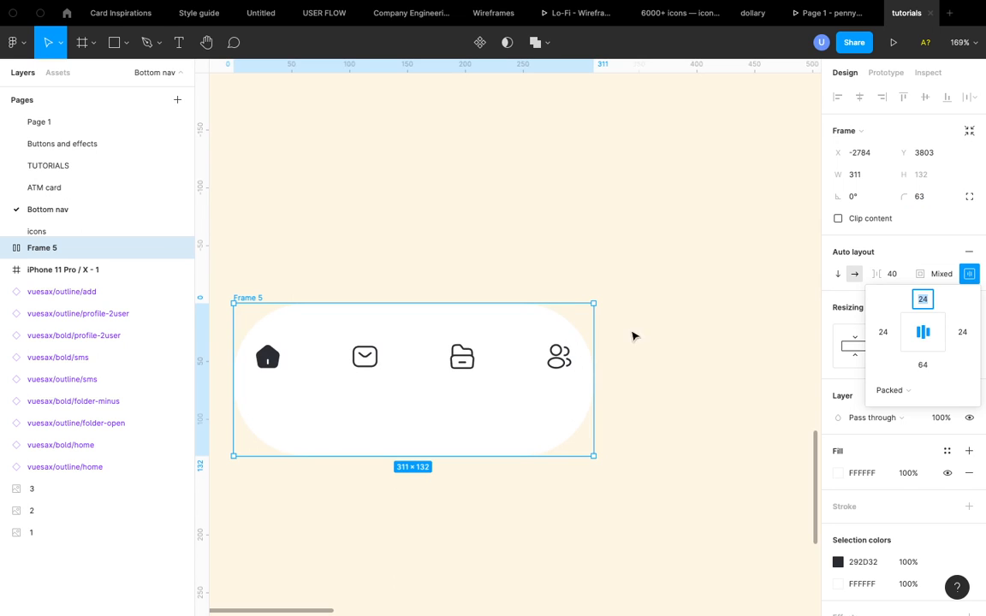
click(969, 274)
click(944, 274)
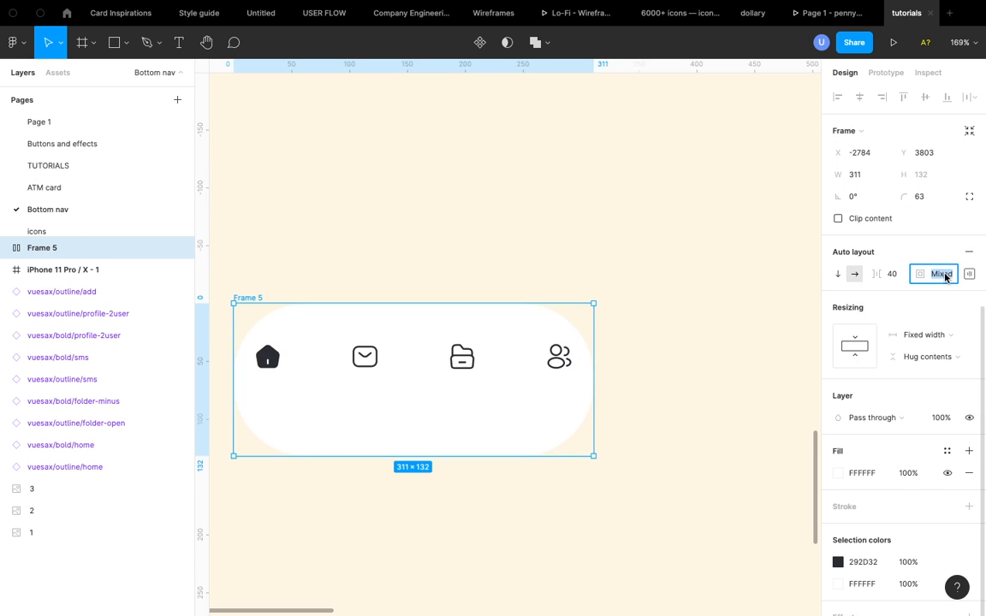
text(24)
key(Return)
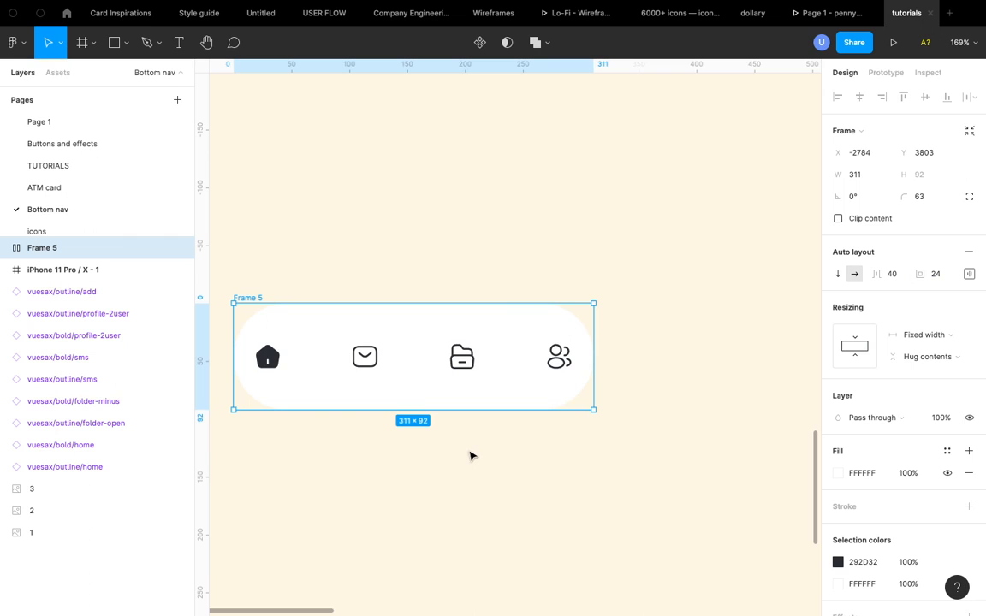
- Widen the navigation frame to about 349 px
drag(595, 349, 638, 349)
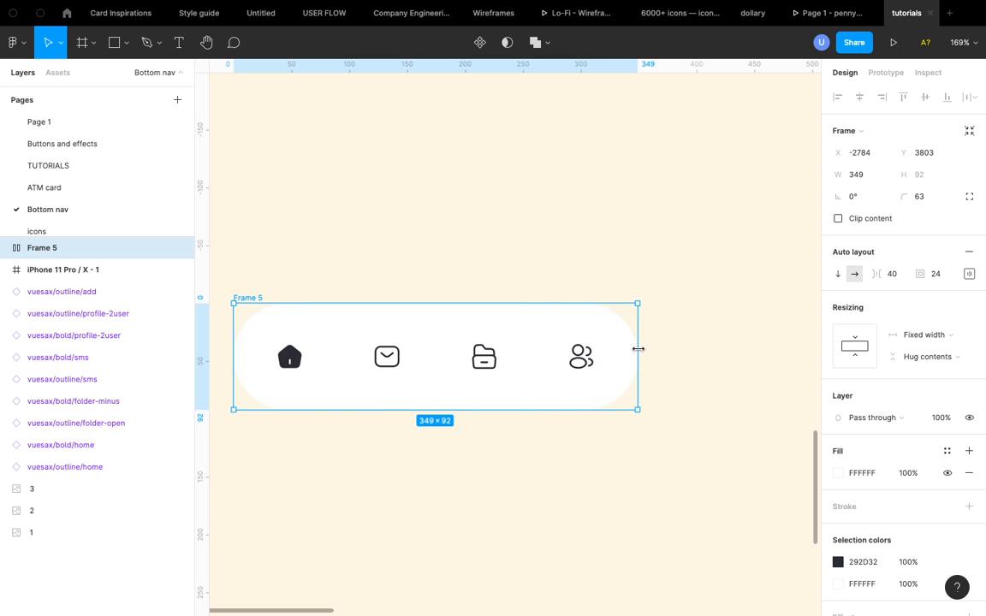
scroll(510, 401, up, 2)
scroll(510, 401, down, 5)
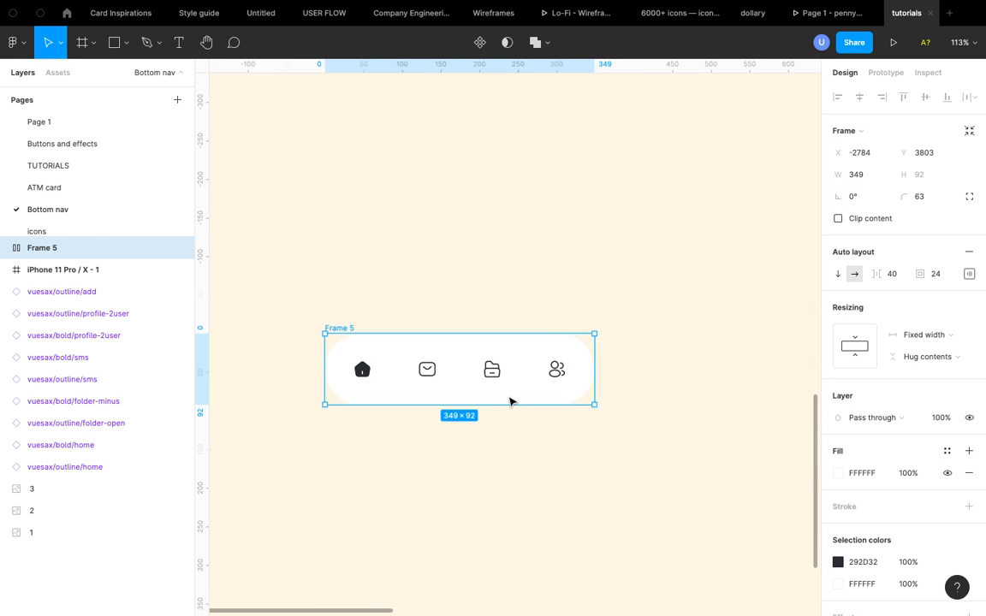
scroll(510, 402, up, 3)
scroll(510, 402, down, 1)
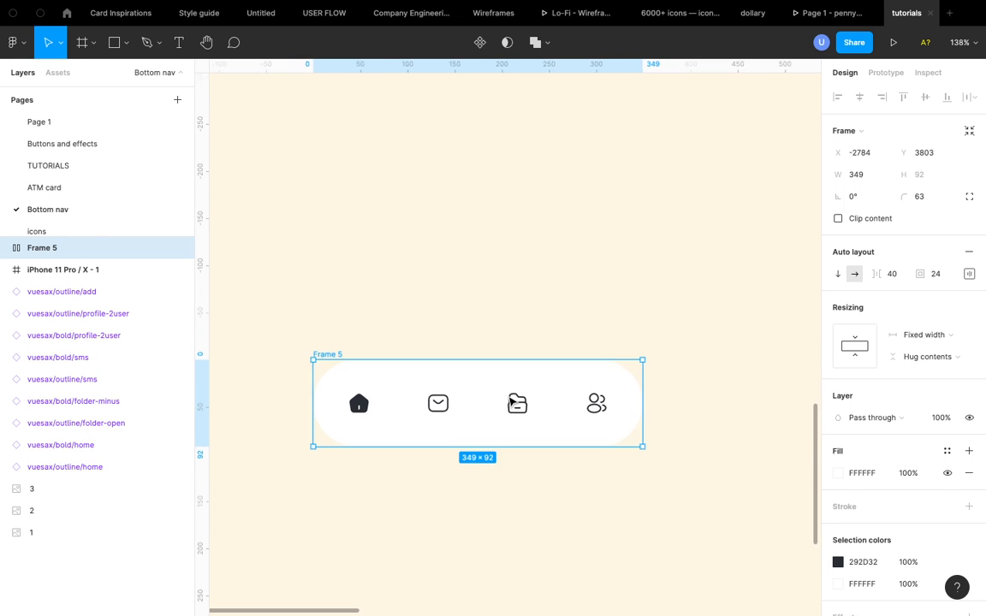
scroll(469, 399, up, 2)
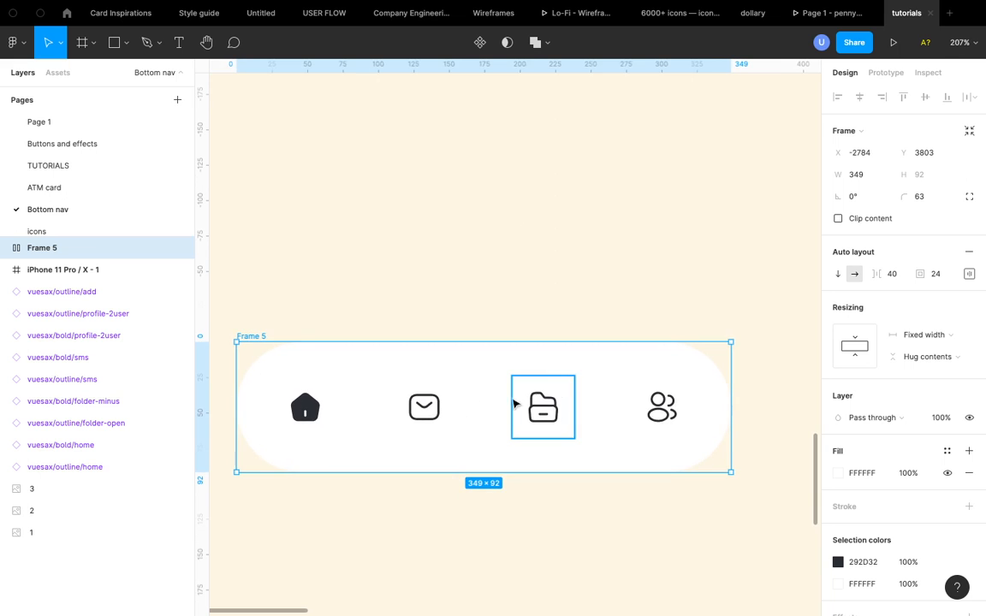
- Recolor the home icon in the navigation frame to blue 227DEF
click(406, 392)
click(299, 398)
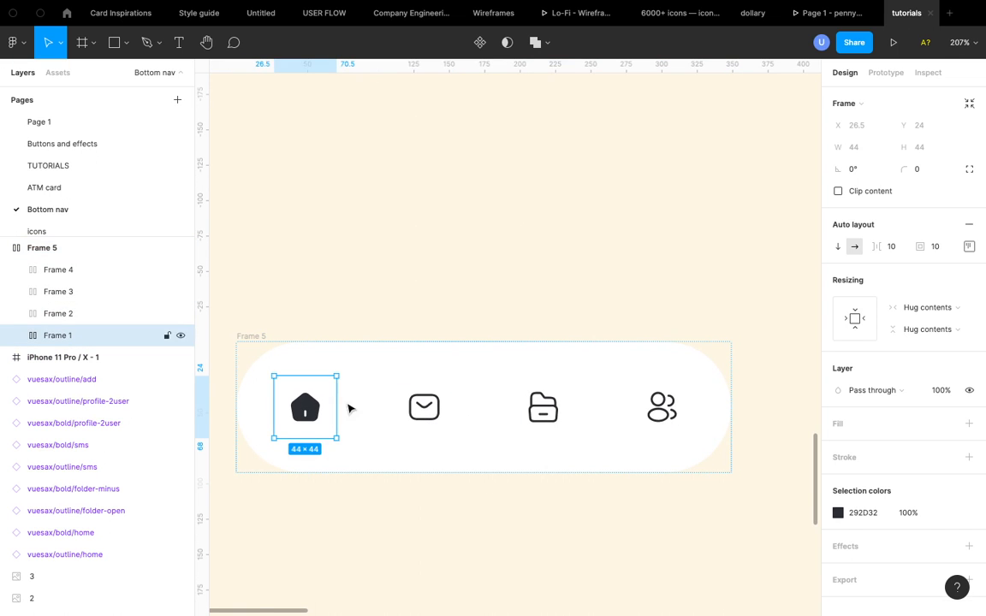
click(424, 407)
scroll(423, 408, down, 5)
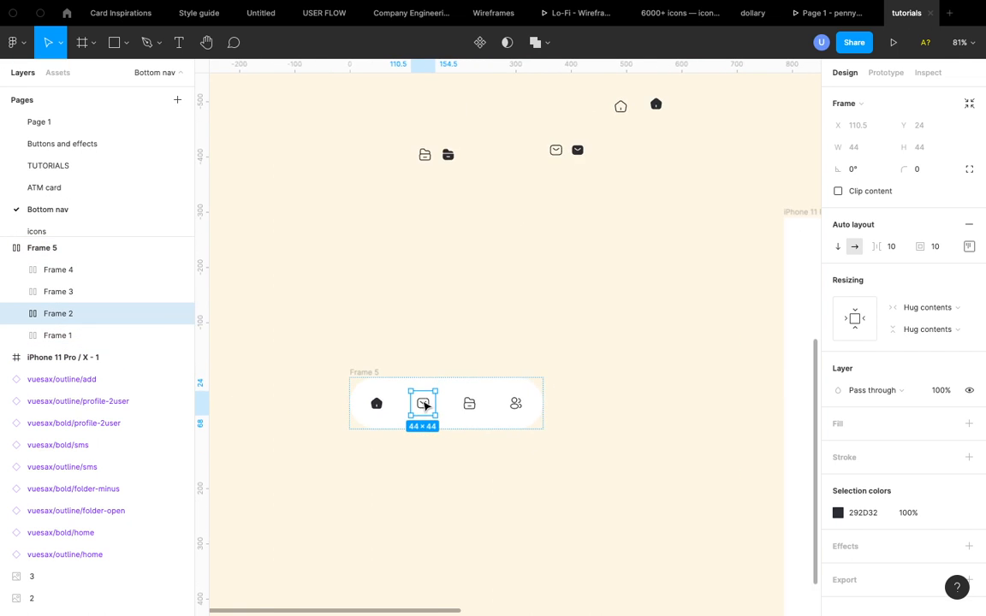
scroll(425, 407, up, 3)
scroll(437, 244, down, 5)
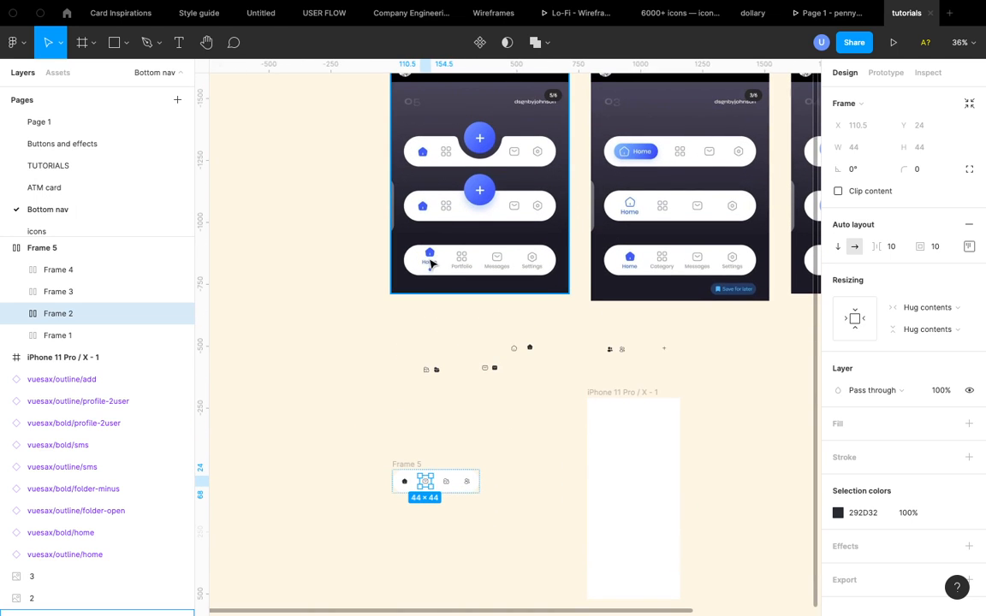
scroll(414, 526, up, 5)
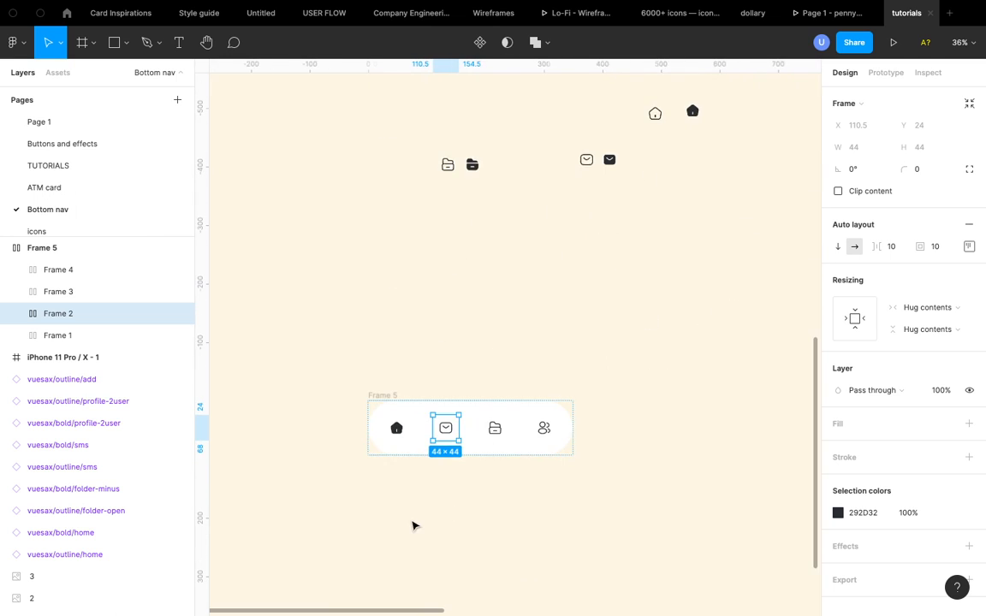
click(397, 431)
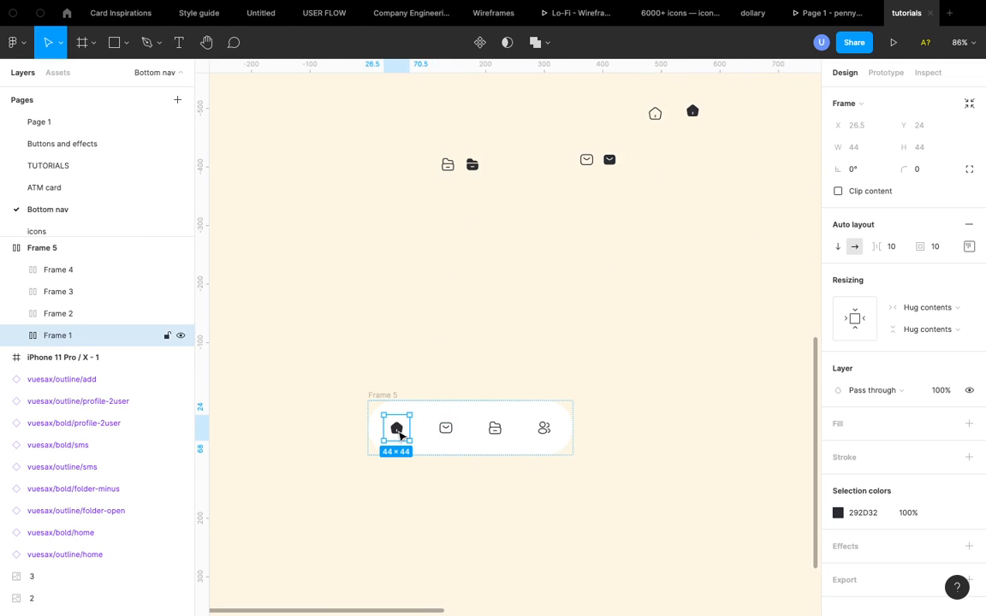
click(838, 512)
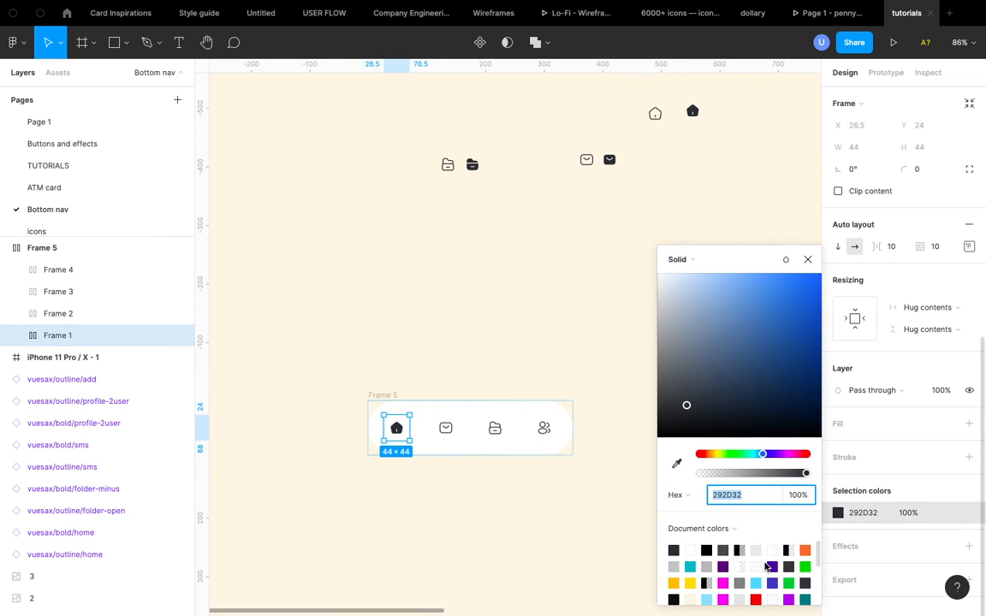
click(806, 343)
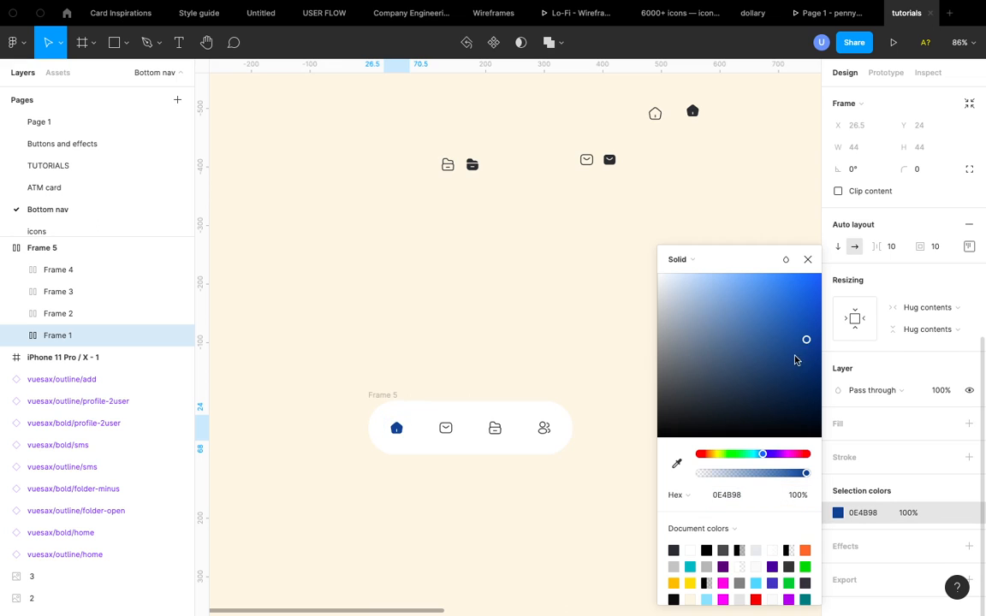
drag(807, 343, 798, 283)
scroll(458, 443, up, 5)
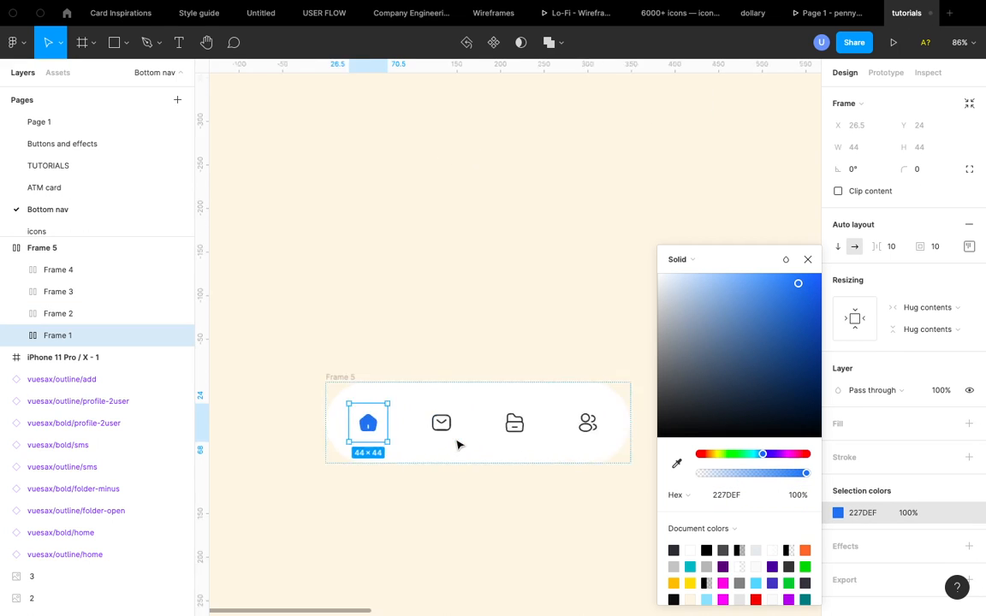
click(470, 258)
- Add a "Home" text label inside the home icon frame and set its font size to 12
scroll(471, 258, down, 5)
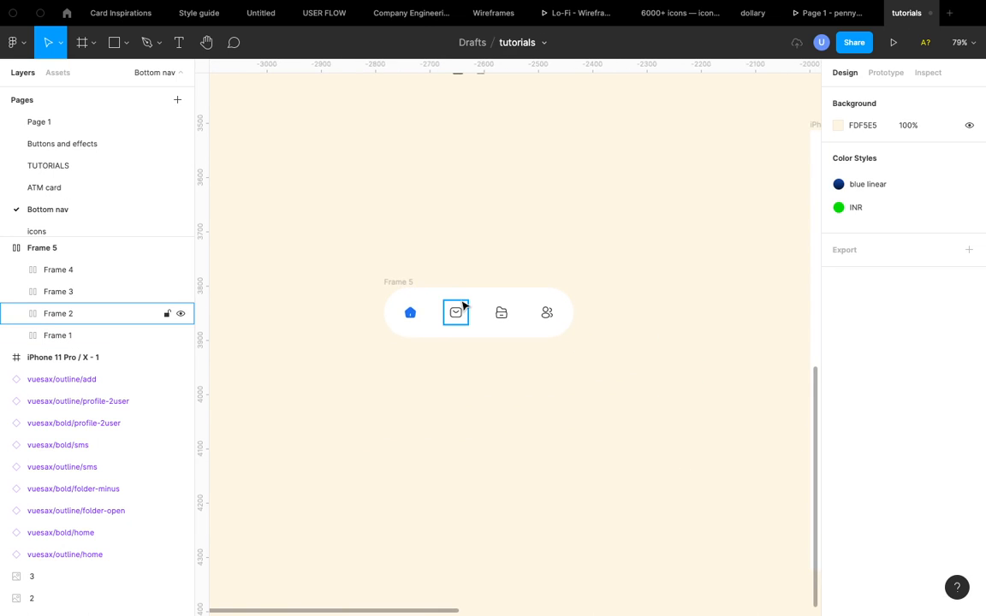
scroll(464, 304, up, 5)
scroll(463, 305, down, 2)
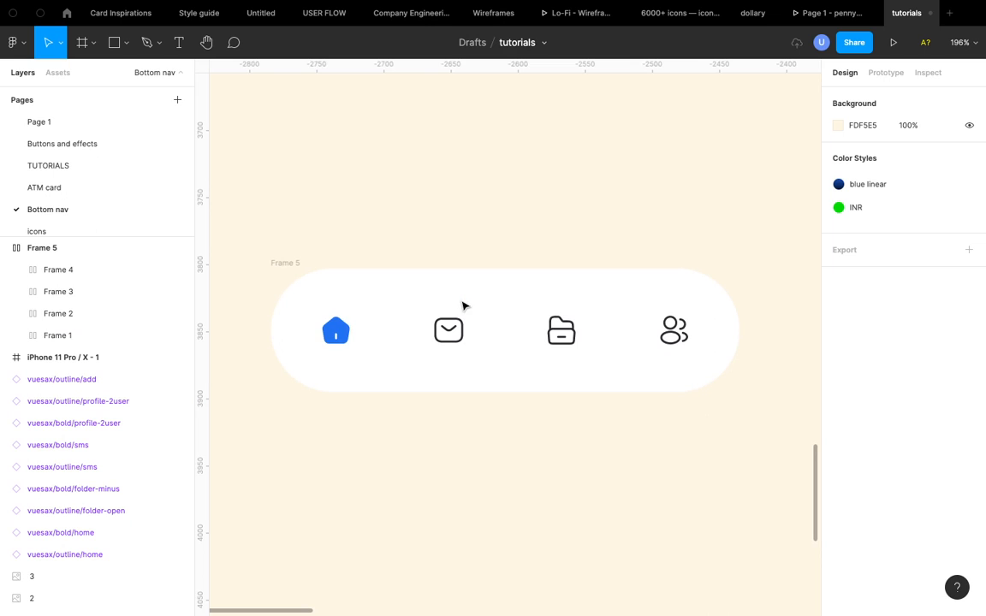
click(339, 334)
scroll(339, 334, up, 3)
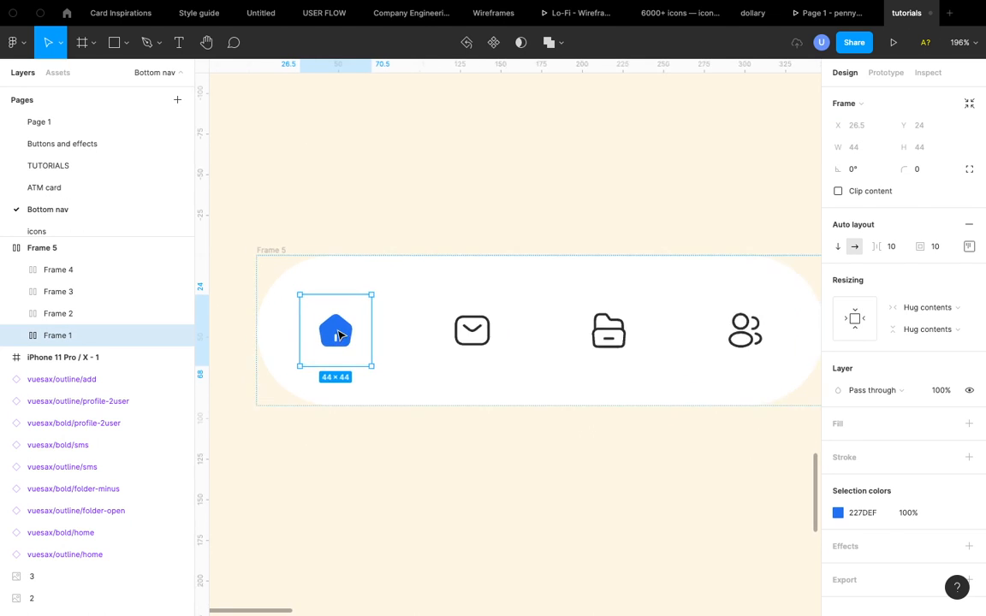
key(t)
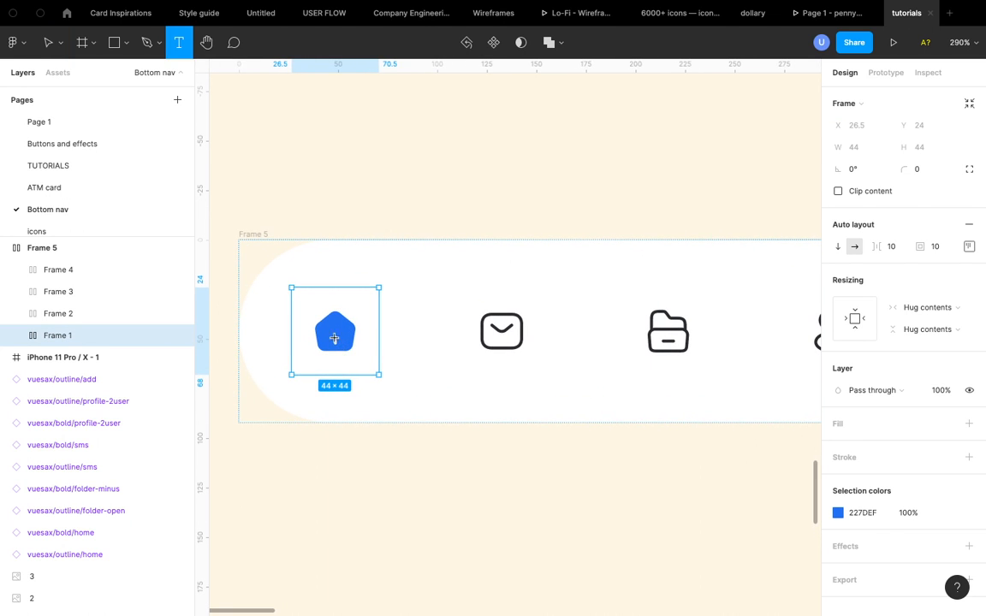
click(314, 373)
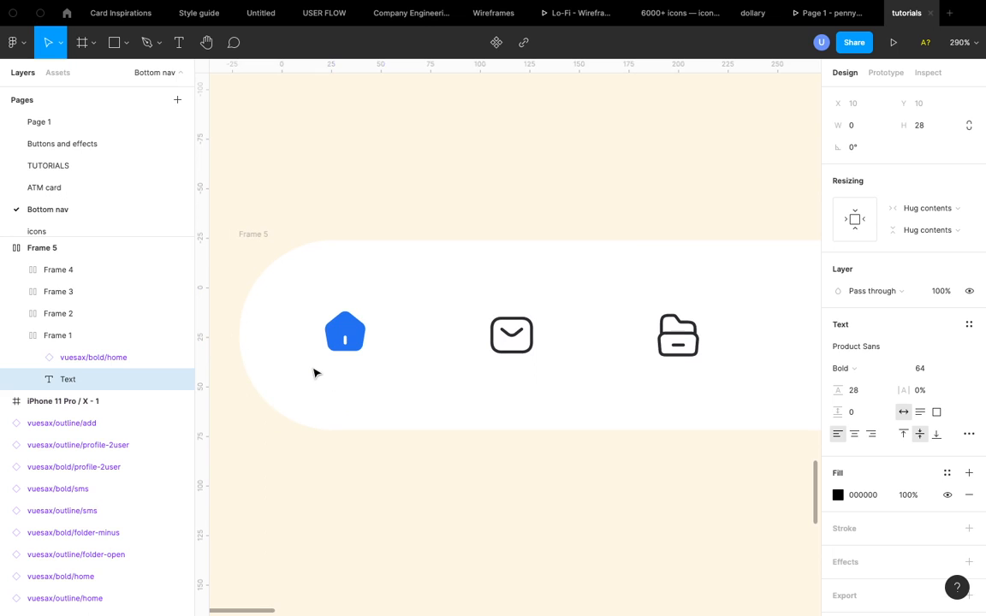
text(Home)
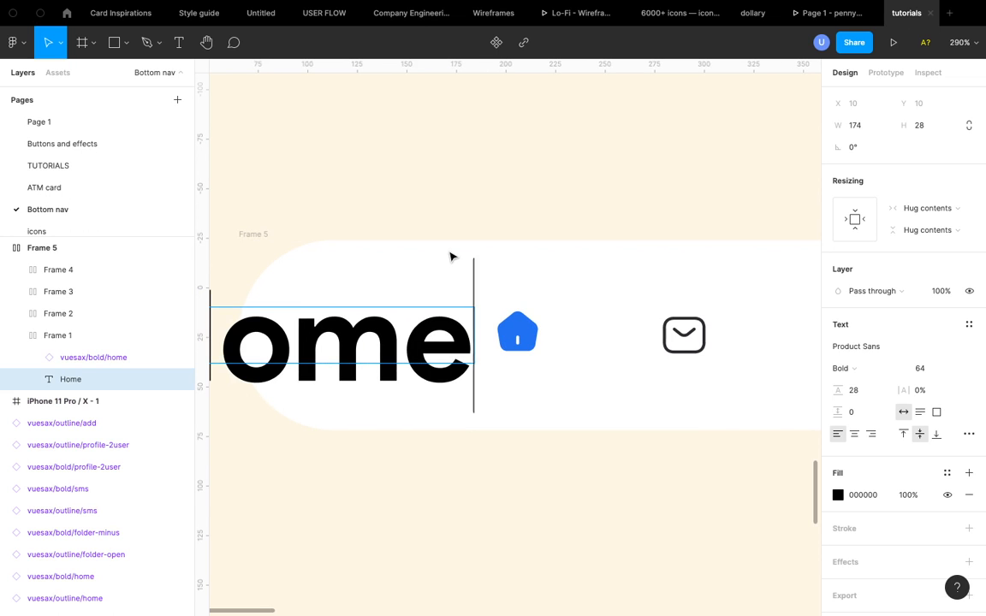
key(Escape)
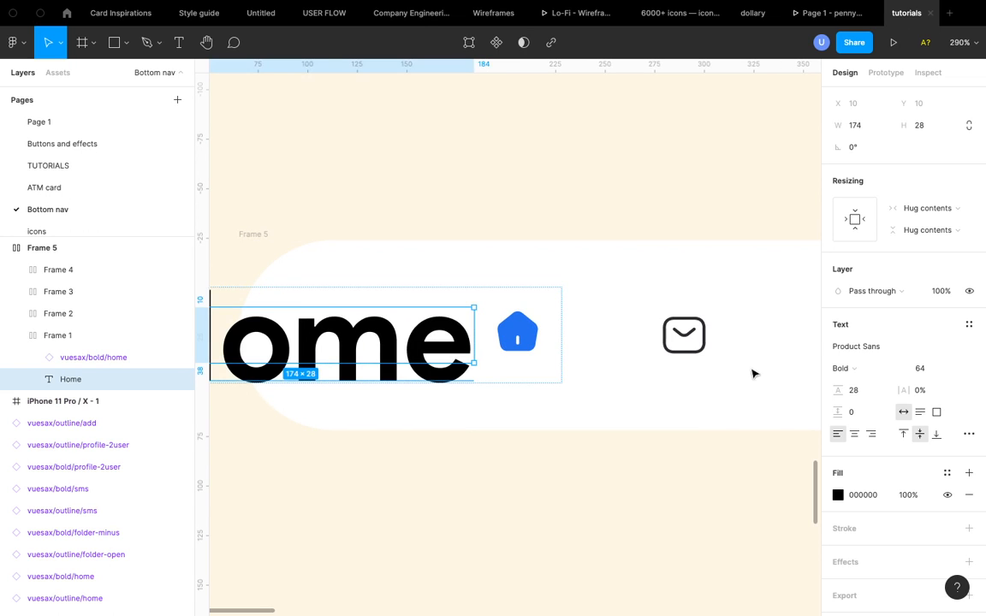
click(955, 369)
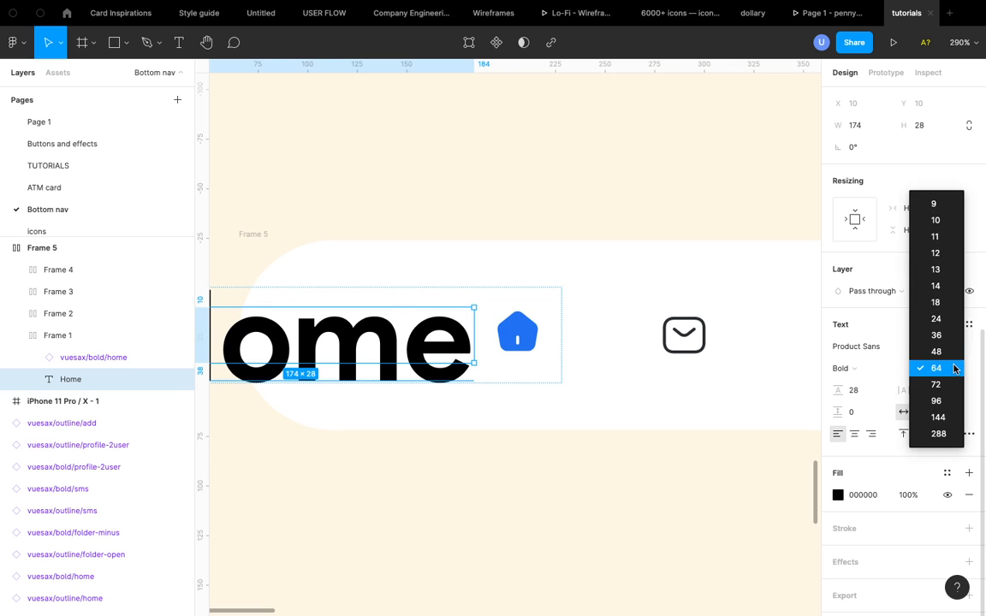
click(951, 253)
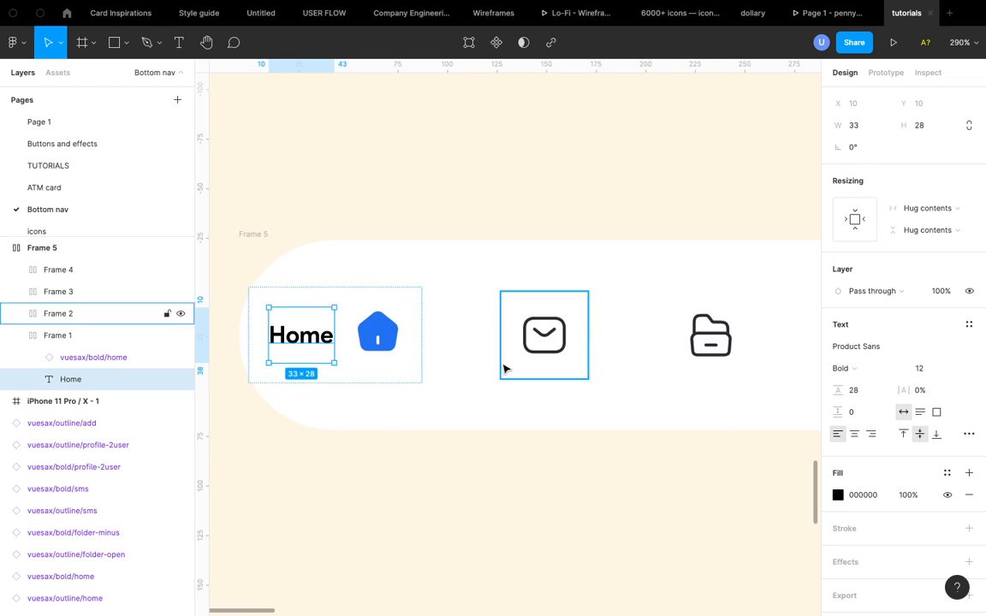
- Switch the home frame to vertical auto layout and move the icon above the Home label
click(368, 371)
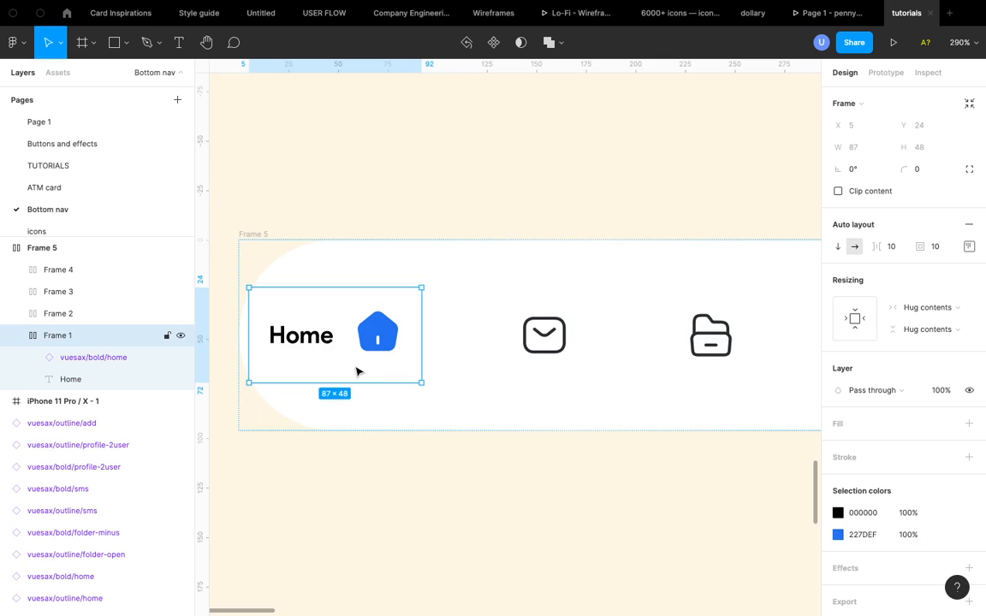
click(837, 248)
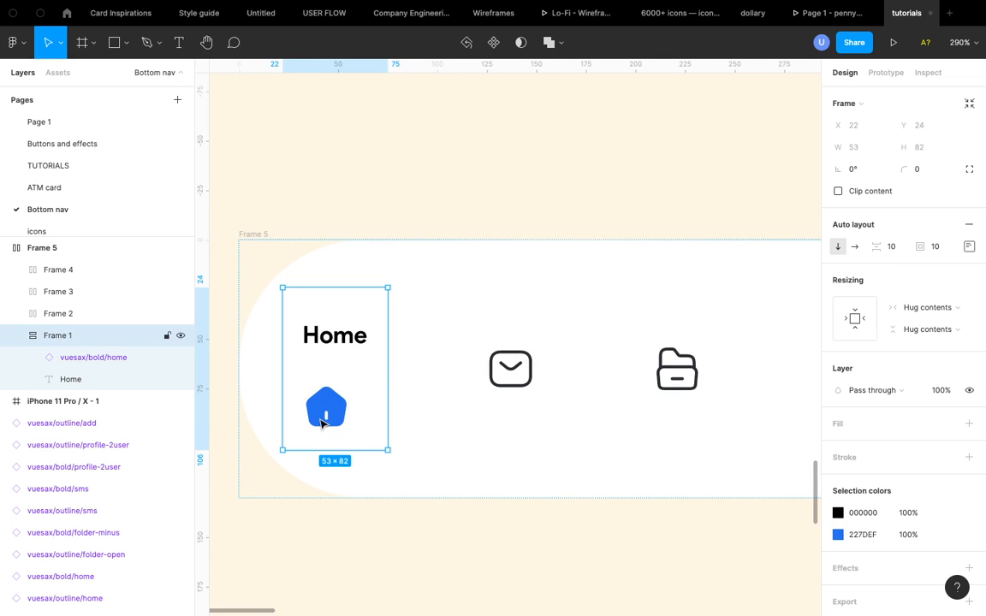
click(324, 424)
key(Up)
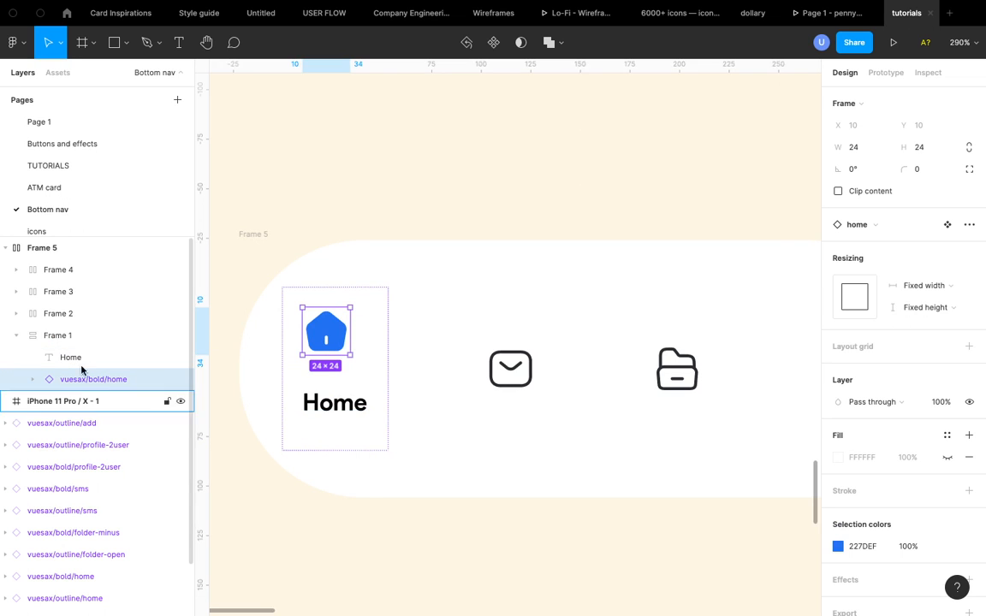
- Center-align the contents of the home frame
click(367, 371)
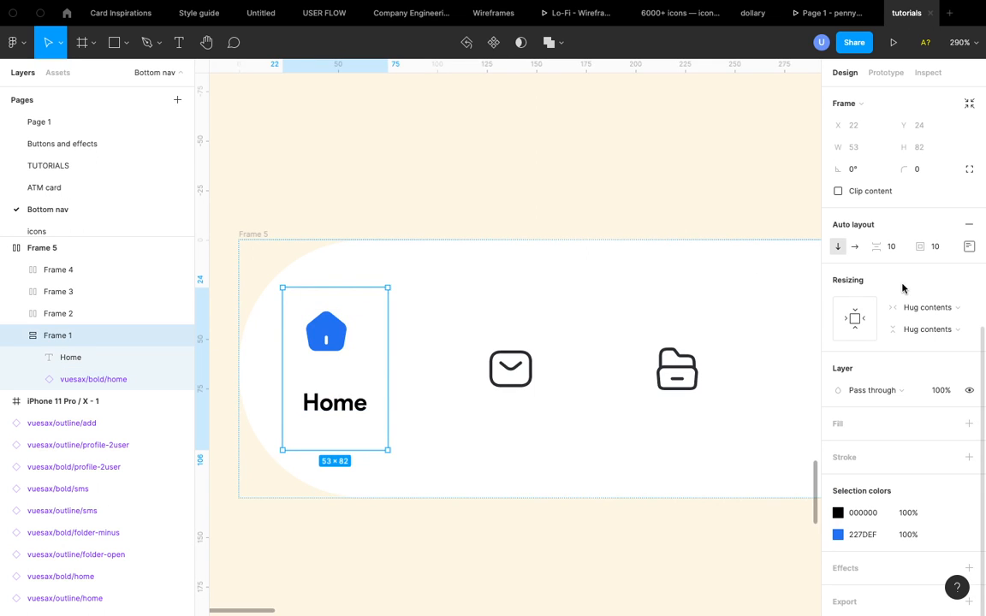
click(969, 247)
click(923, 302)
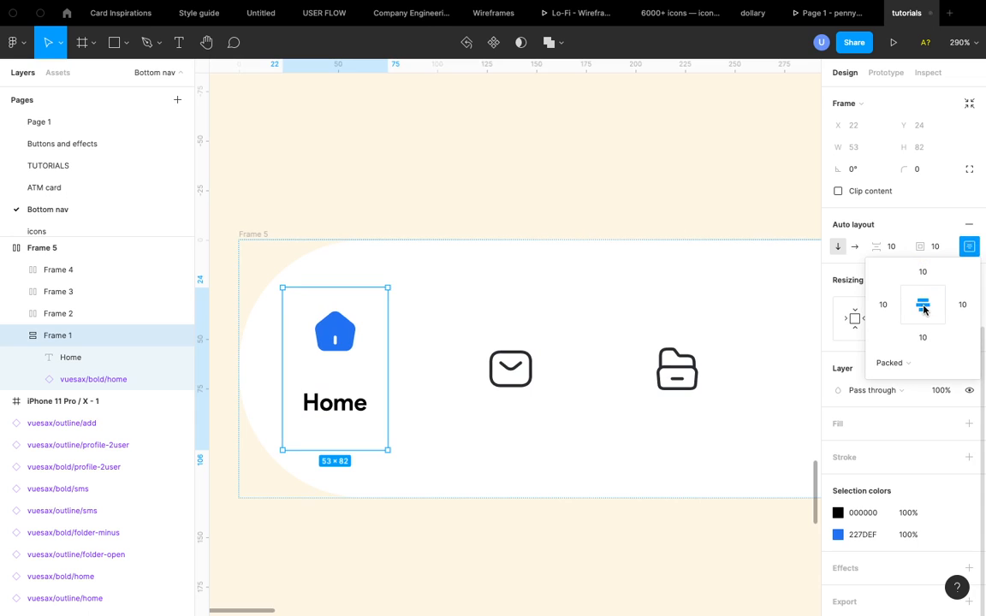
click(968, 247)
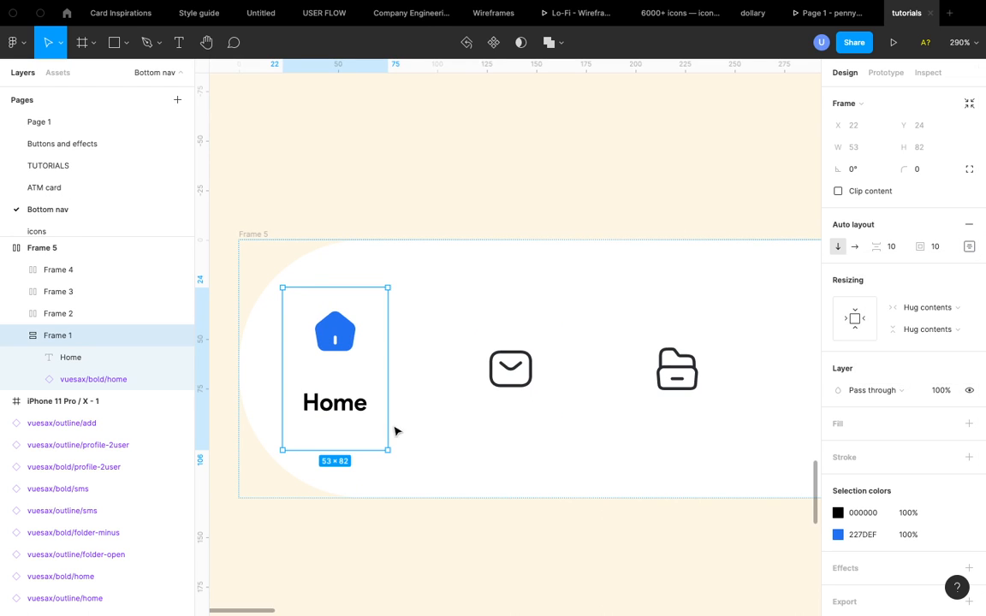
- Set the Home label's font weight to Regular, keeping size 12
double_click(352, 409)
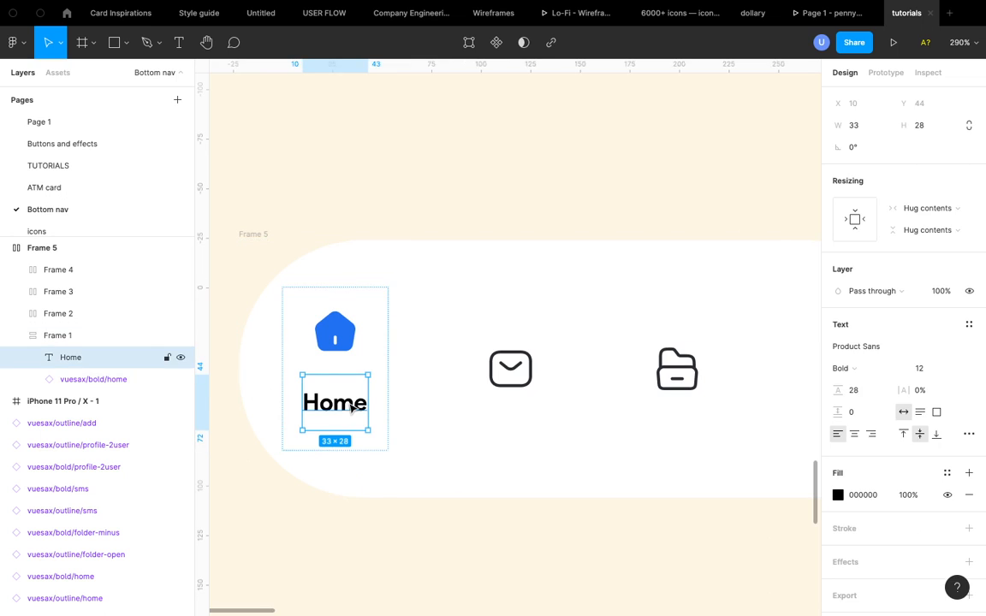
click(871, 367)
click(866, 352)
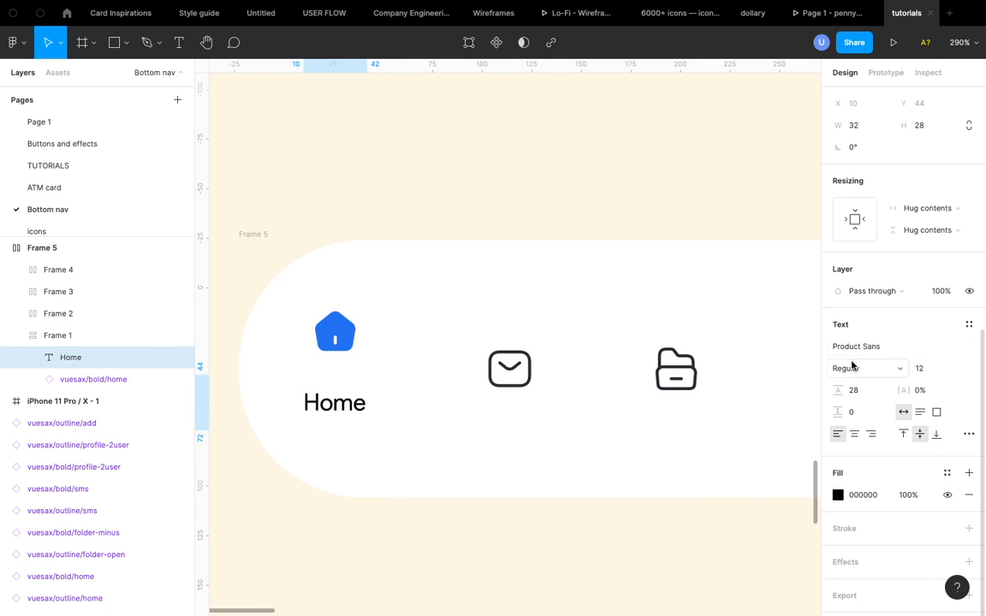
click(955, 368)
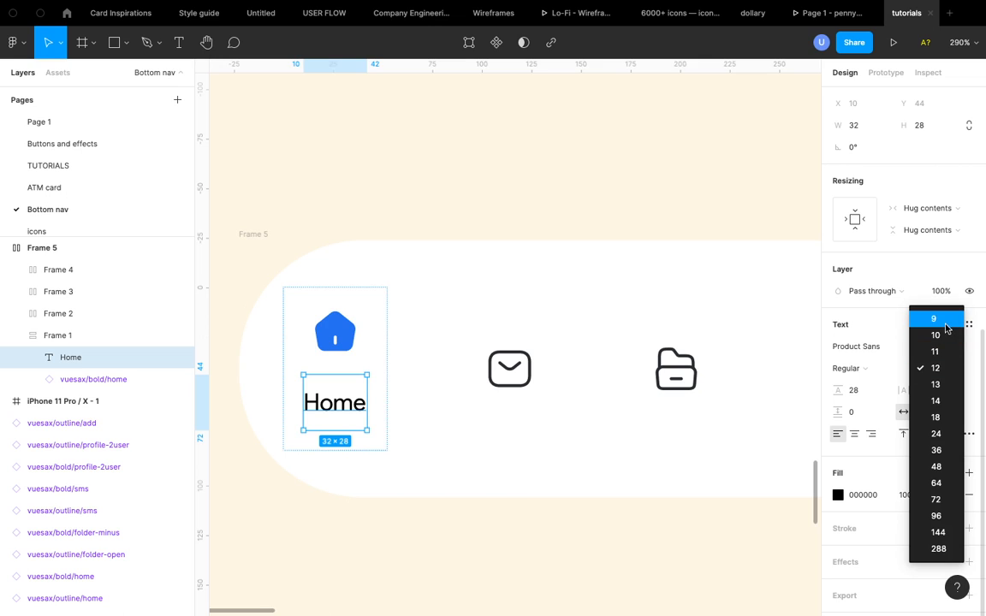
click(942, 368)
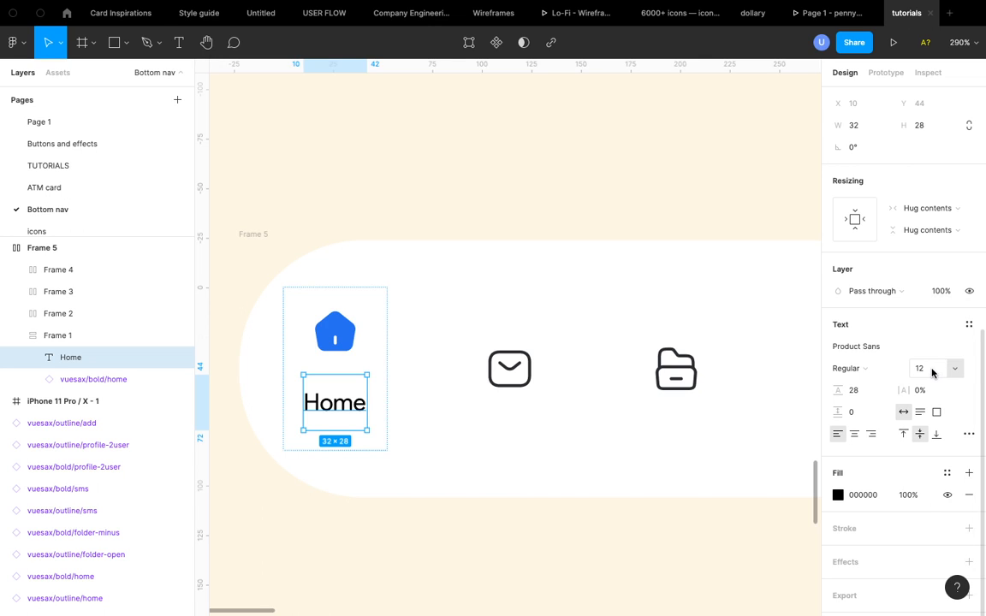
- Set the Home label's font size to 8
click(932, 372)
key(Return)
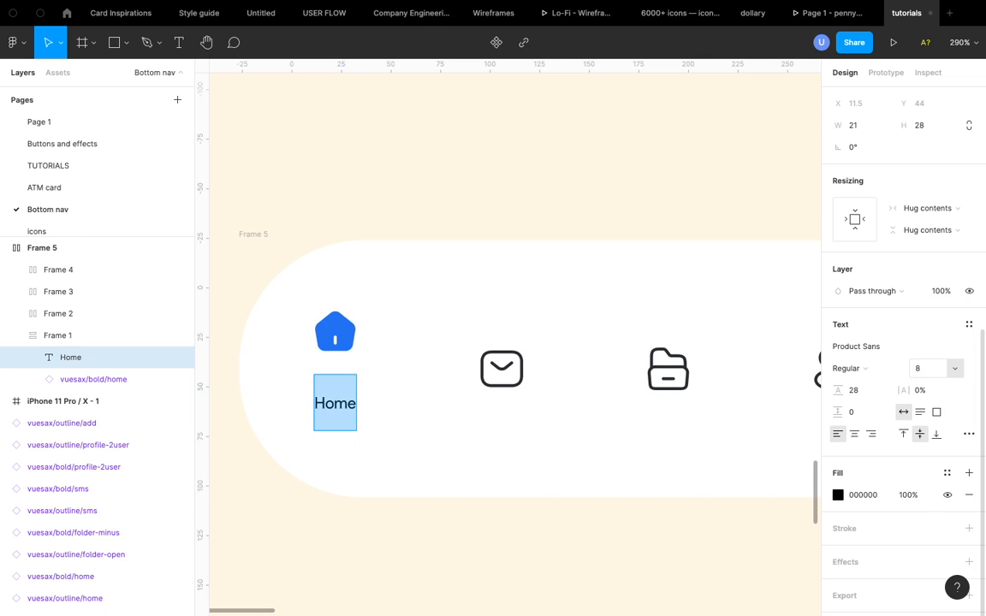
key(Escape)
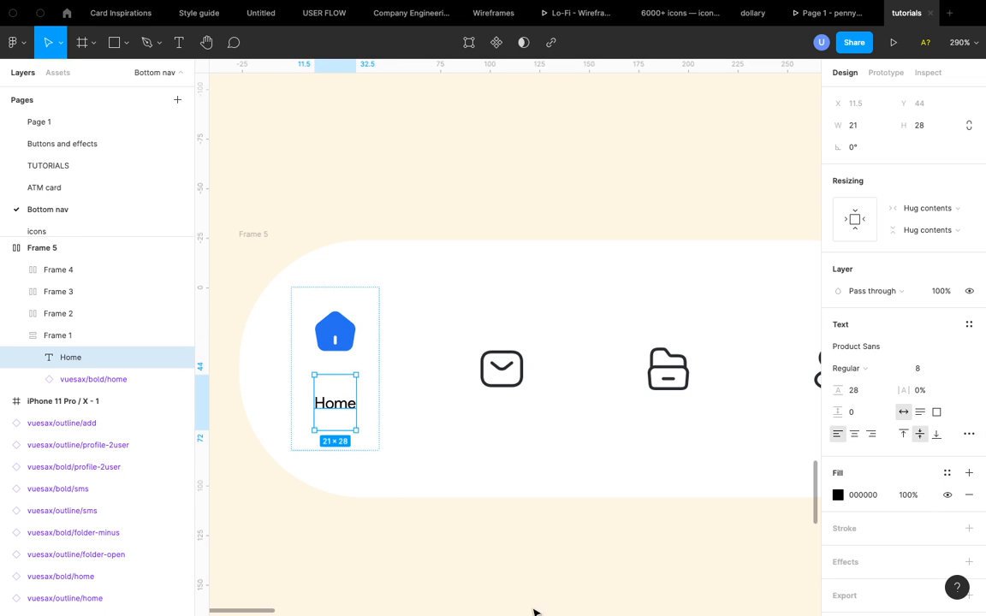
- Set the Home label's line height to Auto
click(863, 392)
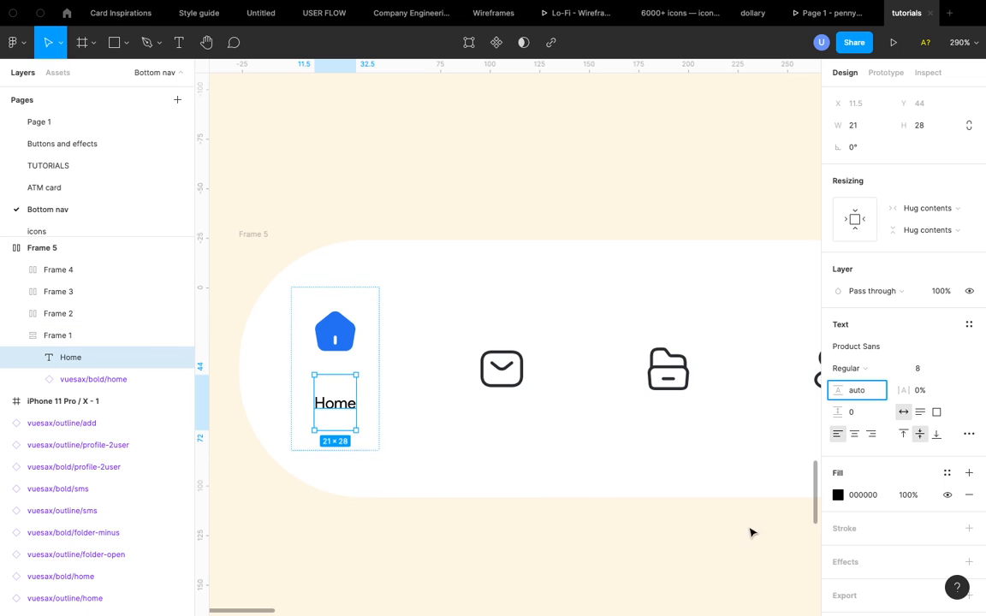
key(Return)
key(Return)
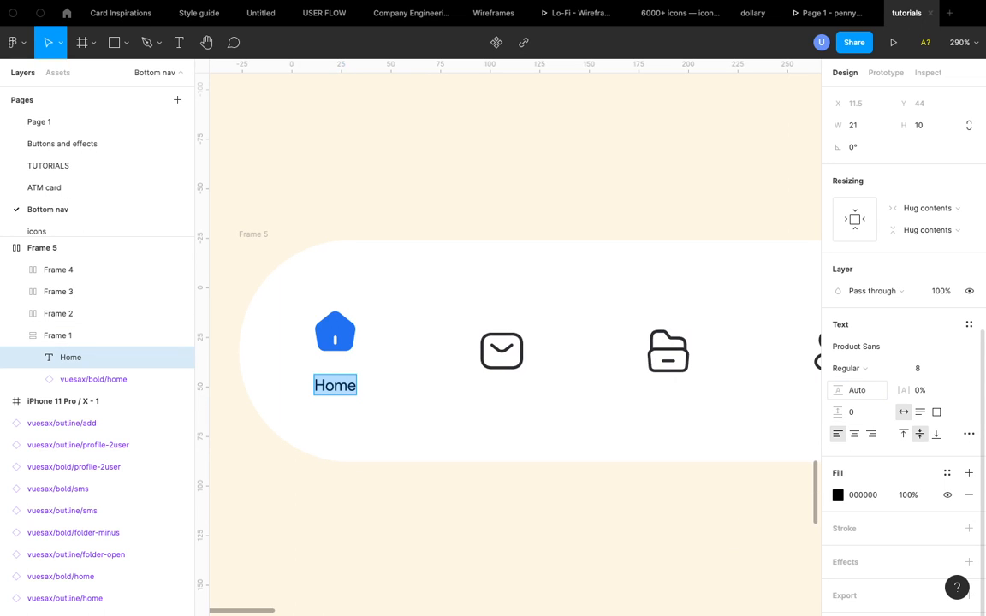
key(Escape)
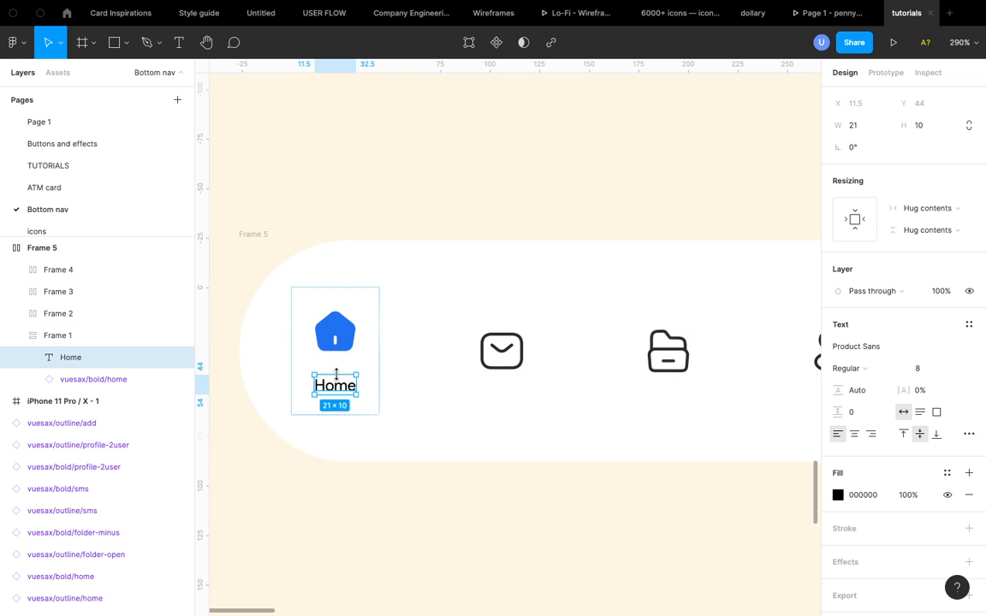
- Set the home frame's auto layout item spacing to 4
click(365, 363)
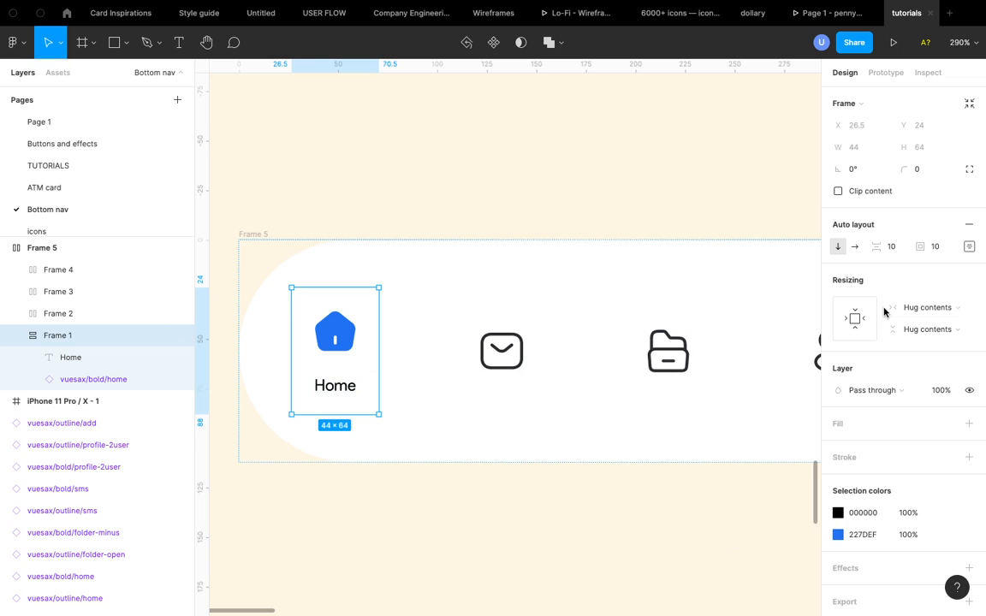
click(897, 248)
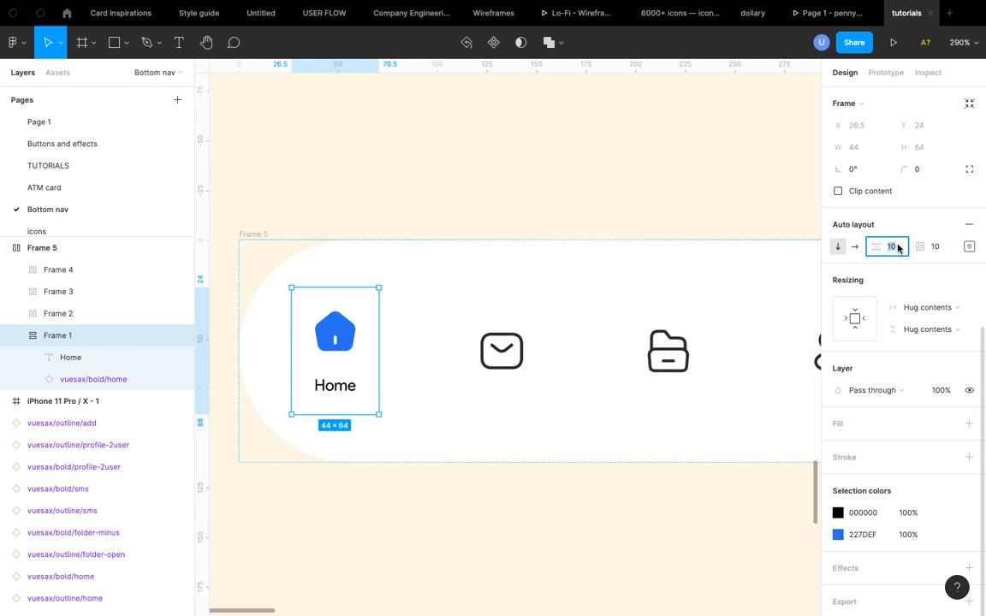
key(Return)
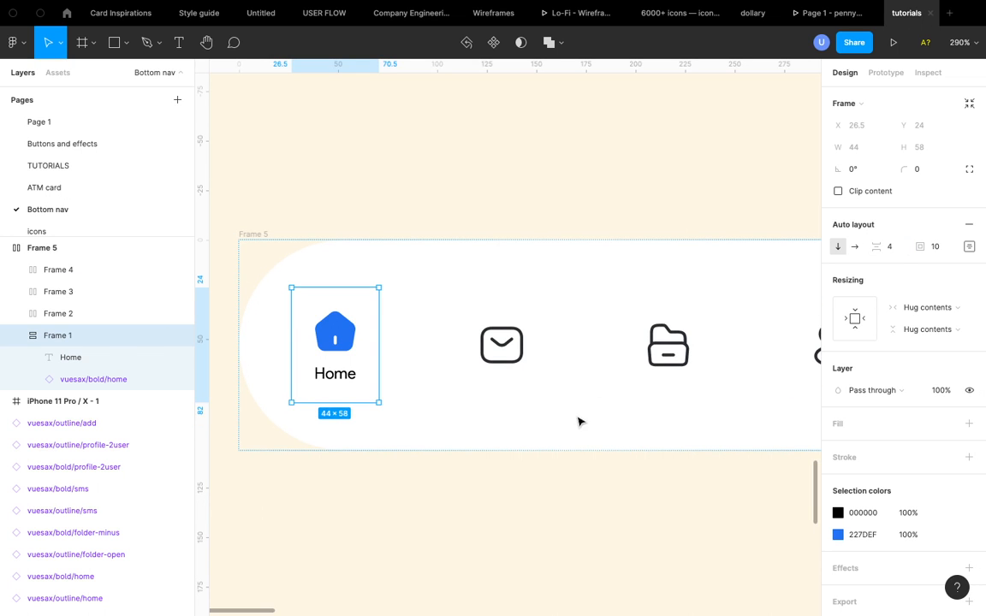
- Recolor the Home label to the icon's blue 227DEF by sampling it with the eyedropper
scroll(578, 422, down, 1)
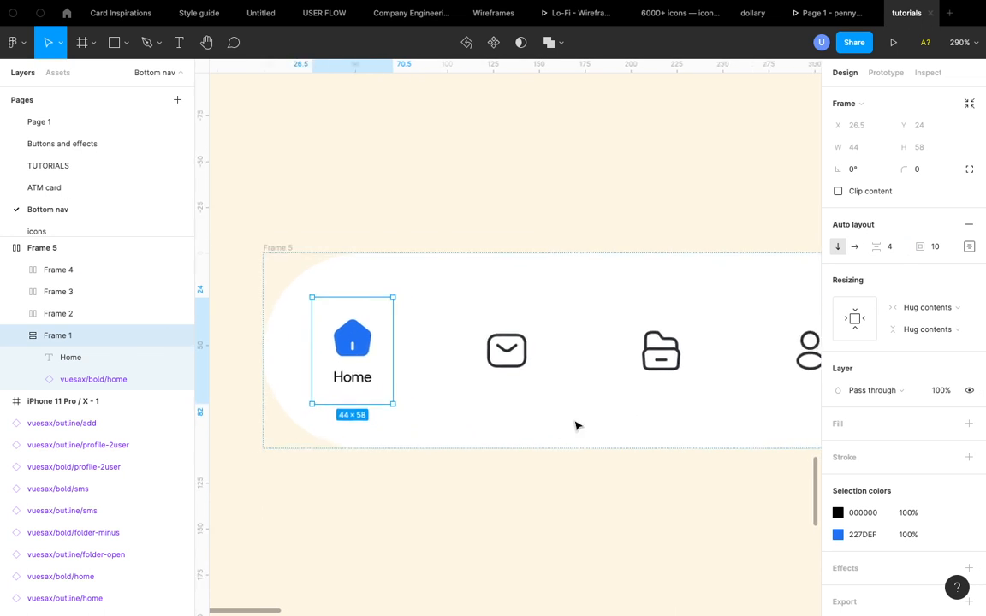
click(838, 513)
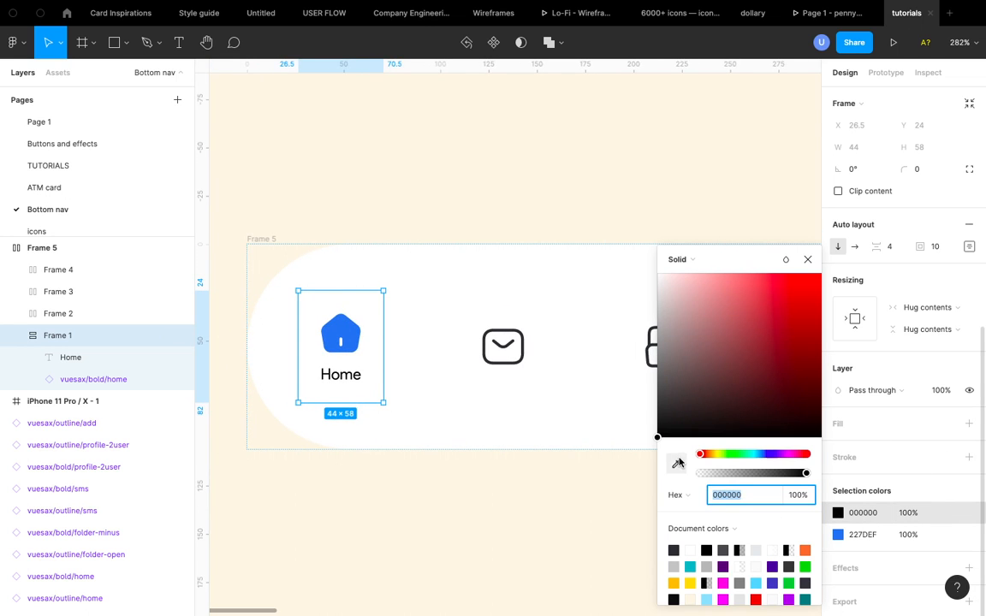
key(i)
click(351, 325)
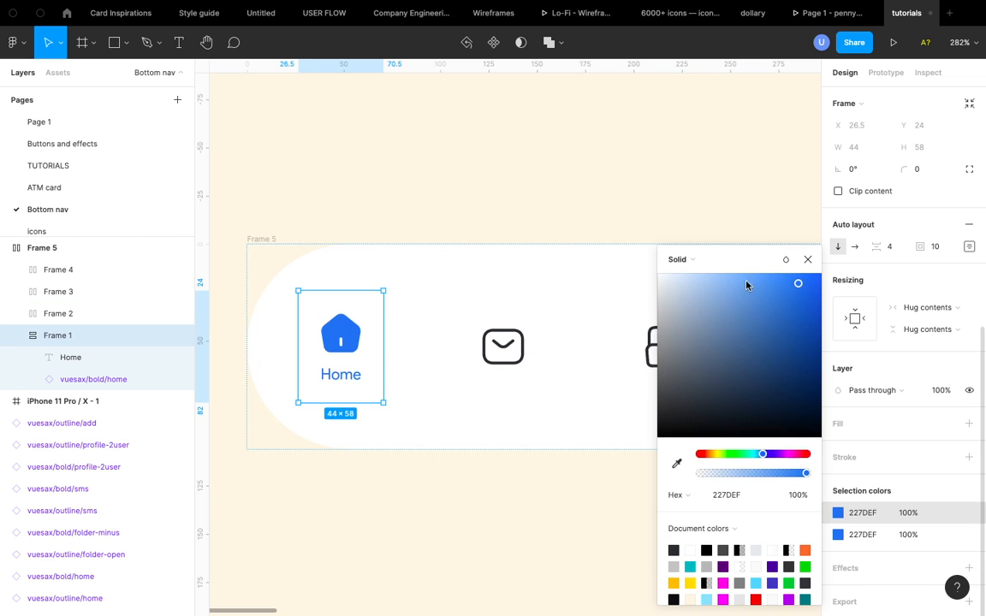
click(808, 260)
click(520, 291)
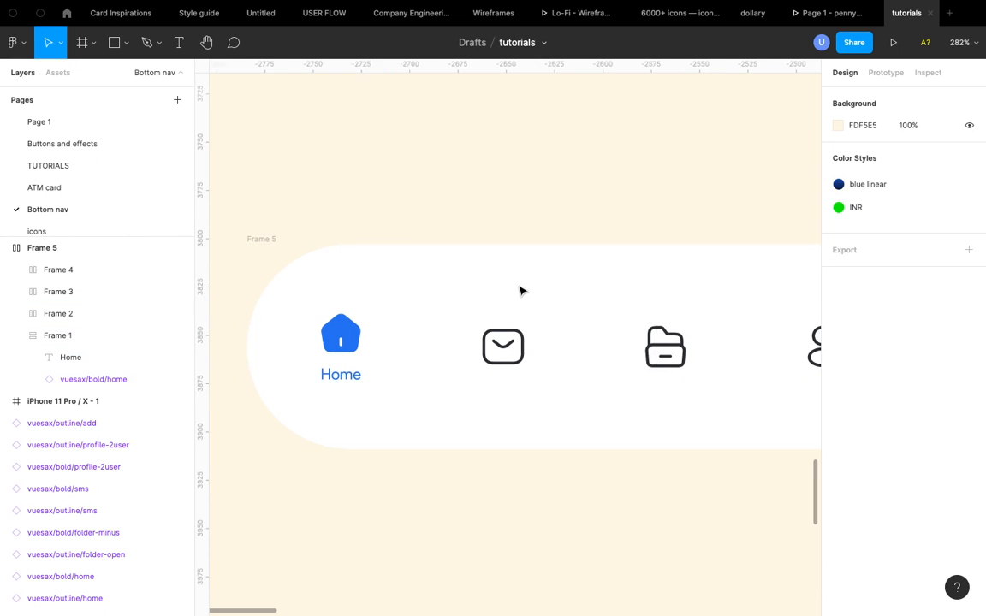
- Examine the reference bottom navigation bar designs and compare them with the nav bar
scroll(521, 291, down, 5)
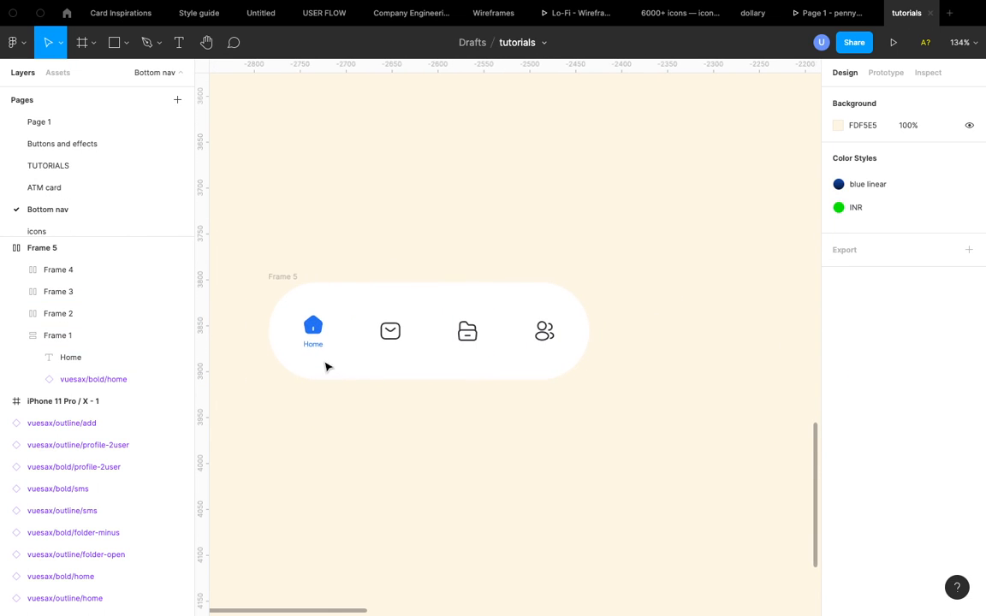
scroll(319, 357, up, 4)
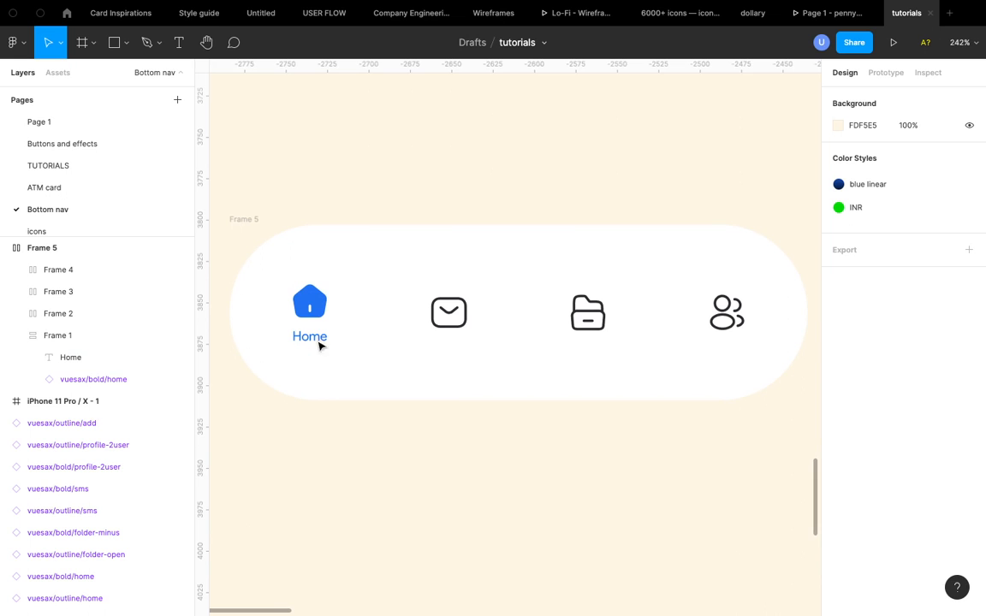
click(310, 315)
scroll(310, 315, up, 2)
scroll(310, 317, down, 5)
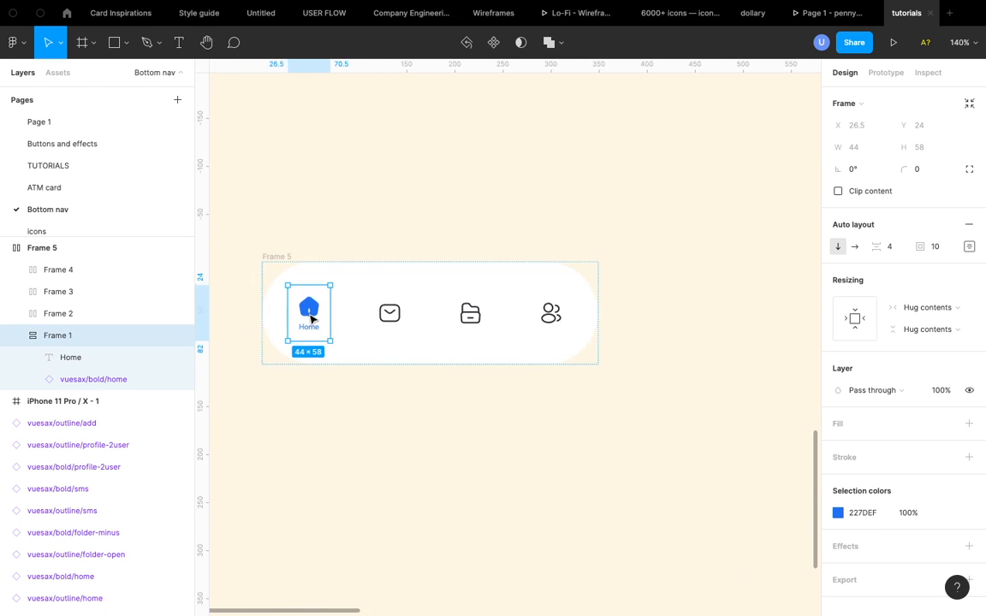
scroll(310, 320, up, 3)
scroll(310, 319, down, 5)
scroll(360, 196, up, 4)
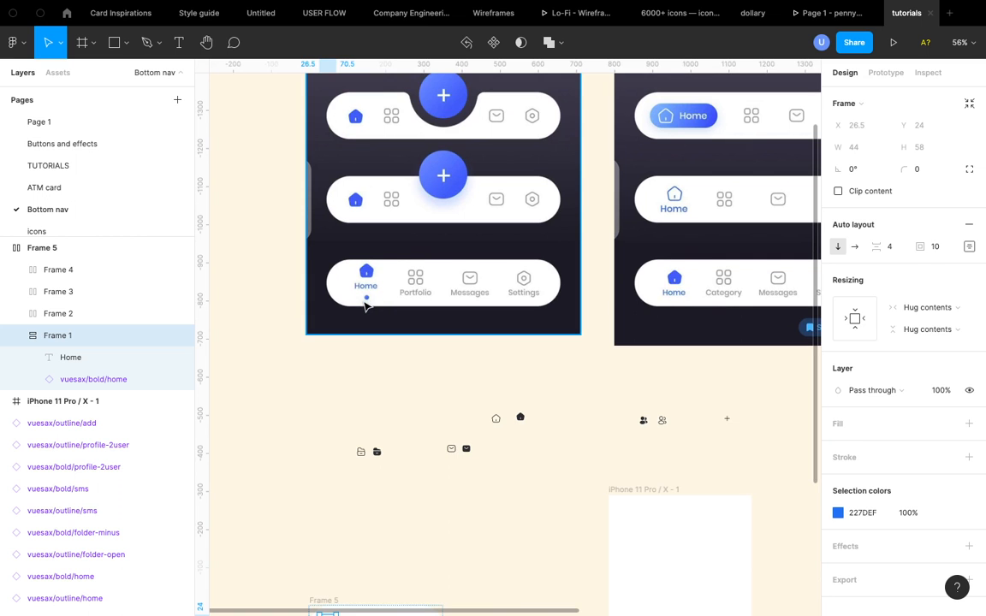
scroll(365, 306, up, 2)
scroll(366, 306, right, 2)
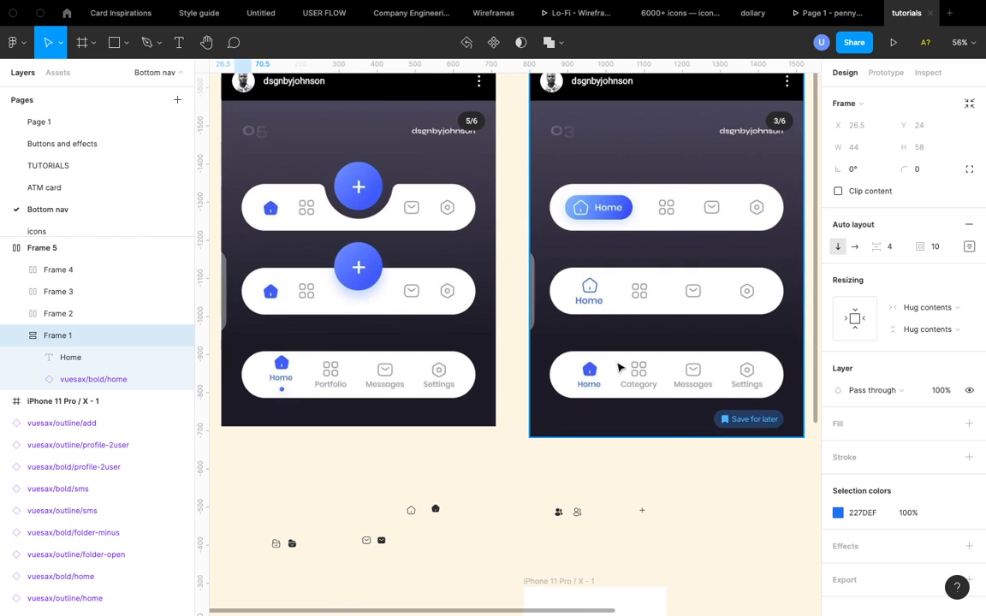
scroll(558, 324, right, 5)
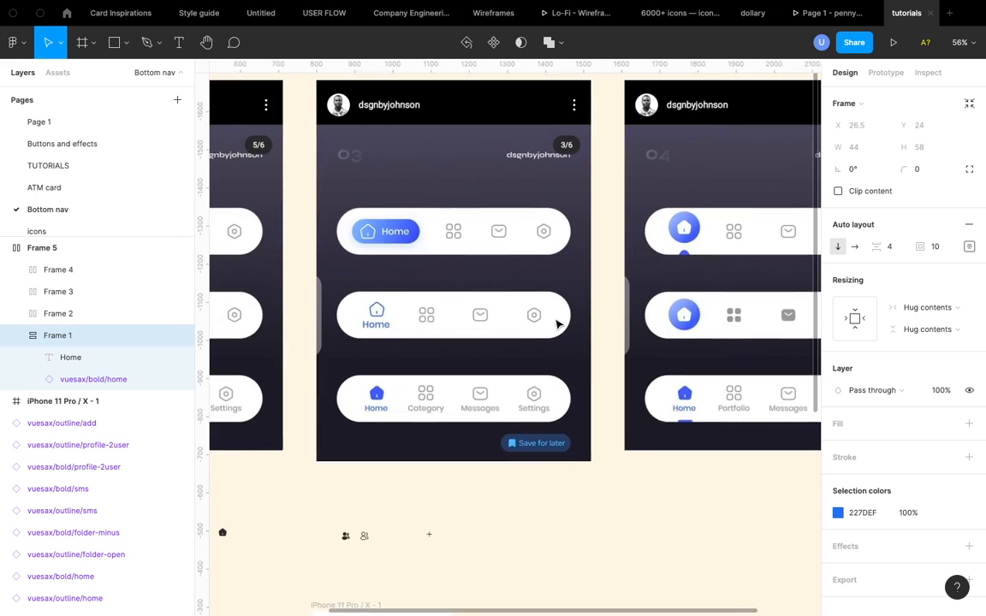
scroll(383, 319, up, 1)
scroll(383, 319, up, 3)
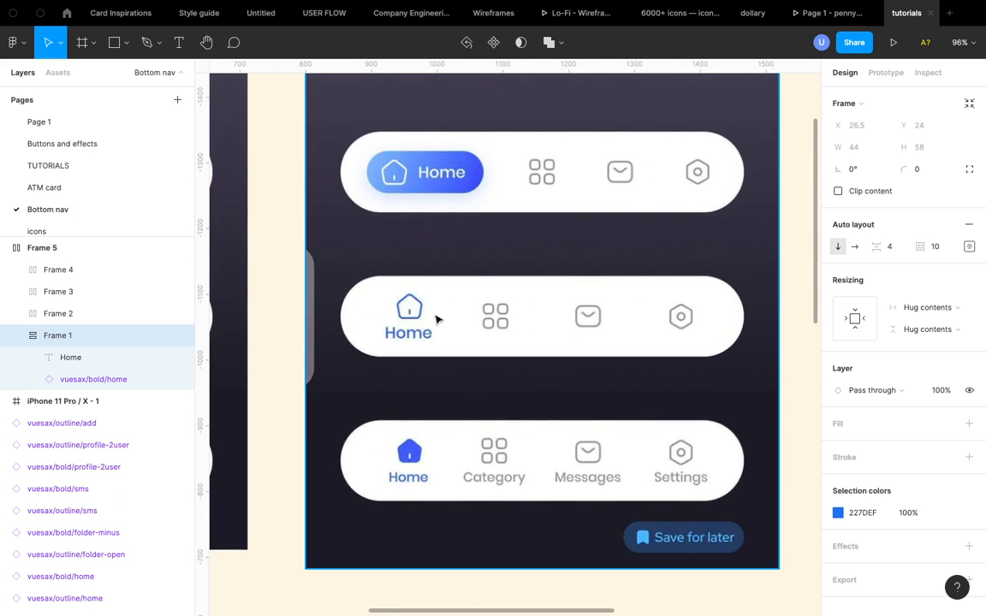
scroll(445, 303, down, 5)
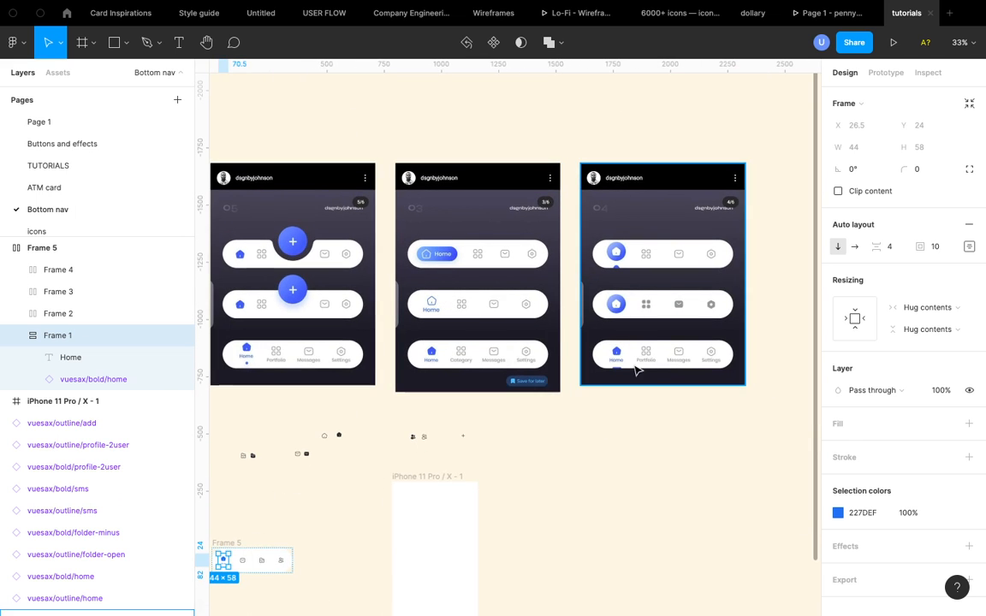
scroll(401, 315, up, 5)
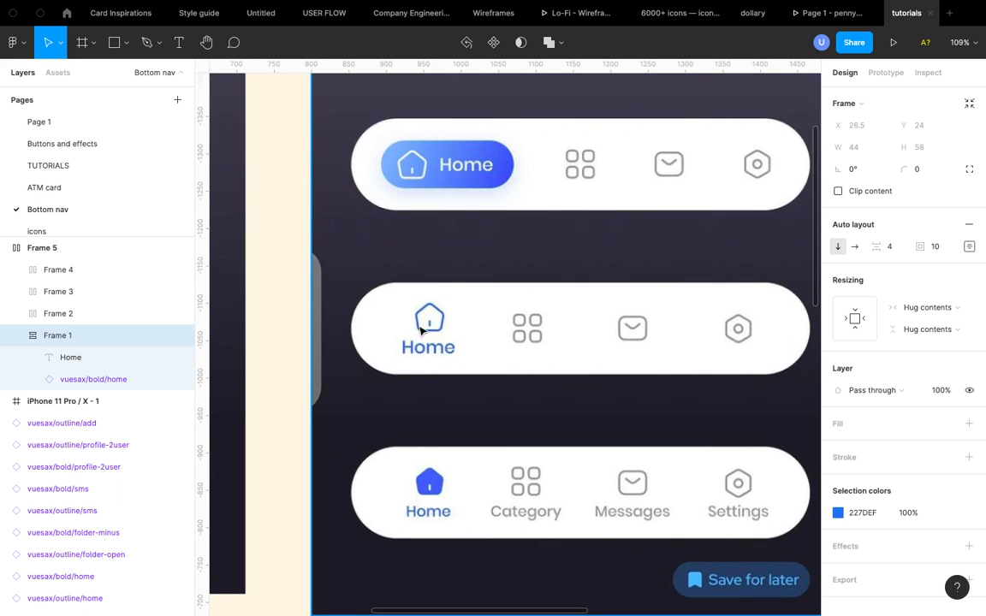
scroll(444, 325, down, 5)
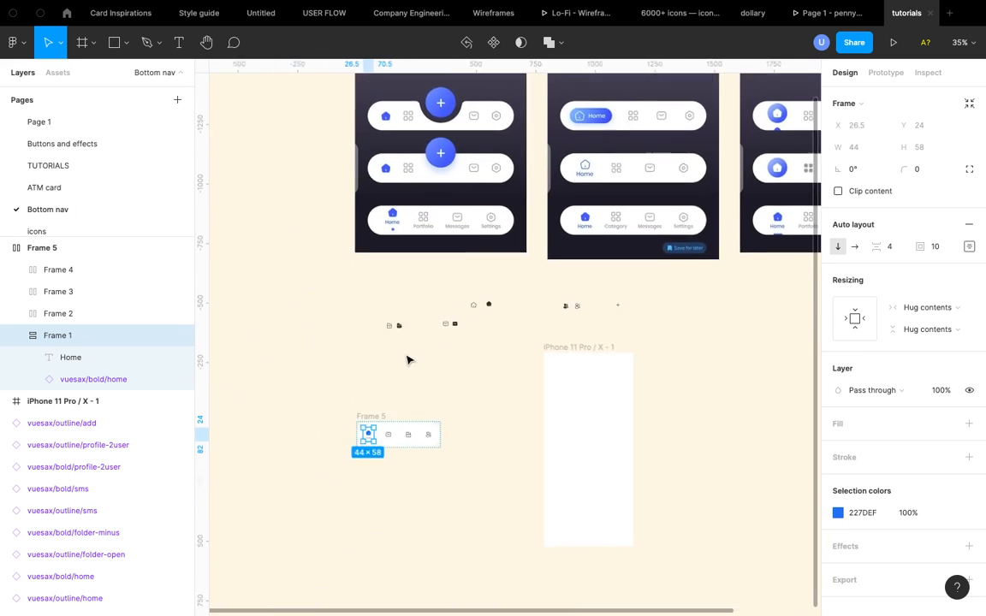
scroll(410, 357, down, 2)
scroll(411, 377, up, 8)
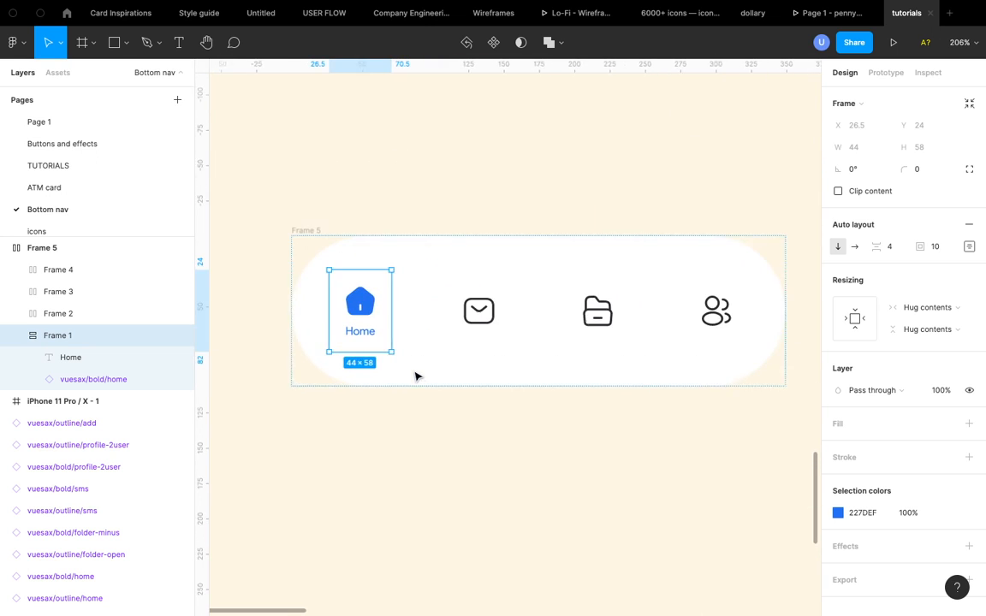
- Copy the vuesax outline home icon from the loose icon set
double_click(322, 344)
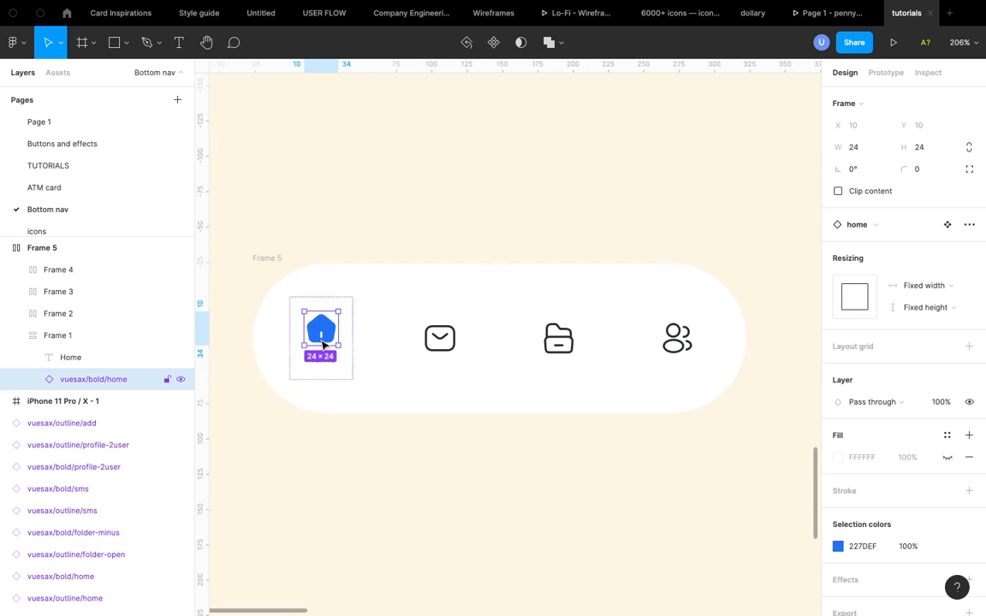
scroll(322, 344, down, 3)
scroll(381, 251, up, 10)
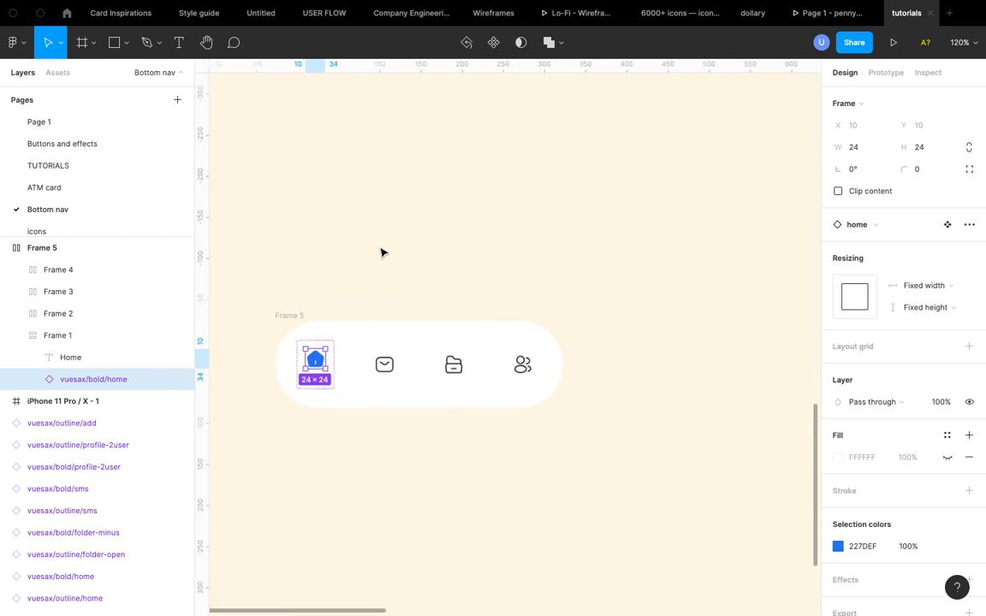
scroll(380, 251, down, 5)
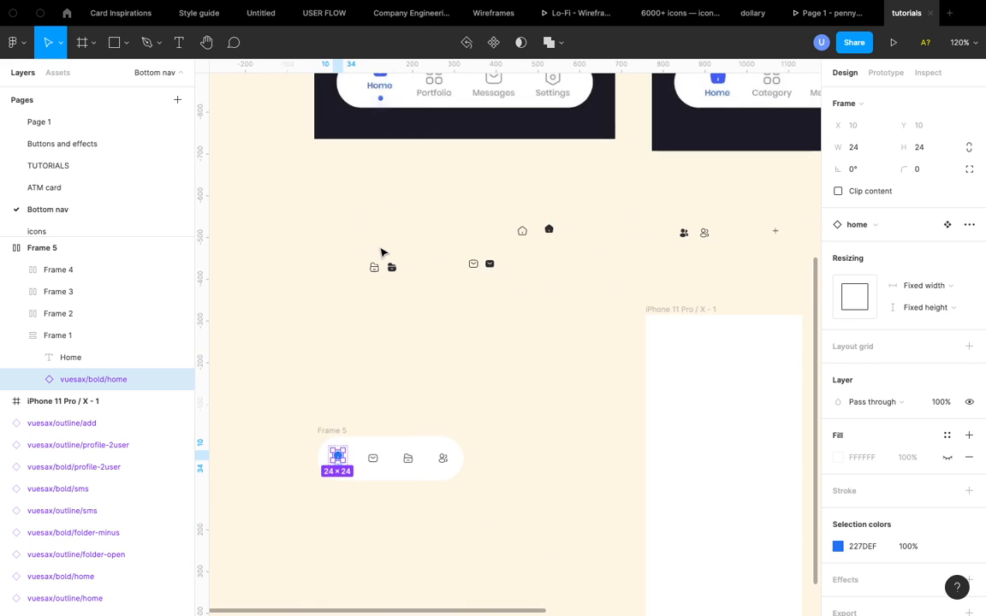
click(522, 231)
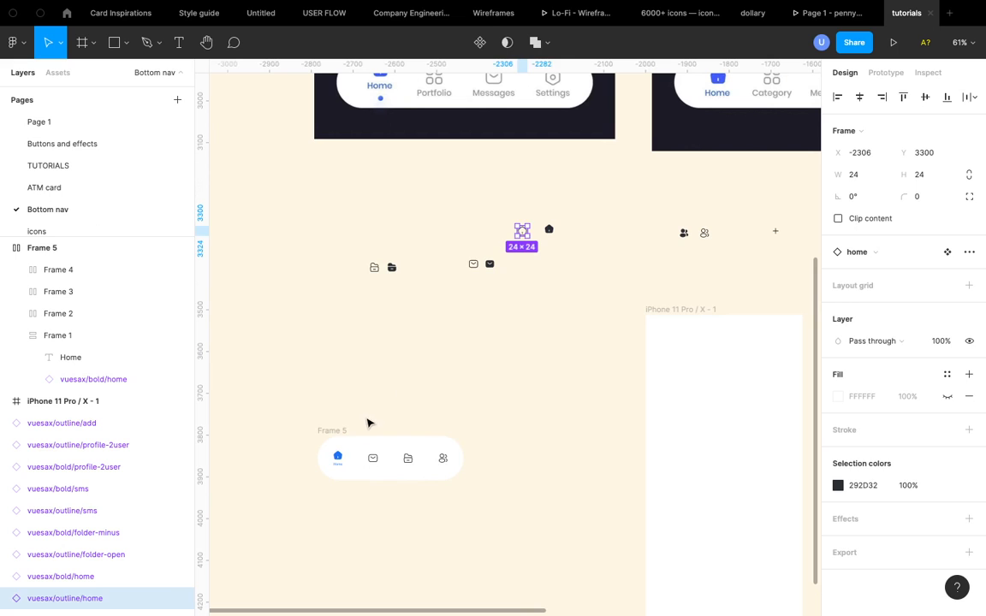
- Duplicate the nav bar and replace the copy's bold home icon with the outline home icon
click(334, 430)
key(ctrl+d)
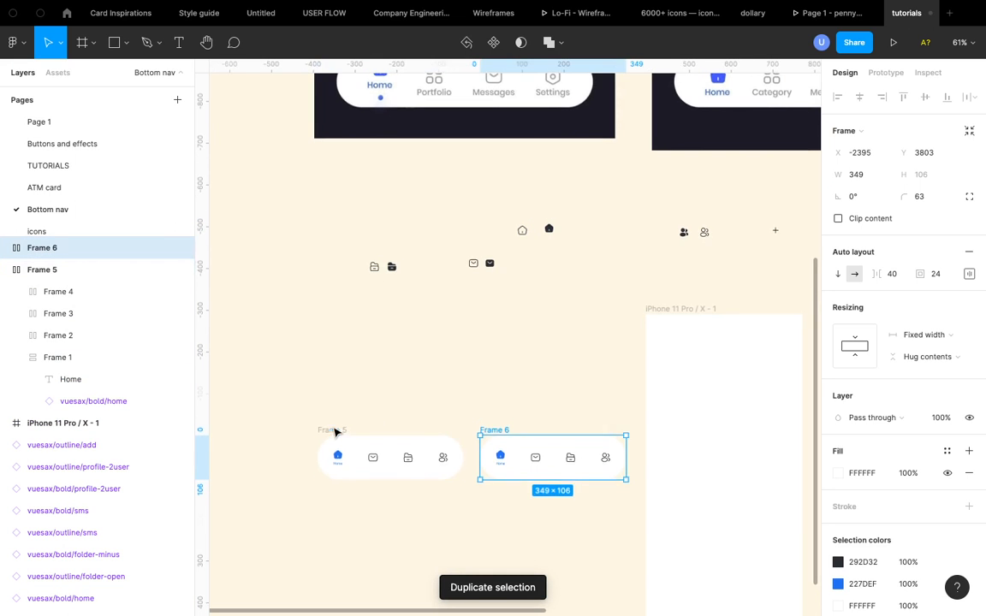
scroll(334, 432, down, 2)
double_click(475, 379)
double_click(475, 378)
scroll(475, 378, up, 3)
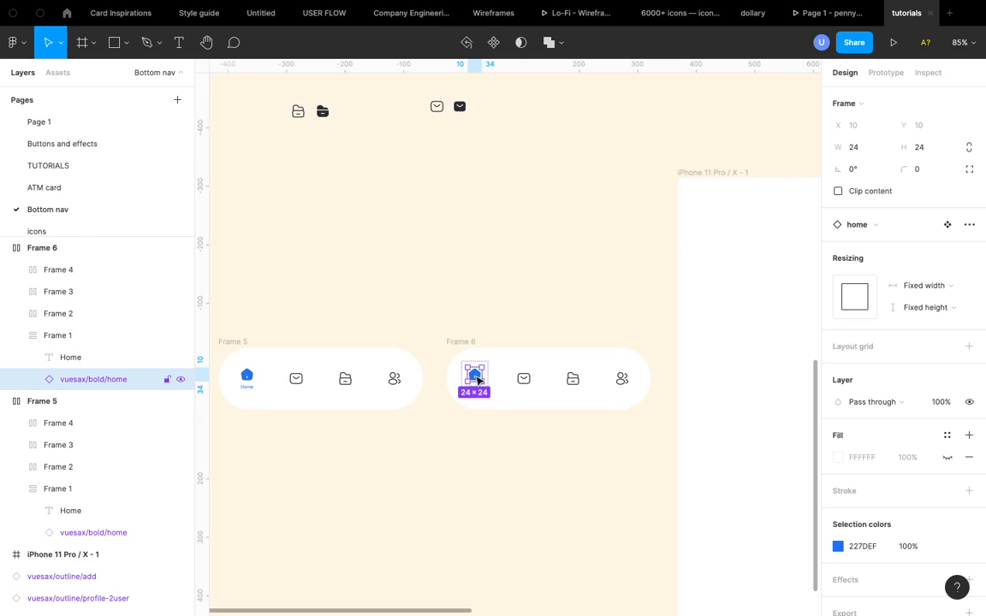
right_click(475, 378)
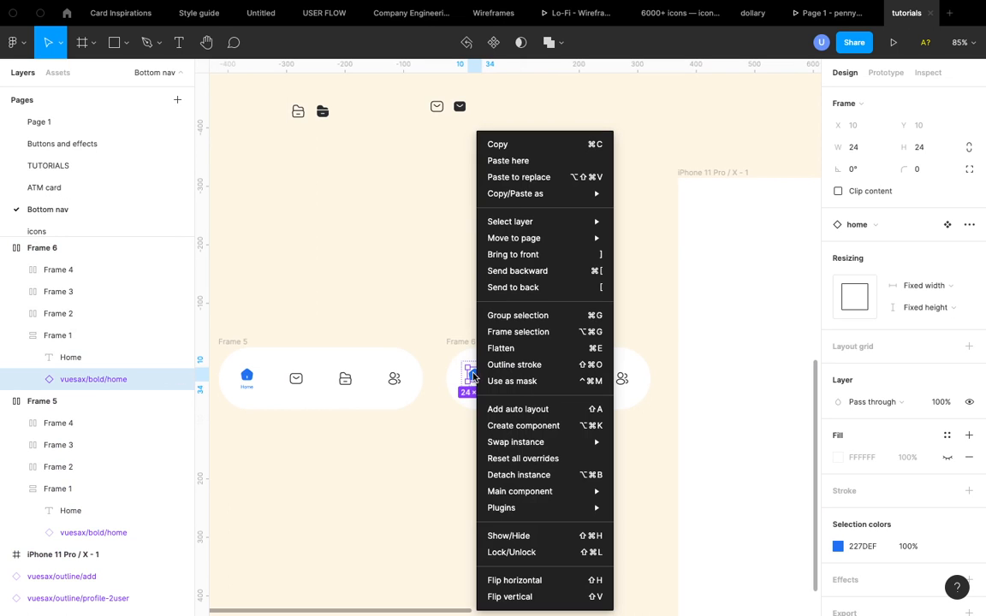
click(545, 177)
click(488, 275)
- Recolor the duplicate's outline home icon to blue 227DEF by sampling the active home icon
scroll(470, 360, up, 5)
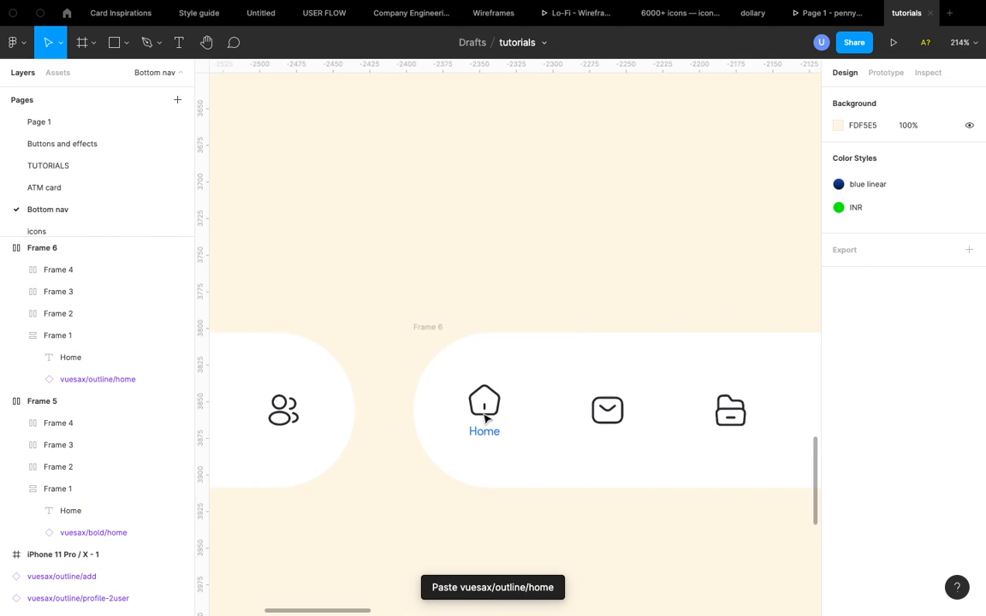
click(484, 400)
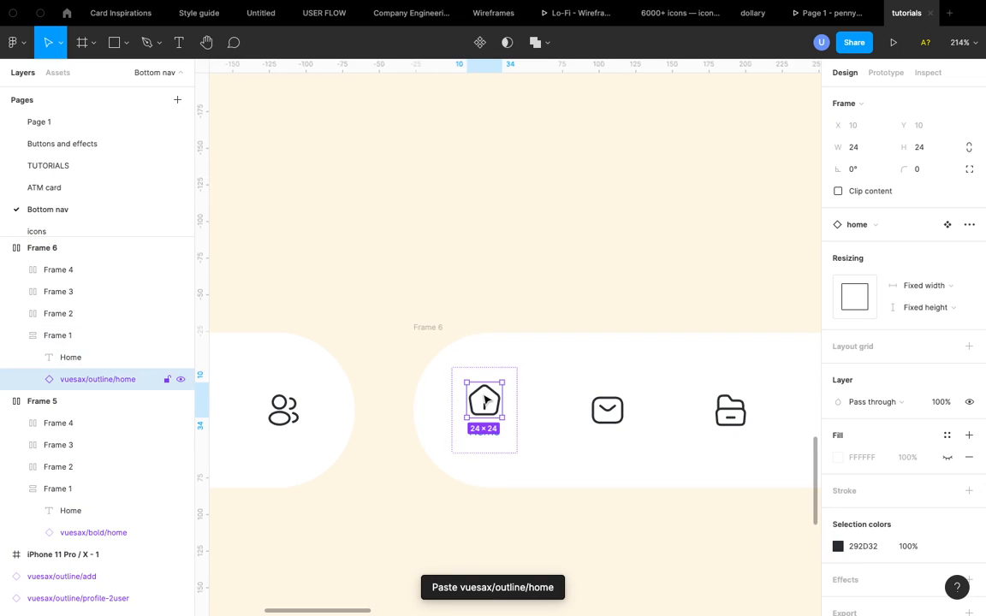
click(839, 546)
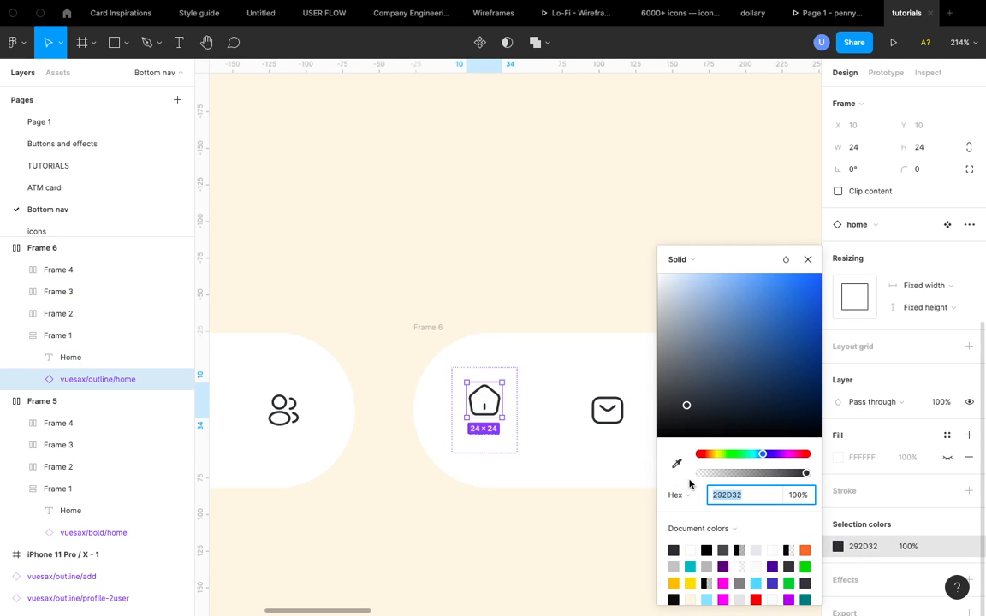
click(676, 464)
scroll(494, 451, down, 3)
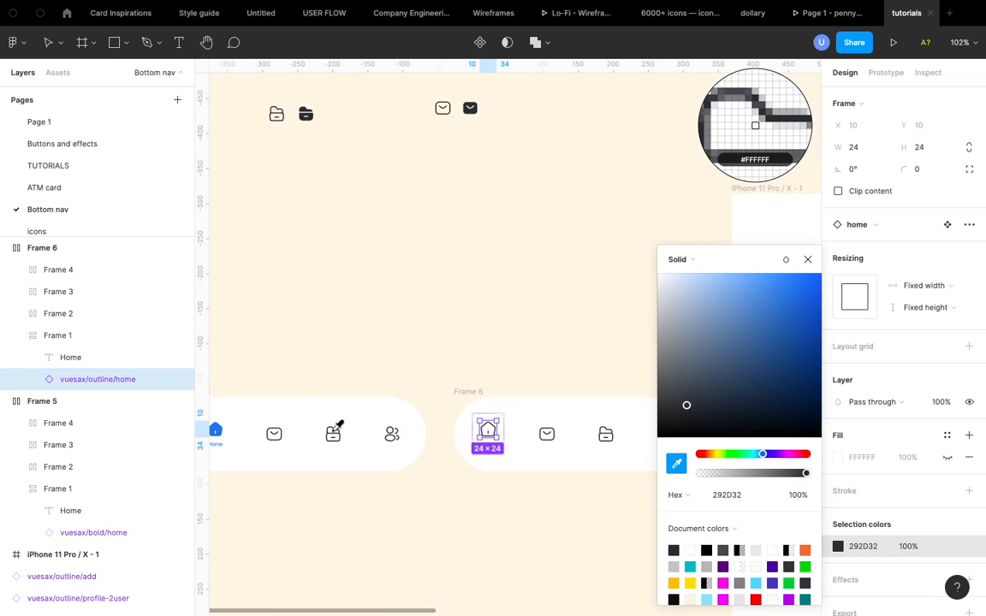
scroll(336, 424, left, 3)
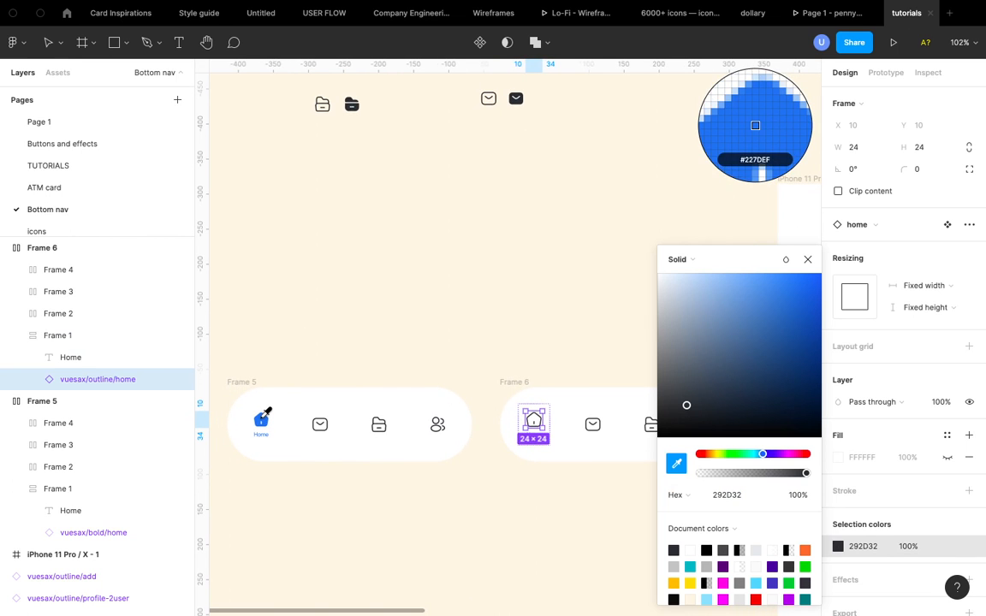
click(261, 419)
click(808, 260)
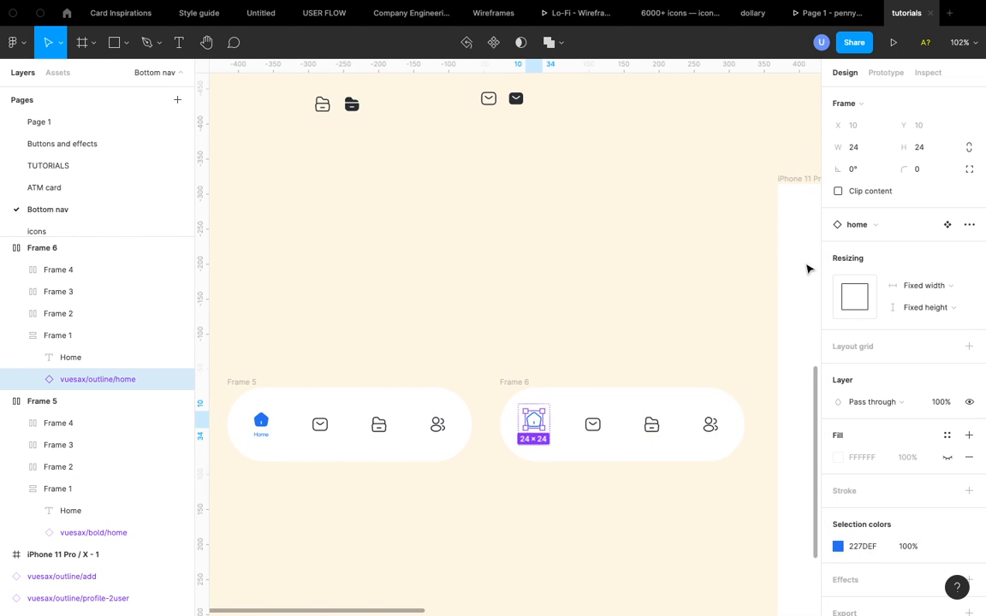
click(581, 285)
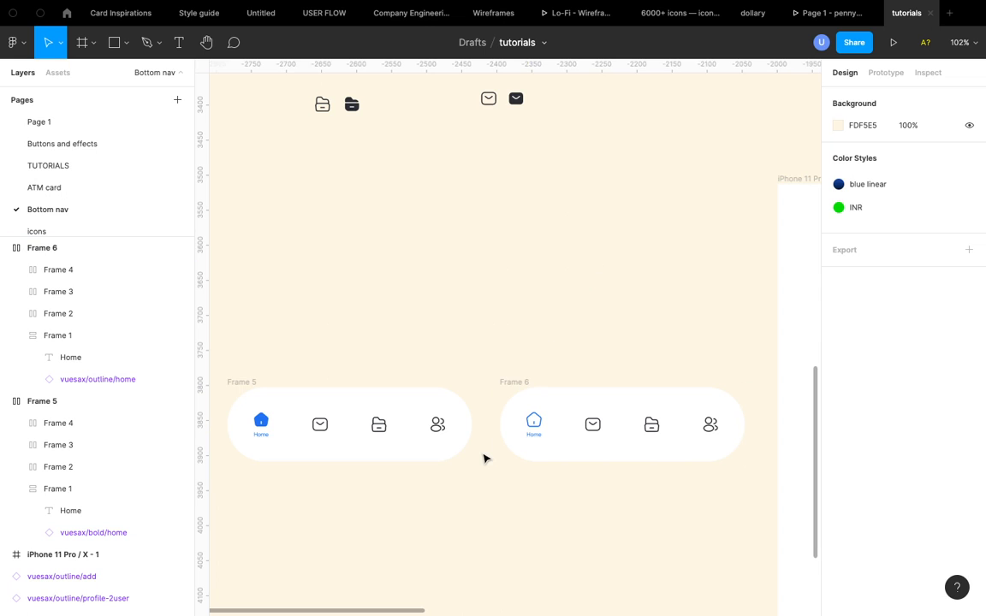
scroll(485, 458, up, 3)
scroll(484, 458, down, 6)
scroll(432, 318, down, 5)
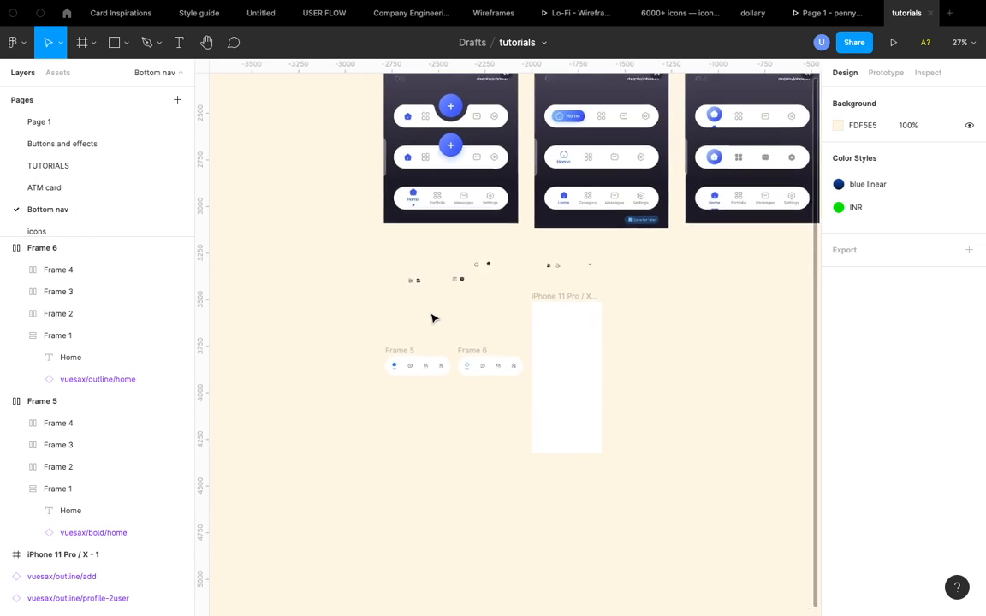
scroll(430, 368, up, 5)
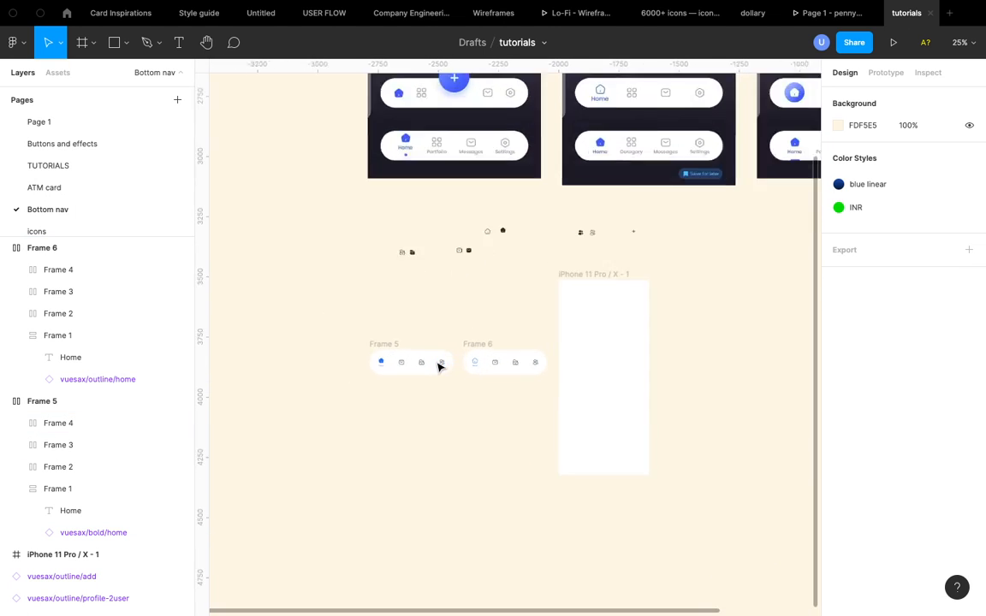
scroll(437, 368, down, 3)
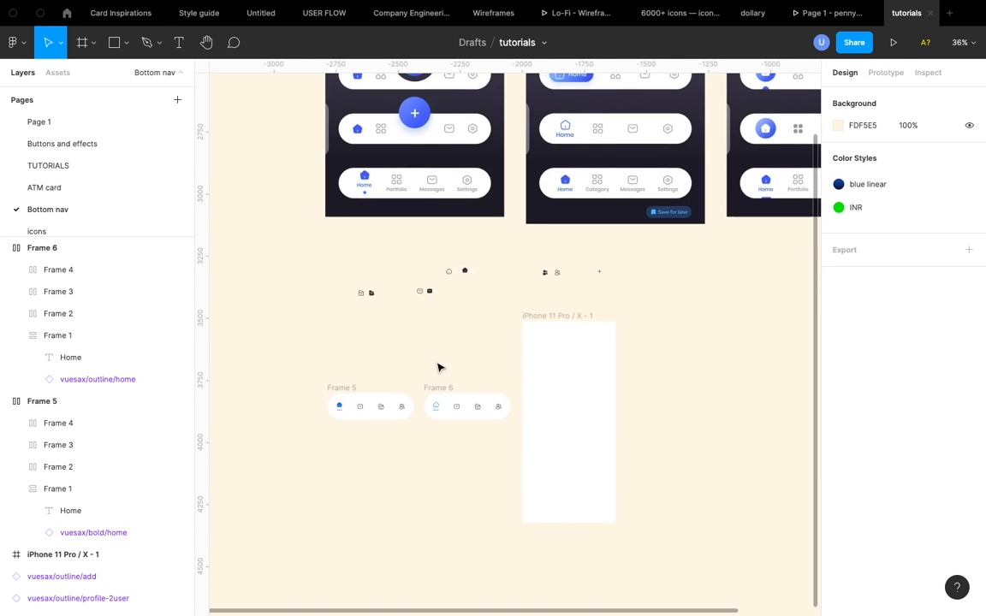
- Add a 4 × 4 ellipse dot beneath the Home label inside Frame 5's home item
click(337, 396)
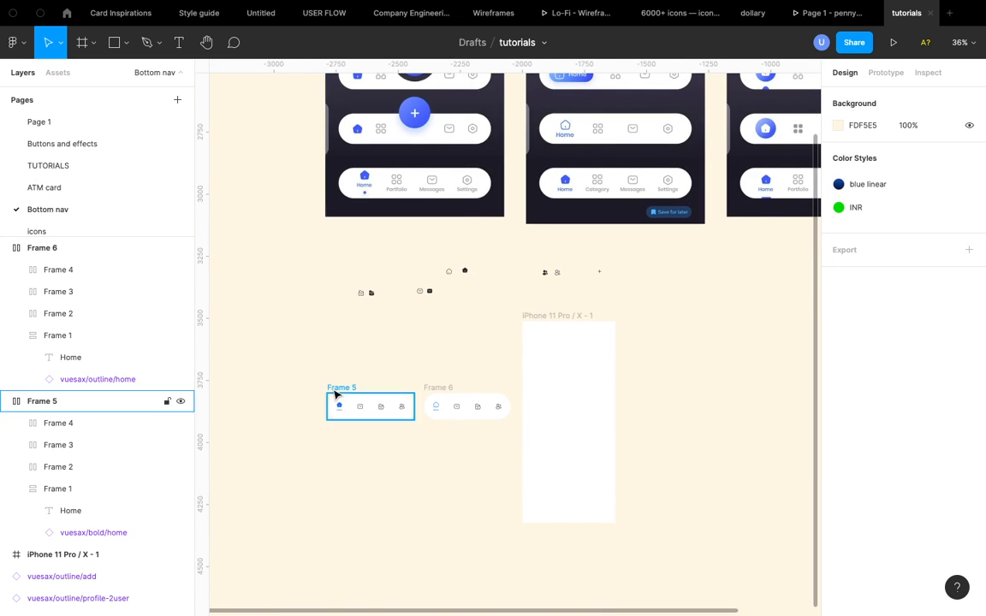
scroll(336, 409, up, 6)
click(354, 447)
scroll(356, 451, down, 2)
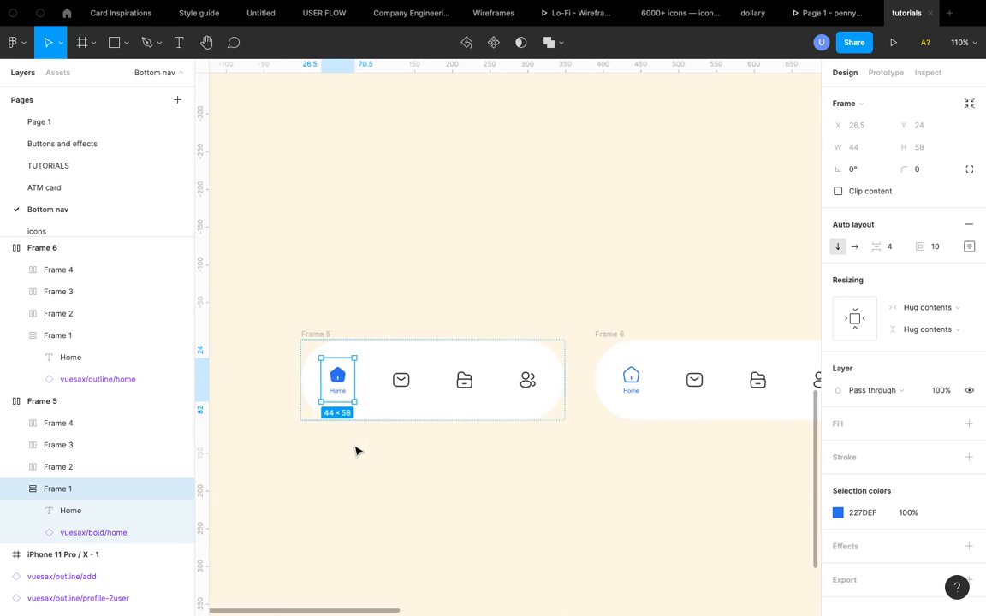
scroll(338, 395, up, 3)
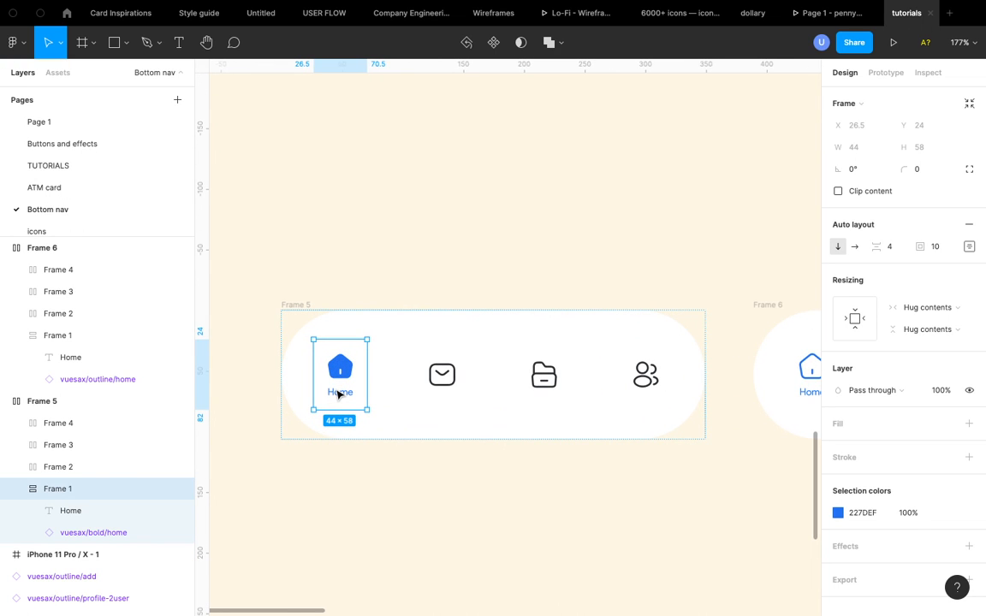
key(o)
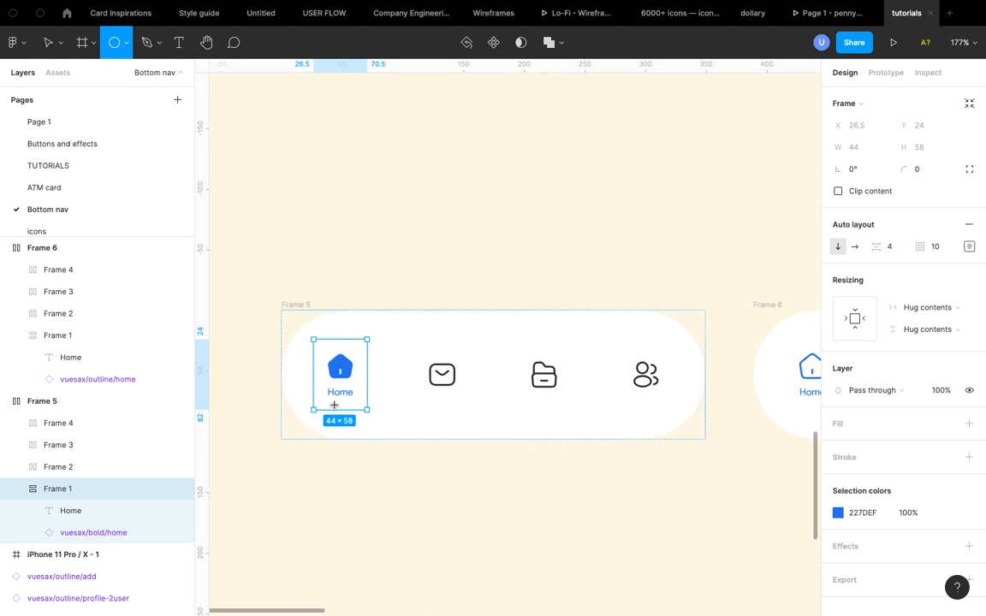
click(334, 405)
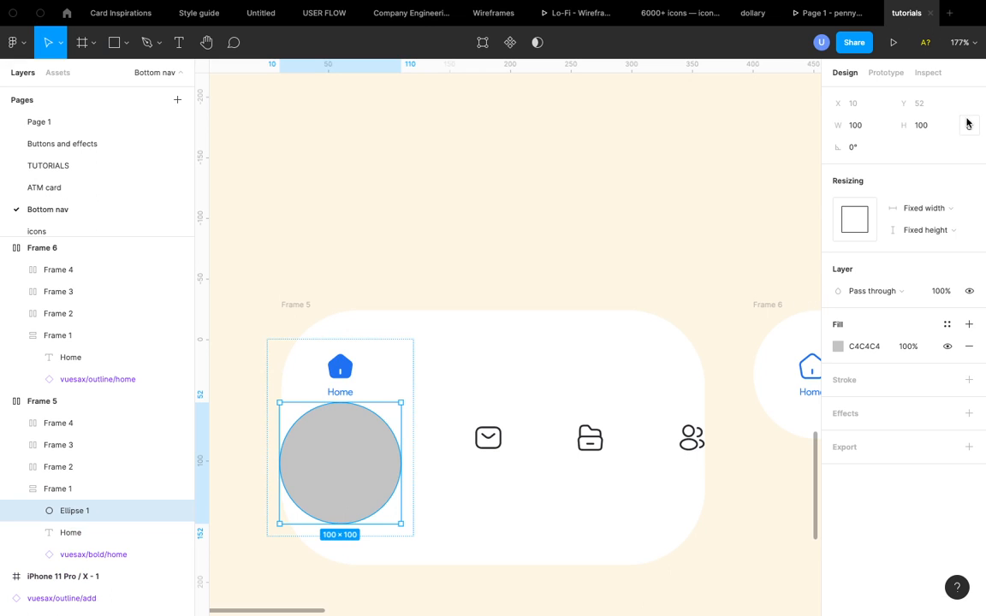
click(921, 128)
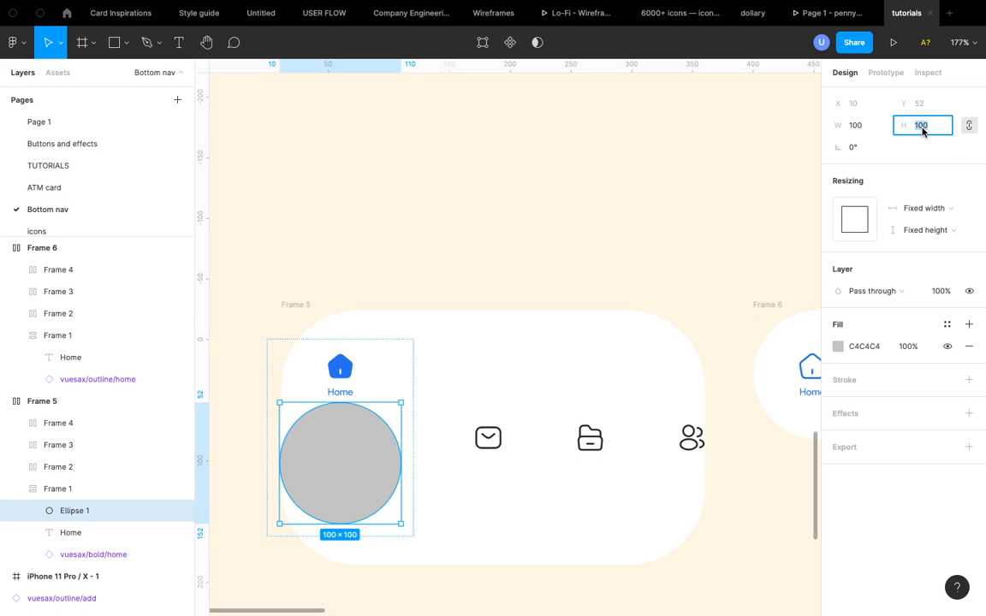
key(Return)
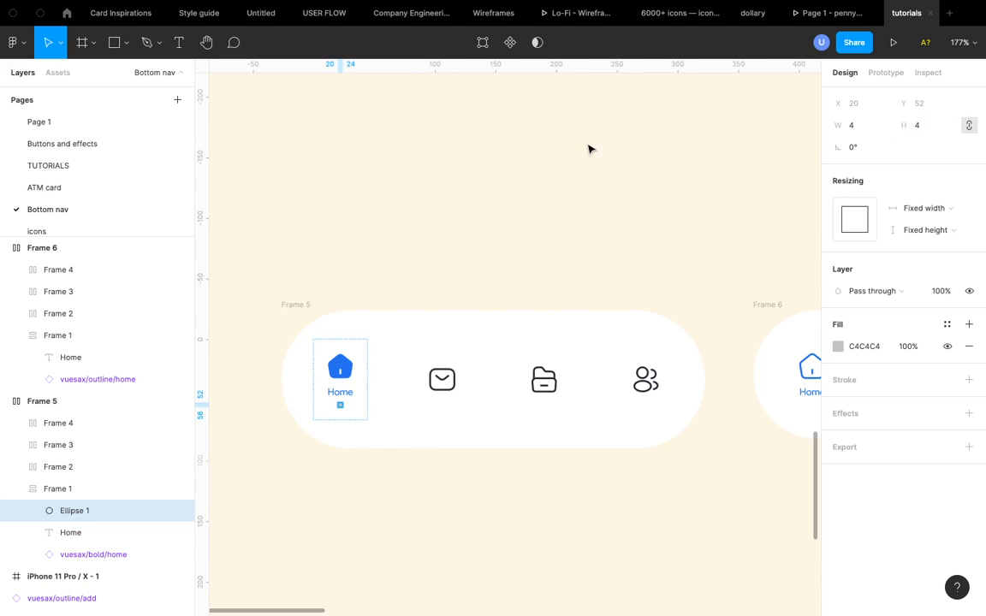
- Fill the dot with blue 227DEF by sampling the active home icon's colour
scroll(346, 419, up, 5)
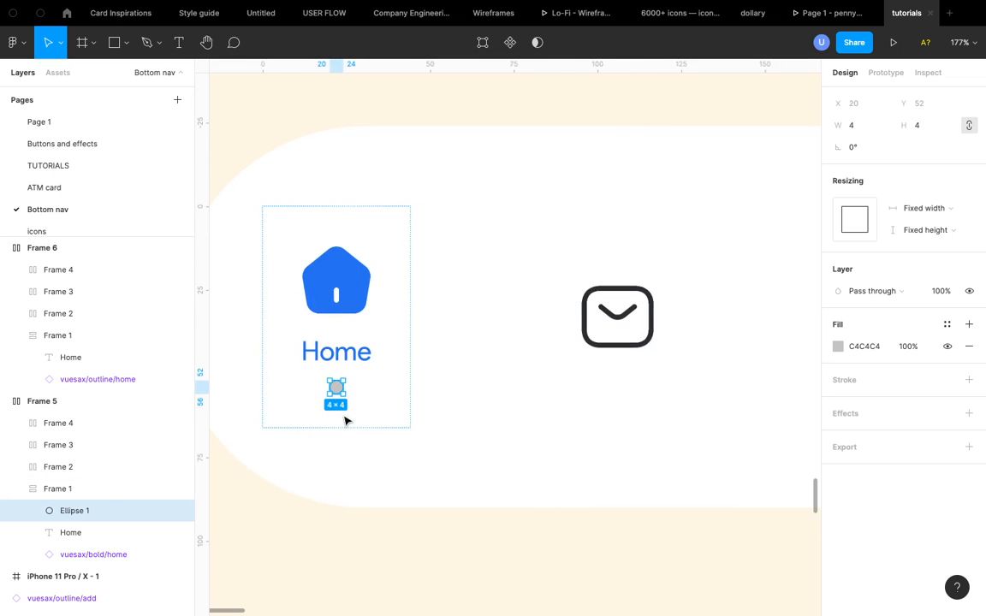
click(838, 346)
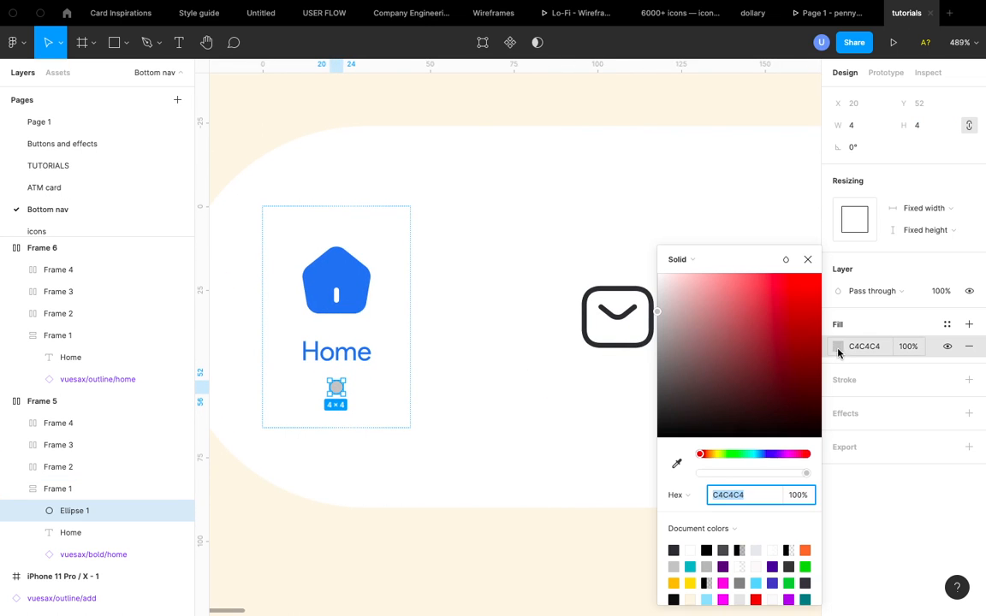
click(676, 463)
click(348, 253)
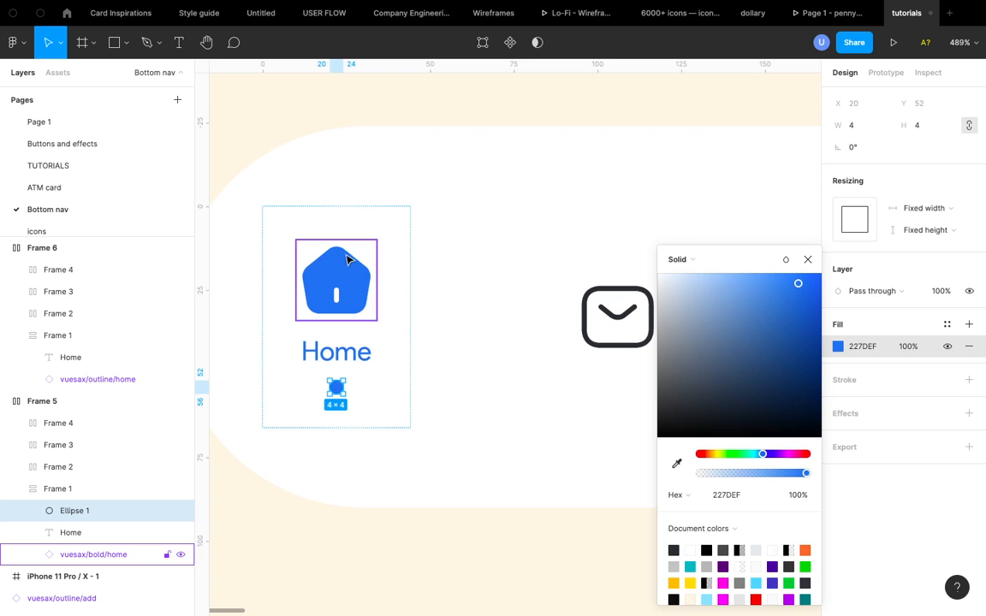
click(807, 259)
click(493, 485)
scroll(494, 485, down, 5)
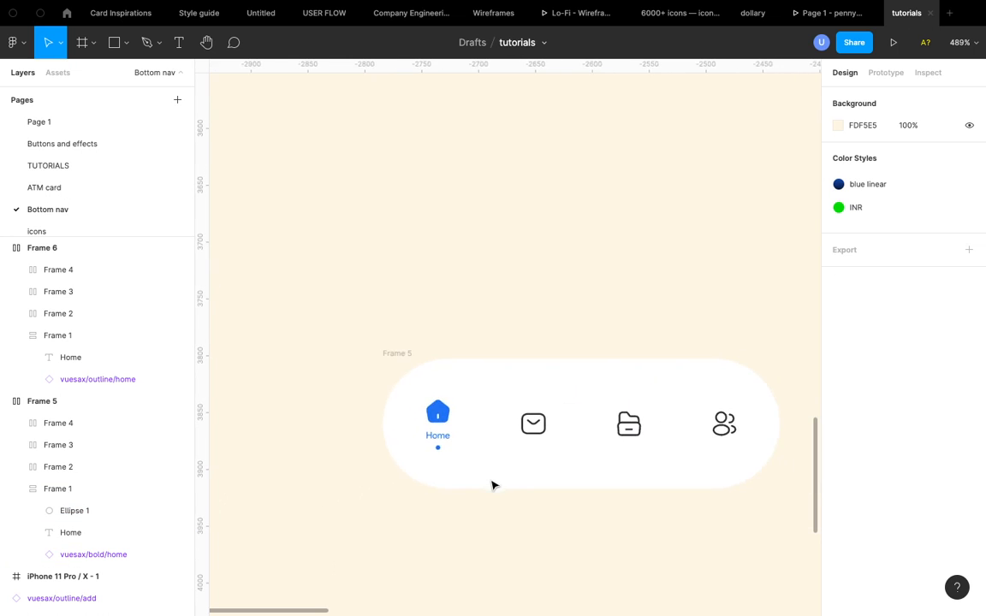
- Set Frame 5's auto layout padding to 16
scroll(494, 485, right, 1)
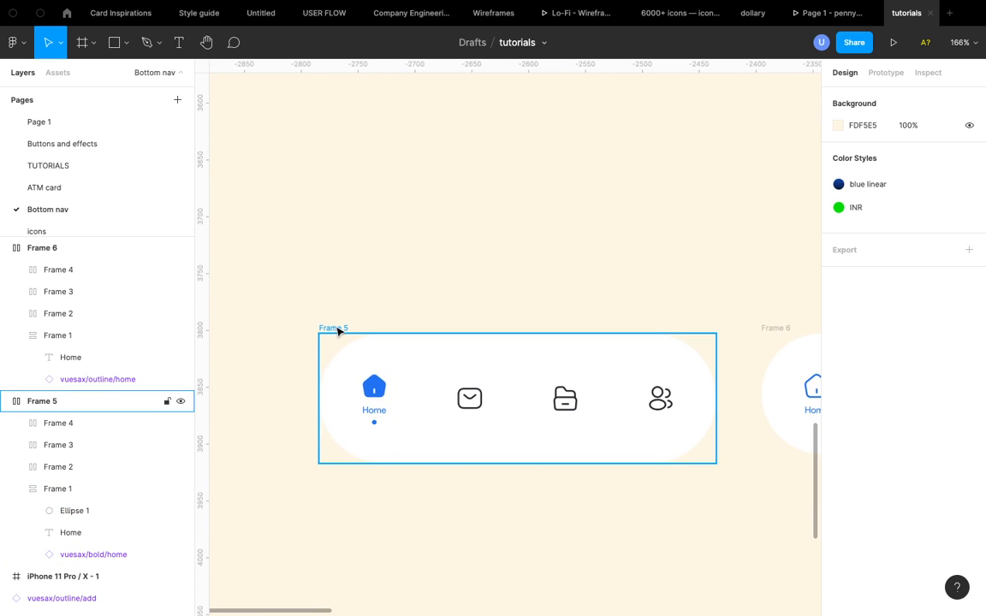
click(334, 328)
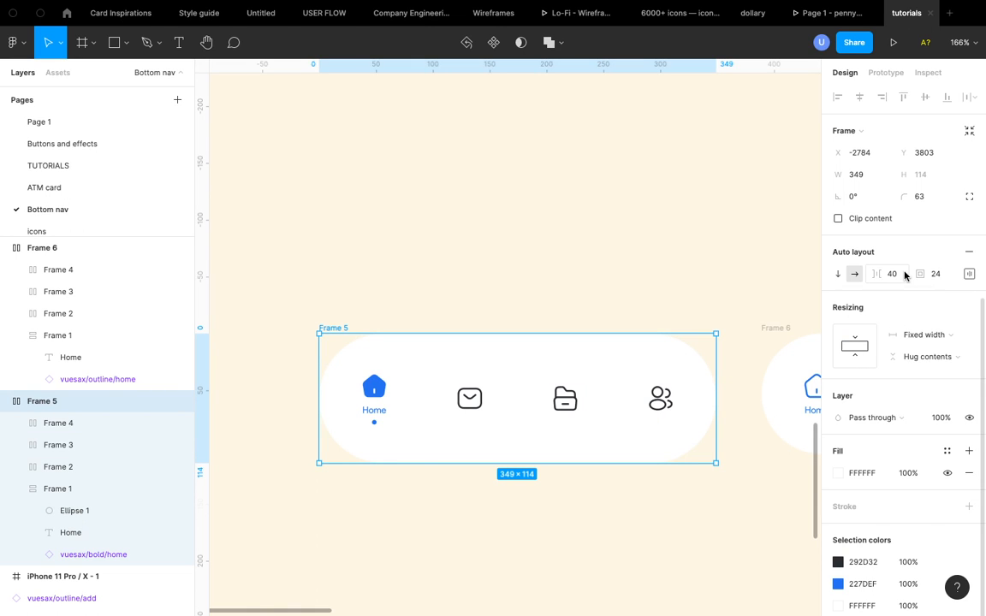
click(945, 279)
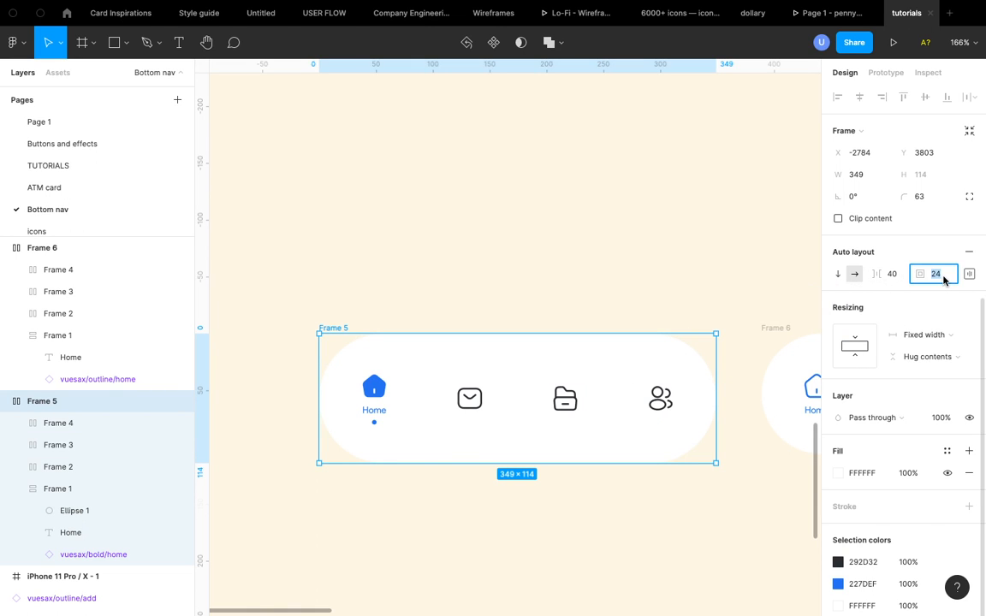
text(16)
key(Return)
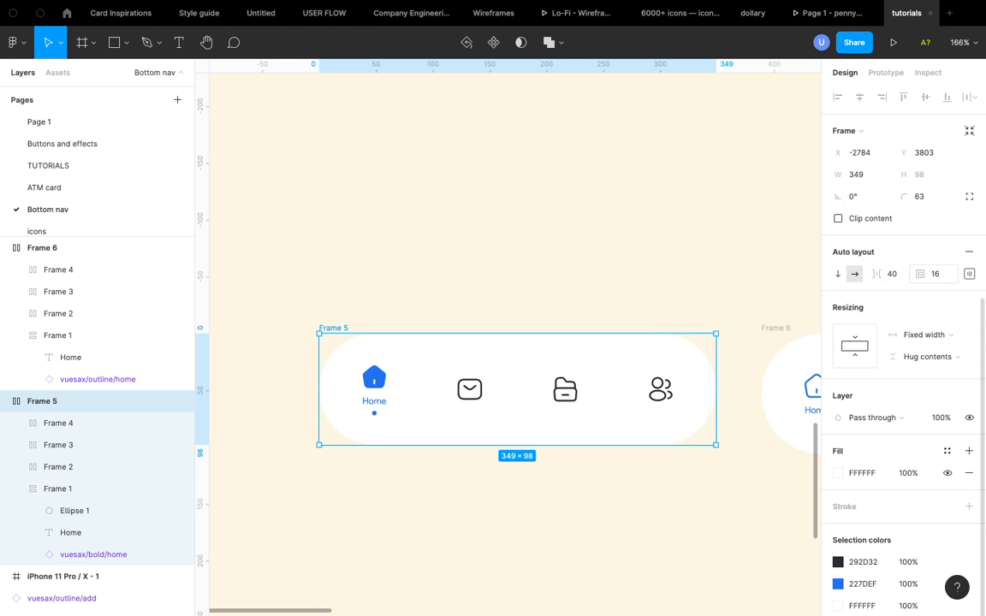
- Examine the updated Frame 5 nav bar against the reference bottom navigation designs
scroll(473, 415, up, 5)
scroll(473, 415, down, 5)
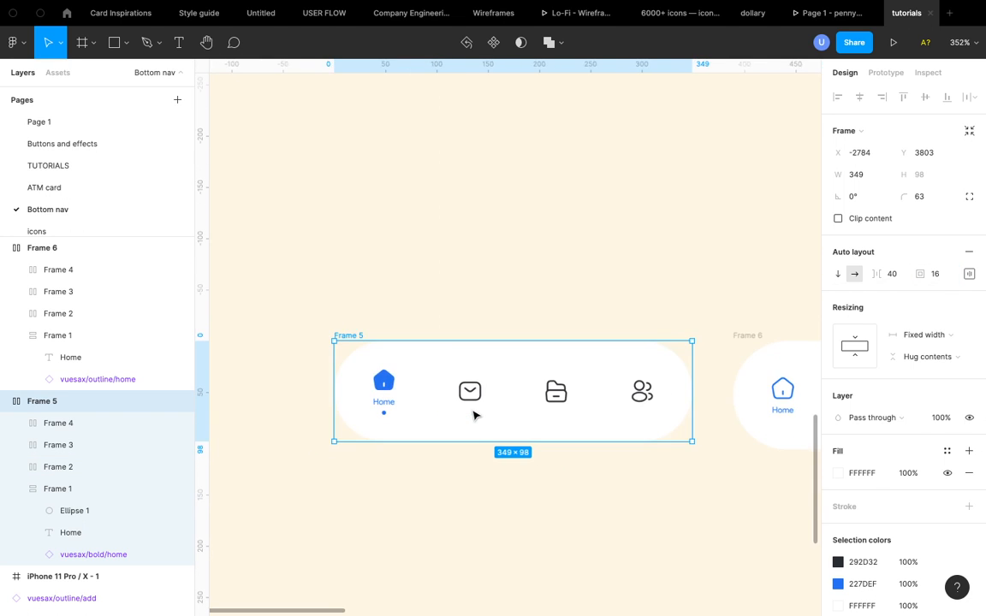
scroll(473, 417, up, 8)
scroll(473, 417, right, 8)
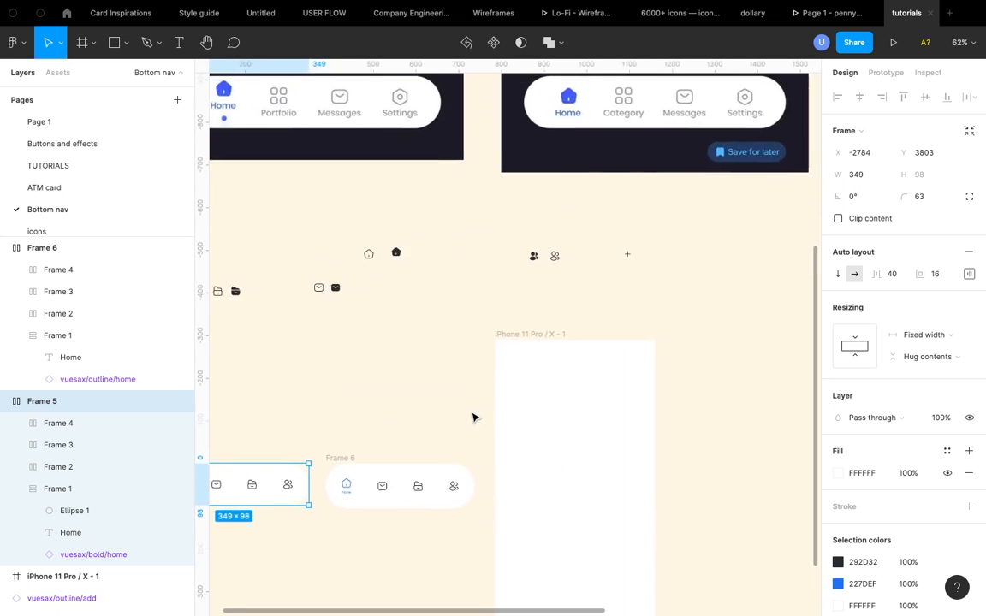
scroll(609, 289, right, 3)
scroll(610, 289, up, 1)
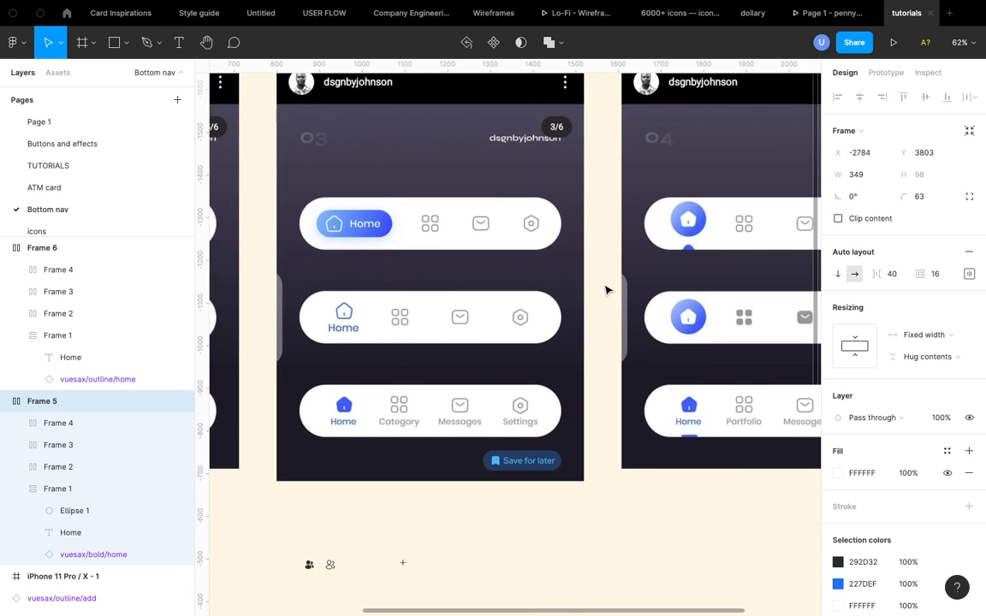
scroll(605, 457, up, 2)
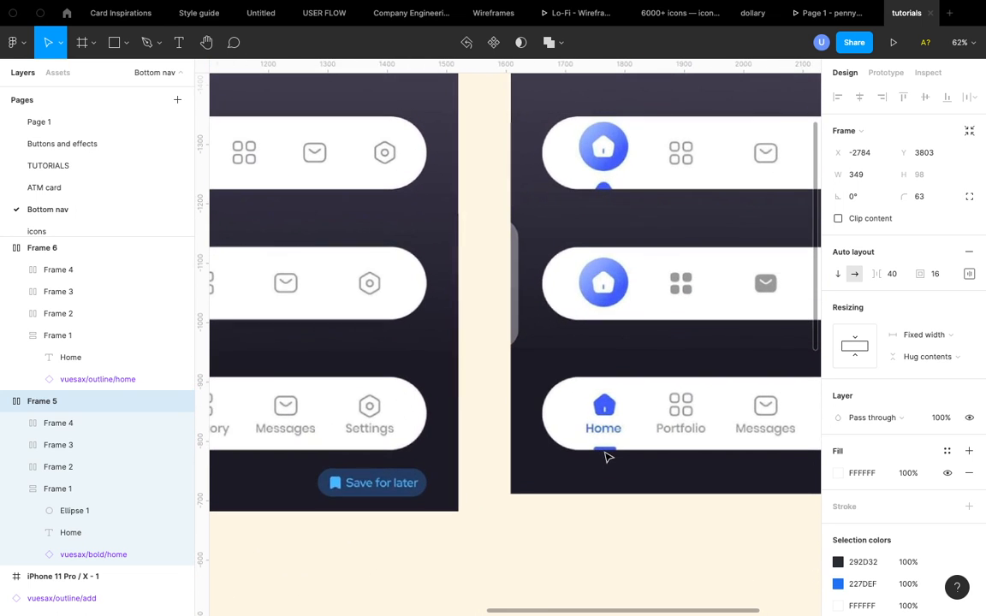
scroll(605, 449, right, 2)
scroll(605, 449, down, 1)
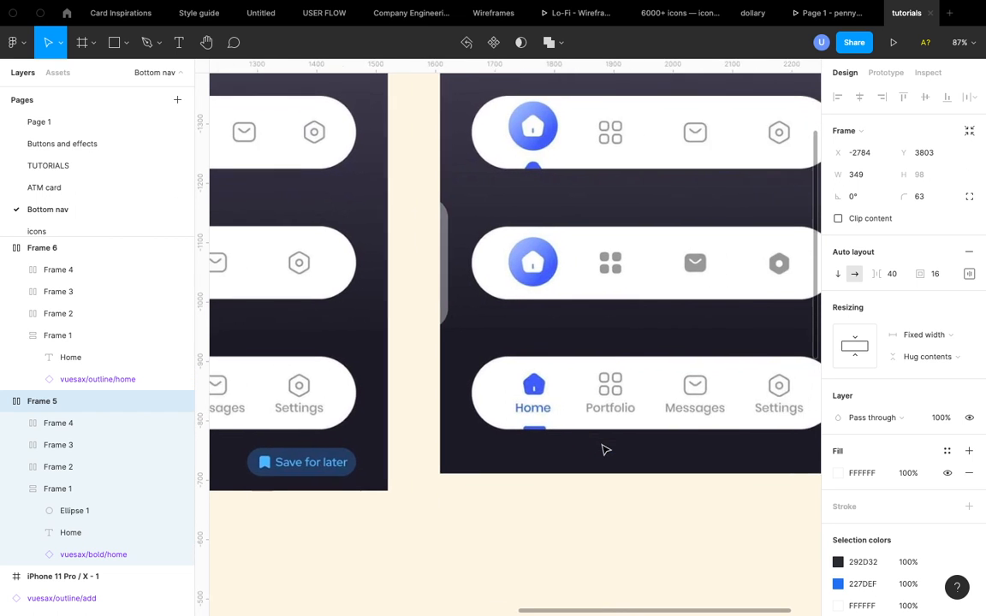
scroll(493, 431, down, 5)
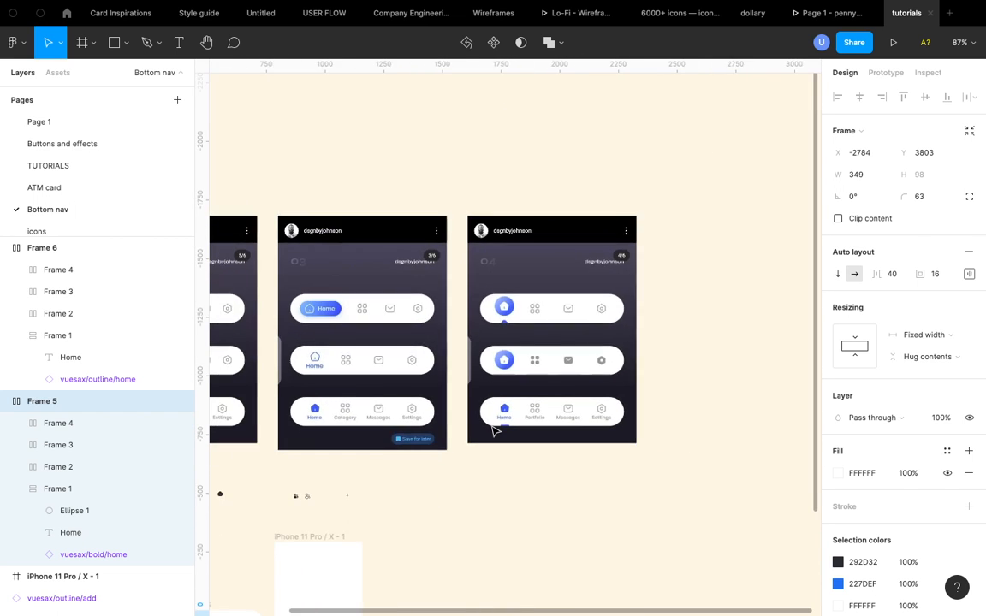
scroll(428, 466, down, 3)
scroll(366, 398, up, 5)
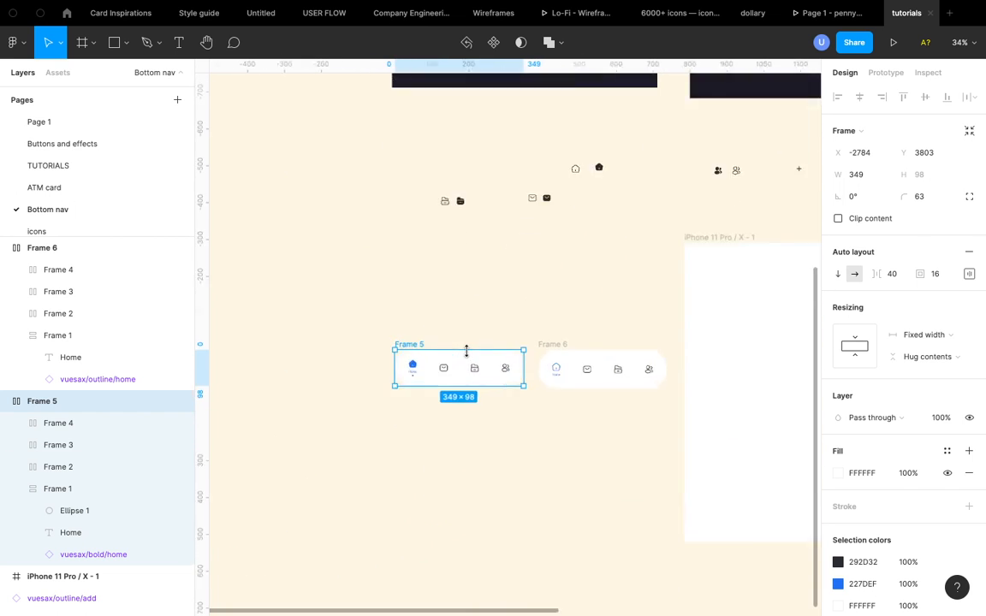
scroll(358, 398, up, 4)
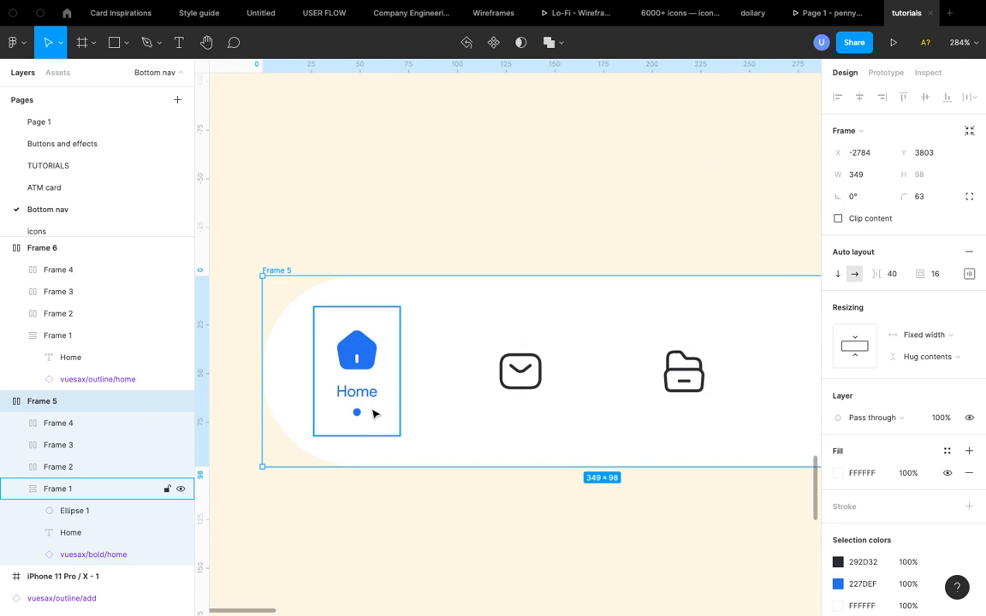
scroll(376, 412, down, 4)
scroll(374, 409, up, 1)
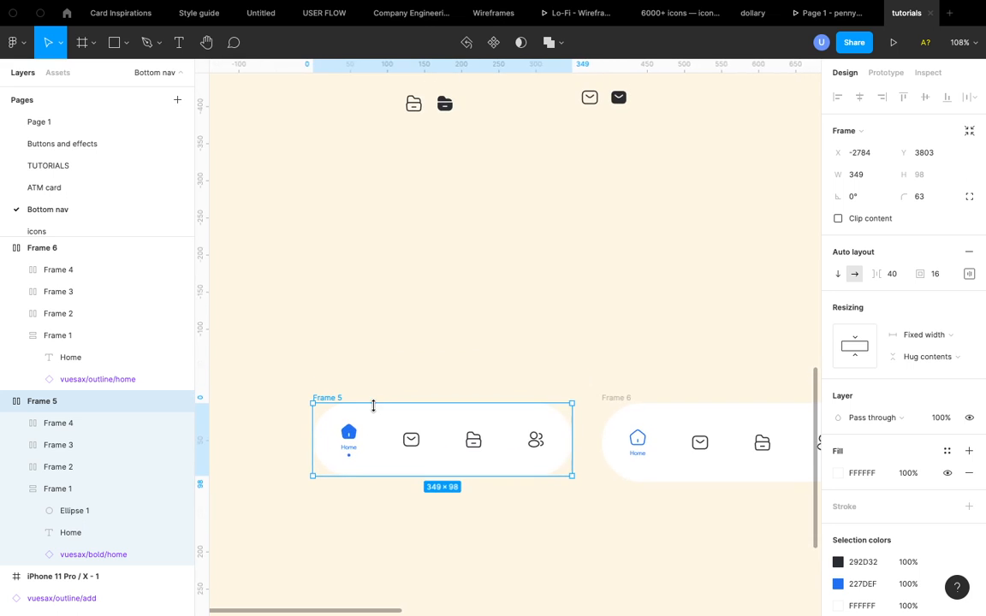
scroll(356, 470, up, 4)
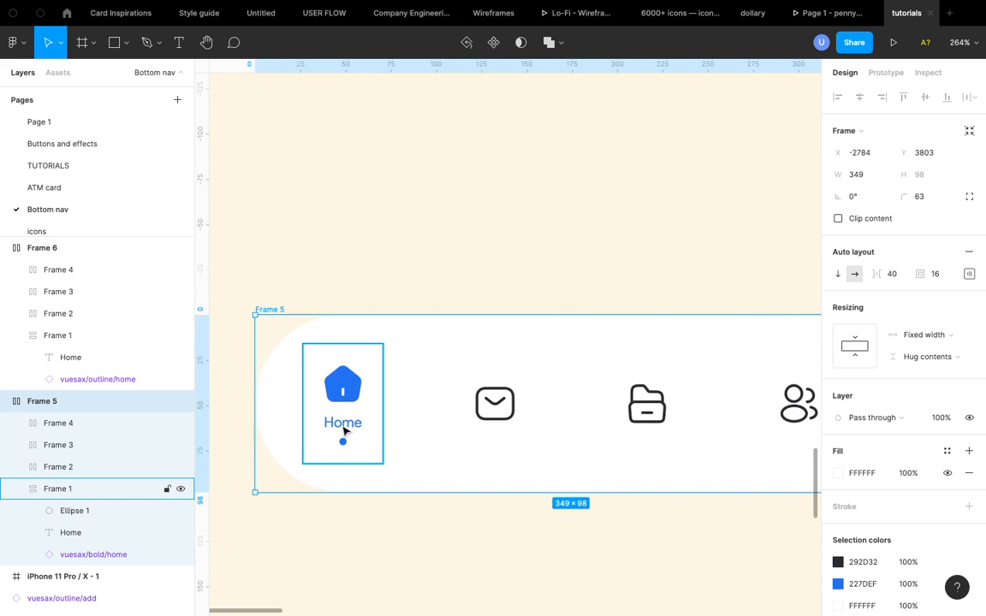
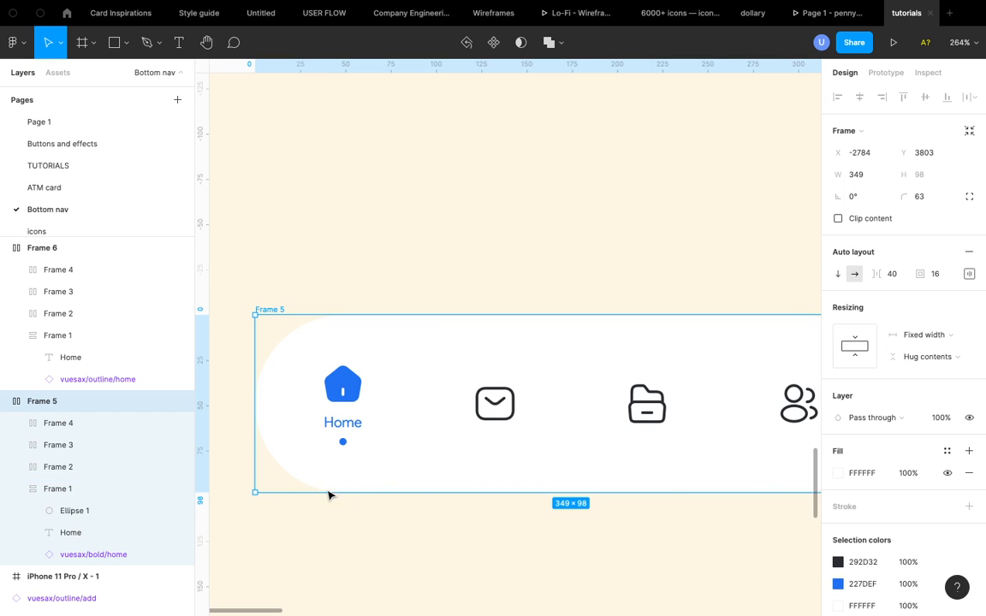
- Duplicate the Frame 5 nav bar to create a new variant
scroll(453, 479, down, 10)
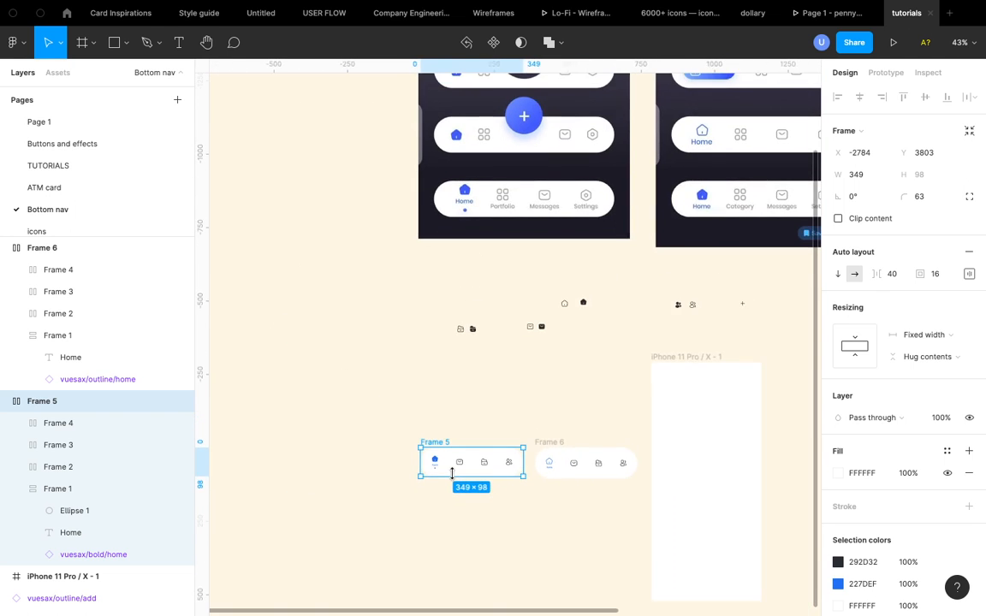
scroll(453, 480, up, 3)
scroll(454, 479, right, 3)
scroll(544, 259, right, 2)
scroll(544, 259, up, 2)
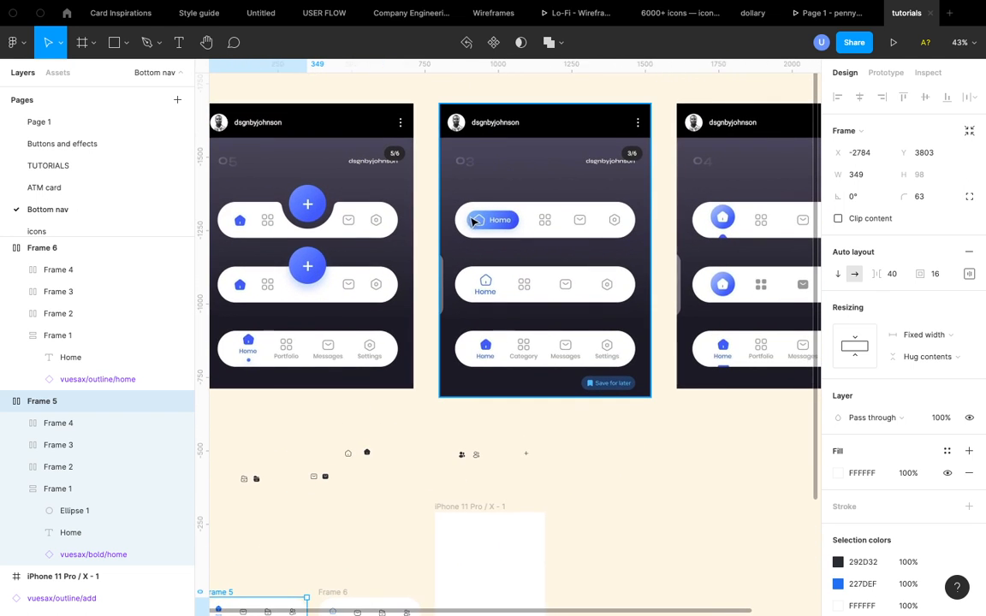
scroll(466, 363, down, 5)
scroll(467, 363, left, 1)
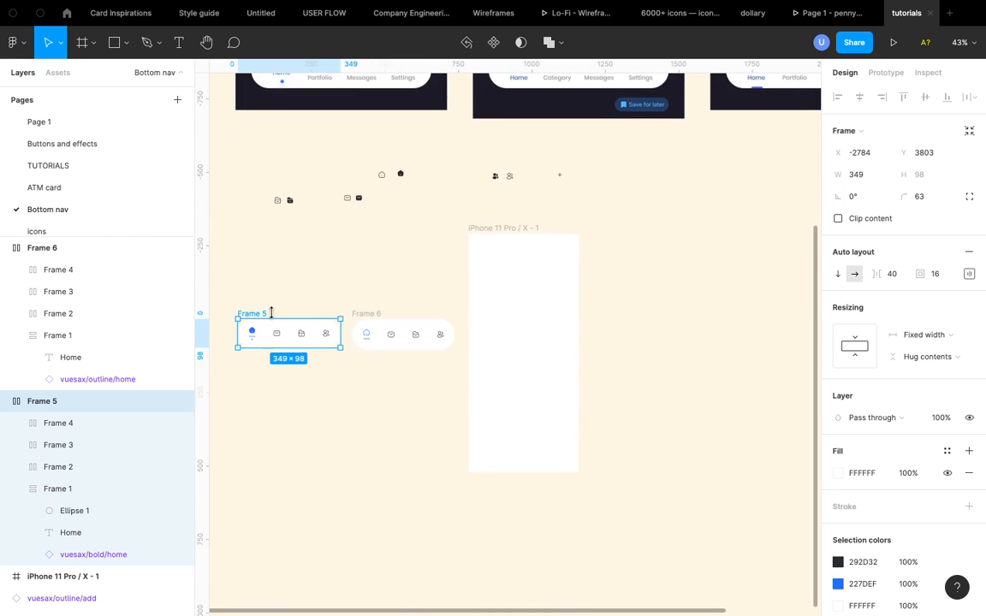
key(ctrl+d)
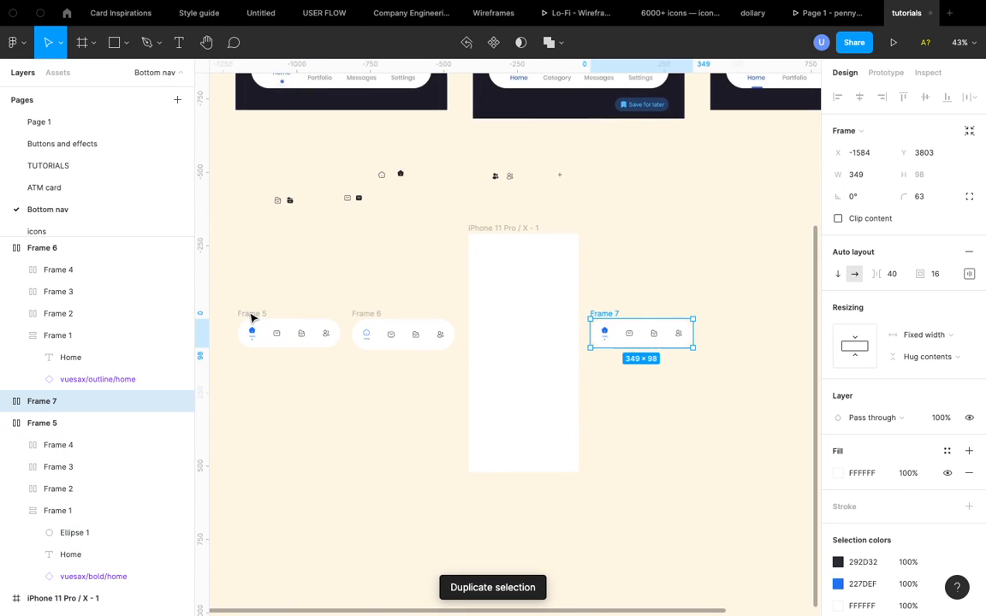
- Switch the duplicated nav bar's home item auto layout direction to horizontal
key(shift+2)
scroll(643, 347, right, 3)
scroll(644, 347, up, 1)
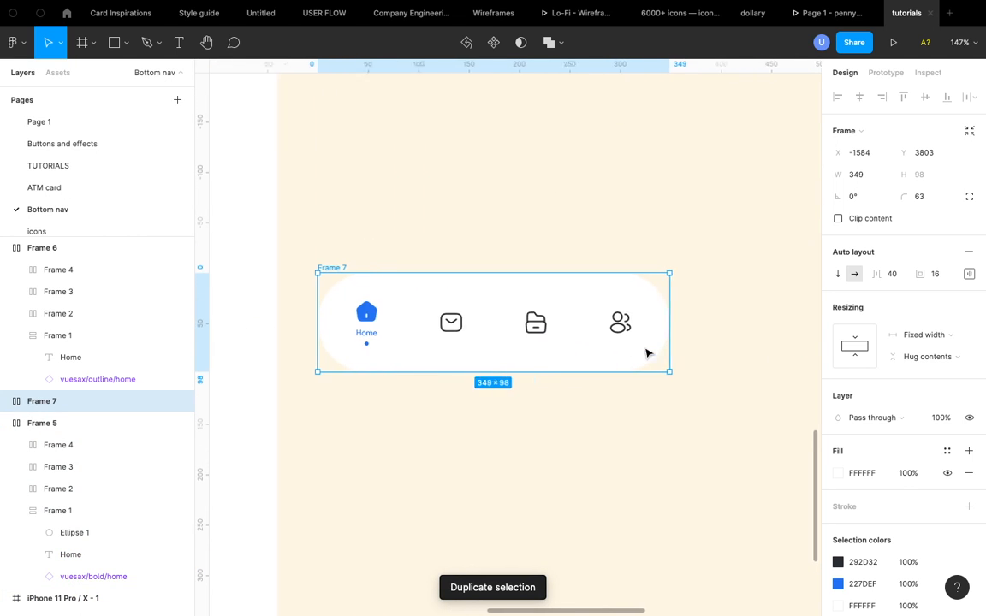
click(358, 331)
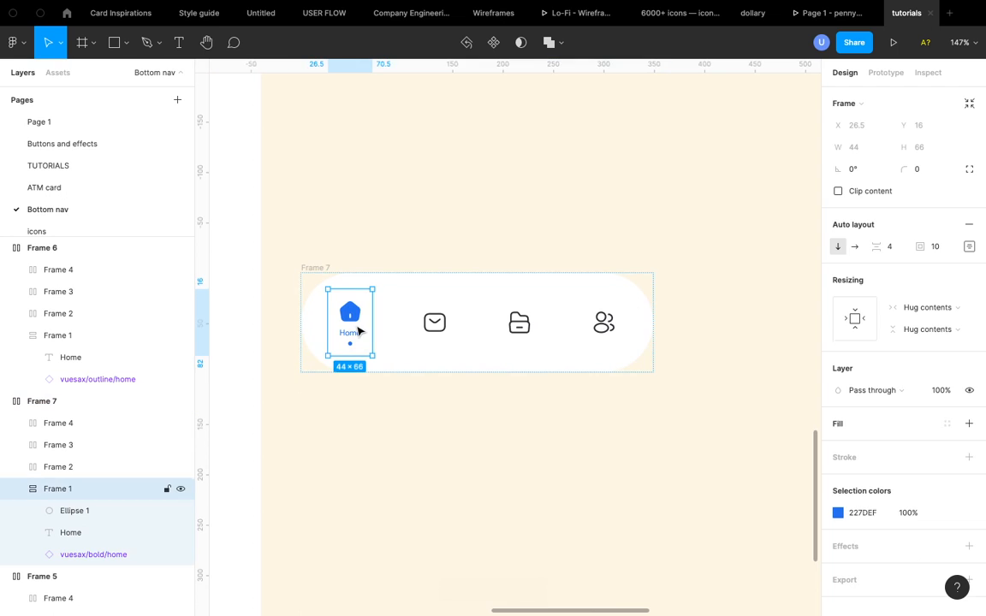
click(854, 247)
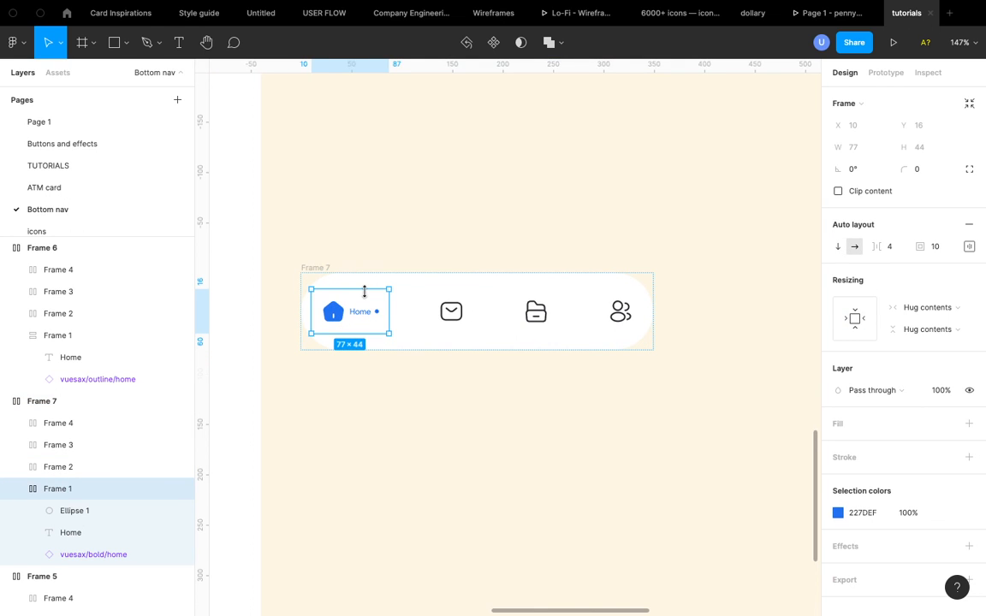
- Hide the dot inside the new nav bar's home item
scroll(365, 291, up, 5)
scroll(365, 292, down, 4)
scroll(367, 295, right, 2)
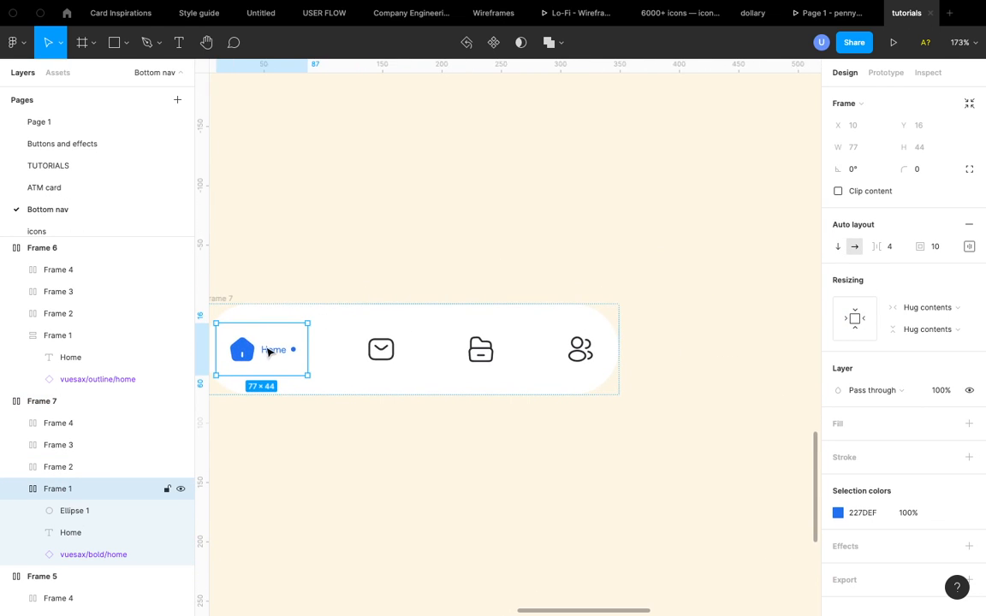
double_click(293, 350)
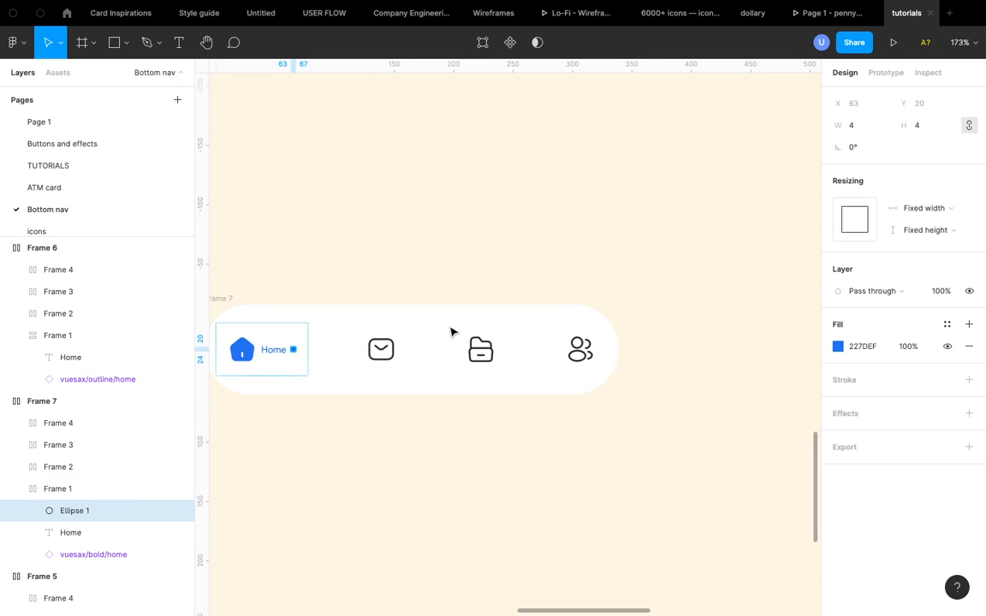
click(180, 511)
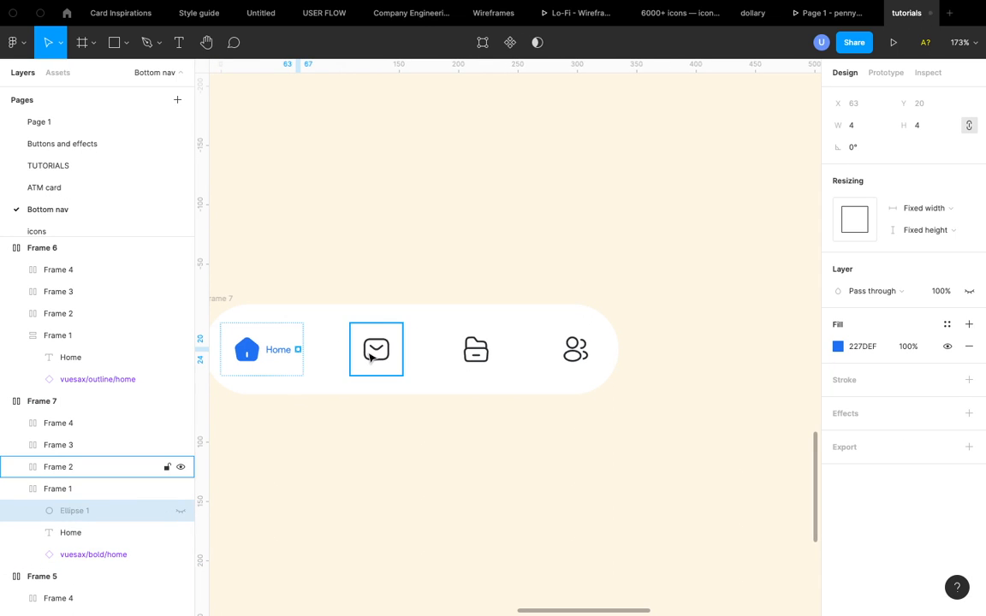
click(285, 375)
- Resize the home item's height to about 31
scroll(299, 375, left, 2)
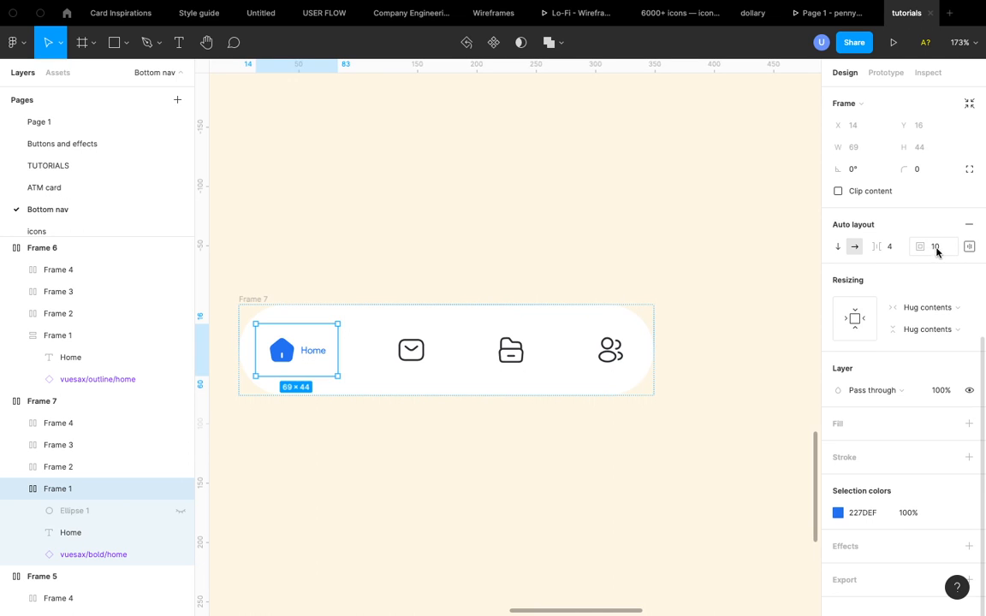
scroll(297, 402, up, 5)
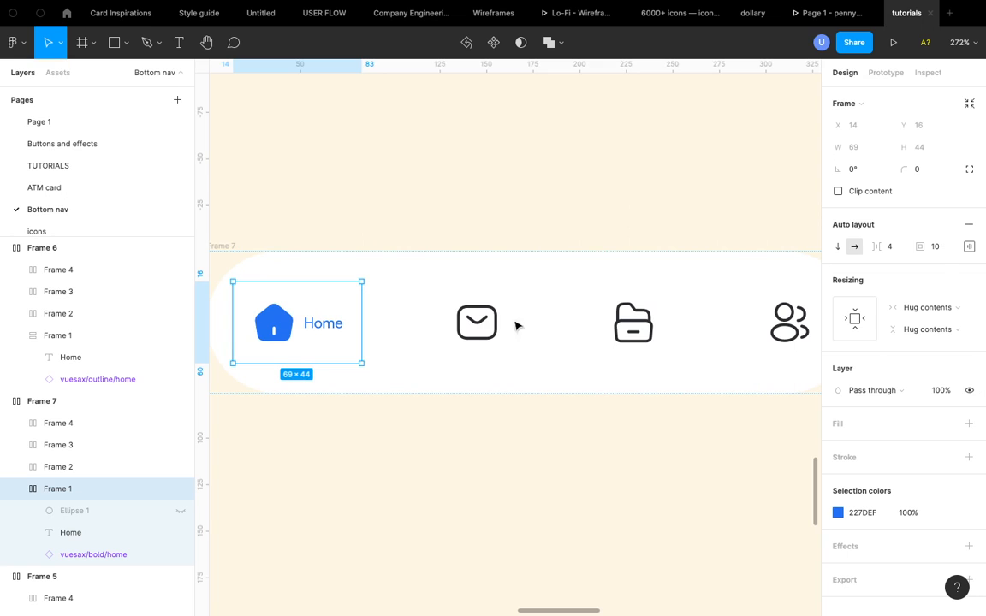
drag(301, 365, 303, 340)
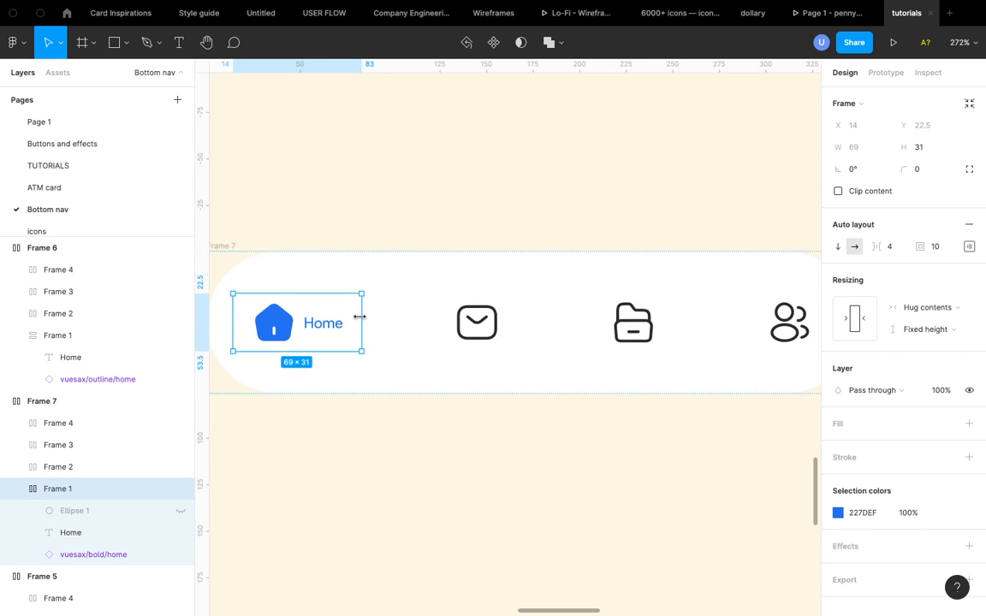
- Add a fill to the home item and set it to blue 227DEF sampled from the home icon
click(969, 424)
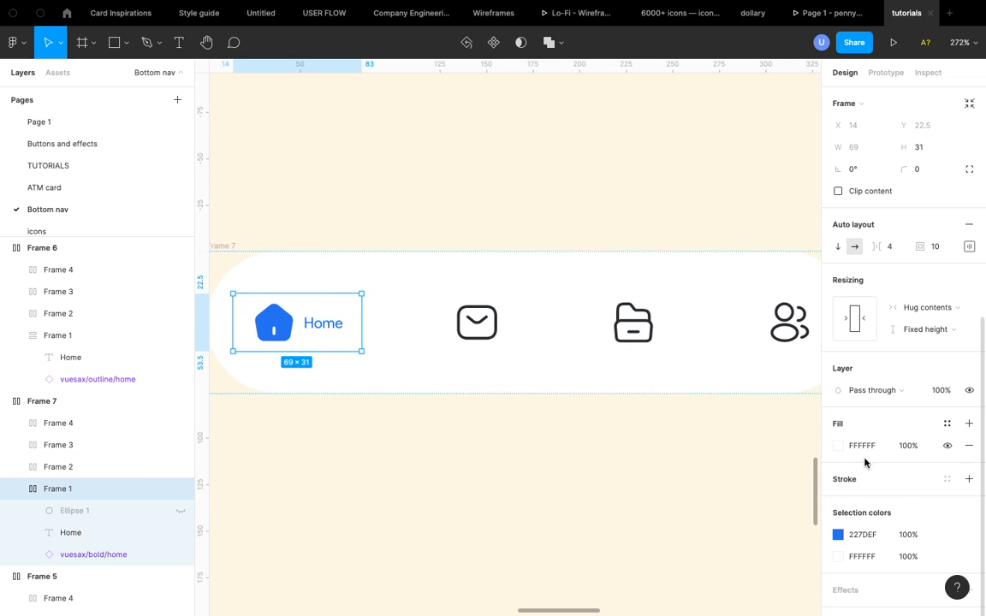
click(838, 446)
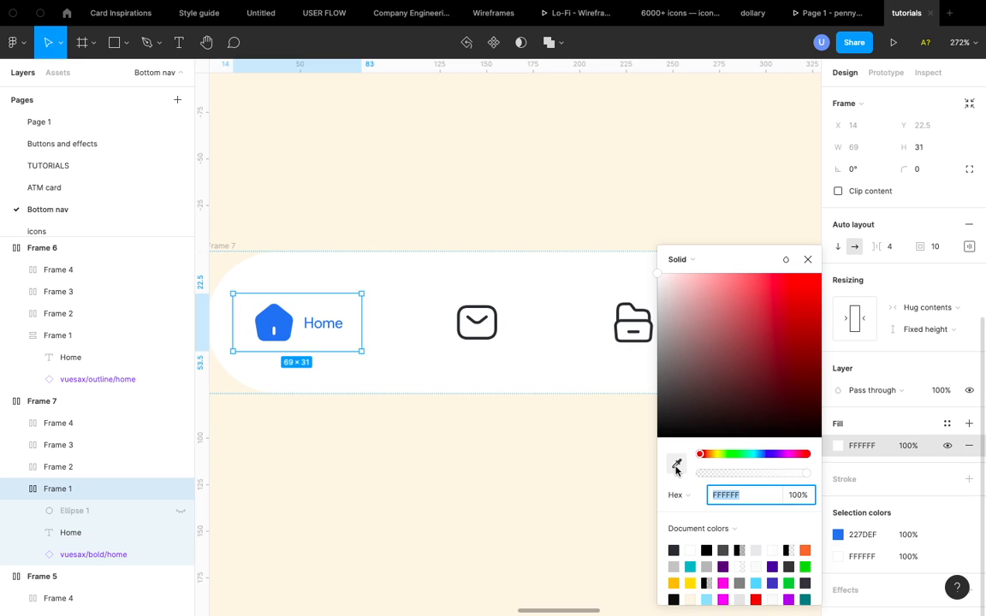
click(677, 463)
click(269, 317)
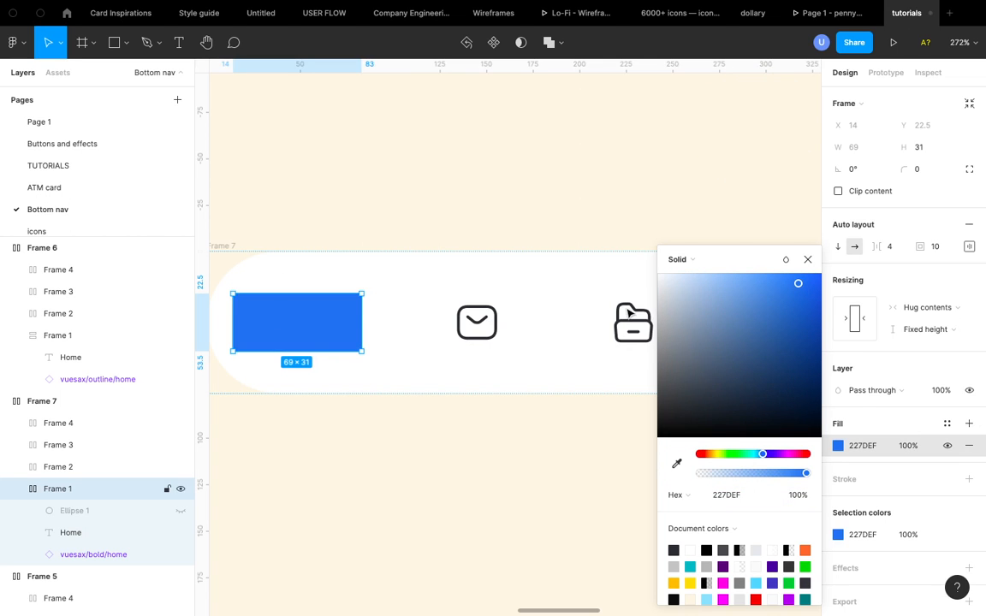
click(806, 261)
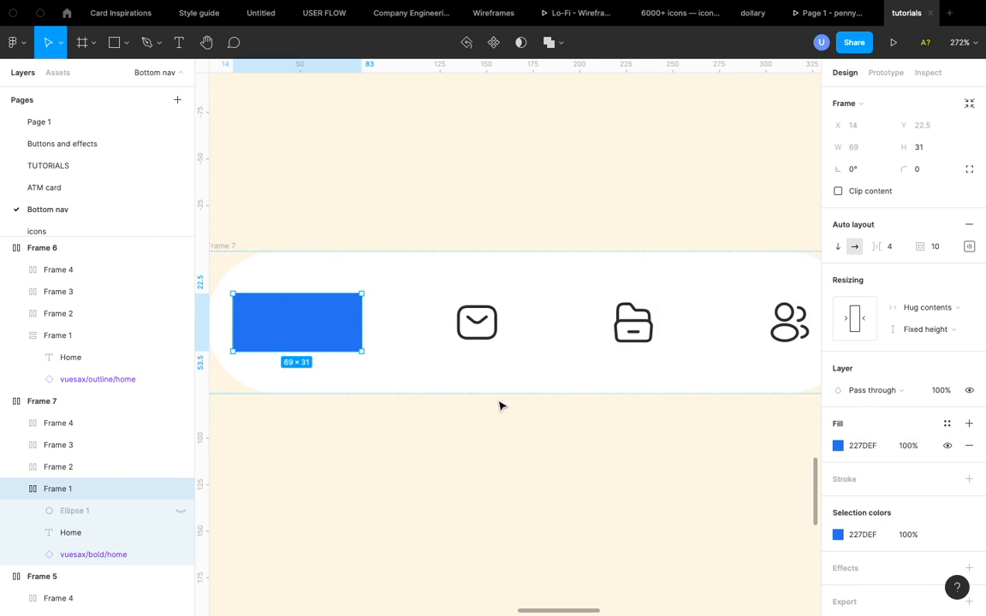
- Change the home icon and label colour to white FFF
key(Return)
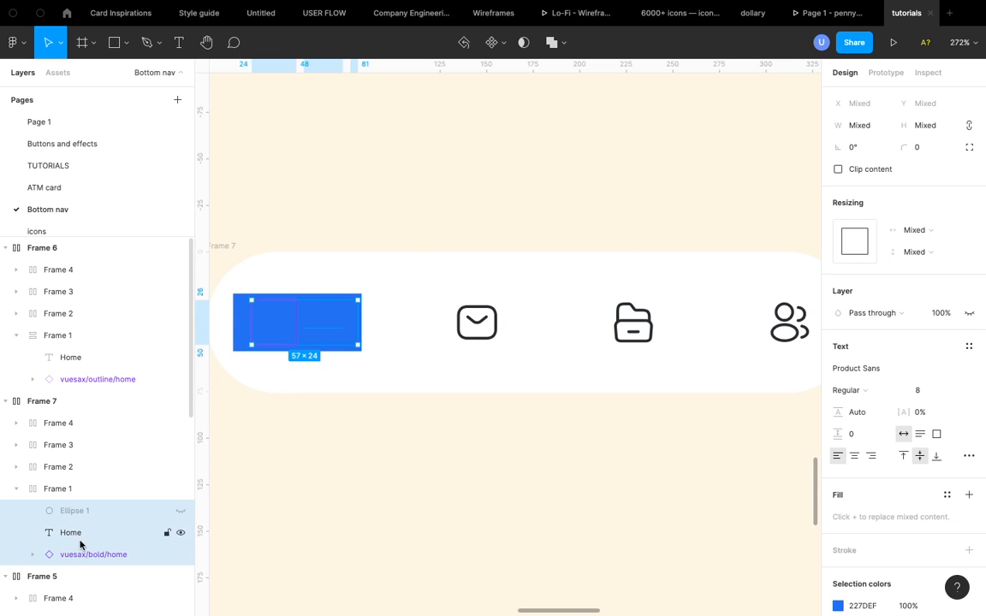
scroll(865, 514, down, 3)
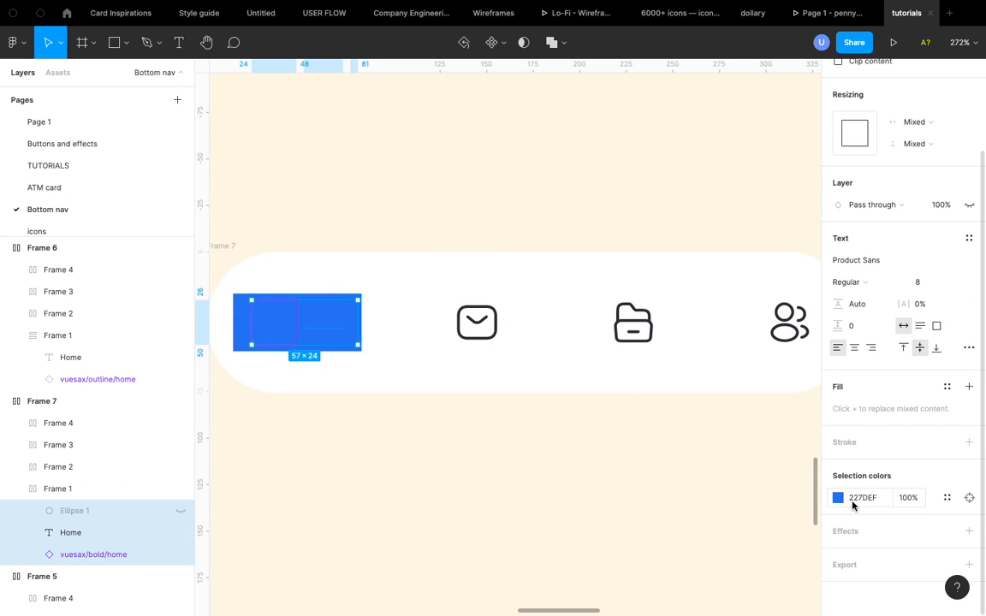
click(851, 502)
text(fff)
key(Return)
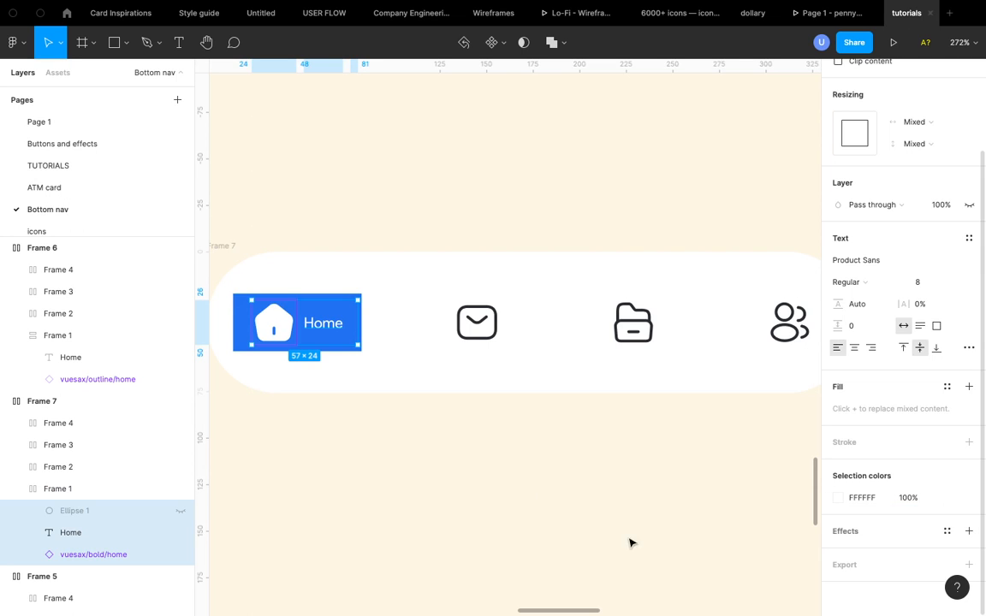
- Round the home item's corners into a pill shape
click(359, 268)
click(319, 322)
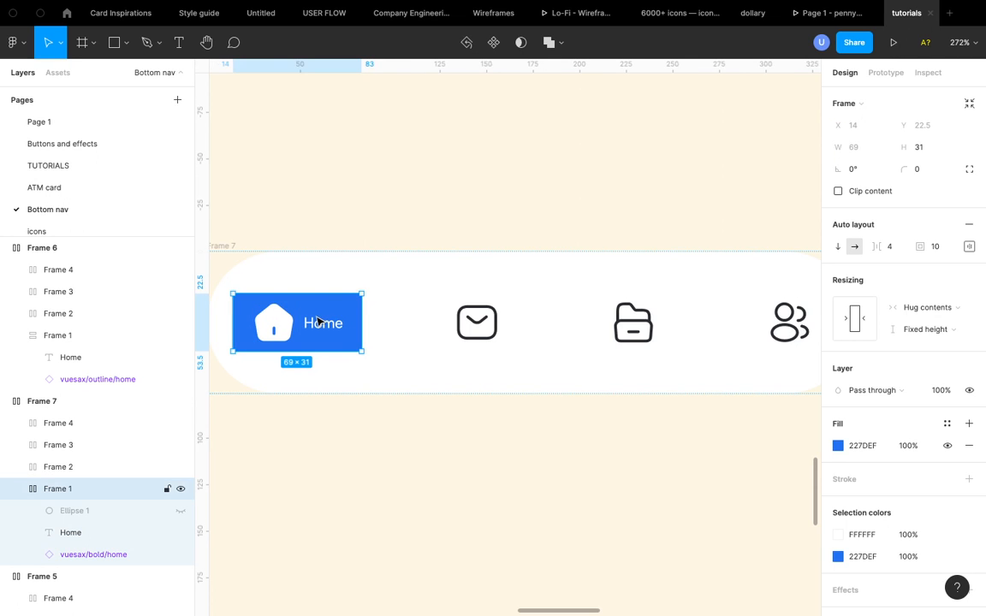
click(927, 170)
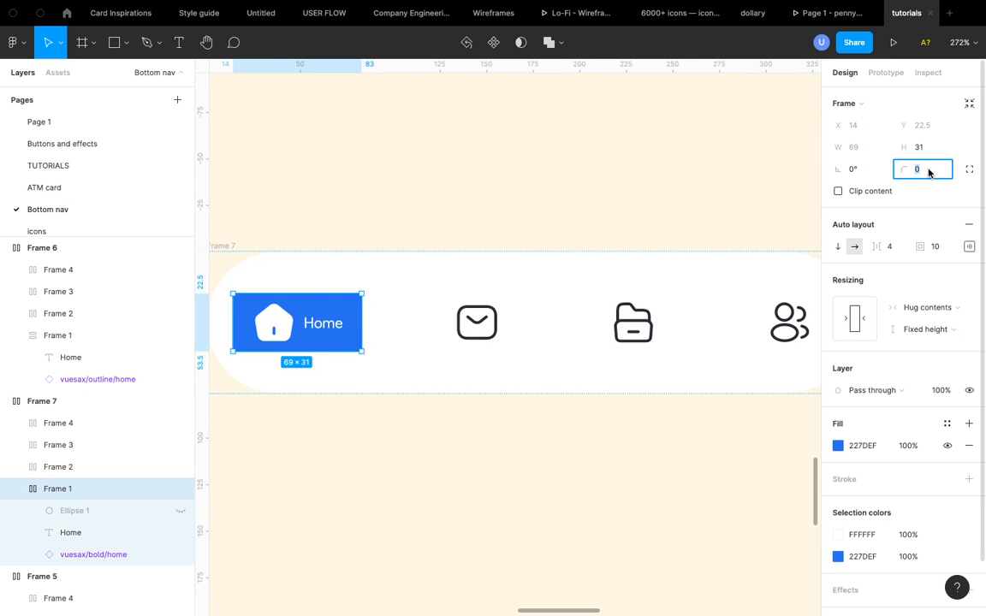
key(Return)
click(478, 436)
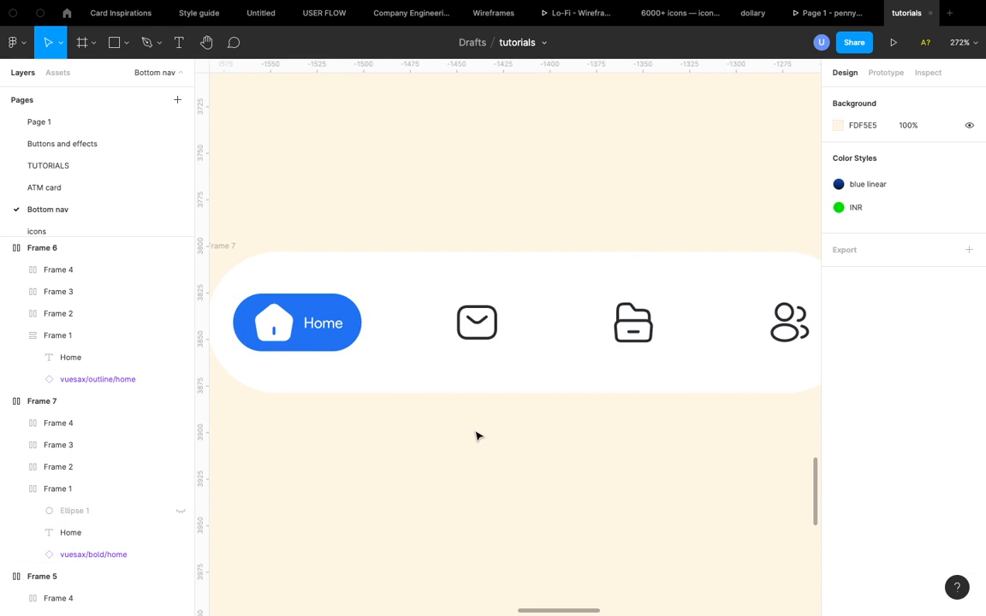
- Examine the new nav bar variant alongside the other variants and reference designs
scroll(476, 439, down, 3)
click(392, 385)
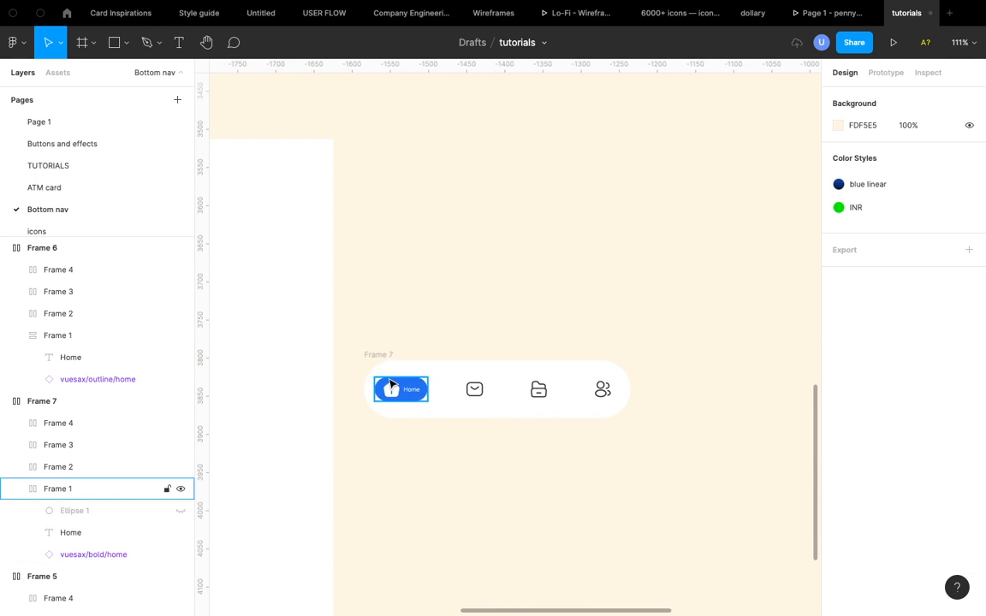
scroll(391, 385, up, 5)
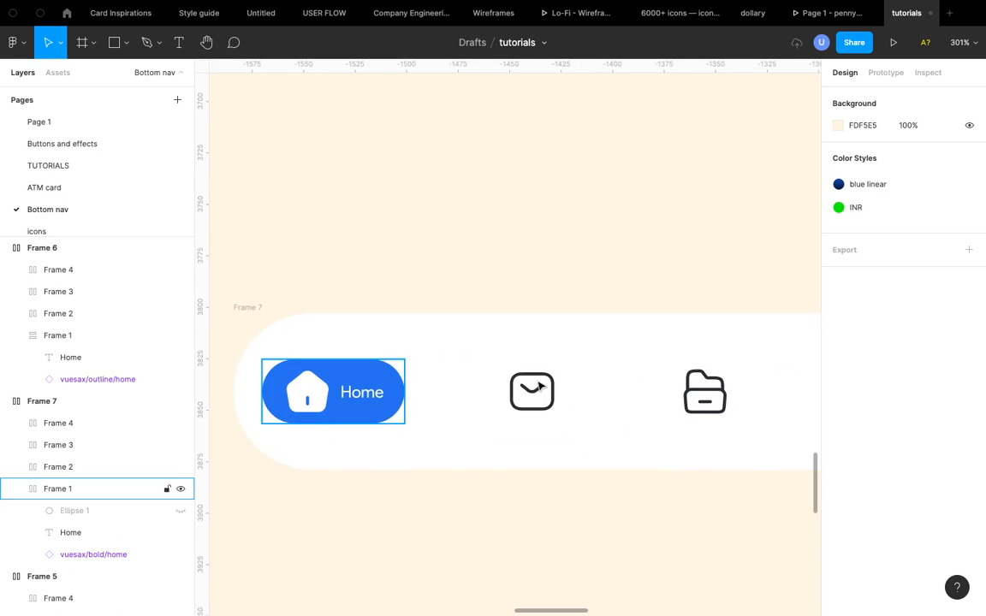
click(540, 386)
scroll(566, 381, down, 3)
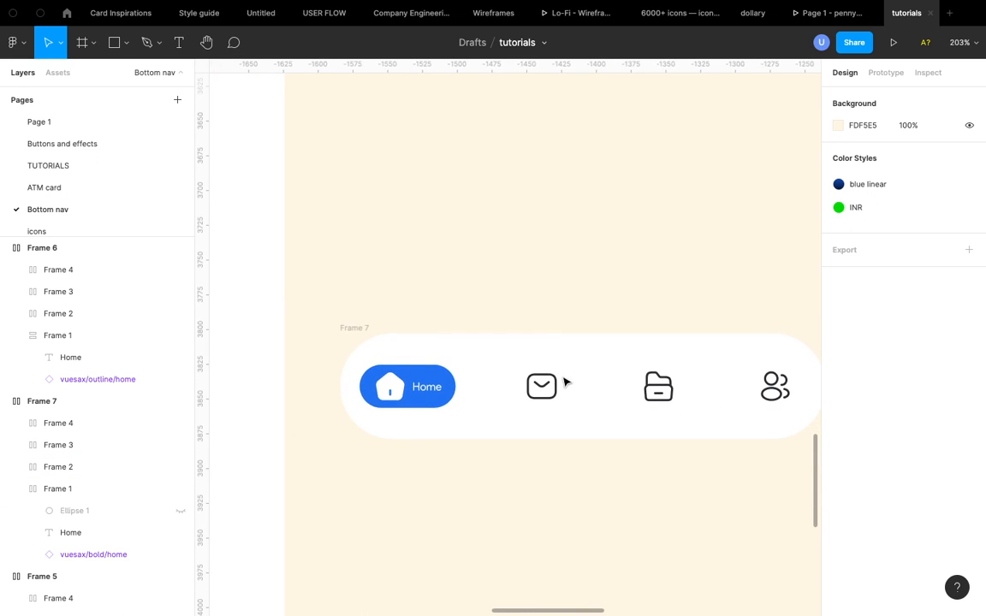
scroll(565, 382, right, 2)
scroll(565, 382, down, 1)
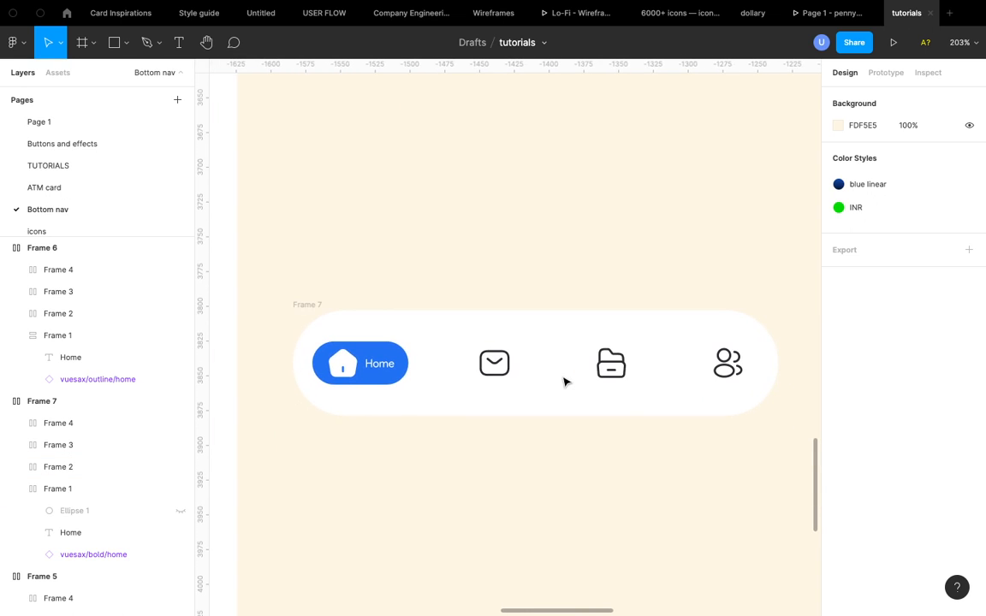
click(384, 383)
scroll(380, 374, down, 5)
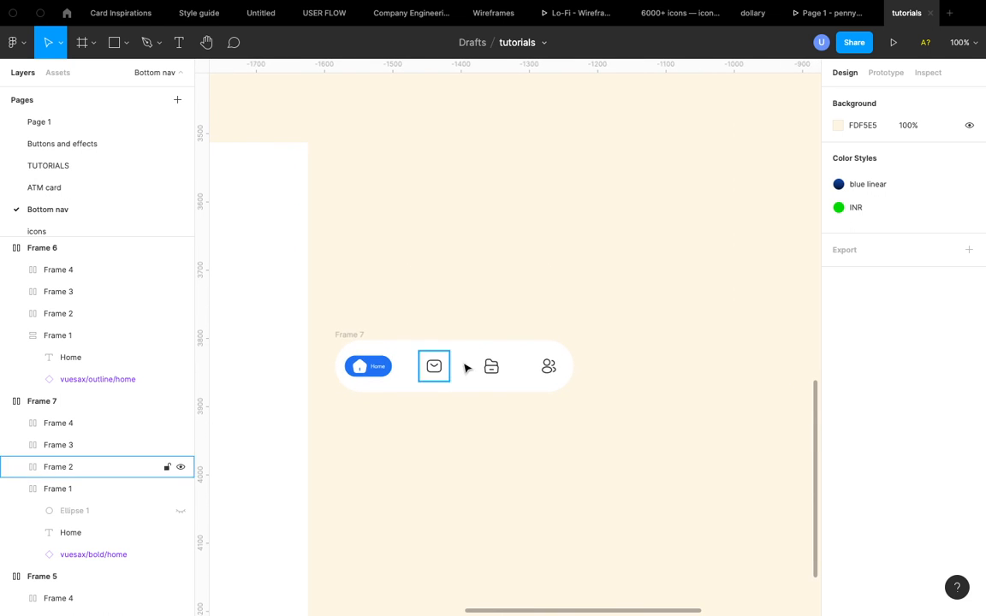
scroll(434, 362, down, 5)
scroll(435, 360, up, 3)
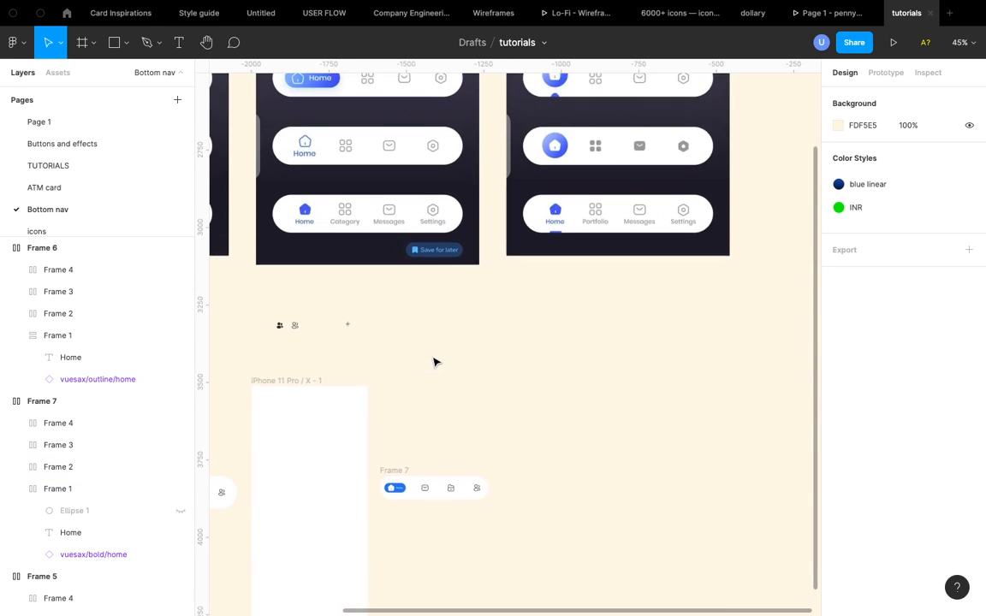
scroll(434, 363, up, 1)
scroll(392, 363, down, 1)
scroll(392, 363, left, 1)
scroll(392, 362, up, 4)
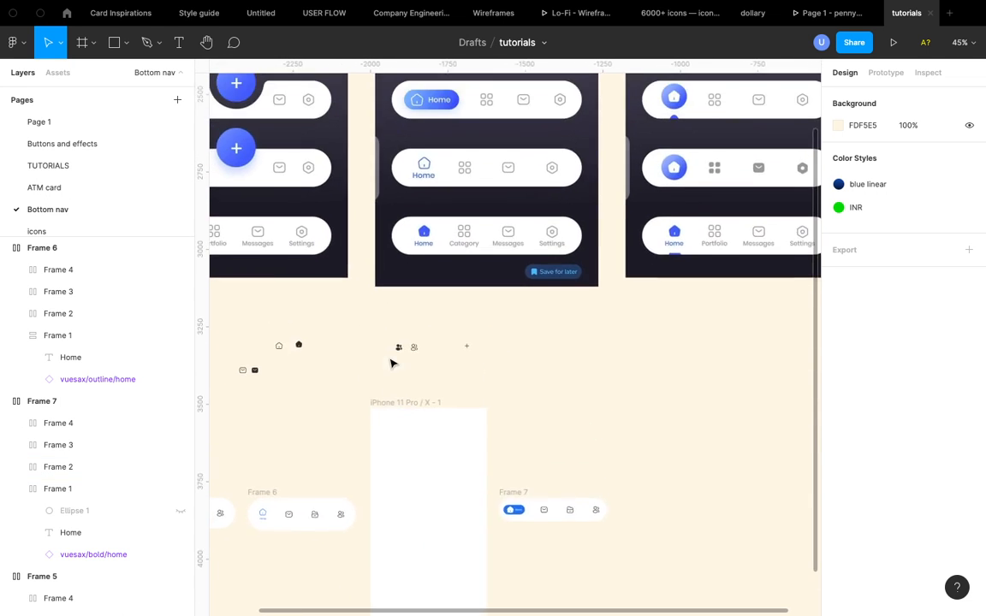
scroll(330, 287, left, 1)
scroll(329, 286, left, 1)
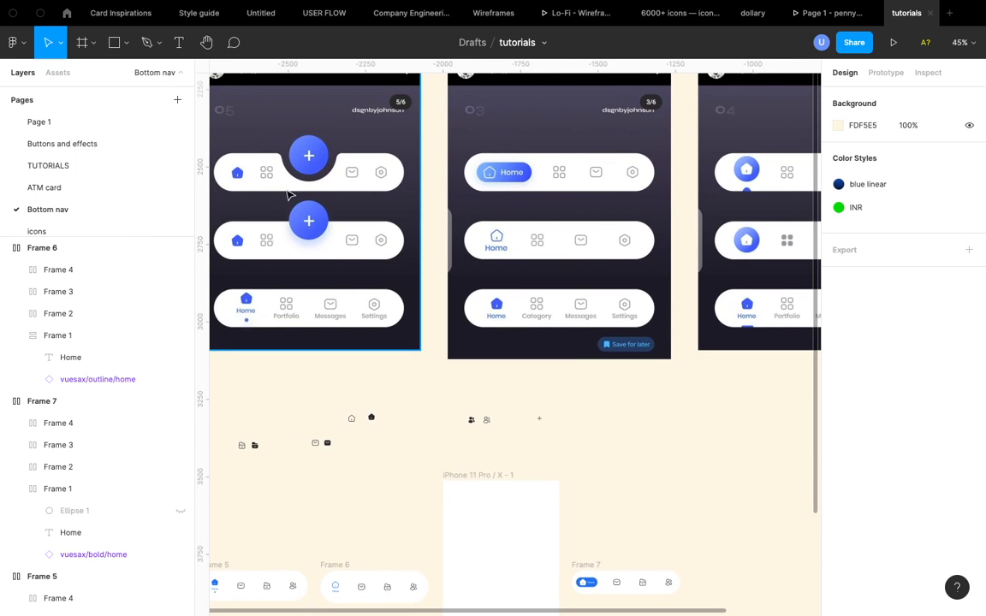
scroll(381, 256, down, 5)
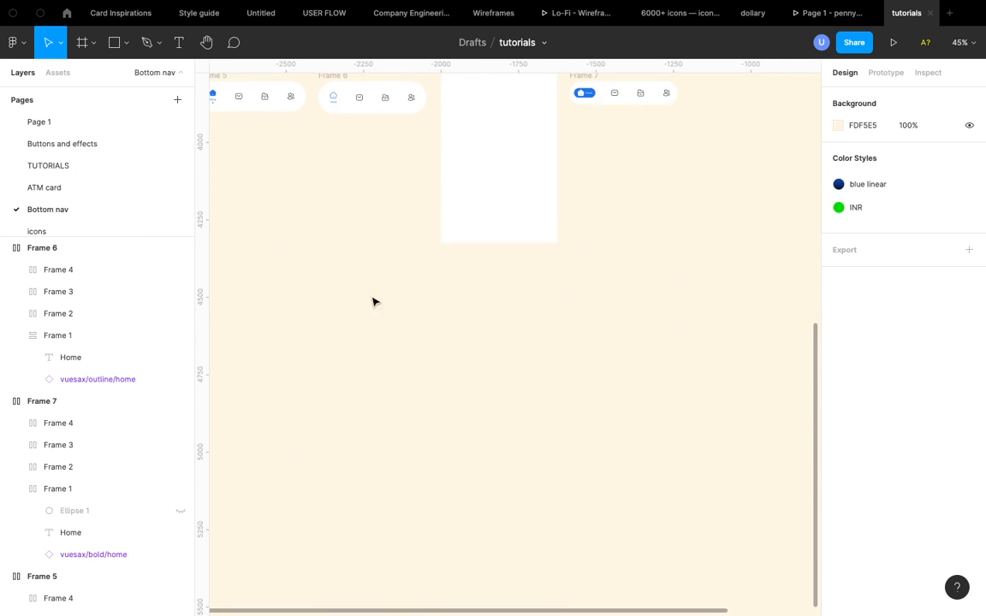
scroll(368, 295, up, 1)
scroll(350, 278, left, 1)
scroll(298, 225, up, 1)
scroll(296, 226, up, 5)
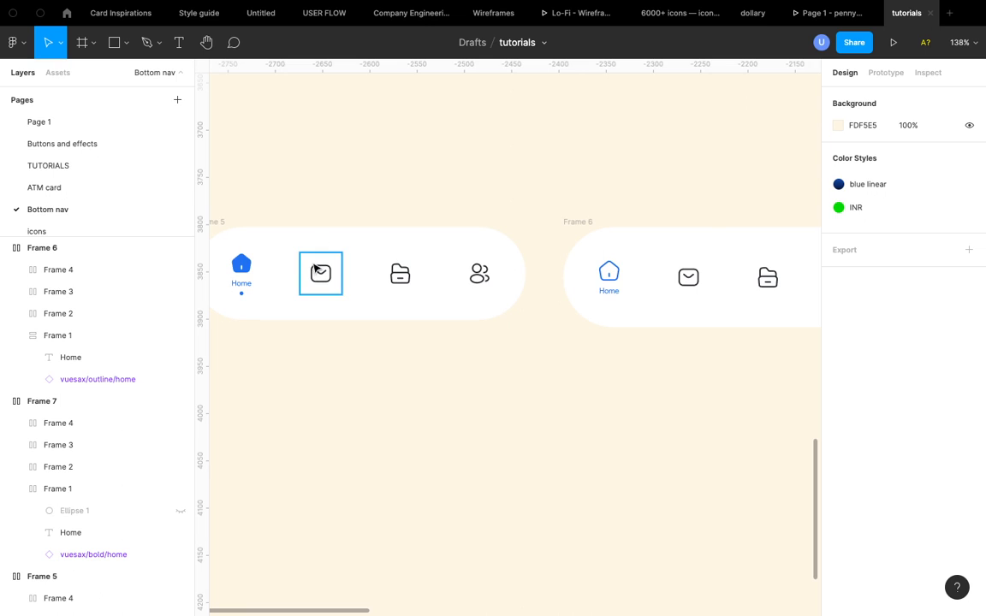
- Select the three inactive icon items in the first nav bar and lighten their colour to grey 6A6A6A
click(317, 271)
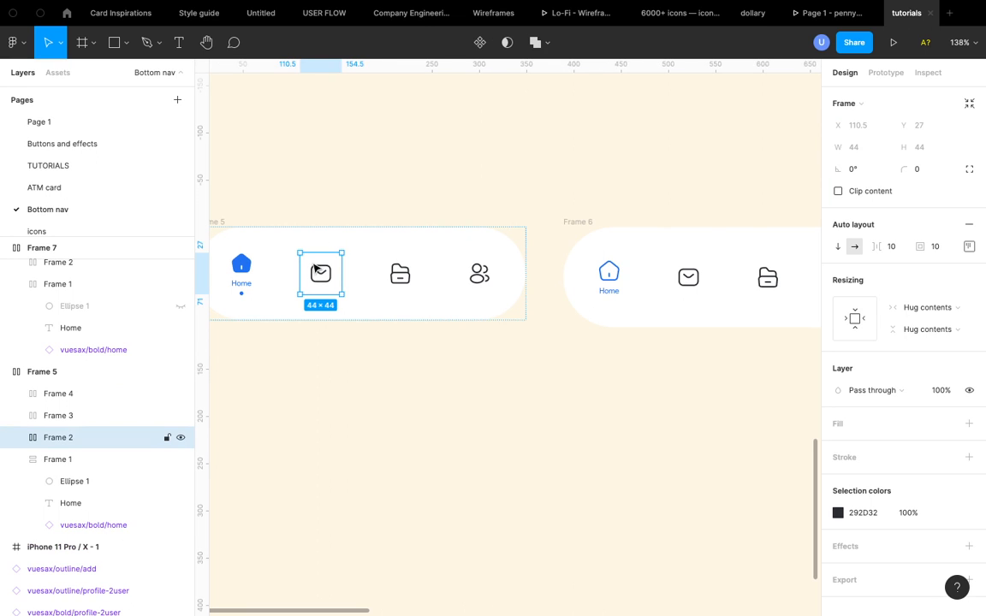
shift+click(399, 273)
shift+click(479, 275)
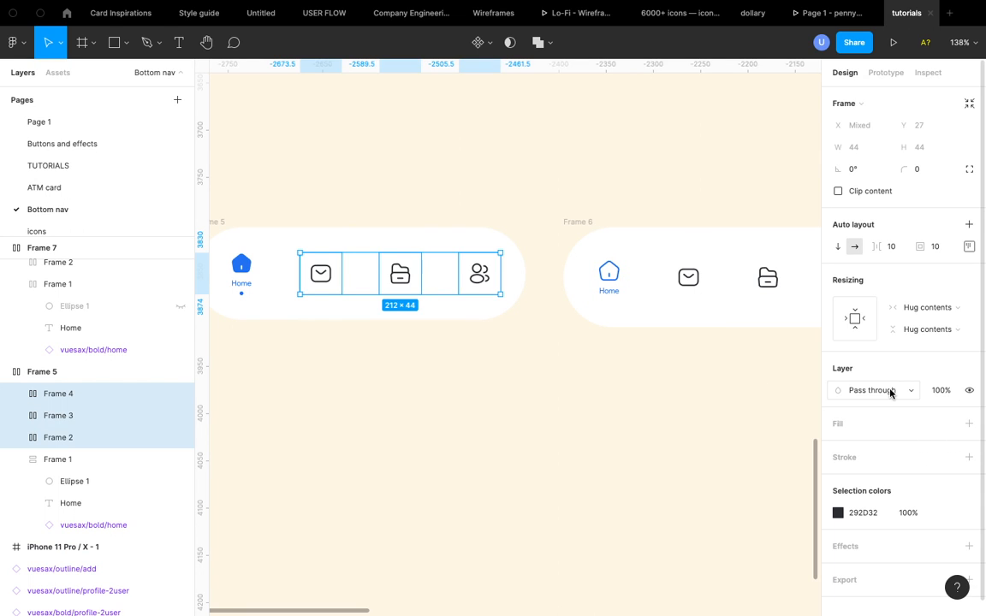
click(838, 513)
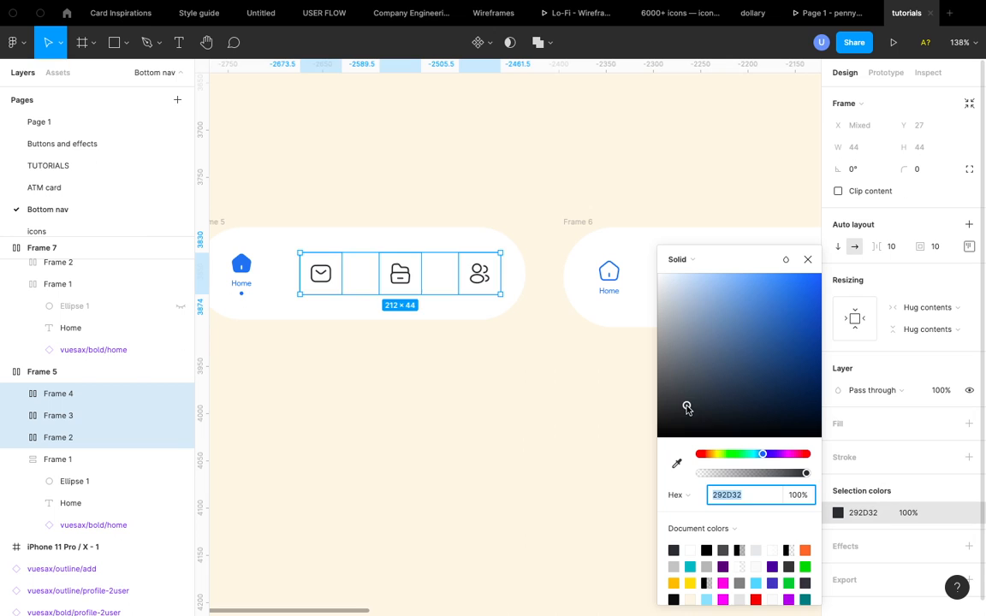
drag(687, 409, 625, 378)
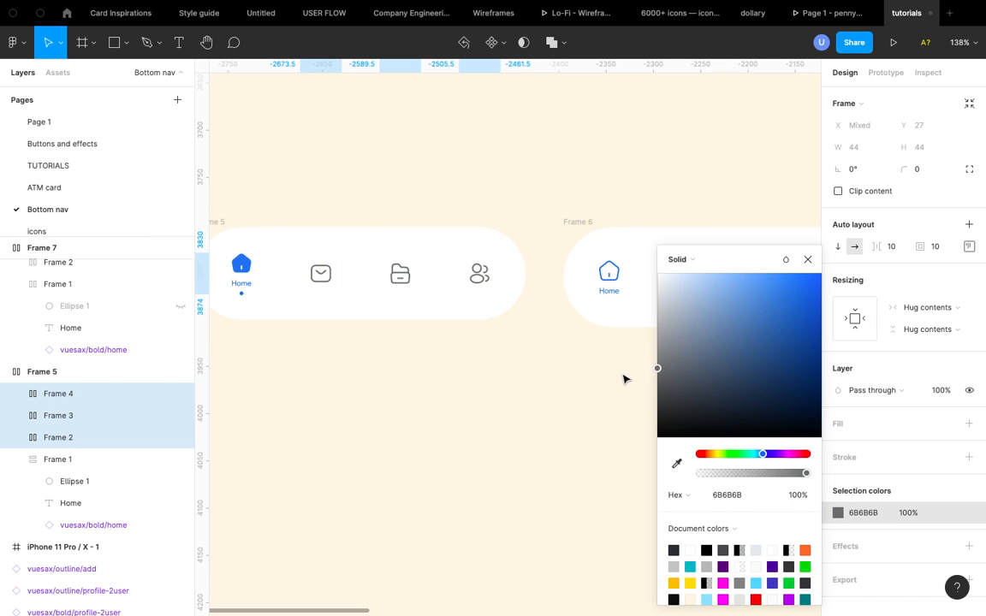
scroll(503, 359, down, 5)
scroll(503, 359, right, 5)
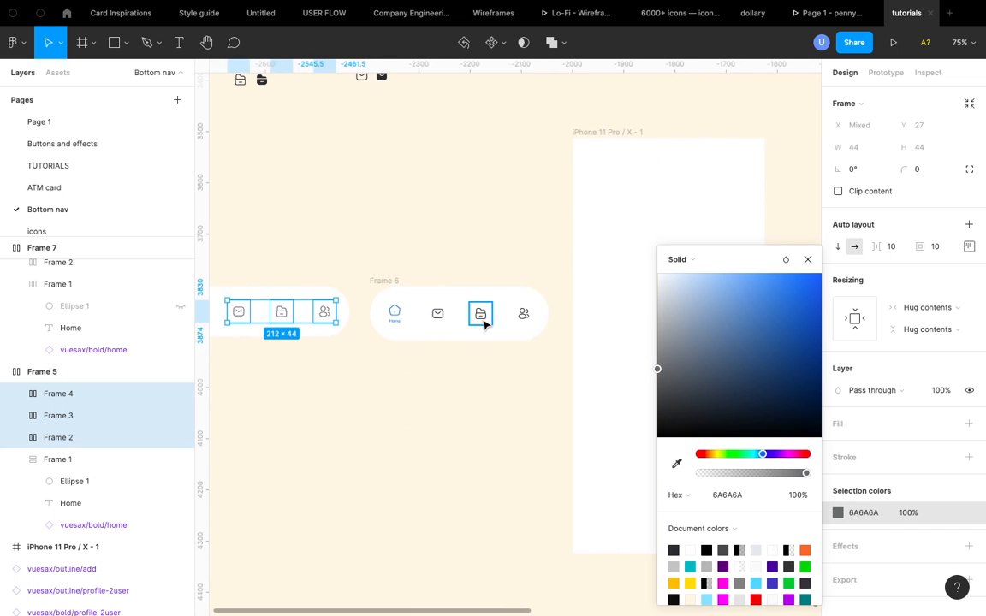
scroll(484, 326, up, 5)
scroll(484, 325, down, 6)
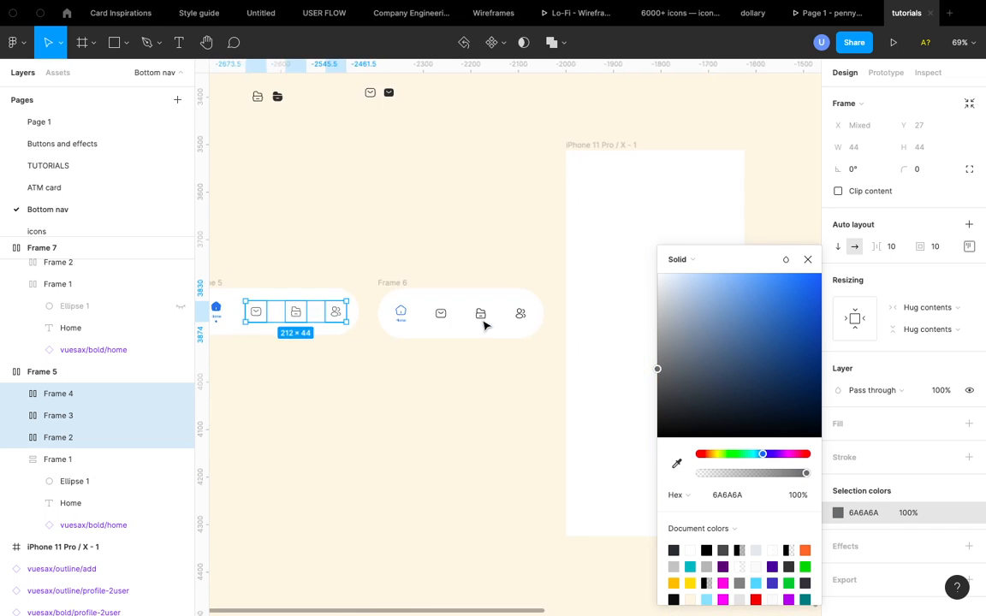
scroll(416, 365, left, 5)
click(416, 365)
- Examine the updated nav bar alongside the other variants and the reference designs
scroll(424, 286, up, 8)
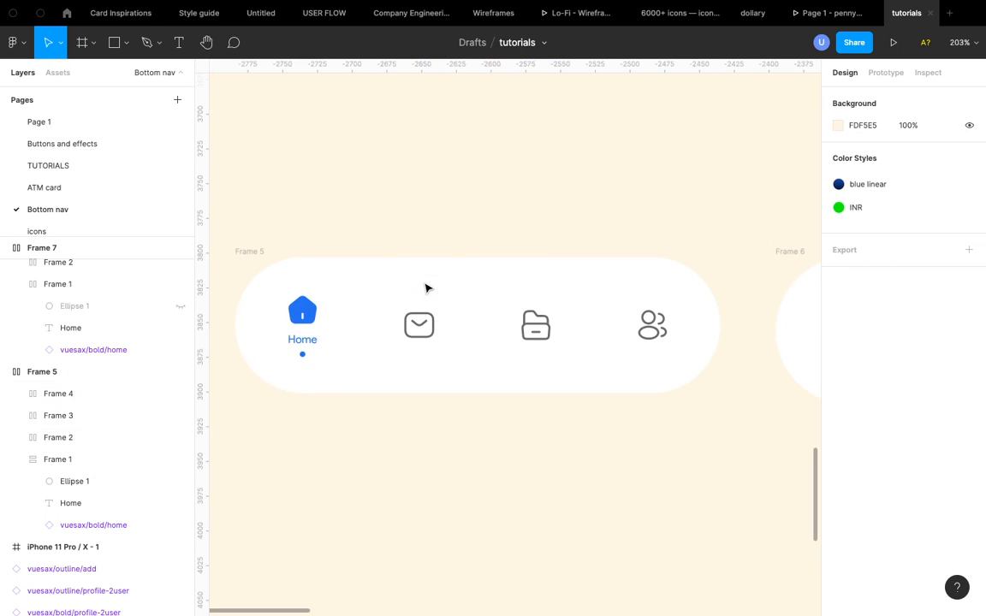
click(308, 341)
click(367, 478)
scroll(368, 479, down, 6)
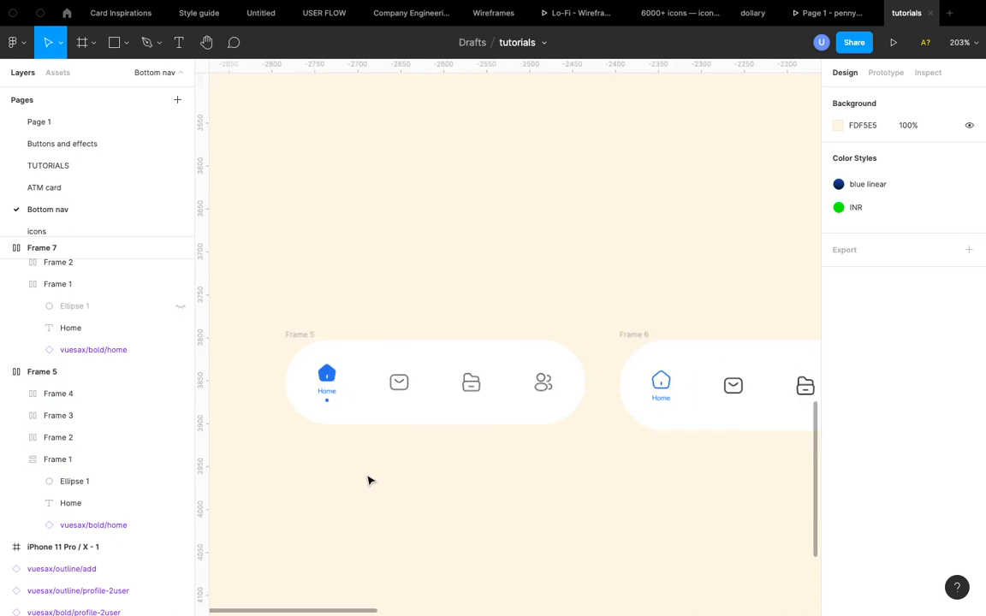
scroll(368, 480, down, 4)
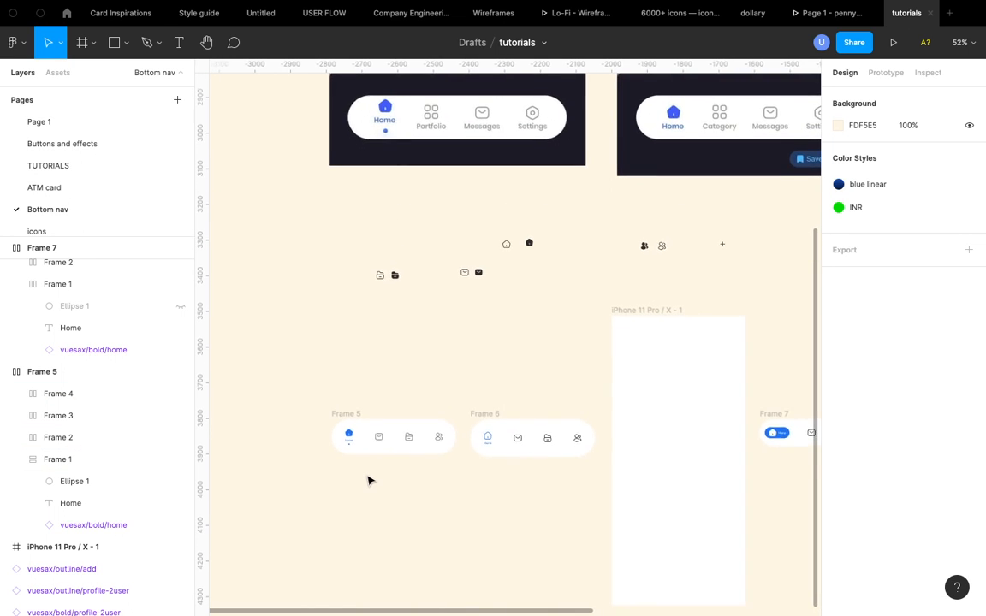
scroll(368, 480, up, 5)
scroll(368, 480, up, 3)
scroll(368, 480, right, 7)
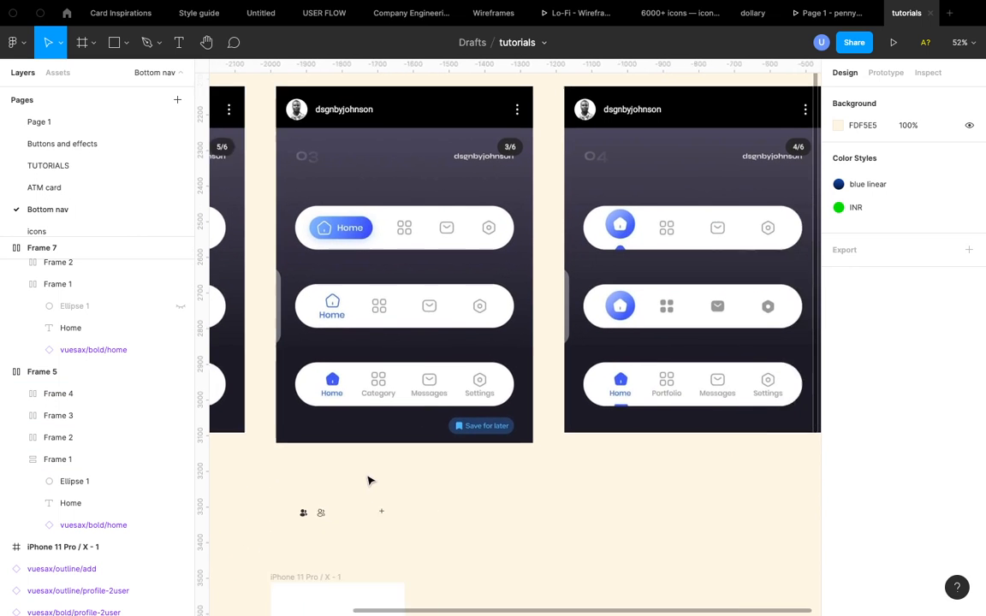
scroll(368, 477, left, 6)
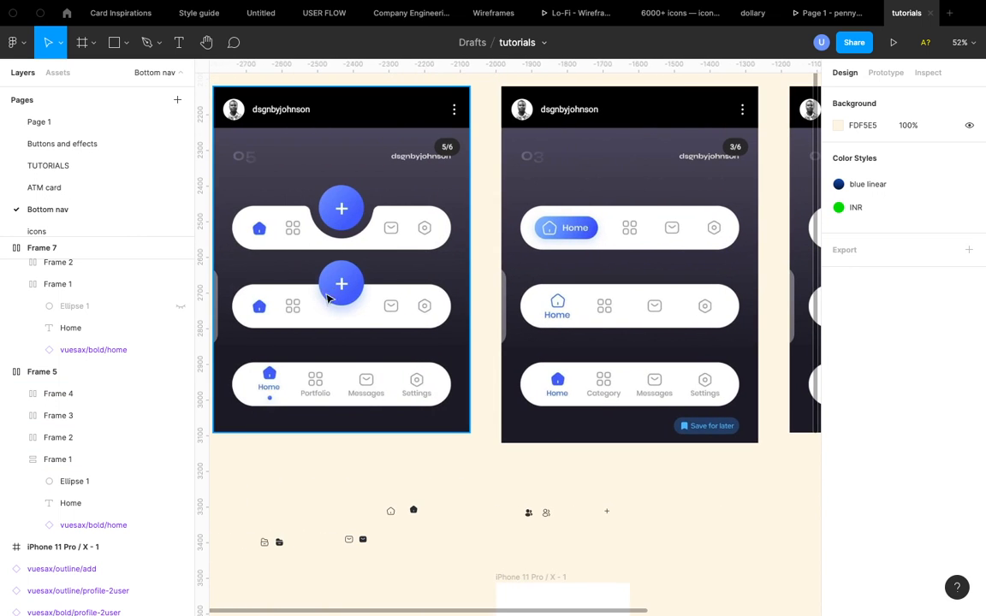
scroll(351, 287, right, 8)
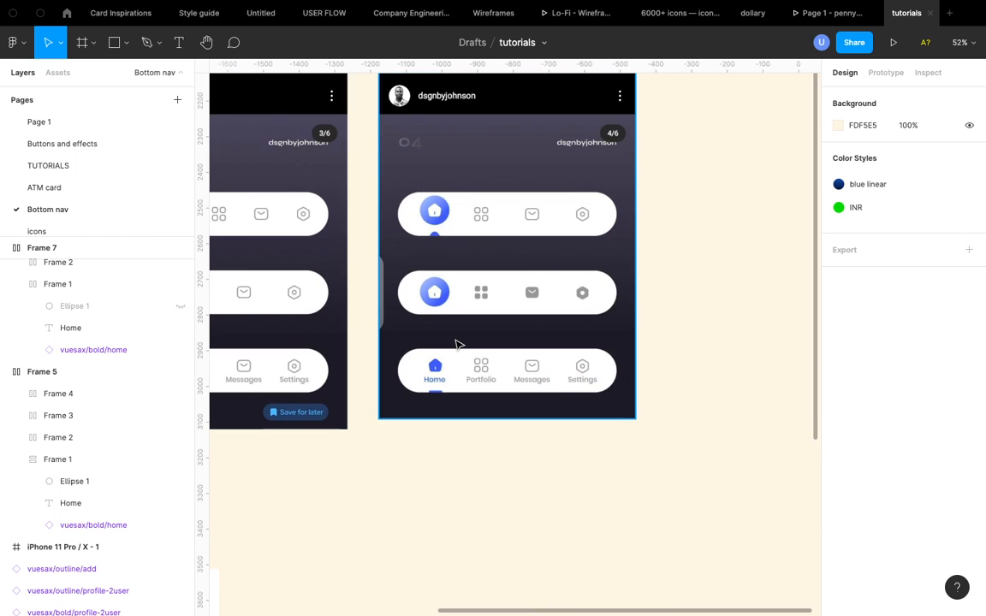
scroll(447, 186, left, 10)
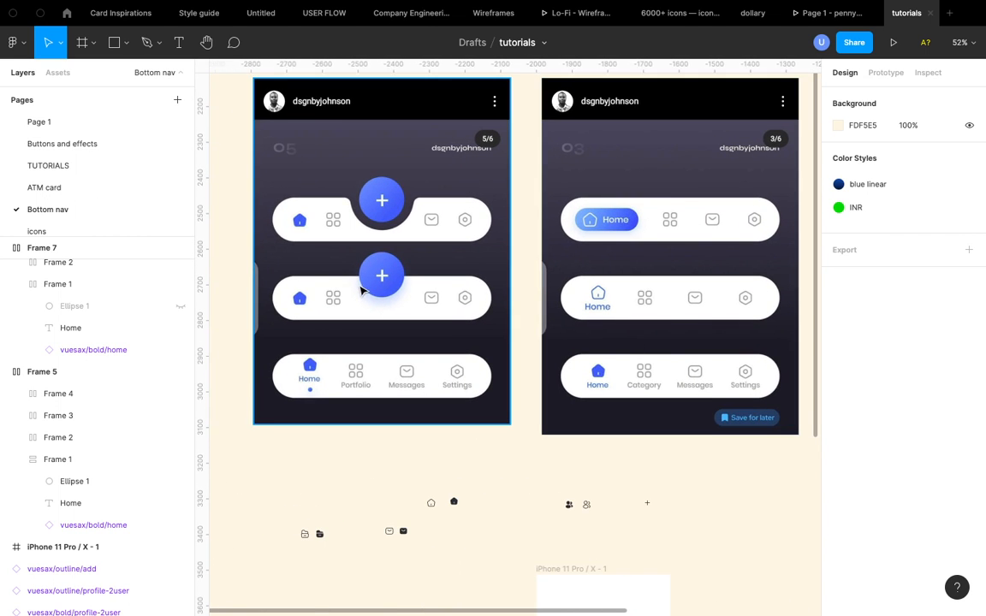
scroll(374, 190, up, 5)
scroll(374, 190, down, 2)
scroll(374, 190, down, 10)
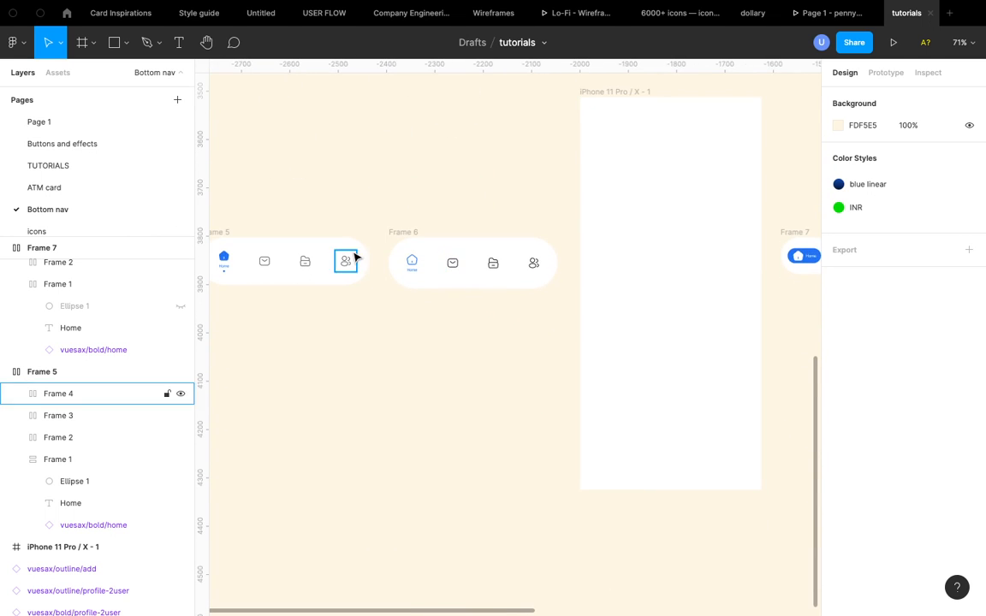
scroll(351, 254, left, 3)
click(338, 255)
click(347, 238)
click(337, 241)
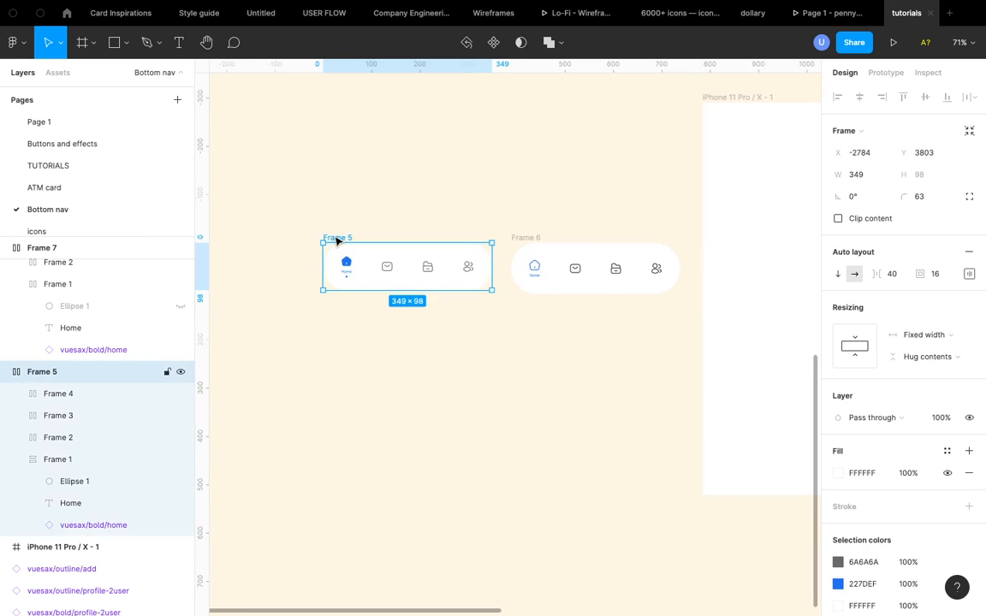
scroll(436, 259, up, 5)
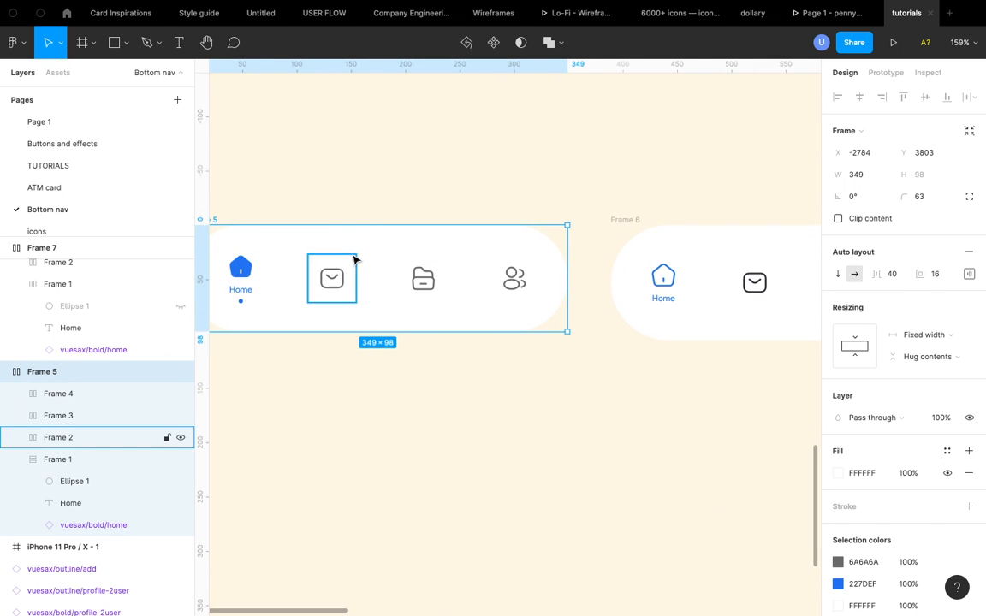
scroll(388, 271, left, 2)
scroll(389, 272, up, 1)
scroll(389, 272, left, 2)
scroll(388, 271, up, 2)
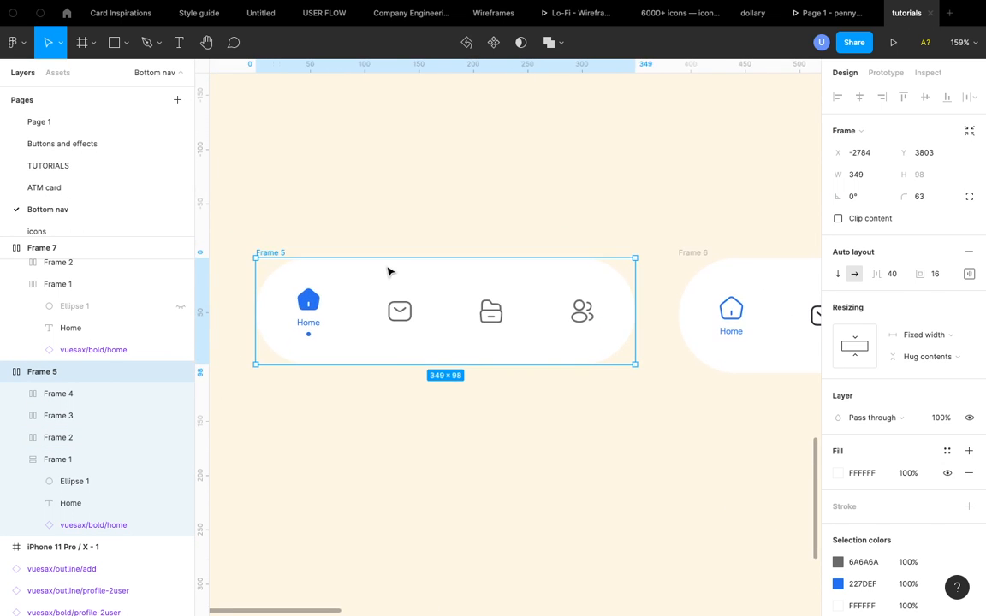
scroll(388, 272, down, 5)
scroll(389, 271, up, 2)
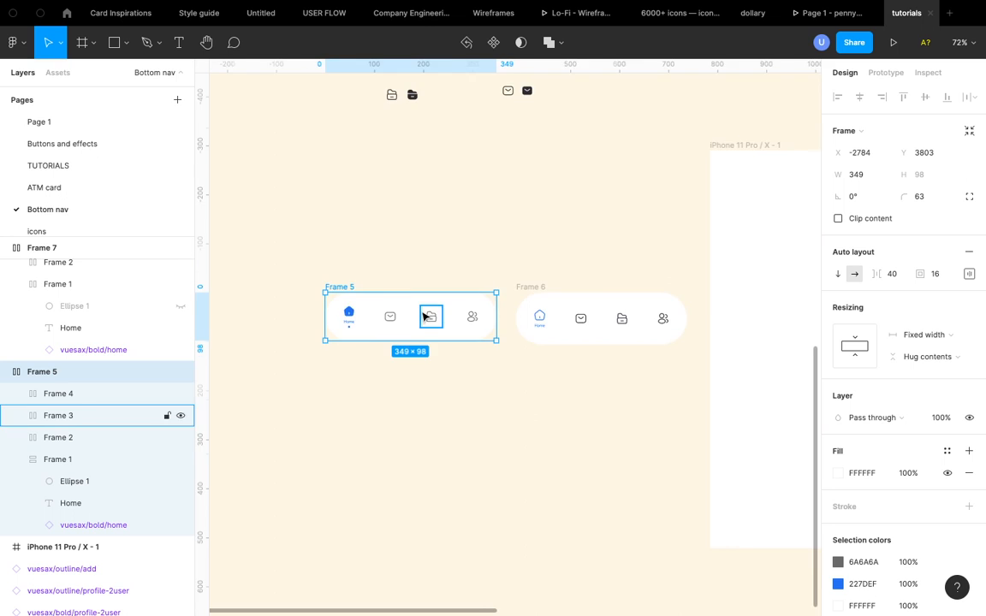
scroll(419, 317, up, 5)
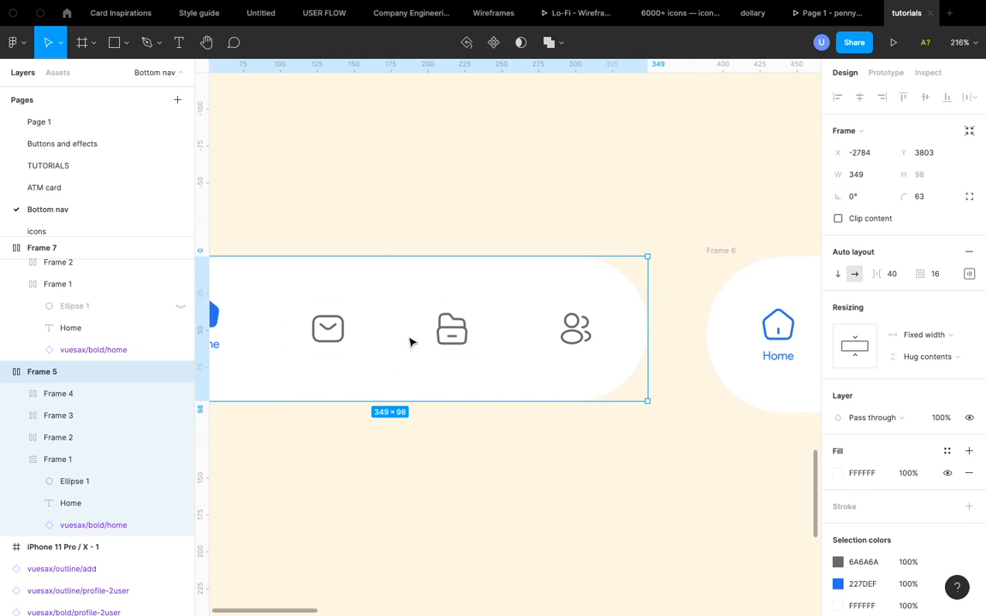
scroll(392, 337, down, 10)
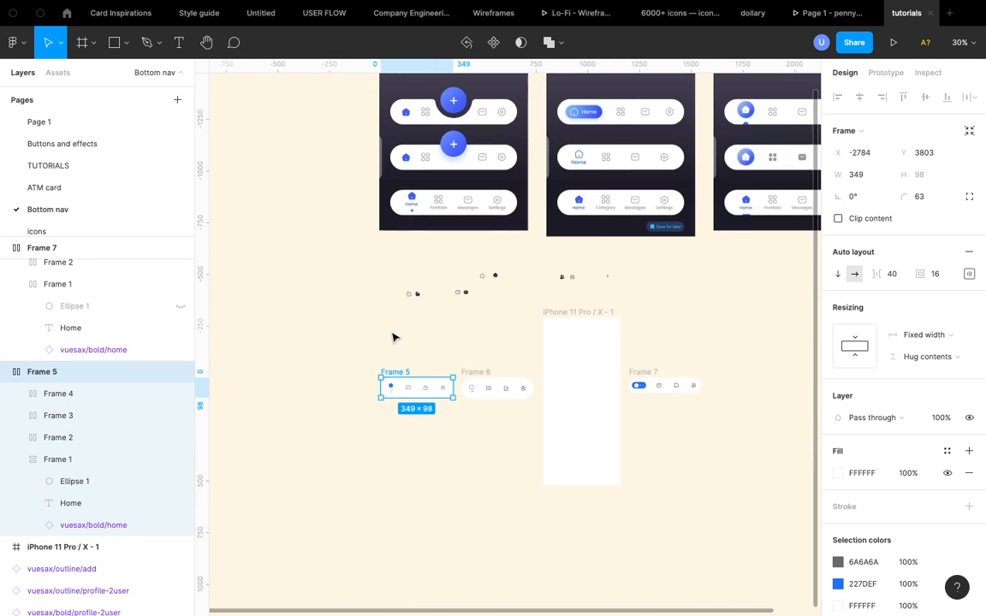
scroll(392, 337, up, 3)
scroll(393, 338, right, 3)
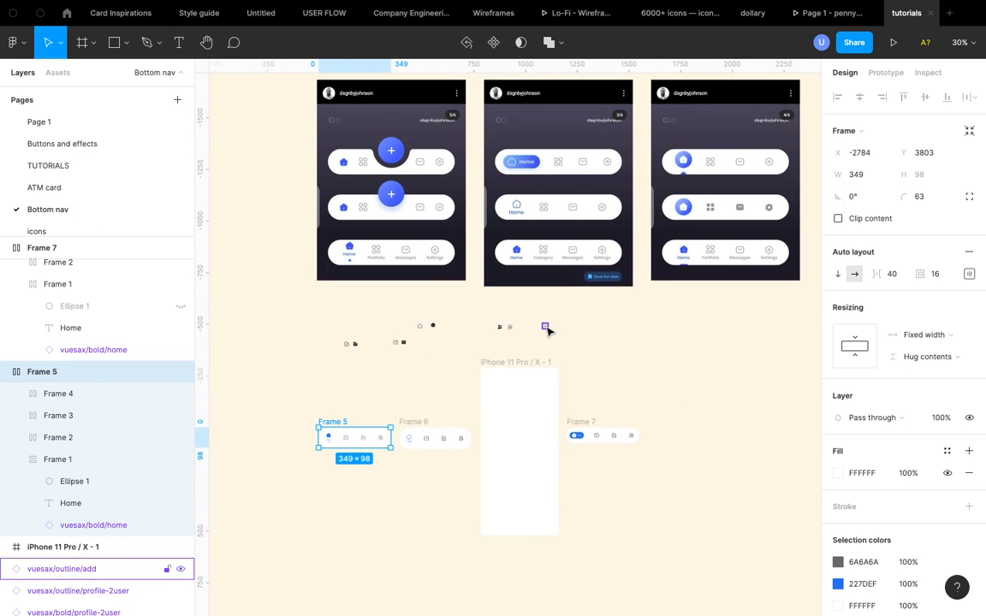
- Wrap the outline add icon in its own auto layout frame
click(547, 328)
scroll(546, 328, up, 10)
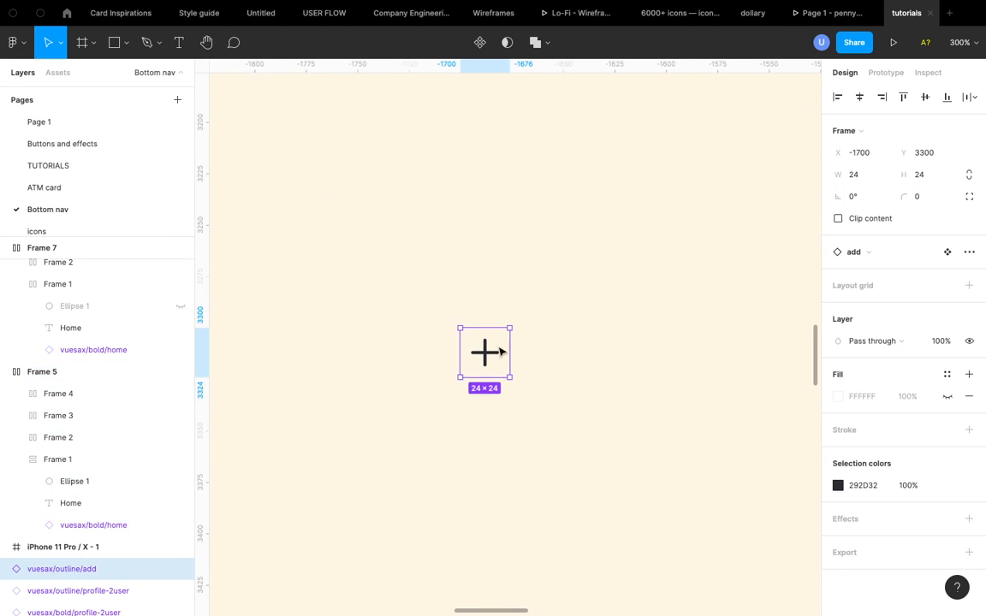
key(shift+a)
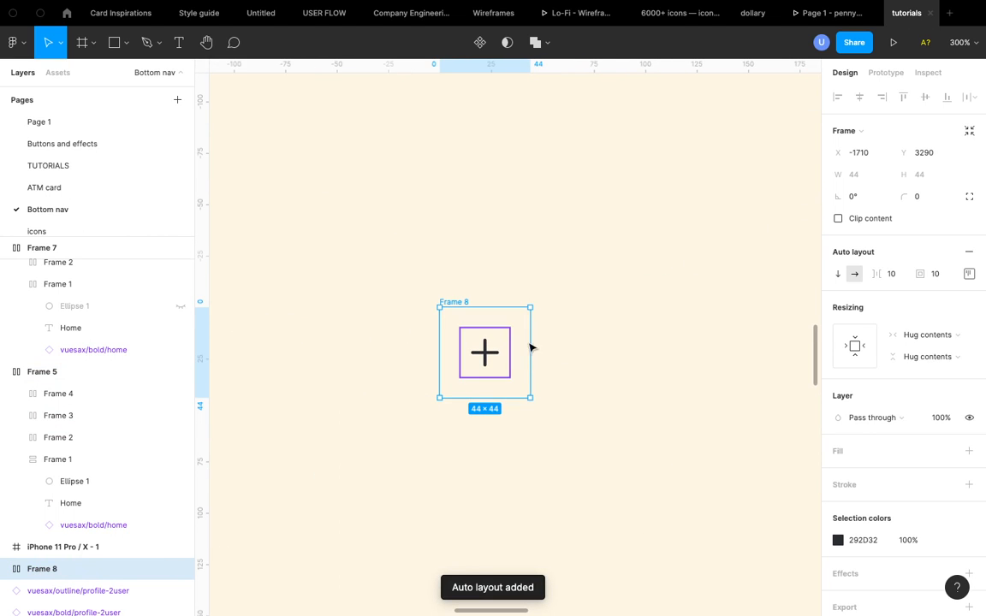
- Add a fill to the add icon's frame and set it to blue 3391FF from the document colours
click(968, 451)
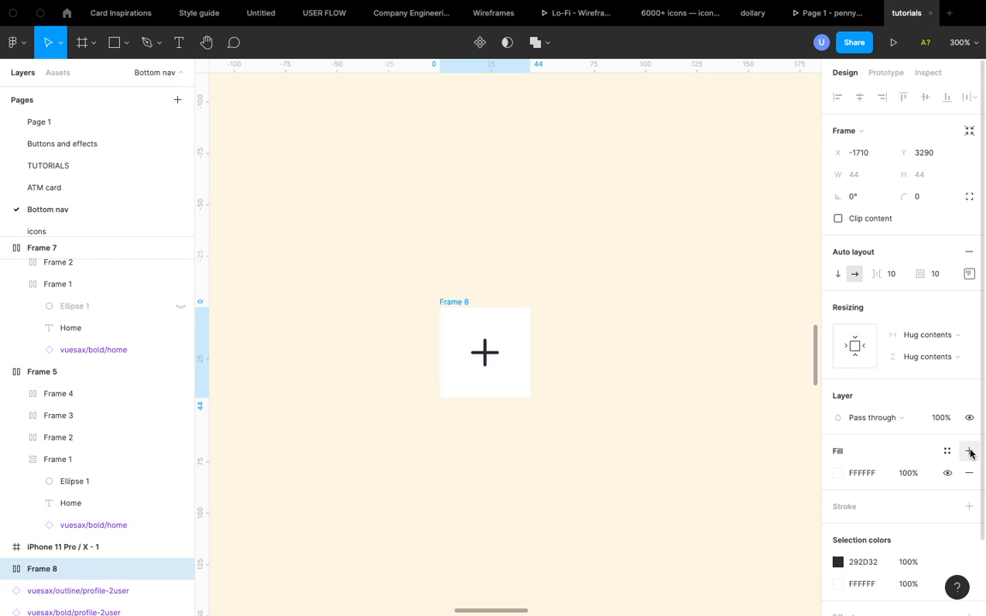
click(838, 474)
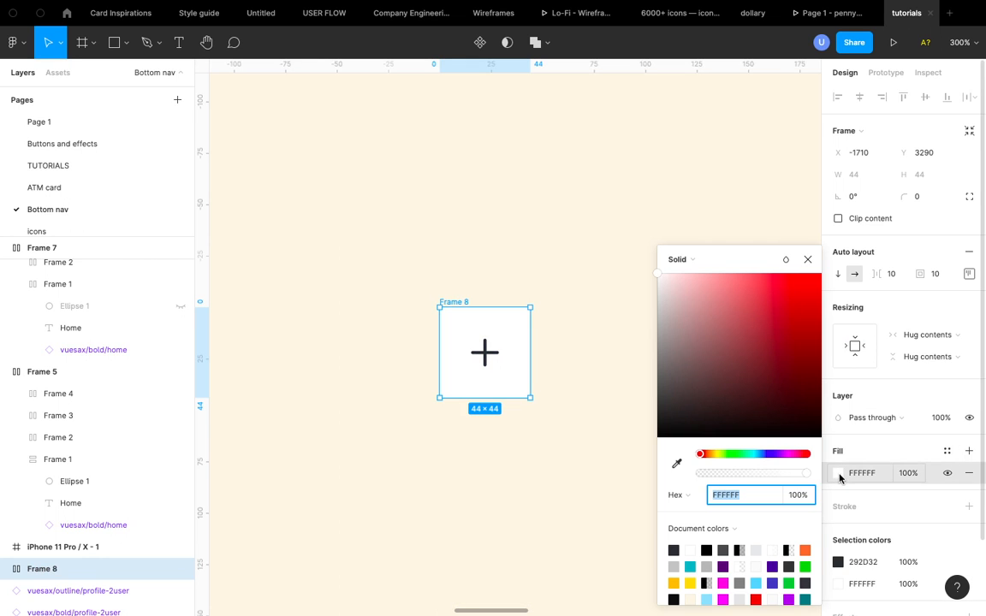
scroll(730, 578, down, 2)
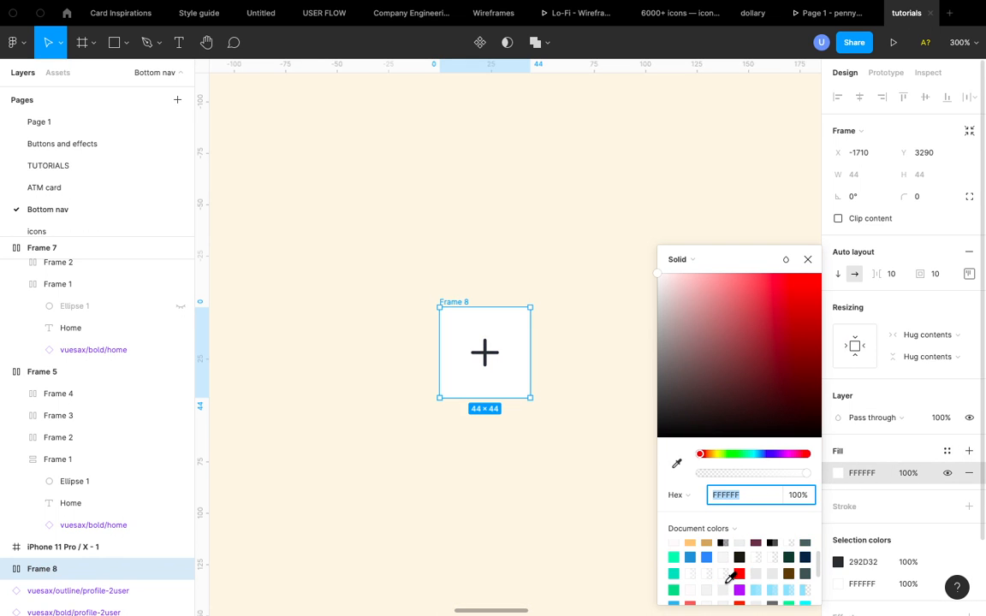
click(707, 553)
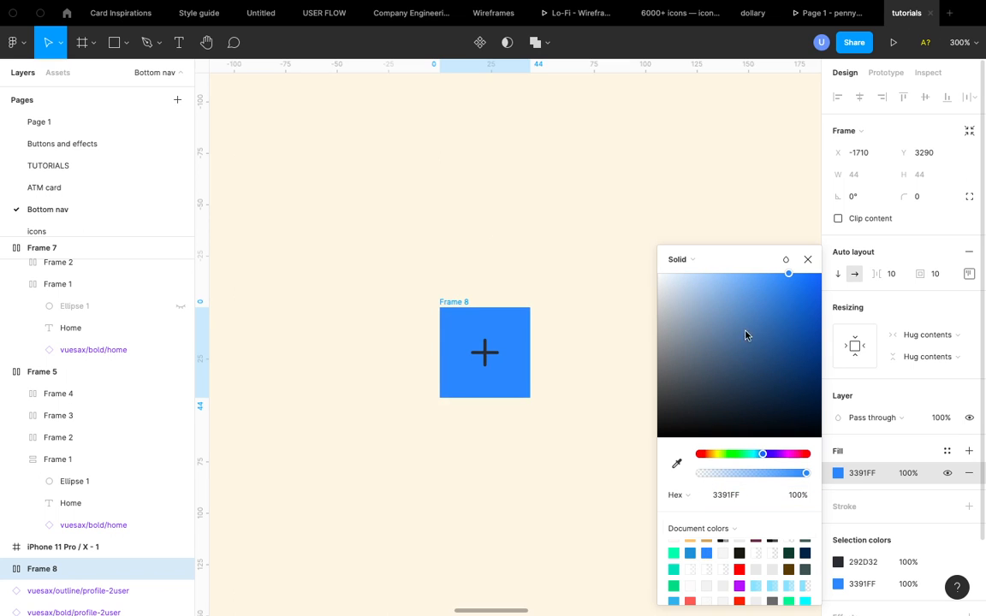
- Change the plus icon's colour to white FFFFFF
click(861, 562)
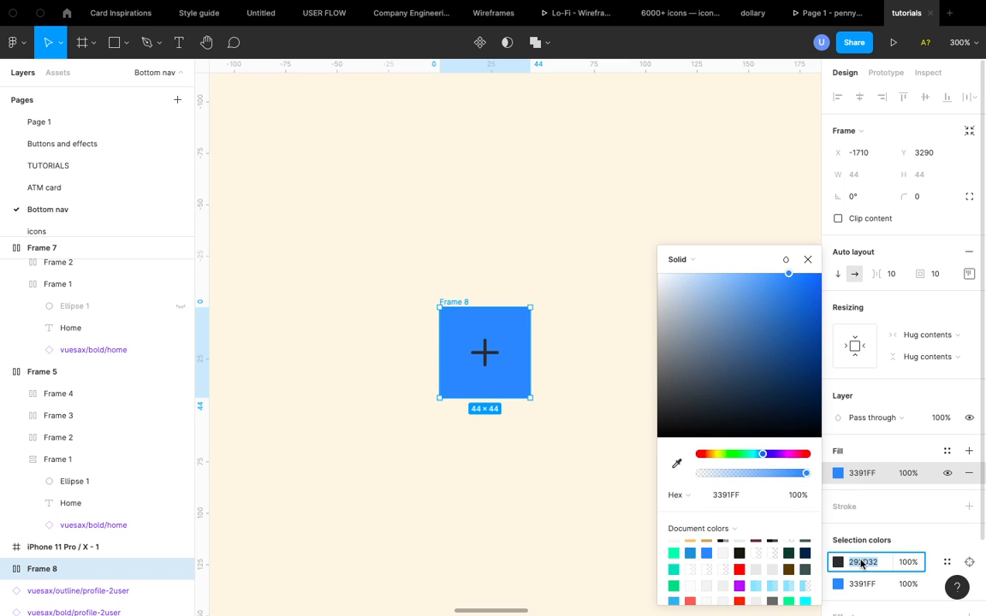
text(FFFFFF)
key(Return)
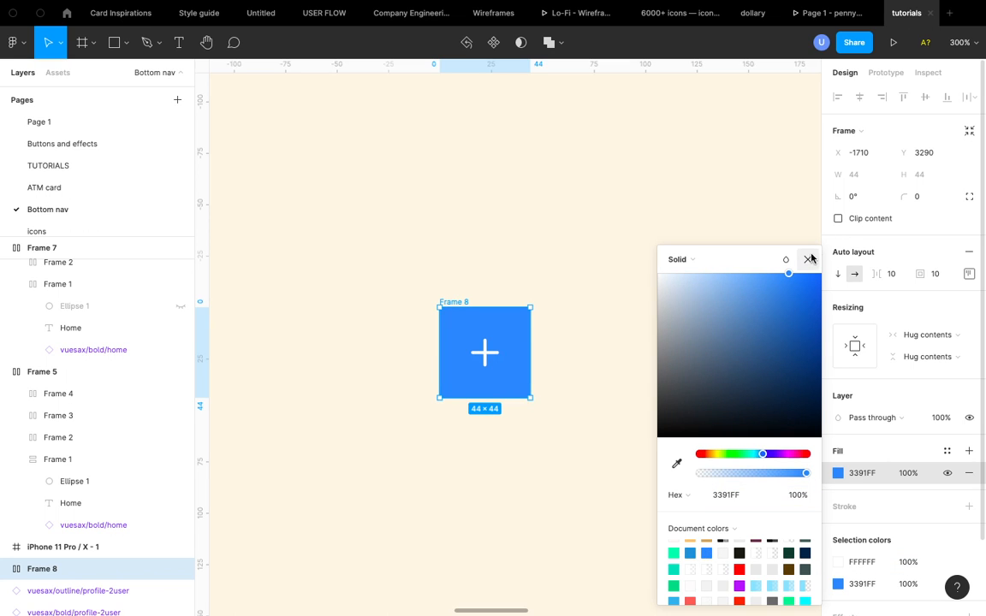
click(810, 258)
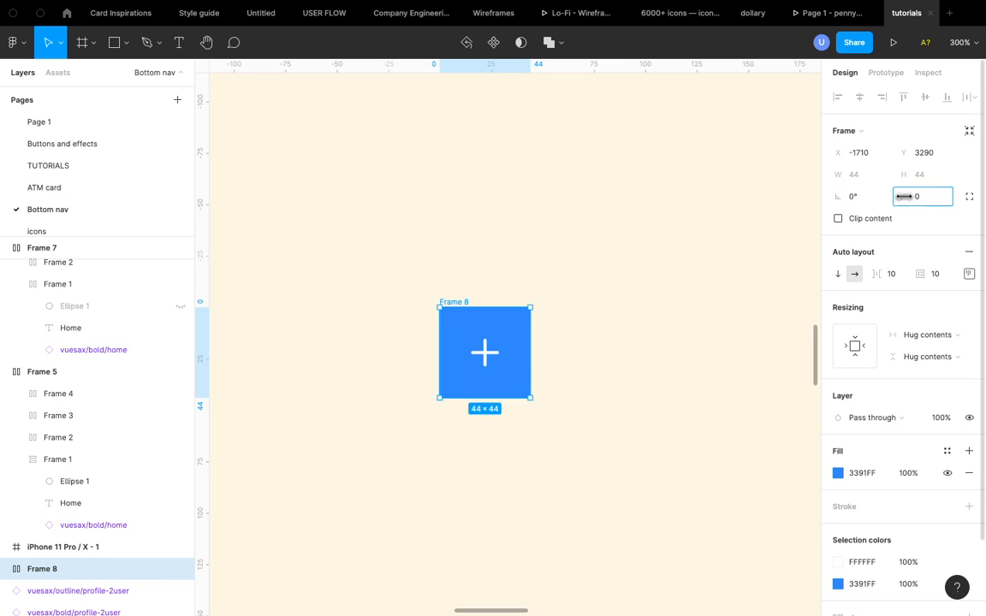
- Round the add frame's corners to a radius of 43, turning it into a circular button
drag(904, 196, 501, 224)
scroll(455, 297, up, 3)
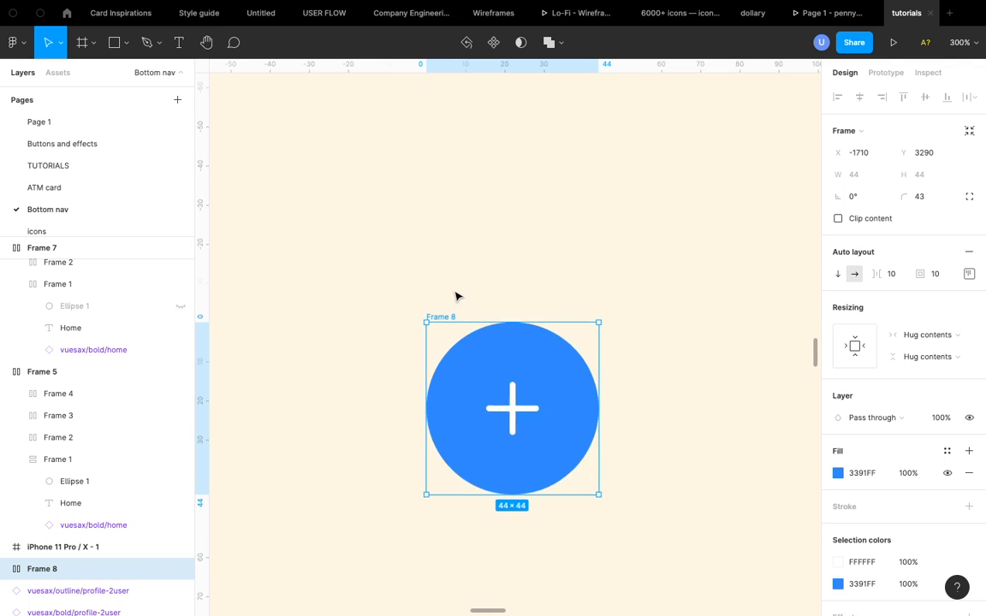
- Compare the circular add button with the floating add buttons in the reference designs
scroll(455, 297, down, 2)
scroll(456, 297, right, 1)
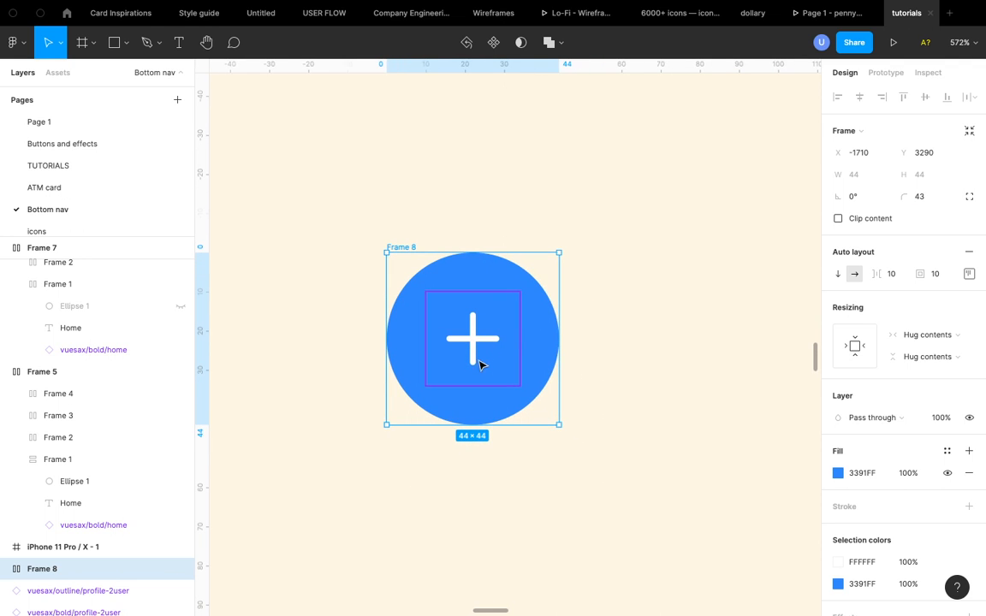
scroll(478, 366, down, 6)
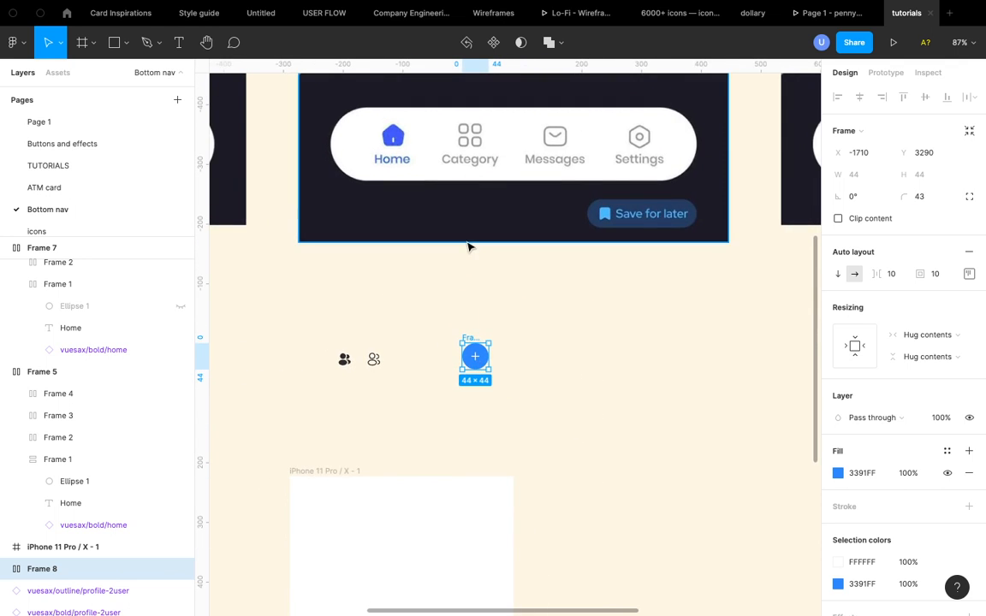
scroll(468, 249, up, 3)
scroll(468, 248, right, 1)
scroll(468, 247, left, 5)
scroll(468, 247, up, 1)
scroll(468, 248, right, 1)
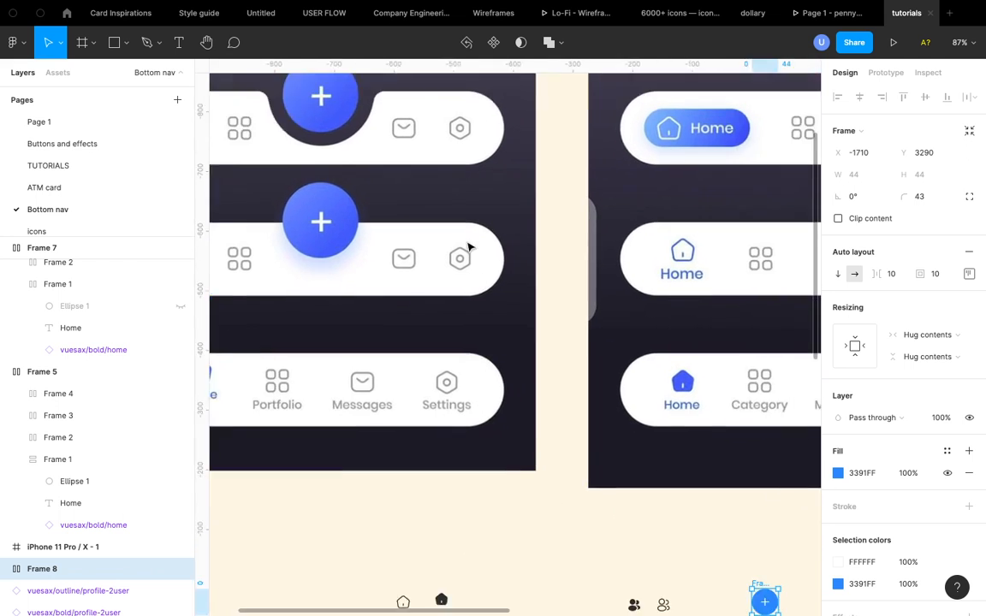
scroll(468, 248, down, 3)
scroll(615, 428, right, 2)
scroll(613, 427, up, 5)
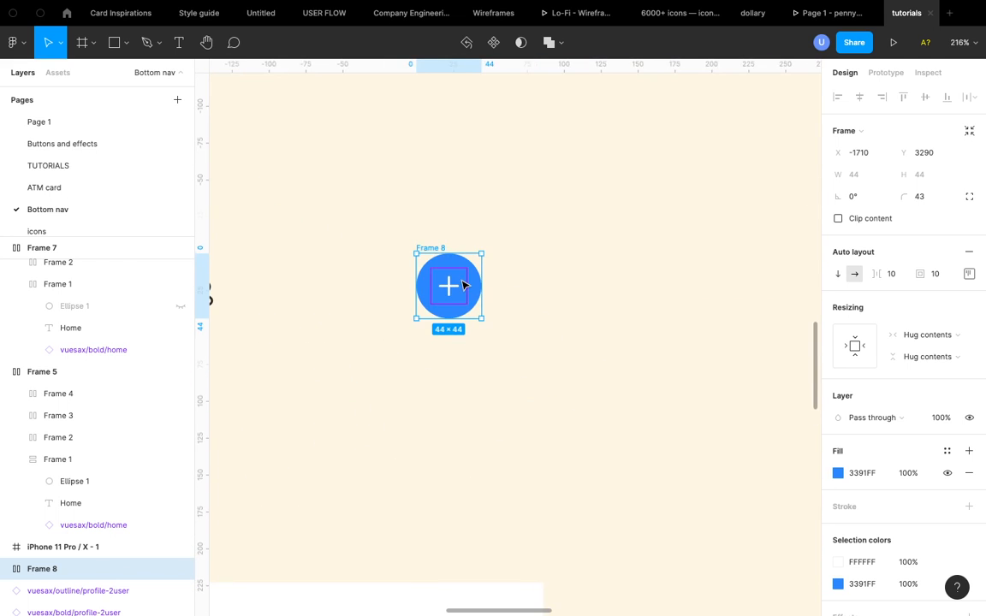
- Switch the add button's fill to a radial gradient and stretch its handles diagonally across the circle
scroll(462, 285, up, 5)
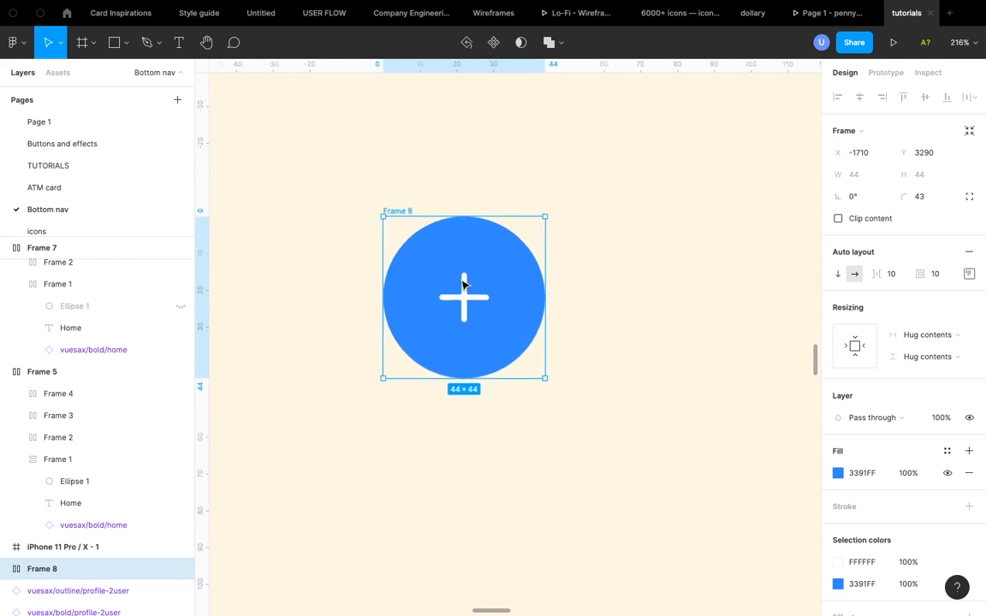
click(837, 474)
click(696, 263)
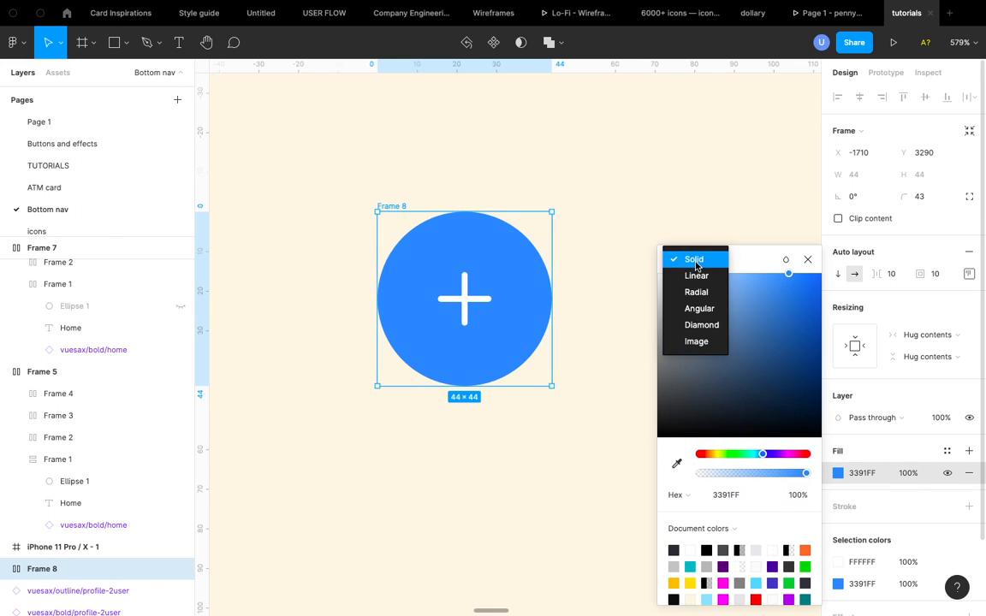
click(704, 296)
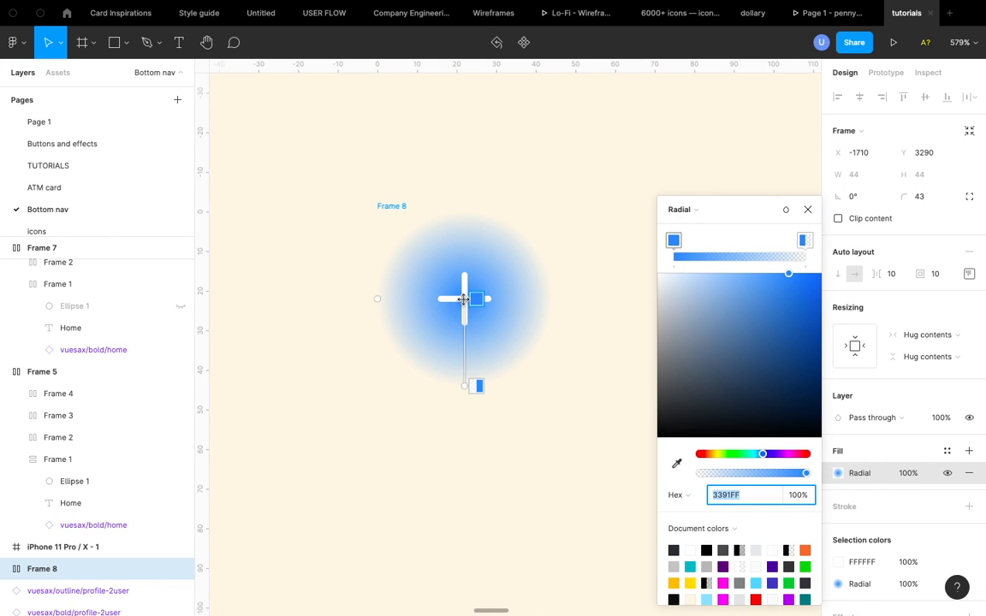
drag(463, 299, 393, 229)
drag(465, 388, 535, 359)
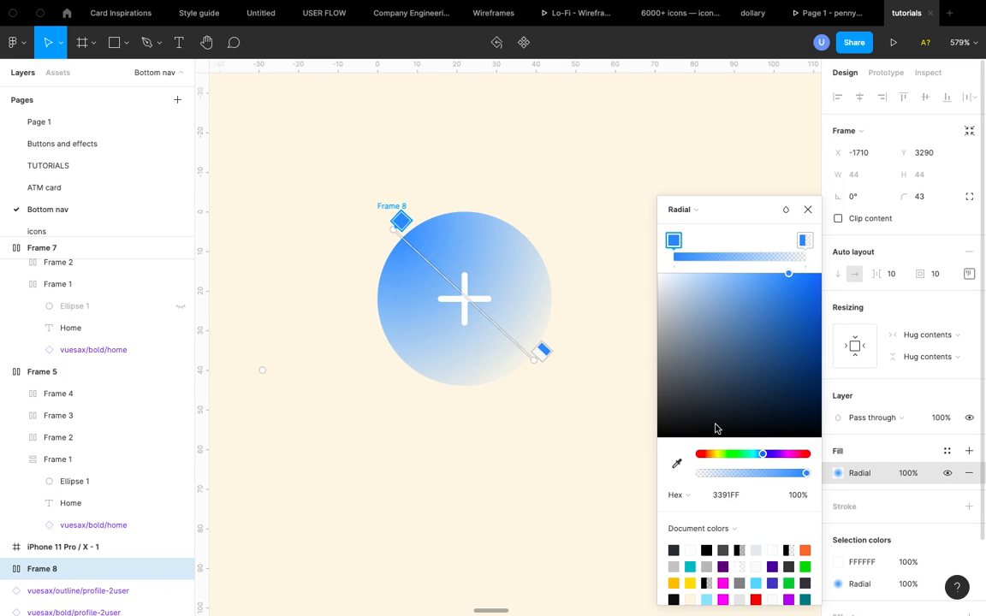
- Set the gradient's end stop to 100% opacity and darker blue 1063C5, then shift the start handle inward
click(806, 243)
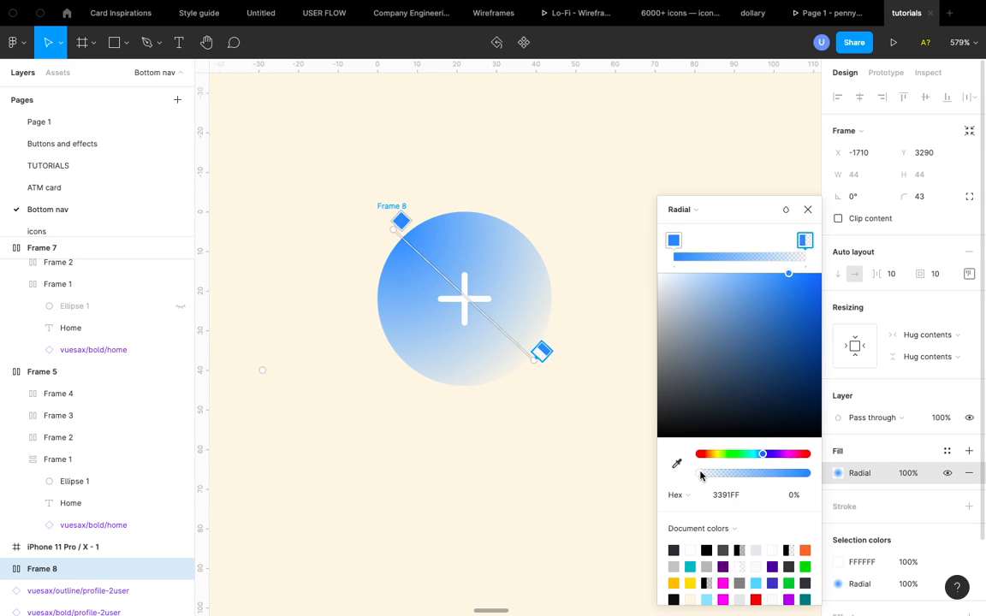
drag(837, 482, 840, 481)
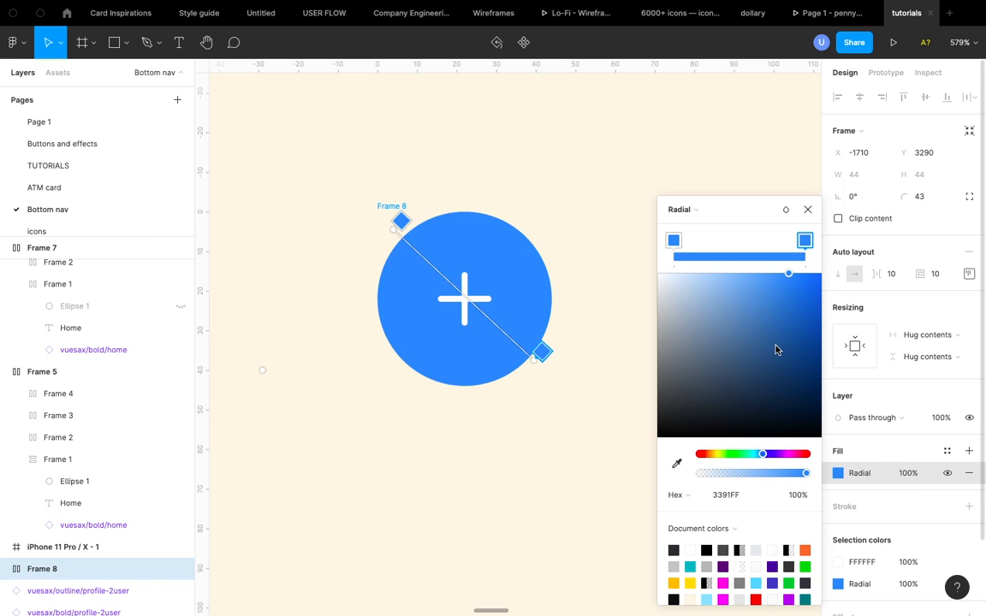
click(801, 292)
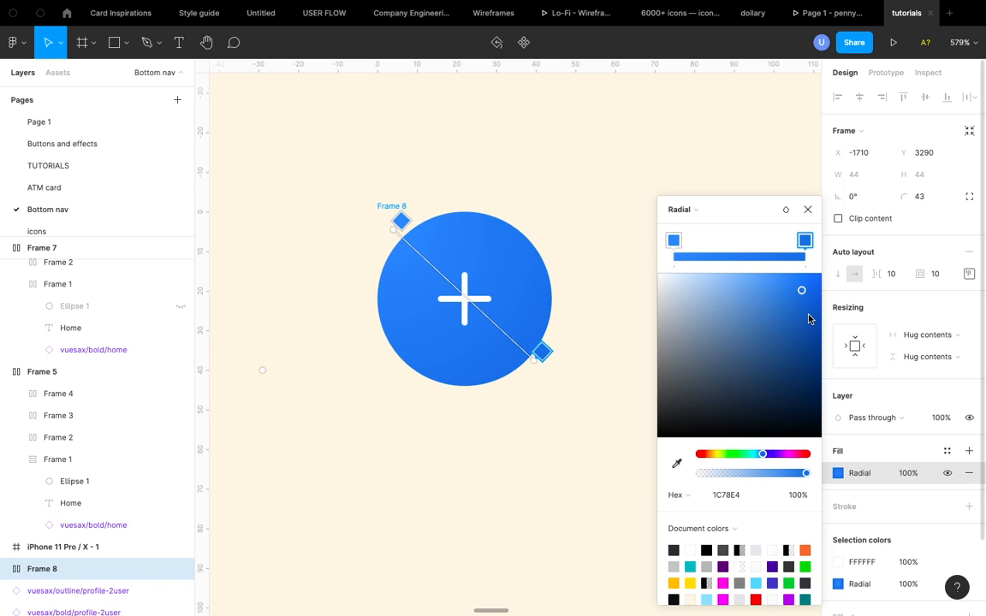
click(808, 313)
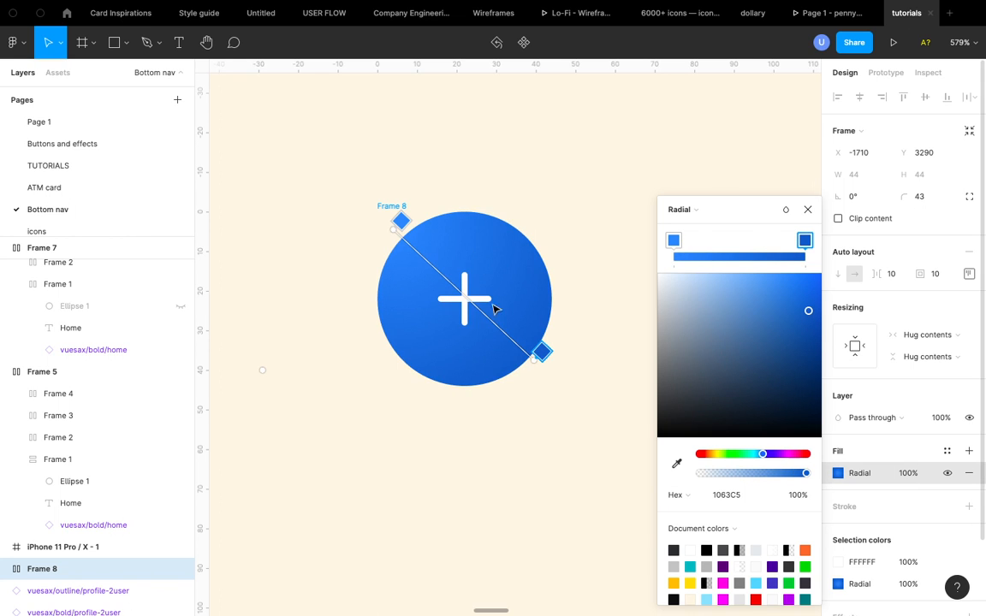
drag(400, 243, 421, 269)
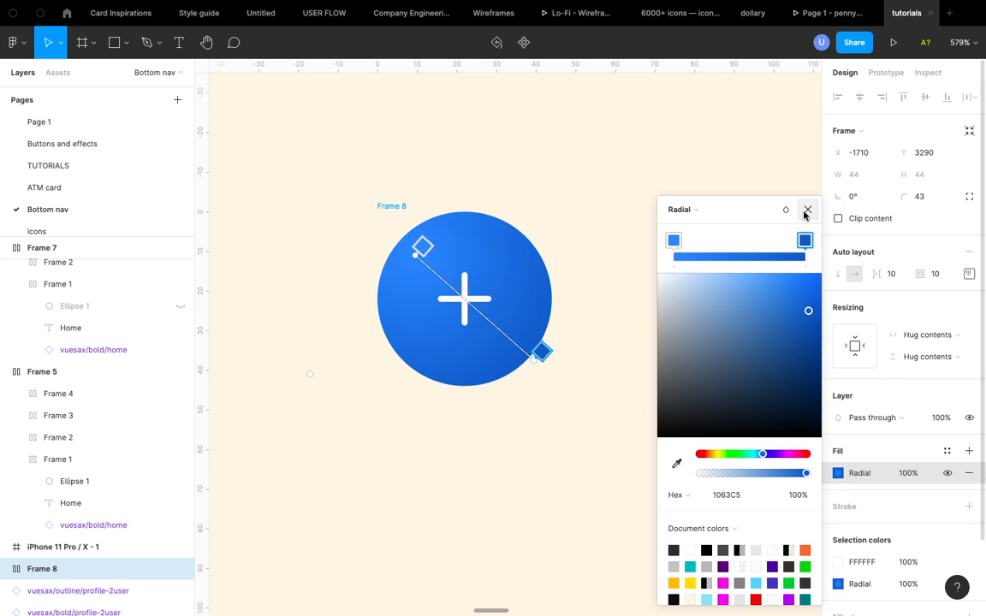
click(806, 210)
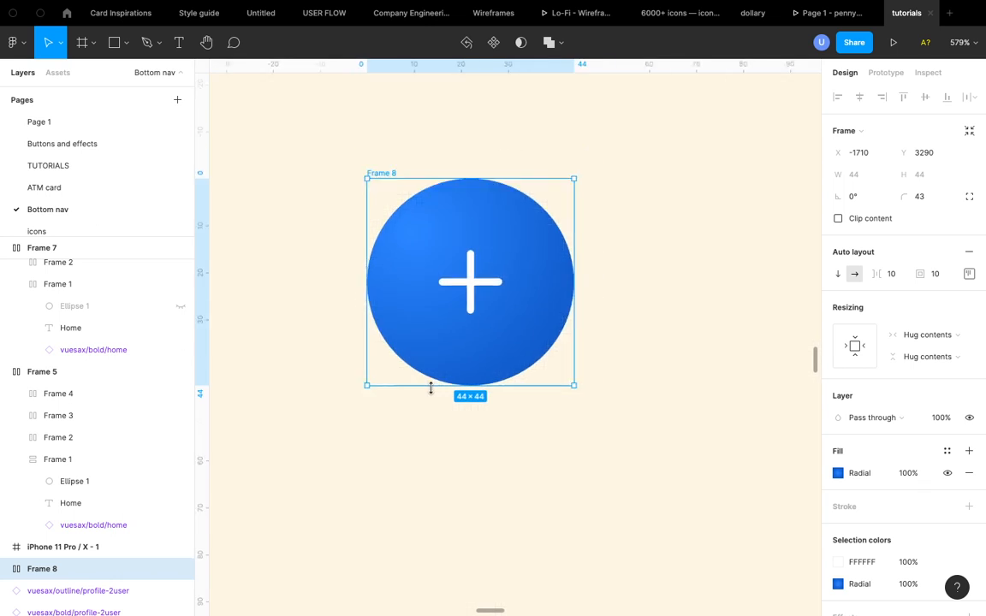
- Move the add button next to the bottom nav bars, above the Frame 5 bar
scroll(430, 389, down, 8)
scroll(470, 334, up, 5)
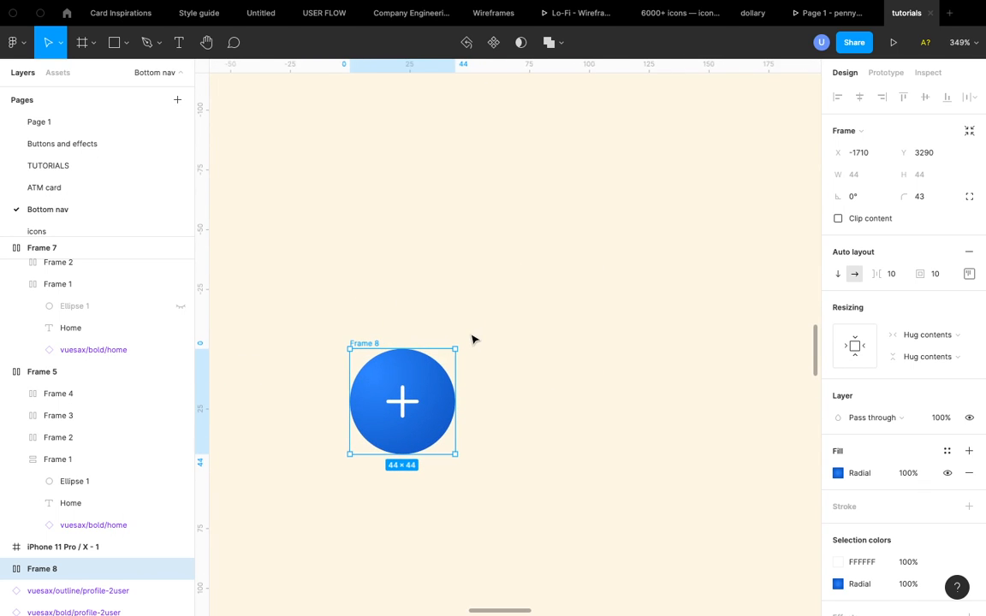
scroll(384, 356, down, 7)
scroll(383, 356, down, 8)
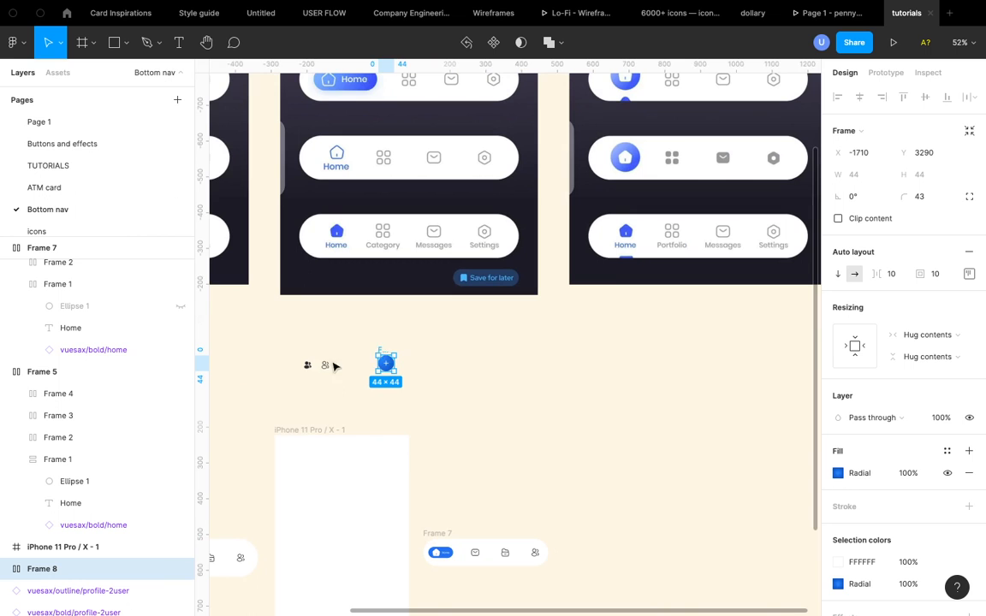
drag(385, 355, 417, 488)
scroll(414, 486, down, 3)
scroll(424, 403, up, 3)
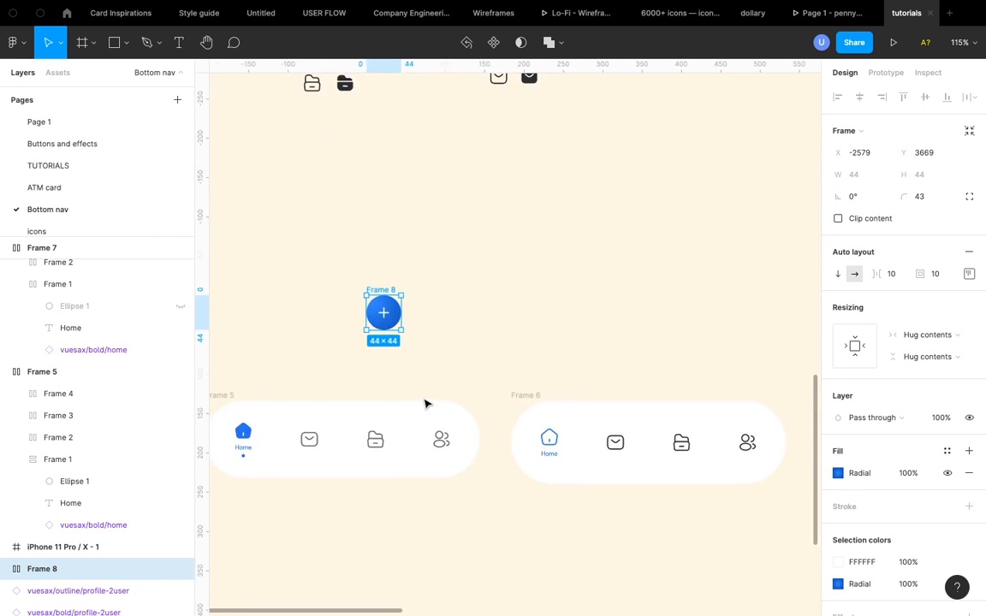
scroll(424, 402, down, 2)
scroll(403, 403, left, 1)
- Duplicate the Frame 5 nav bar directly below the original
click(258, 303)
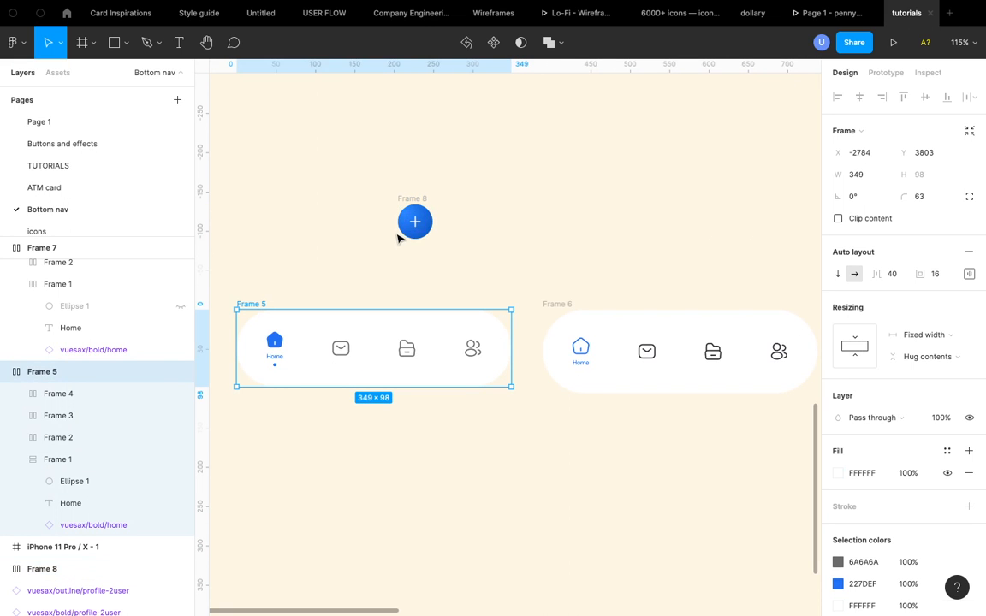
scroll(398, 238, up, 5)
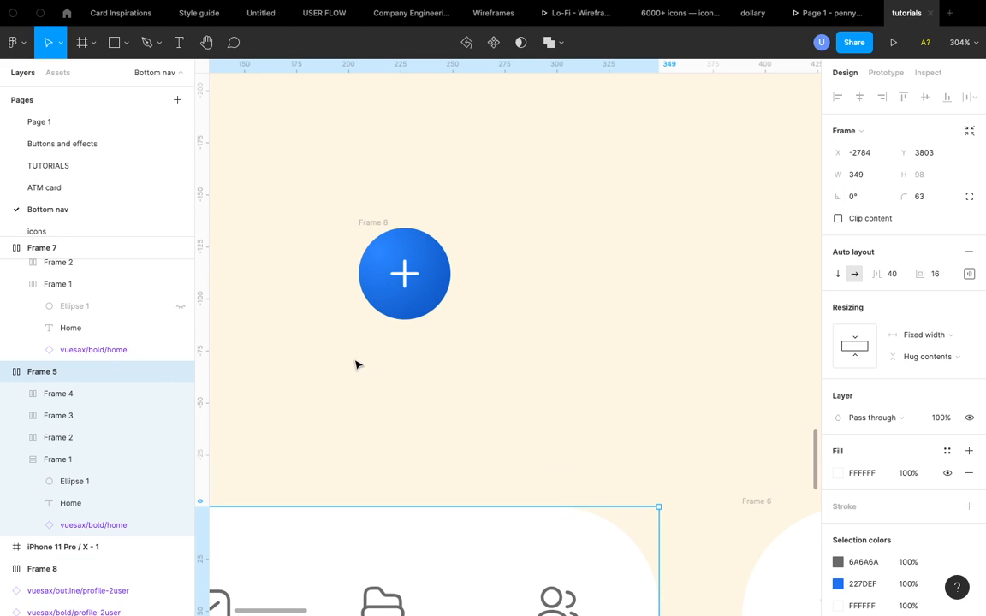
click(382, 224)
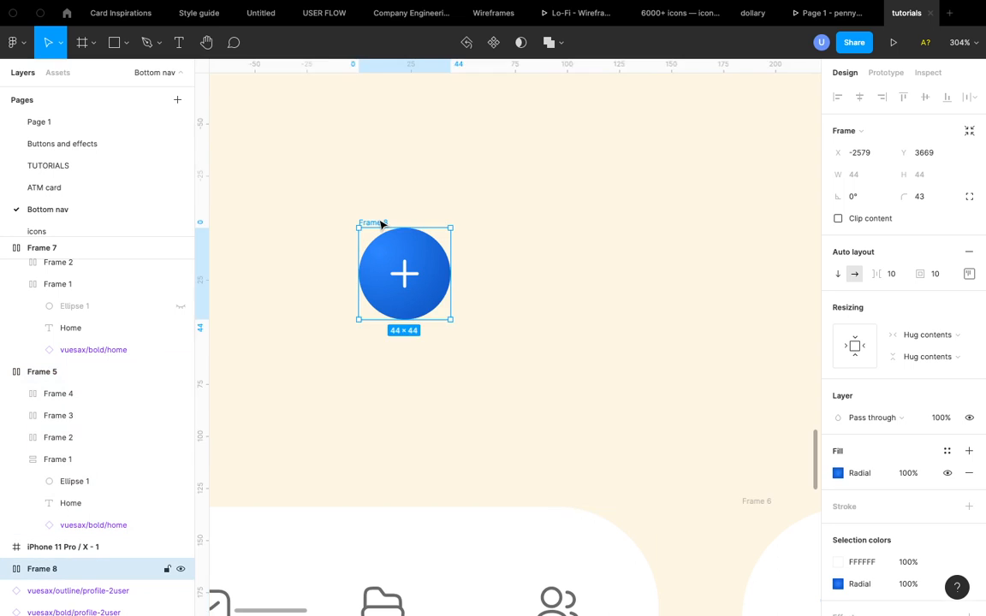
scroll(381, 223, down, 5)
scroll(379, 218, up, 2)
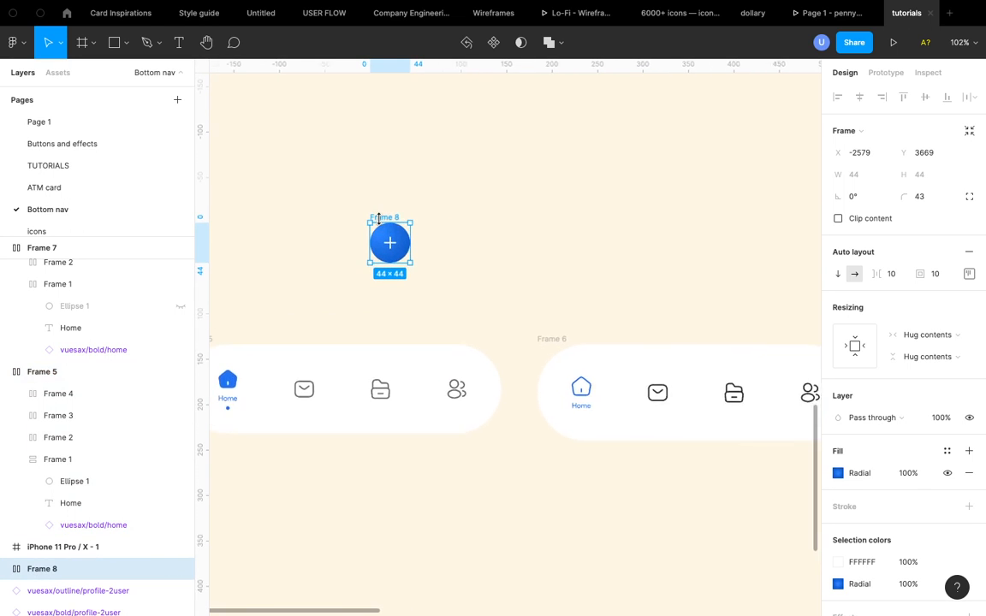
scroll(379, 218, down, 3)
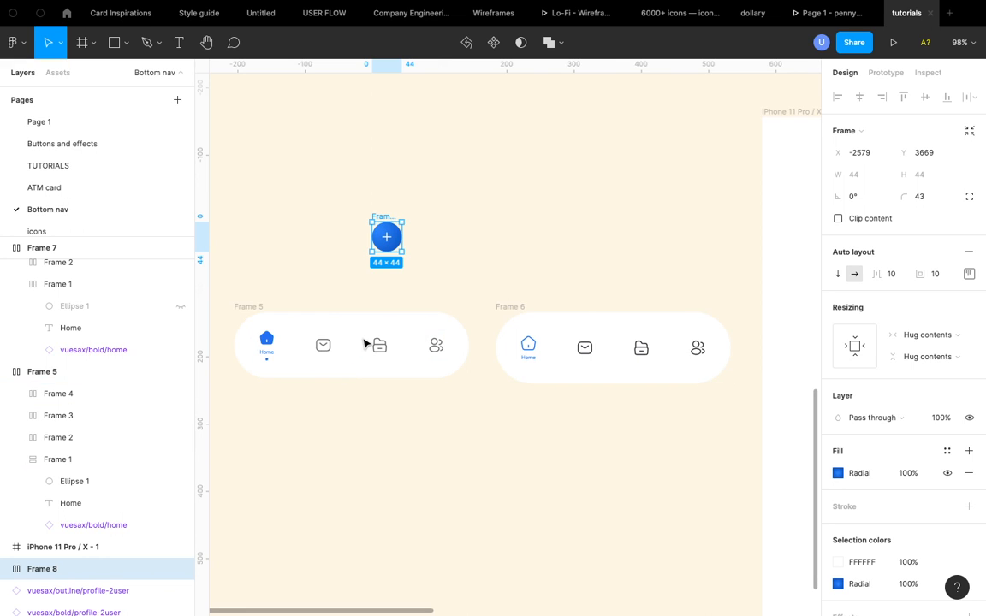
scroll(365, 344, left, 2)
scroll(366, 344, down, 1)
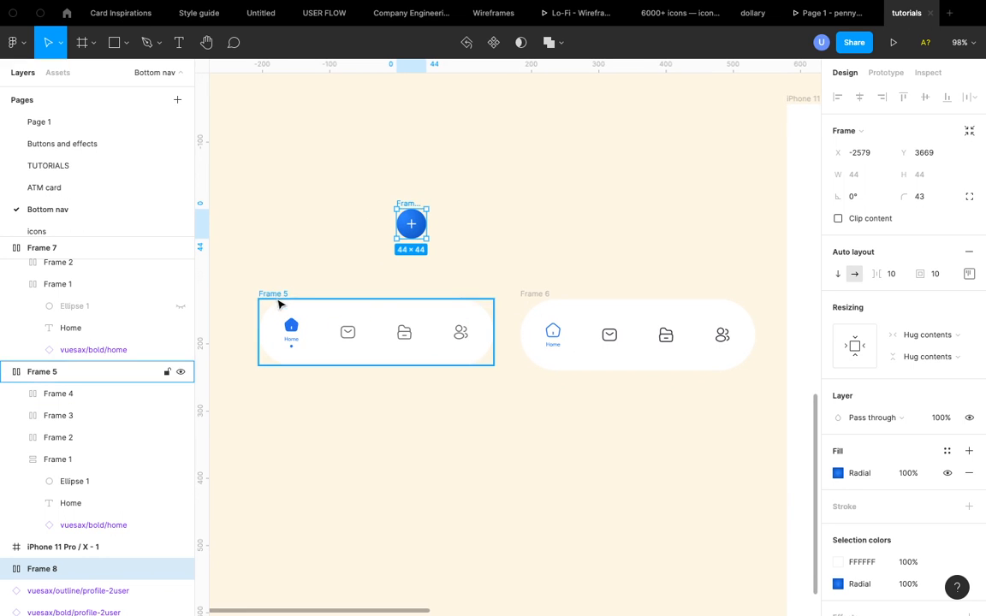
key(alt)
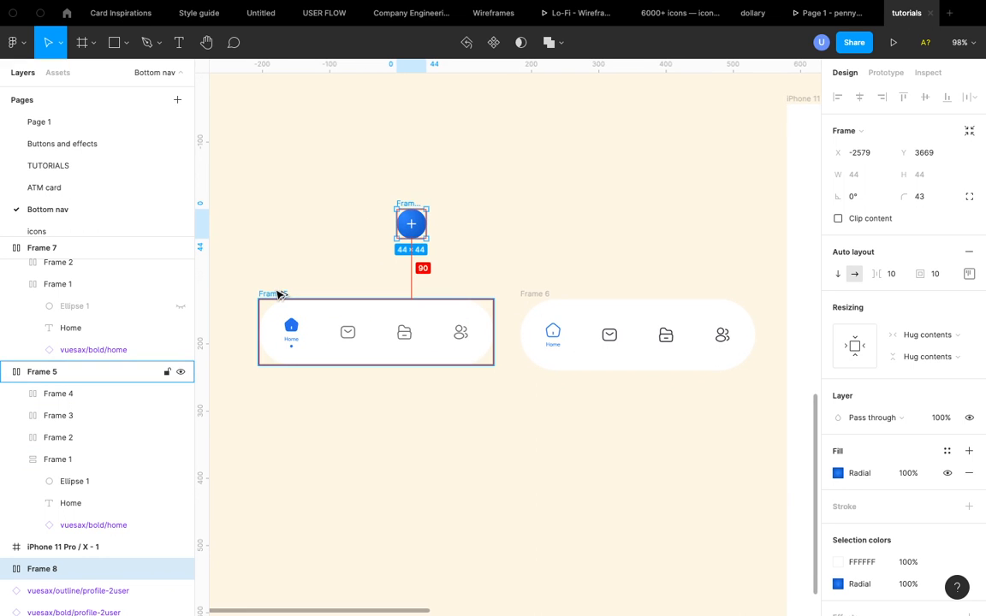
drag(277, 294, 275, 416)
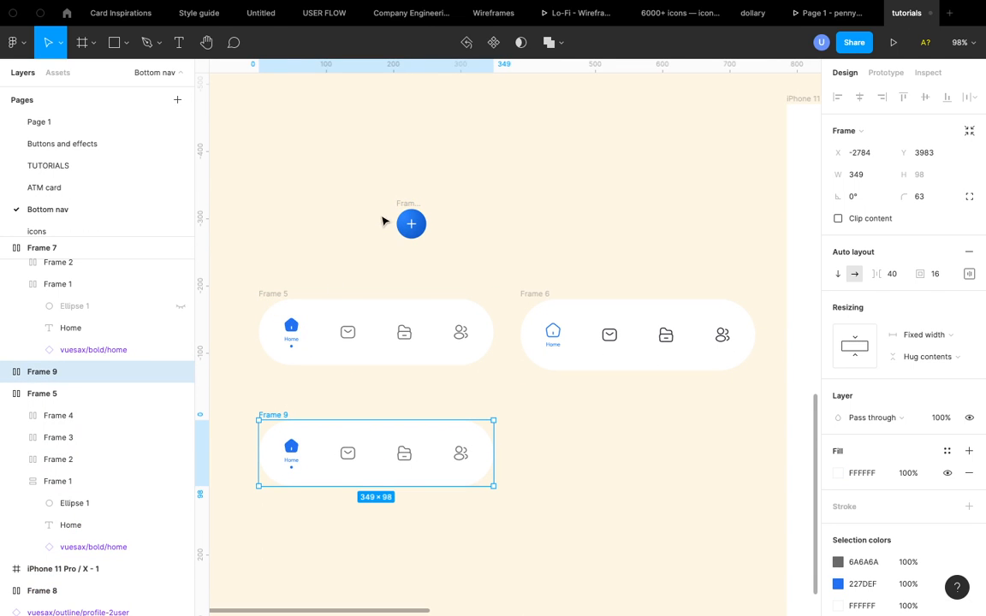
- Place the add button over the top edge of the duplicated nav bar
drag(411, 216, 368, 382)
scroll(368, 382, up, 3)
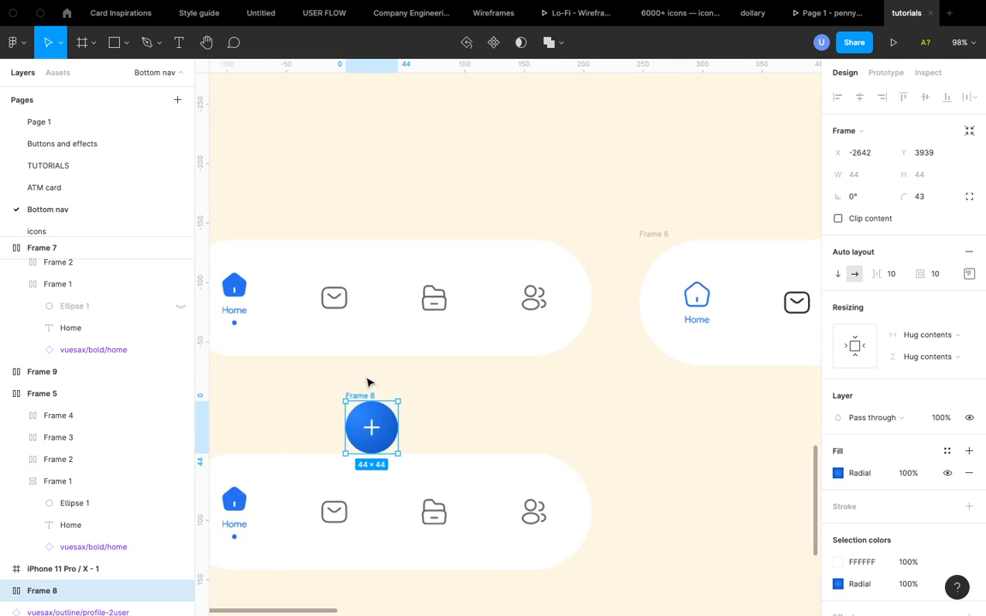
scroll(271, 387, down, 5)
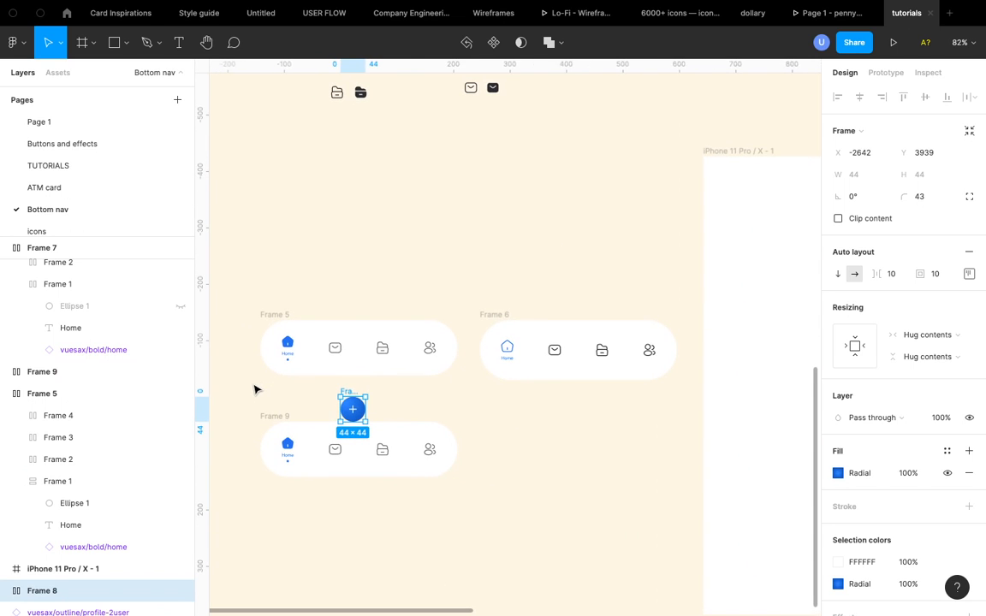
- Group the add button together with the duplicated nav bar
drag(254, 390, 482, 551)
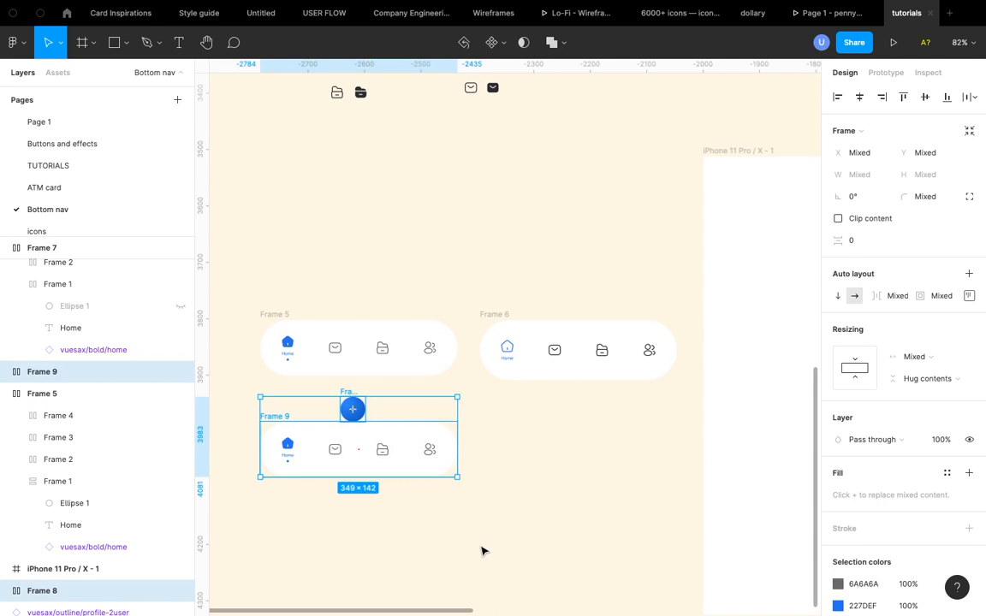
key(ctrl+g)
scroll(483, 550, up, 4)
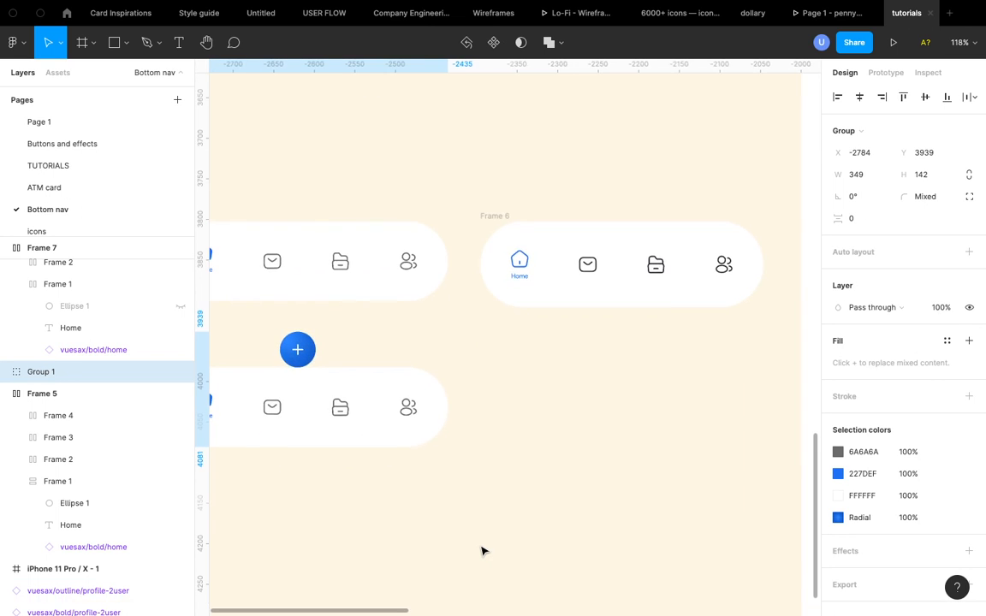
scroll(413, 483, left, 2)
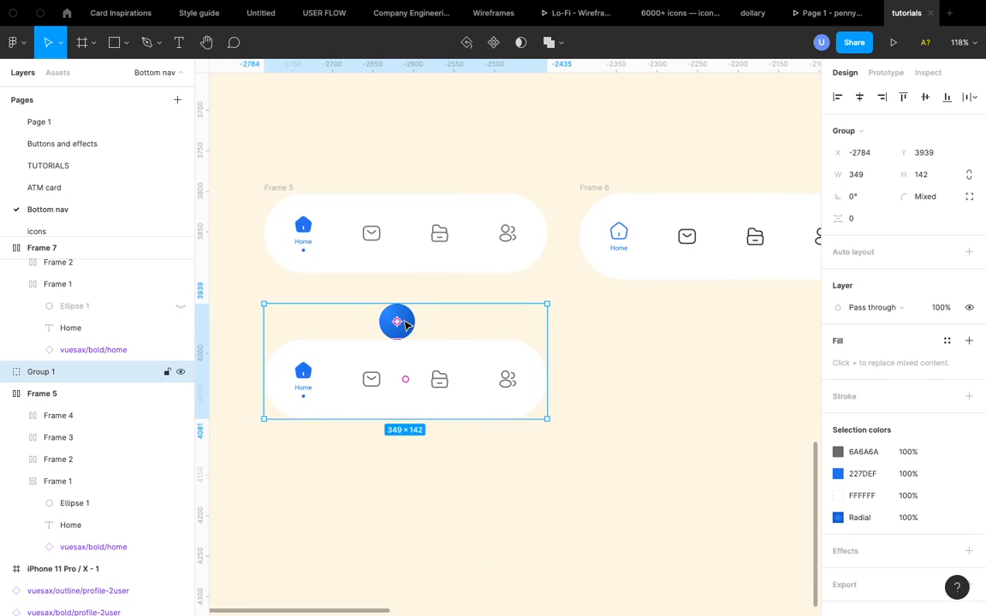
- Bring the add button to the front within the group
double_click(407, 325)
drag(406, 325, 400, 336)
right_click(400, 336)
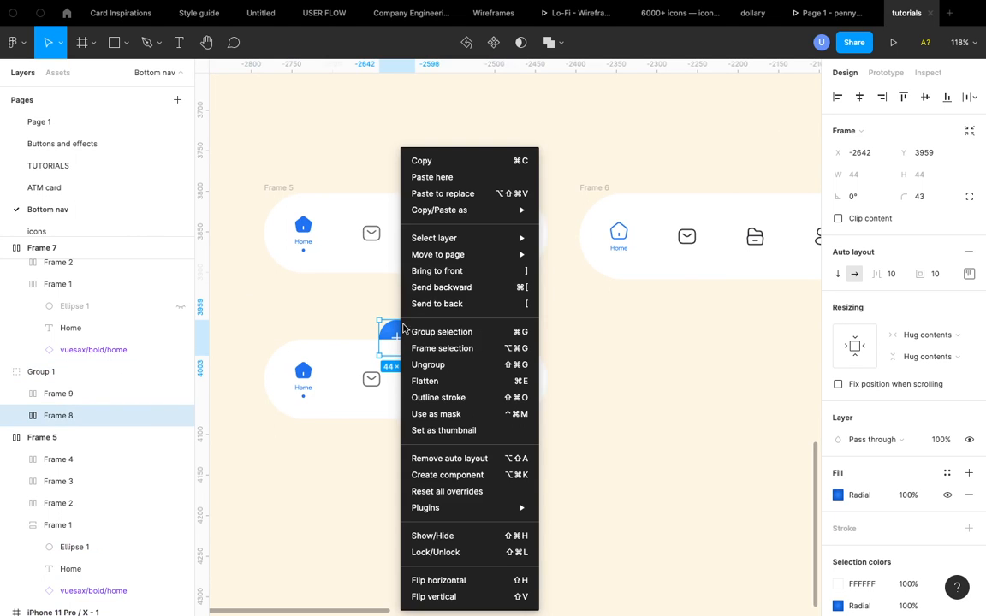
click(462, 281)
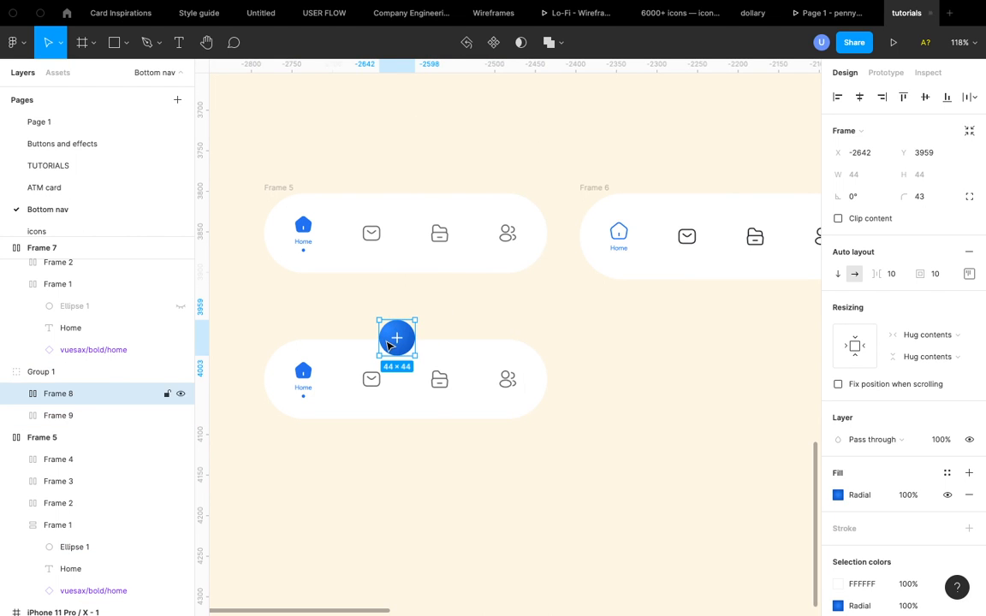
- Nudge the add button down 10 px and centre it horizontally on the nav bar
ctrl+scroll(385, 342, up, 5)
key(shift+Down)
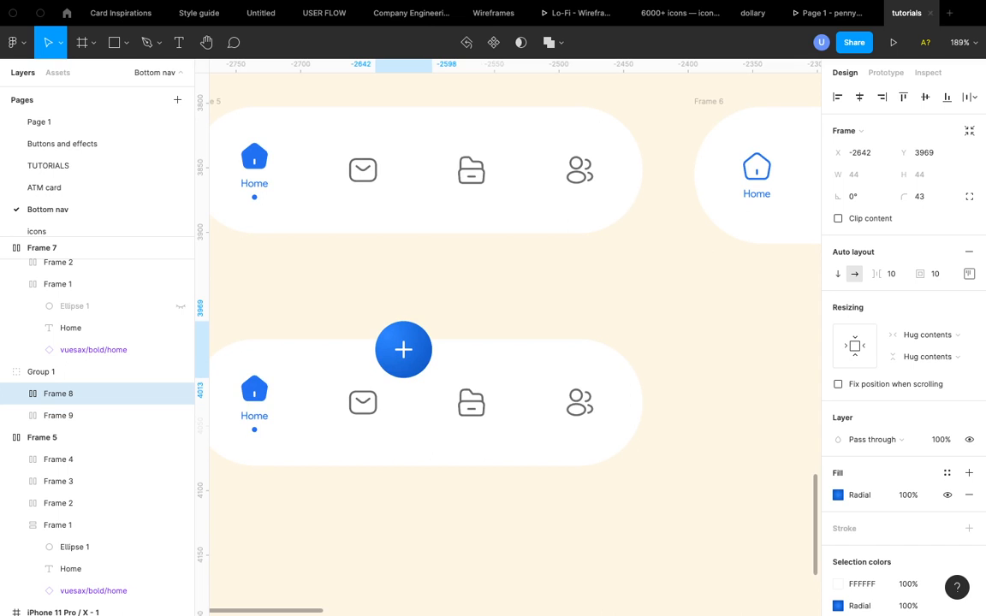
click(860, 99)
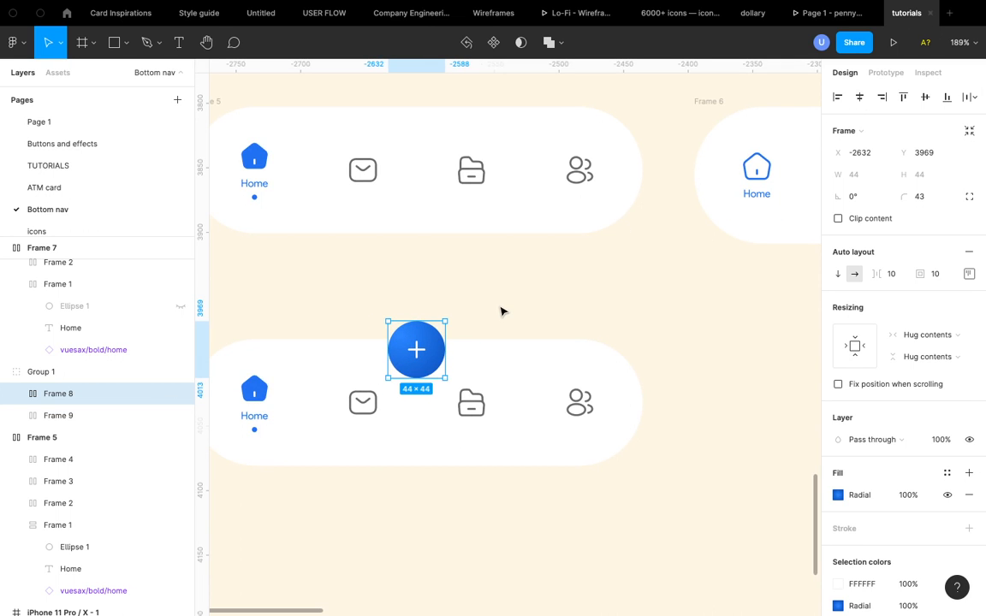
- Select the add button on the duplicated nav bar and add a drop shadow effect to it
ctrl+scroll(503, 312, up, 8)
click(428, 435)
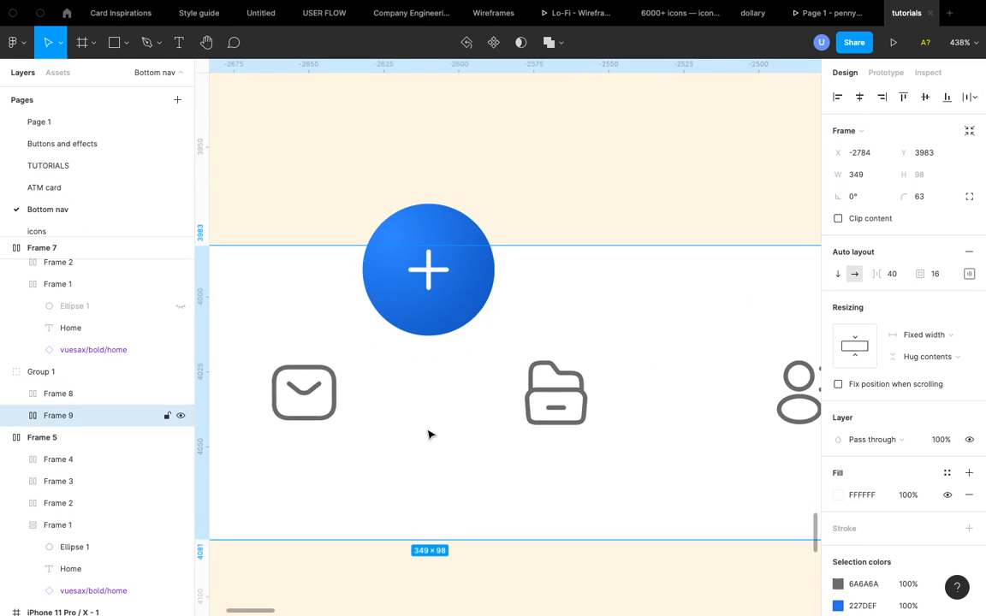
ctrl+scroll(428, 435, down, 8)
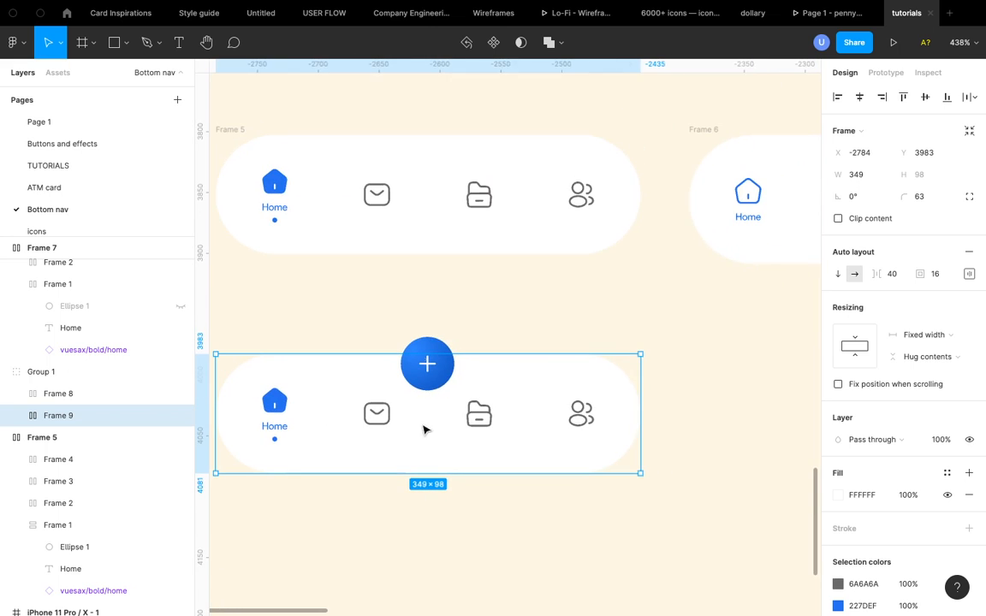
click(425, 352)
scroll(858, 493, down, 3)
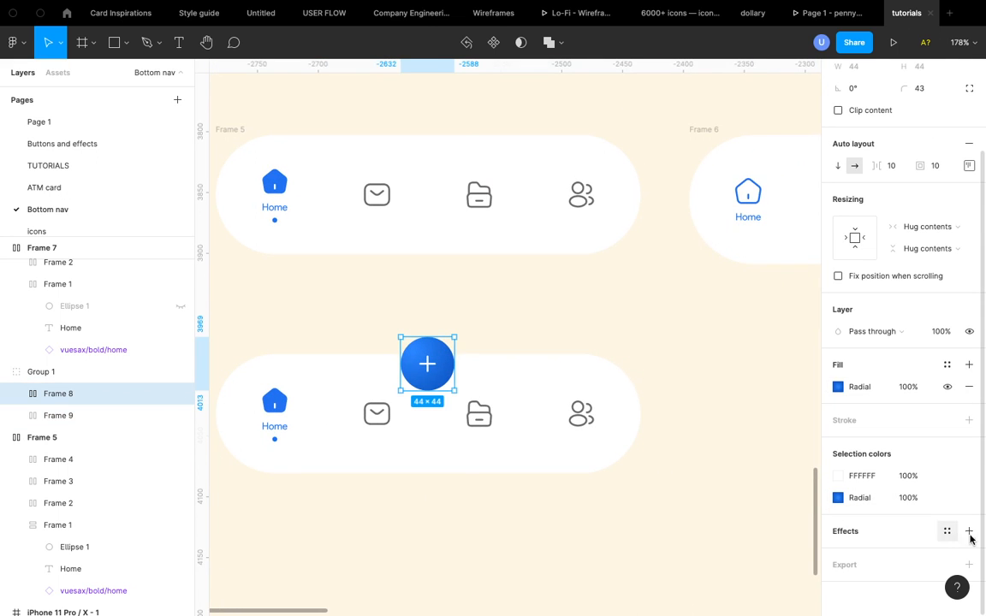
click(969, 533)
- Open the drop shadow settings and set the shadow's Y offset to 10
scroll(889, 553, down, 1)
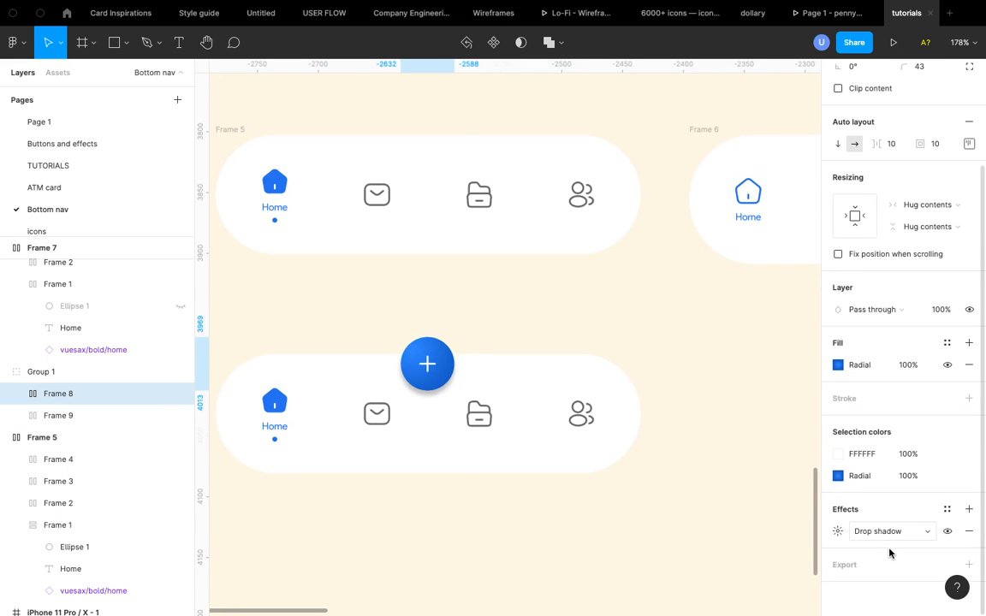
click(837, 532)
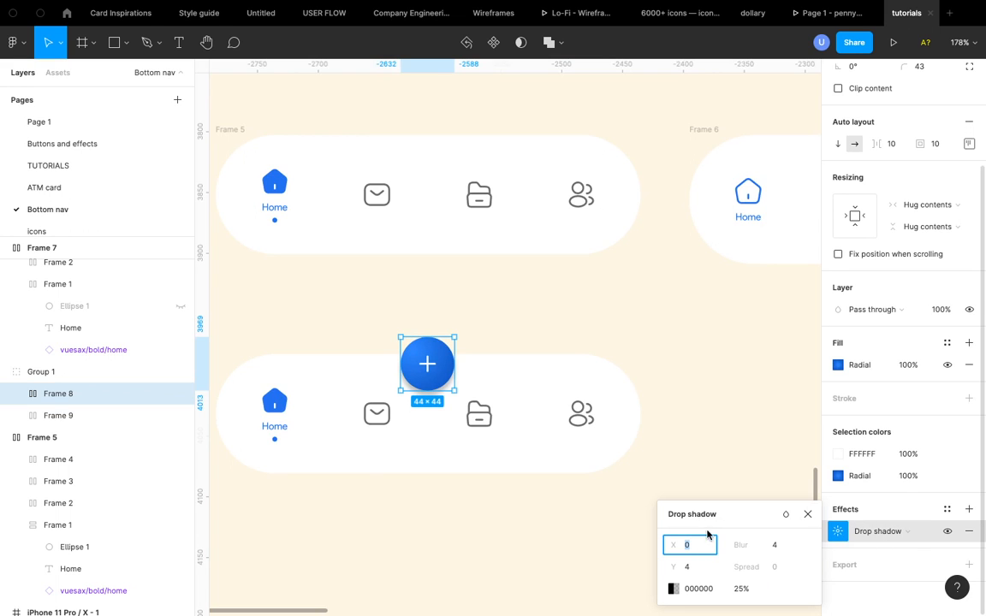
click(694, 569)
key(shift+Up)
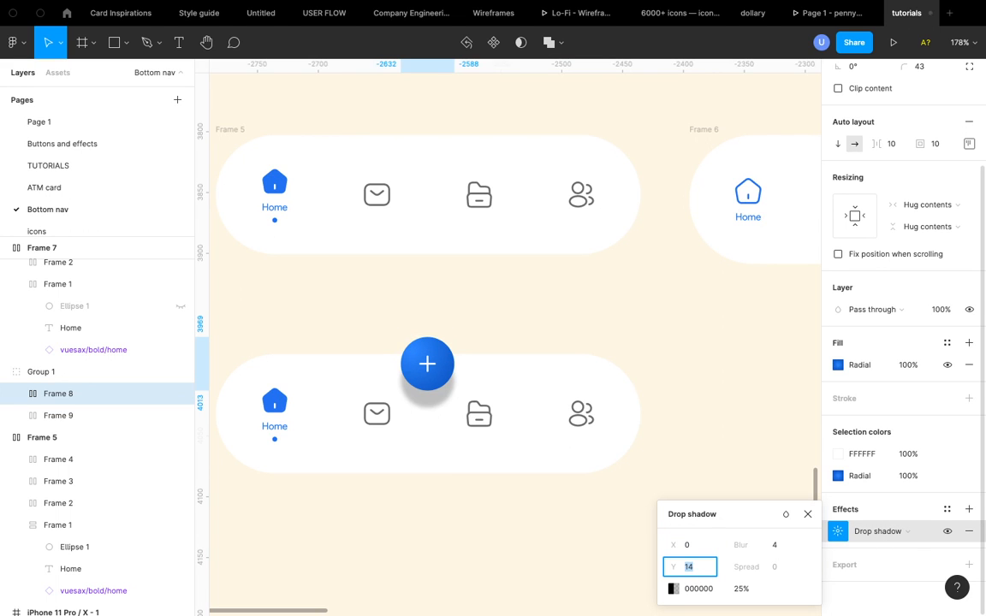
key(Down)
key(Down)
key(Down)
key(Down)
key(Down)
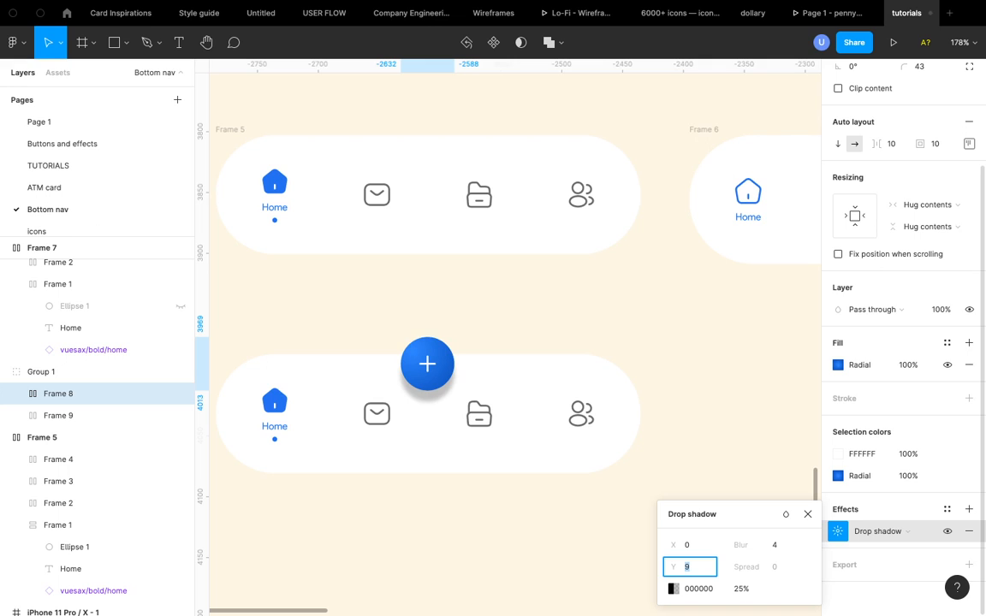
key(Up)
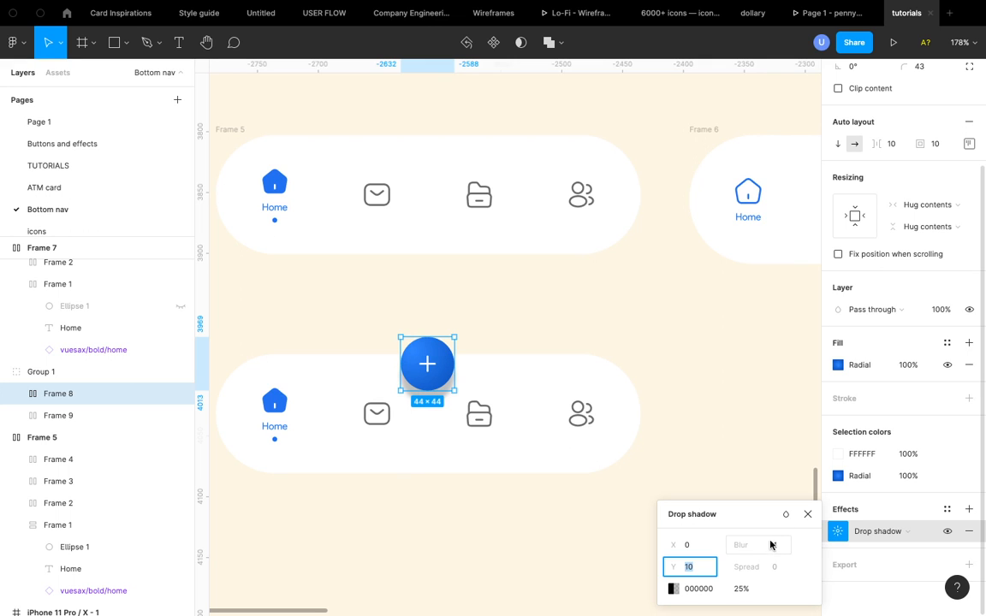
- Set the drop shadow's blur to 24
click(781, 548)
key(shift+Up)
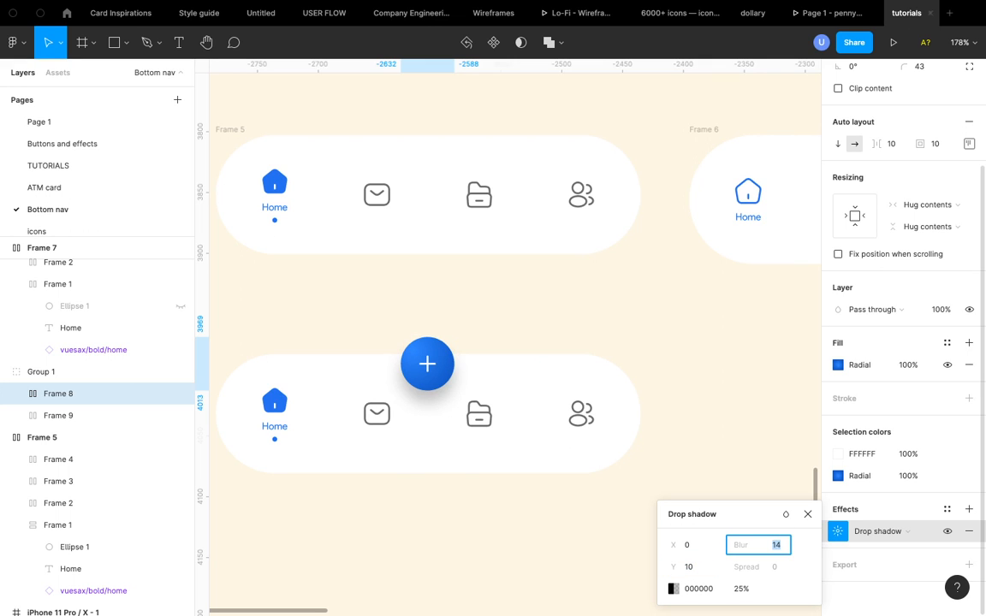
key(shift+Up)
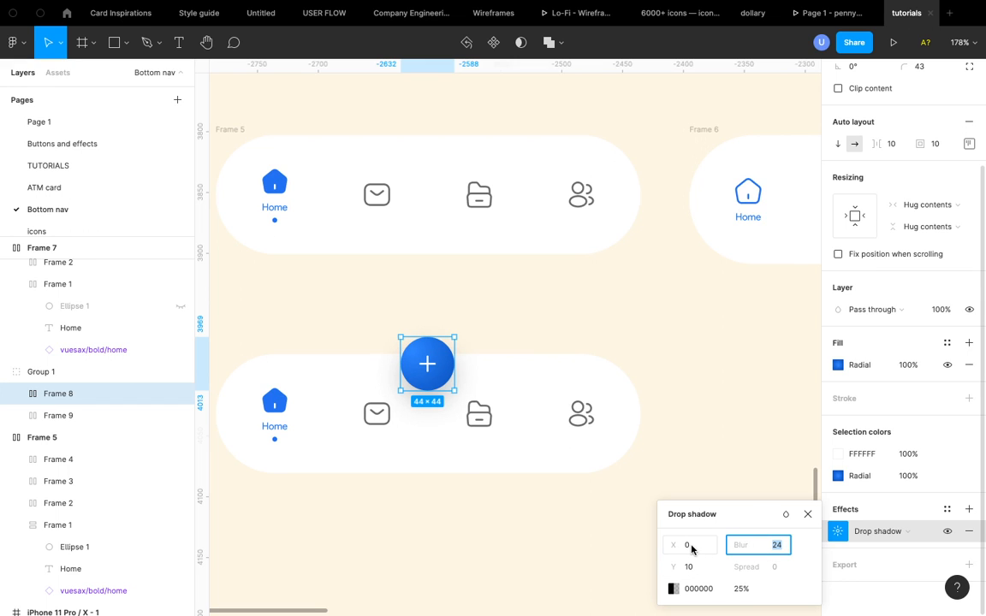
click(689, 545)
- Sample the shadow colour from the add button's blue fill with the eyedropper
click(672, 590)
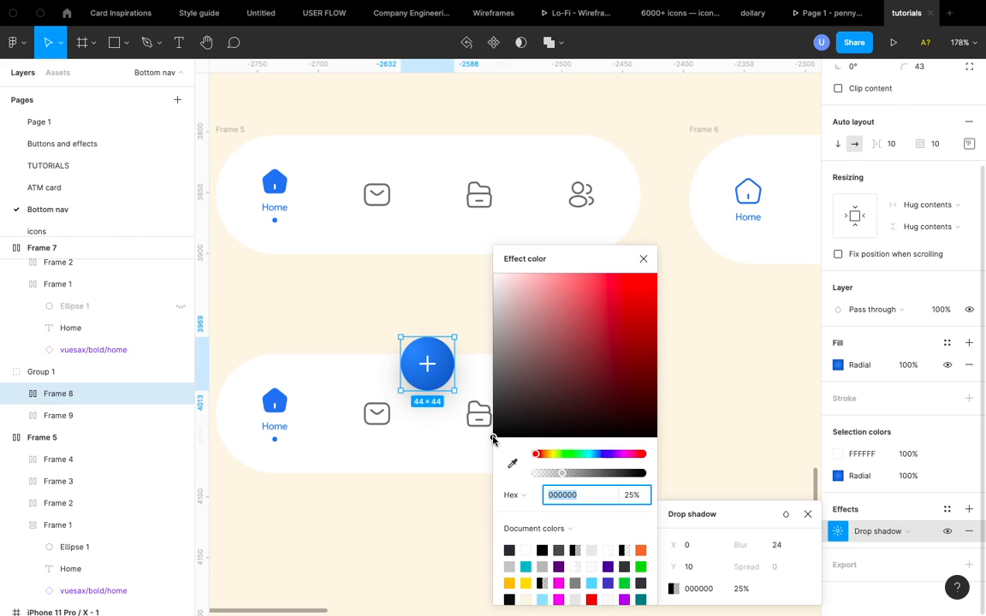
click(511, 463)
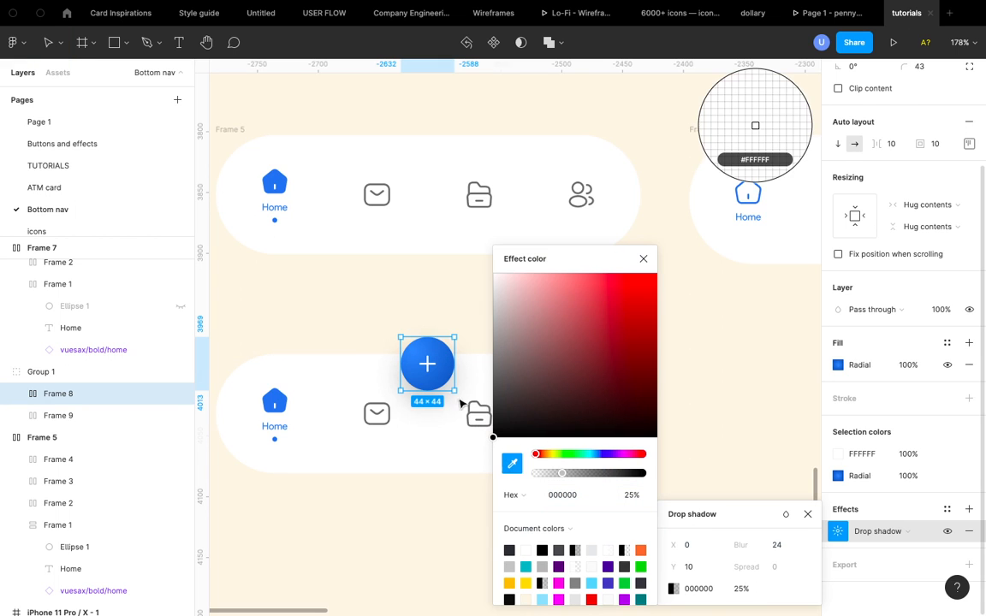
click(425, 350)
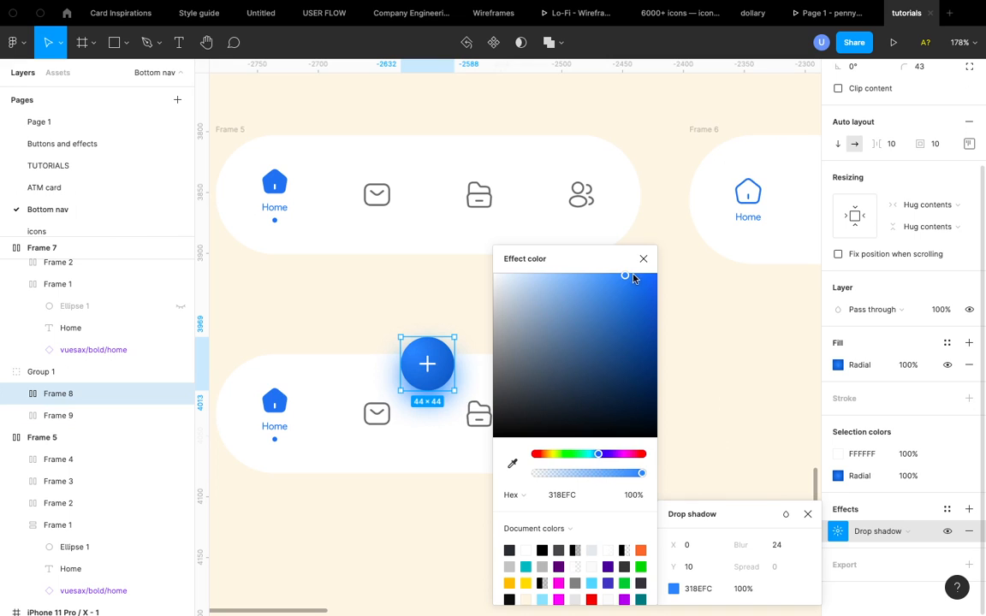
- Adjust the shadow colour to 1555A0 at 24% opacity
click(558, 474)
click(578, 474)
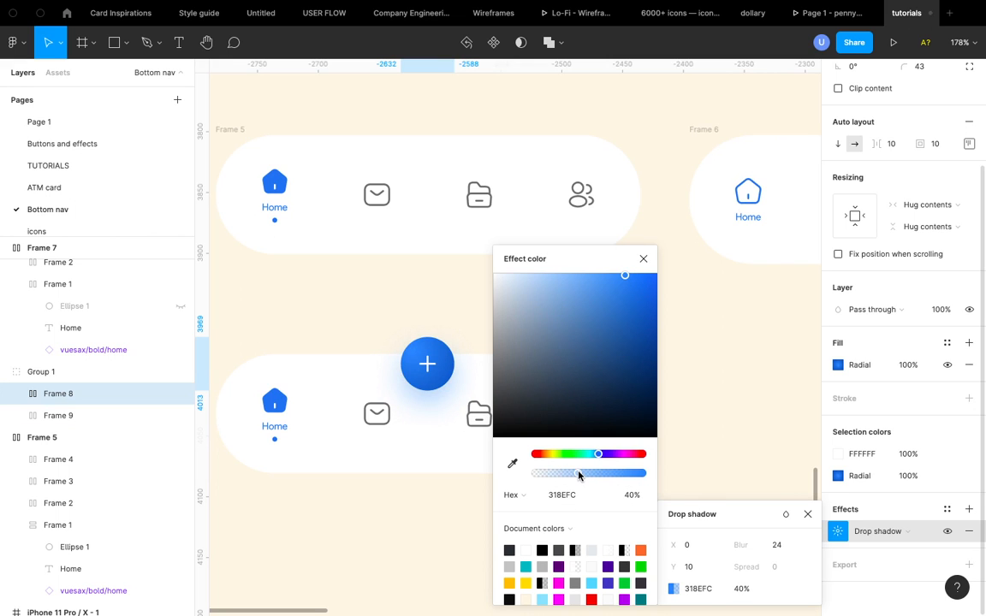
scroll(432, 398, up, 5)
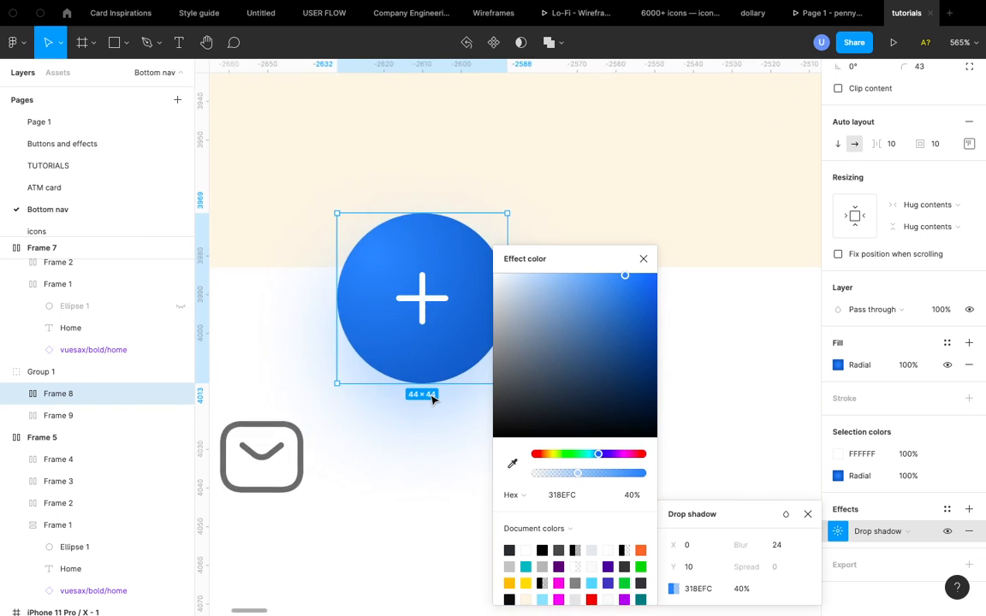
click(563, 475)
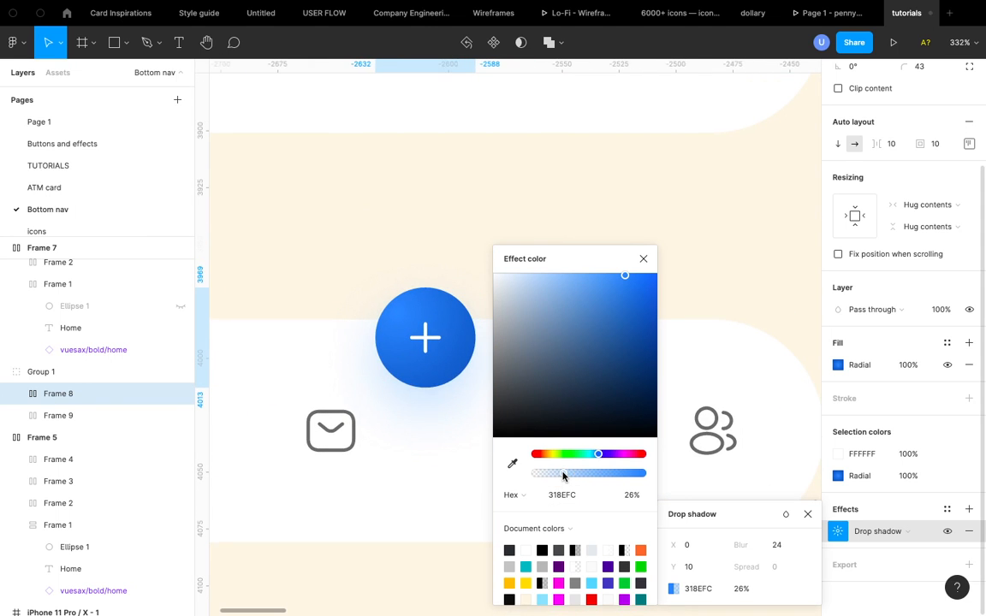
click(556, 475)
drag(628, 279, 636, 341)
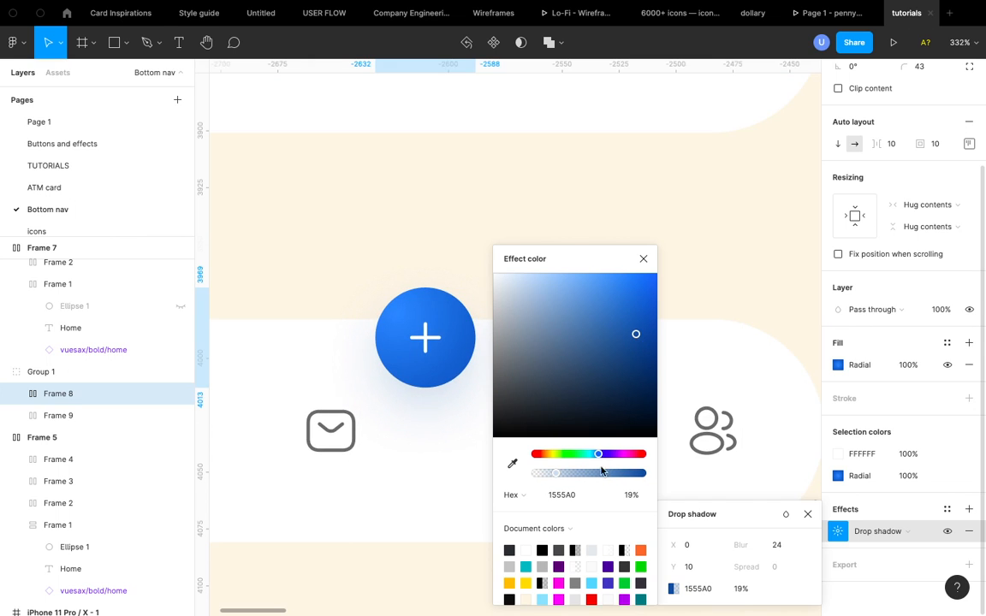
click(562, 473)
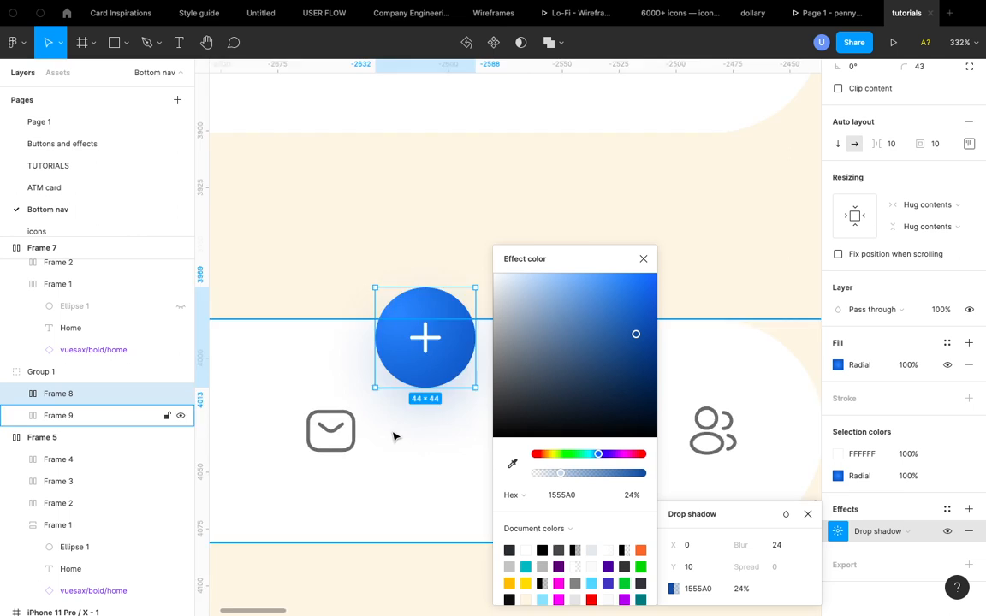
- Change the canvas background colour to 5E4411
scroll(396, 434, down, 5)
click(401, 519)
scroll(400, 519, down, 2)
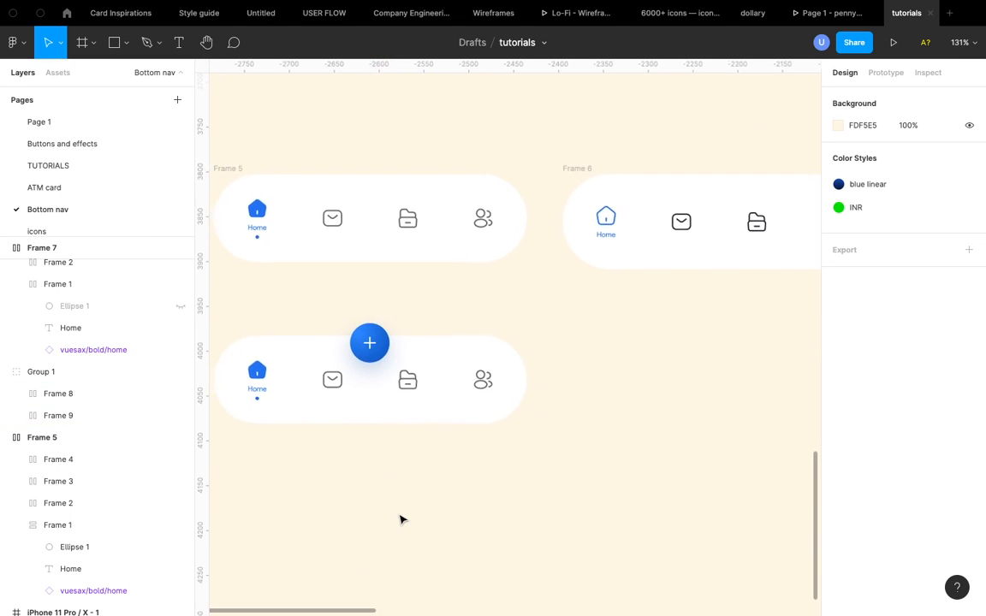
scroll(401, 358, up, 3)
scroll(401, 357, down, 3)
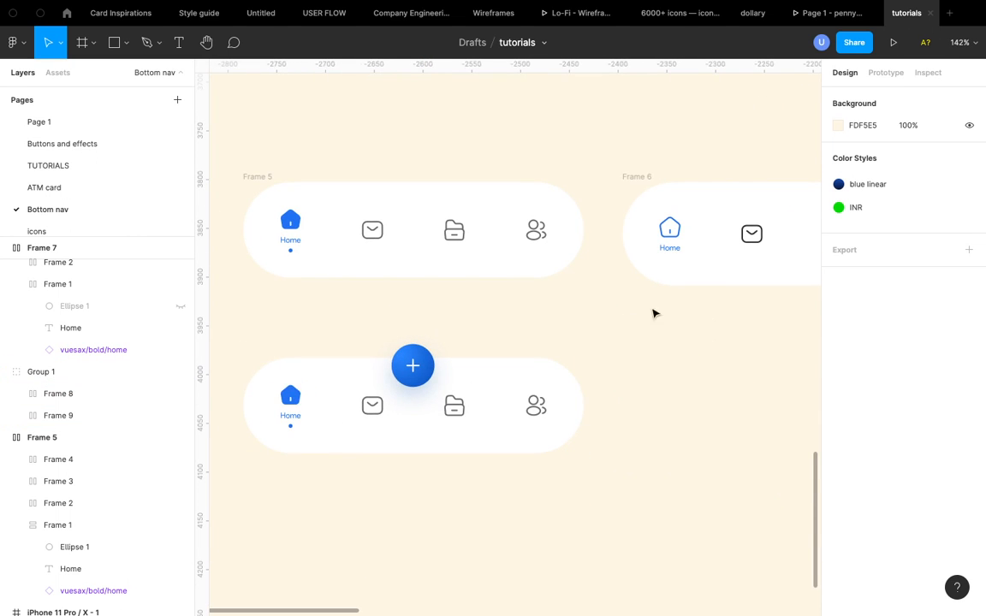
click(838, 125)
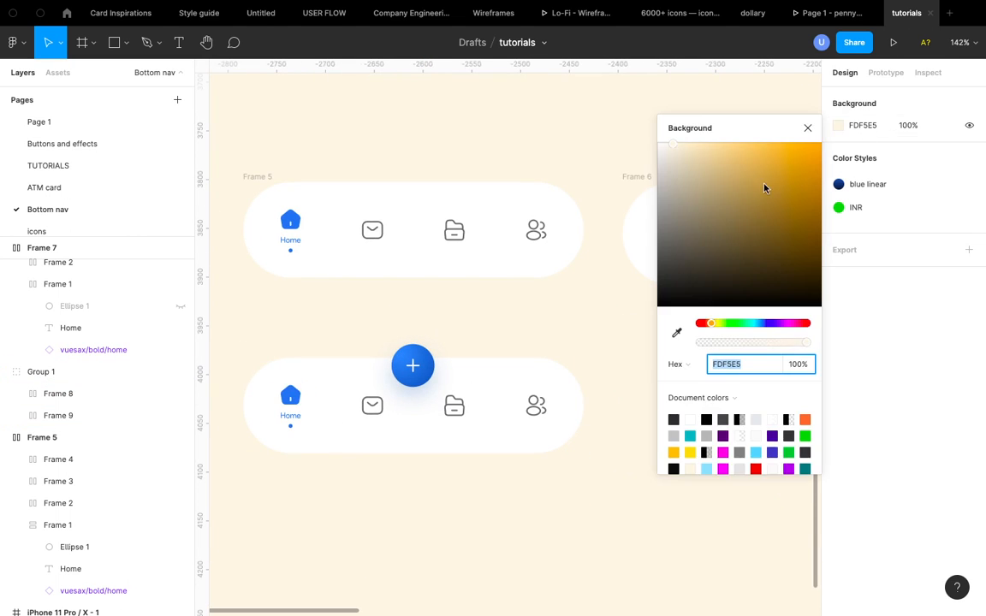
click(791, 249)
scroll(396, 409, up, 5)
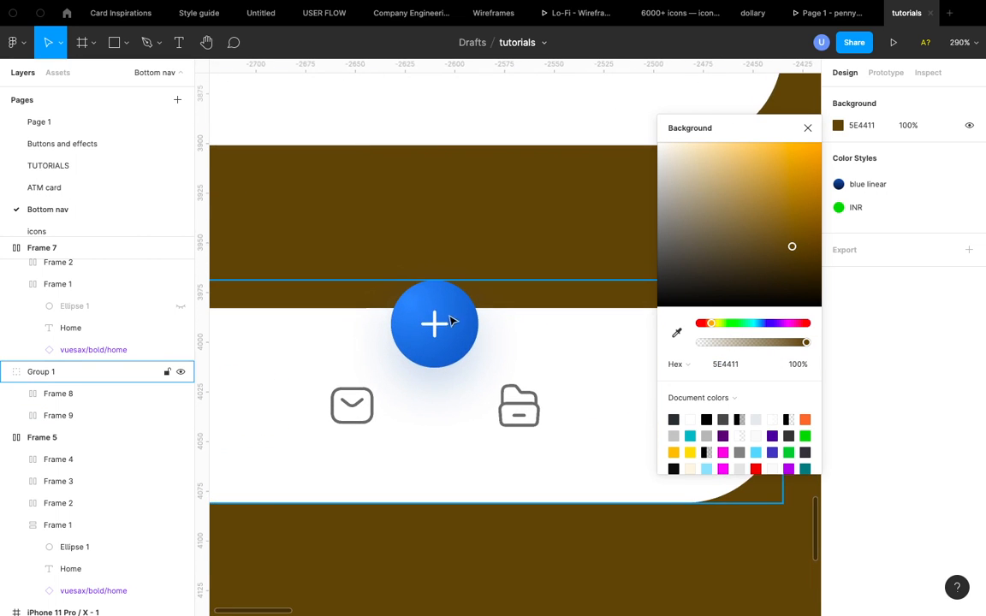
scroll(387, 415, down, 5)
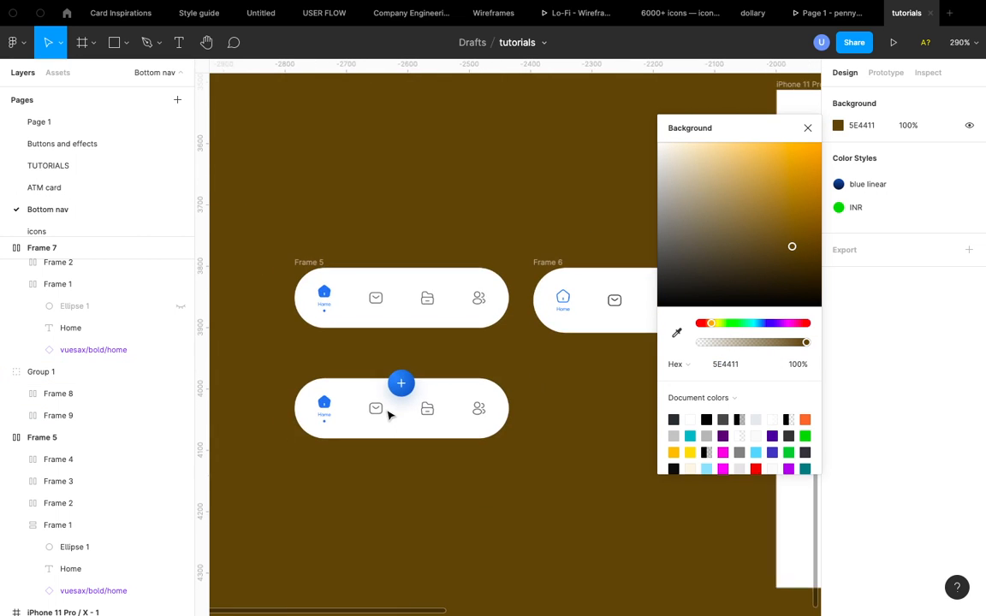
- Set the add button's auto layout padding to 24 on all sides
click(402, 386)
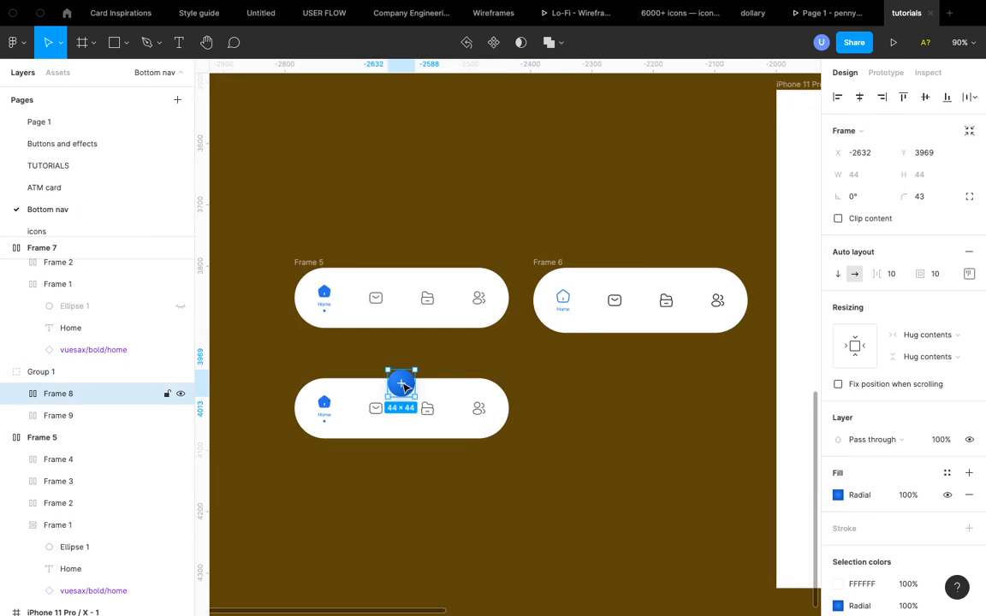
click(934, 273)
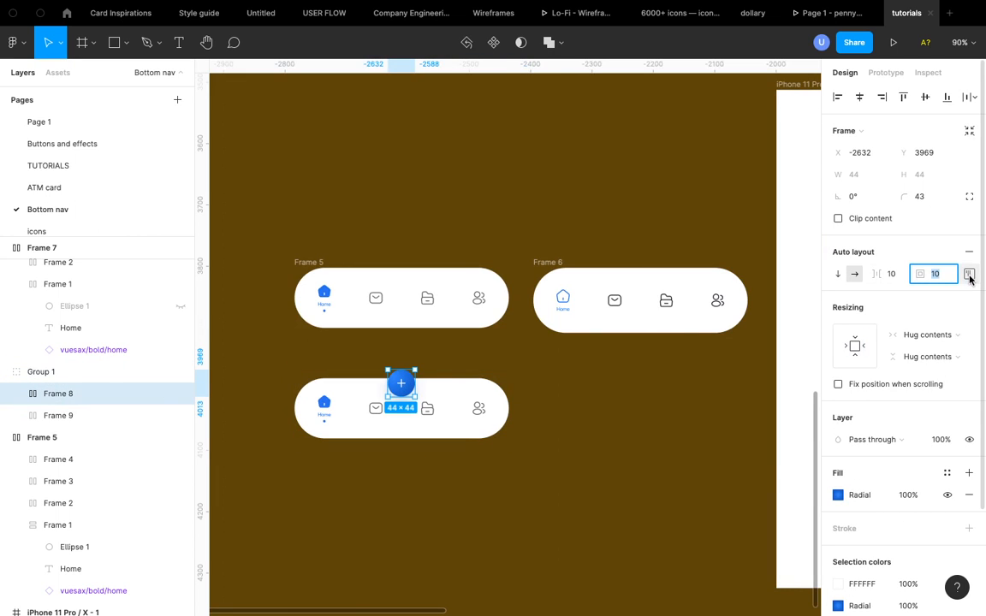
click(970, 275)
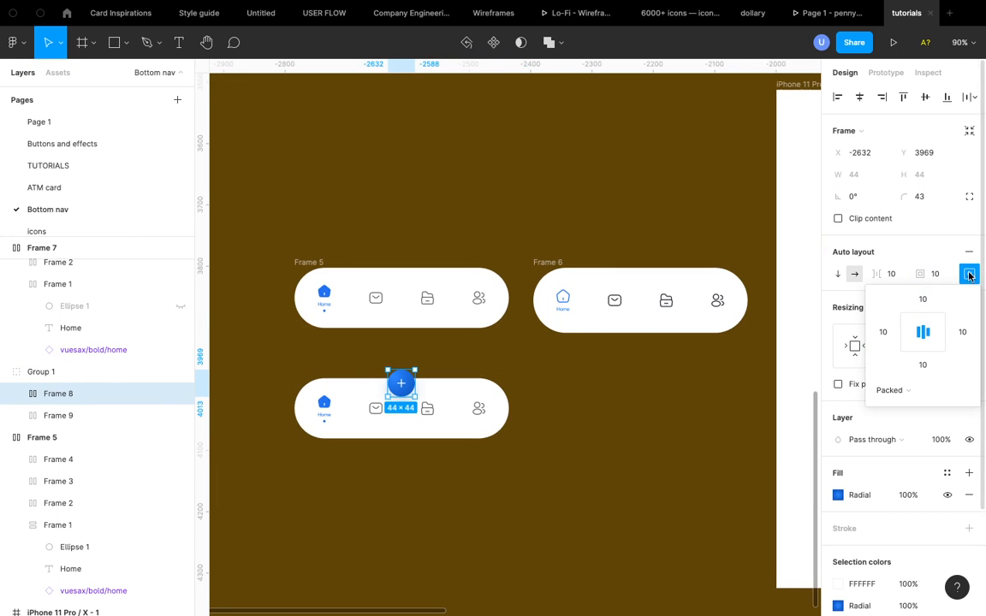
click(970, 275)
click(941, 275)
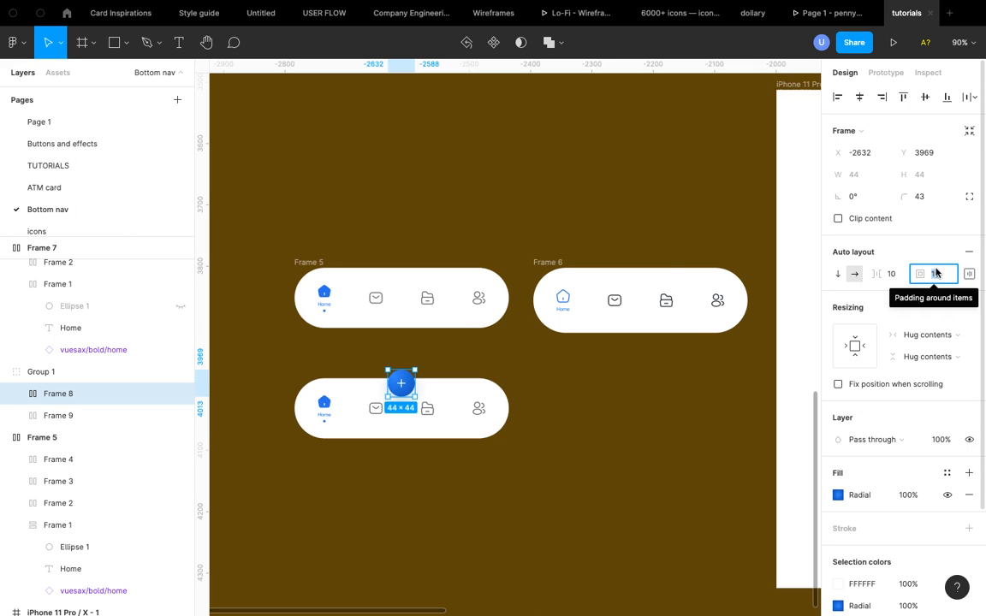
text(24)
key(Return)
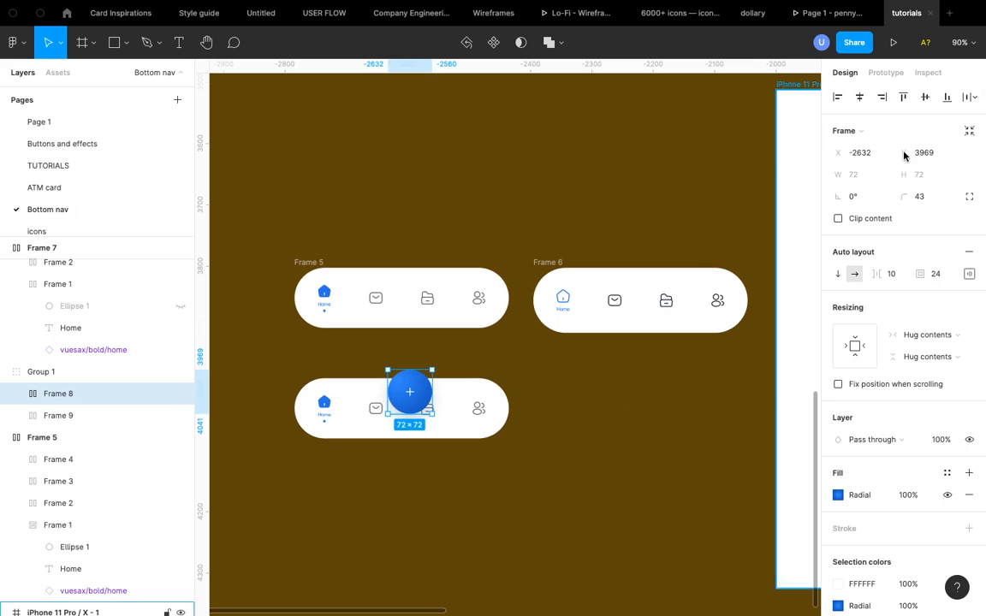
- Centre the add button horizontally on the nav bar and nudge it up 30 px
click(859, 97)
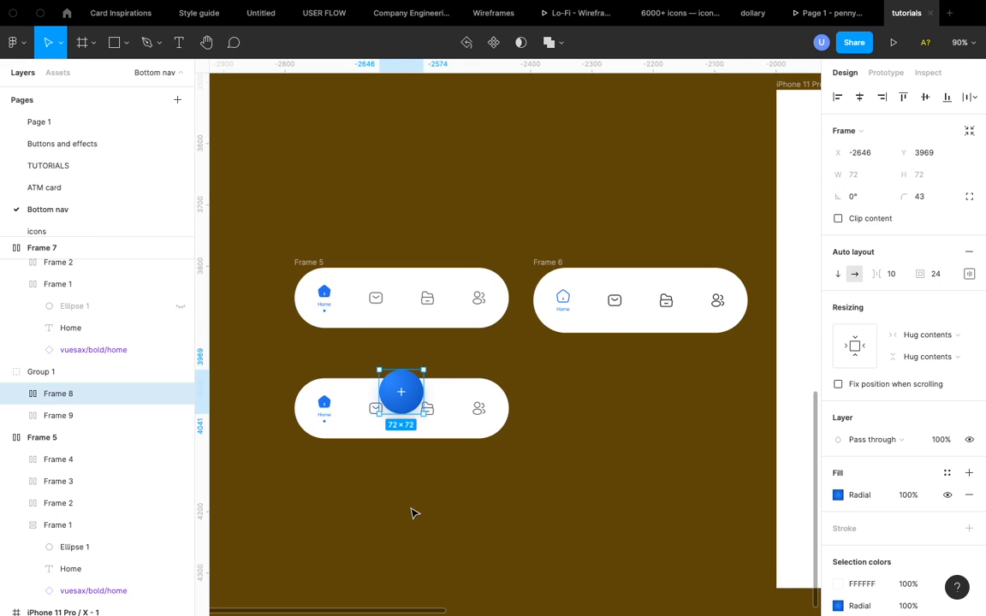
key(shift+Up)
key(shift+Up)
key(shift+Up)
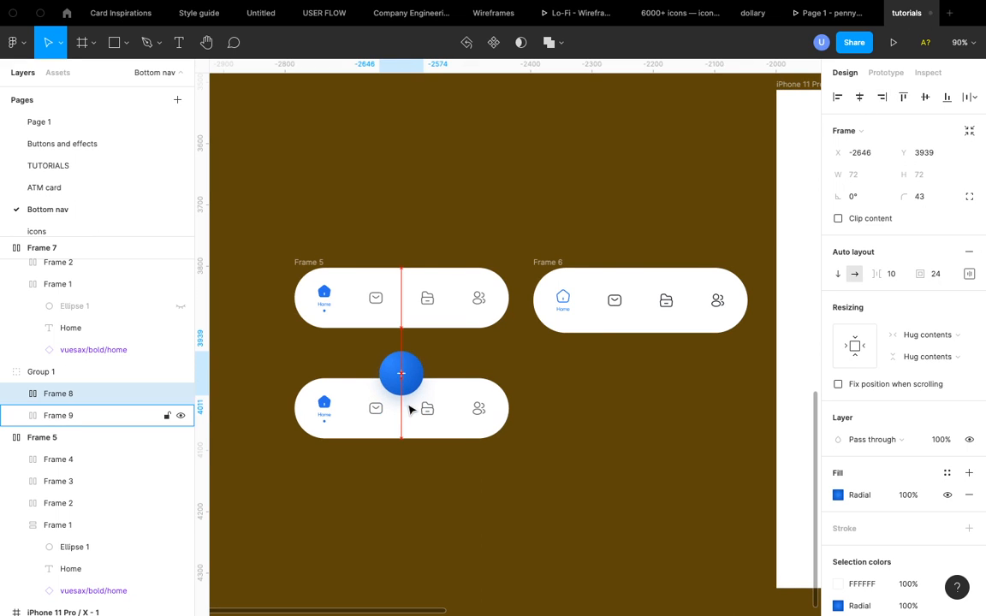
- Compare the new nav bar with the reference bottom navigation designs
scroll(395, 392, up, 3)
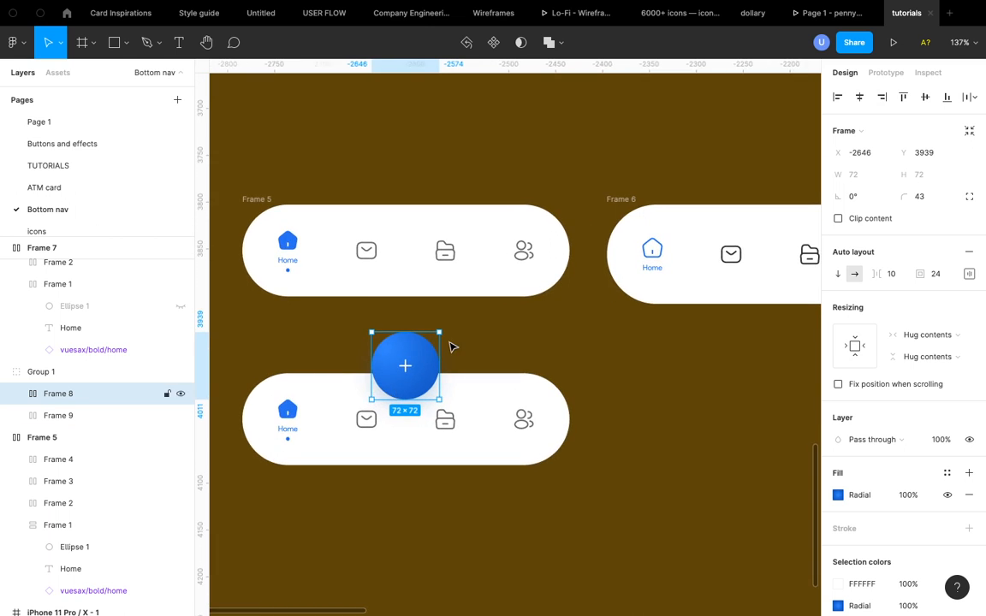
scroll(452, 347, down, 6)
scroll(452, 346, up, 6)
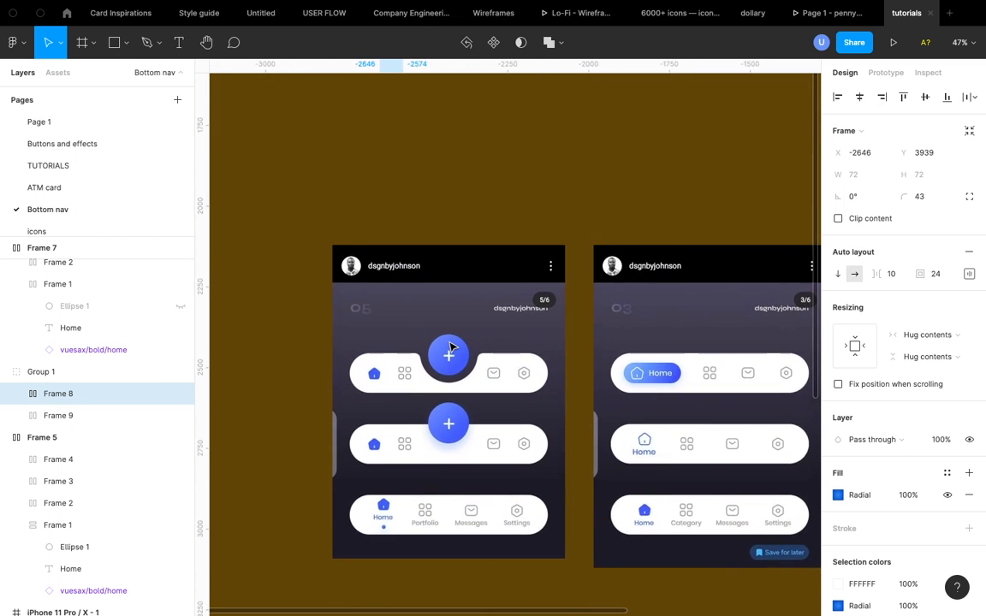
scroll(447, 347, right, 2)
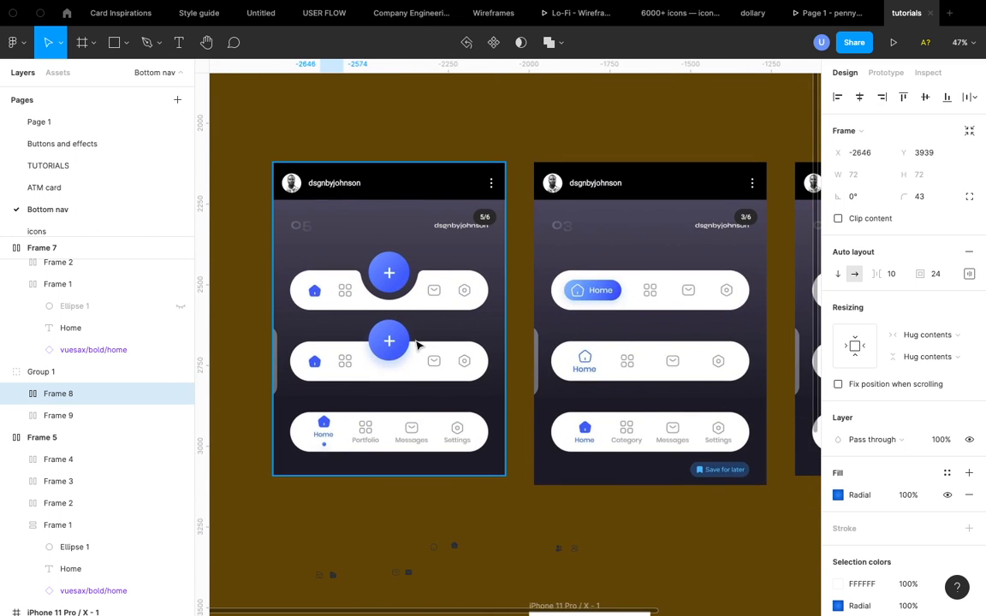
scroll(414, 274, up, 3)
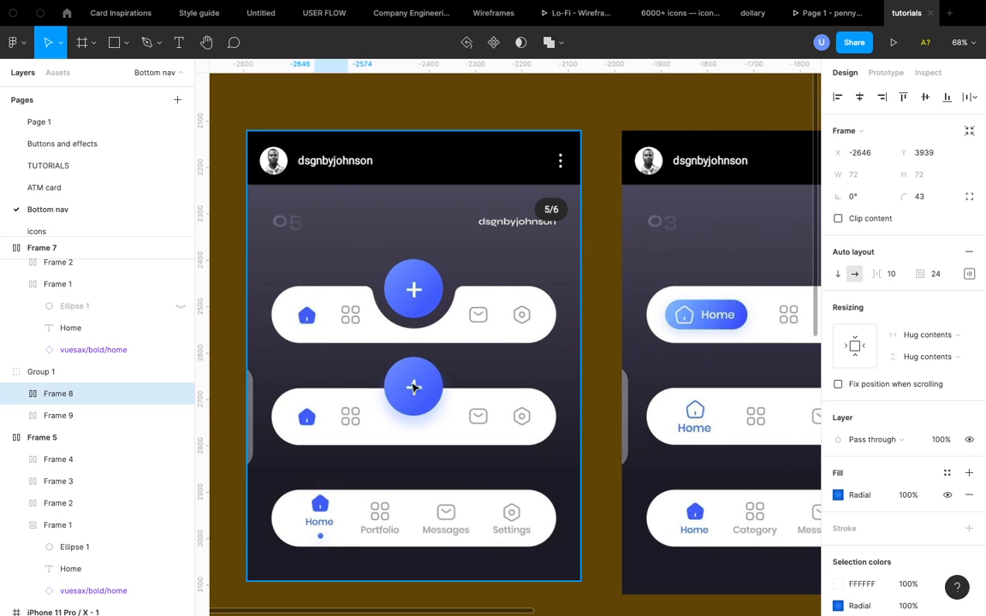
scroll(300, 311, up, 5)
scroll(299, 310, up, 1)
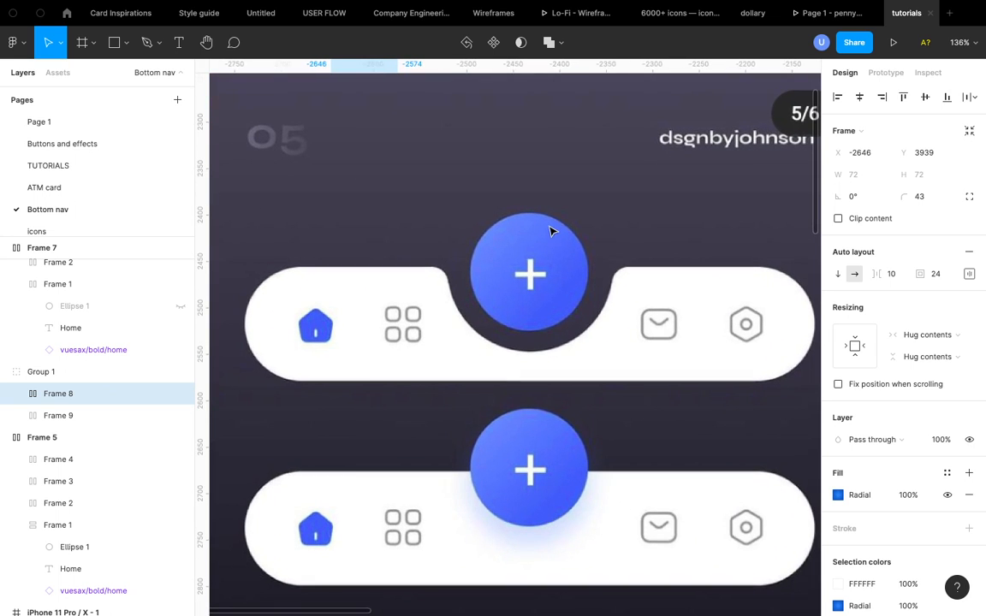
- Deselect the add button and inspect the finished raised-button nav bar at different zoom levels on the canvas
scroll(502, 340, down, 5)
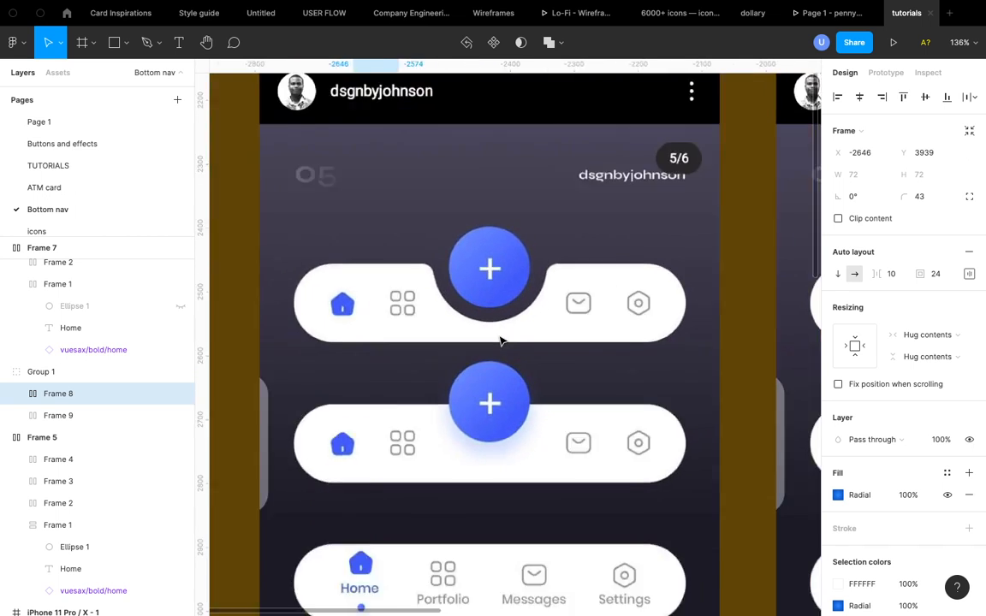
scroll(502, 341, down, 5)
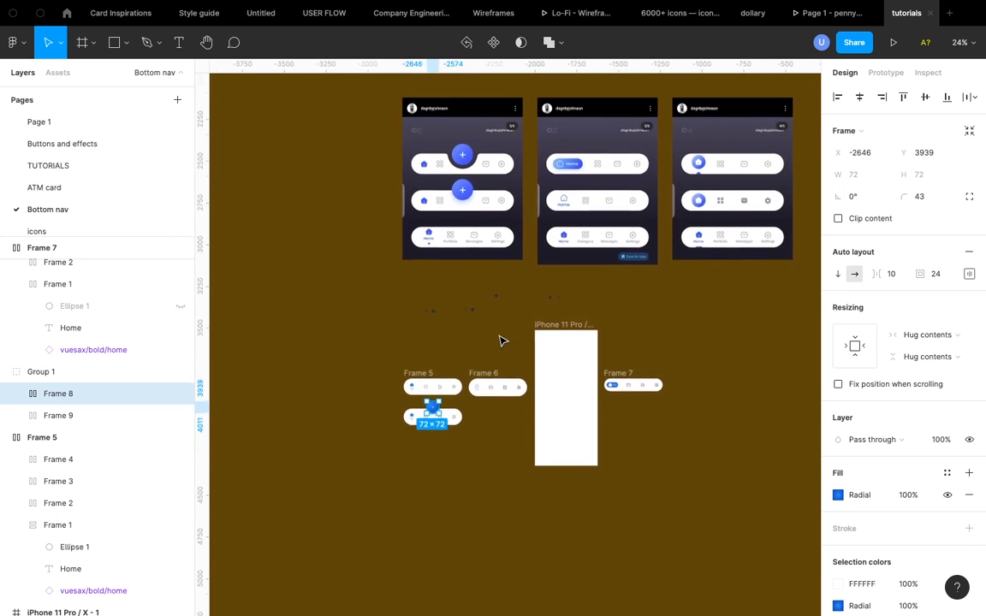
scroll(428, 413, up, 3)
scroll(428, 413, up, 5)
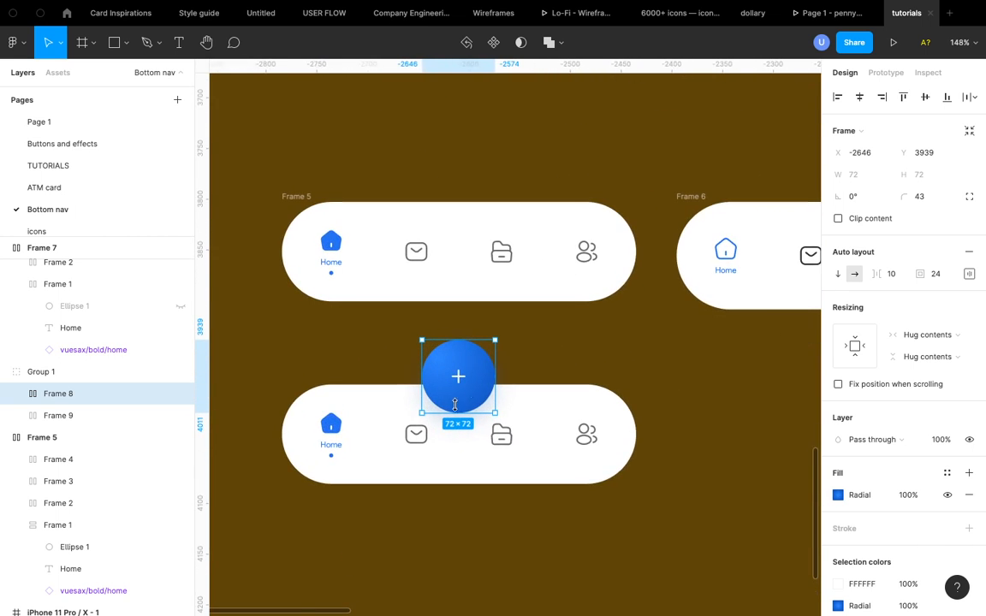
scroll(482, 387, up, 2)
scroll(482, 387, down, 3)
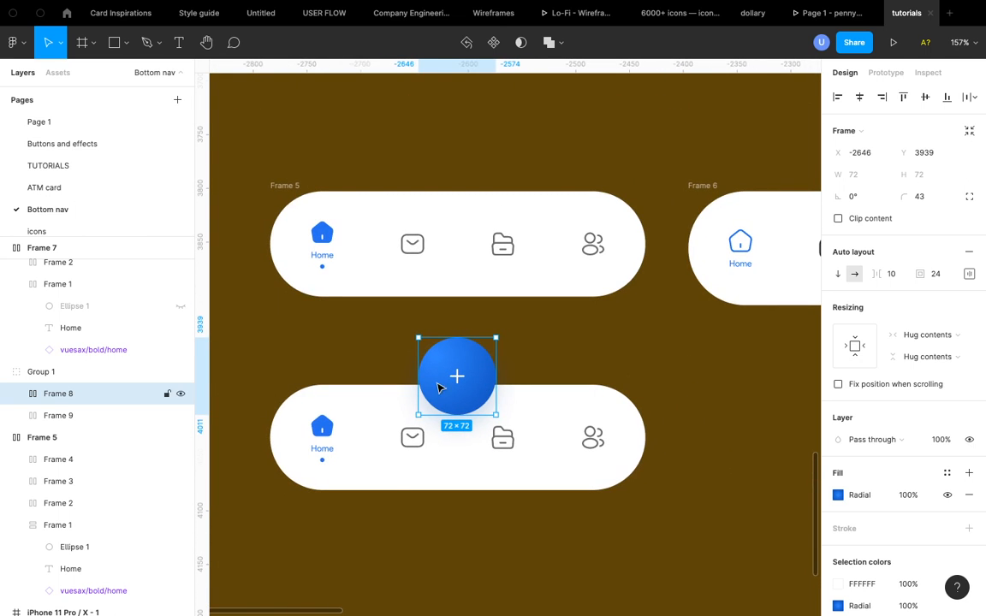
click(392, 359)
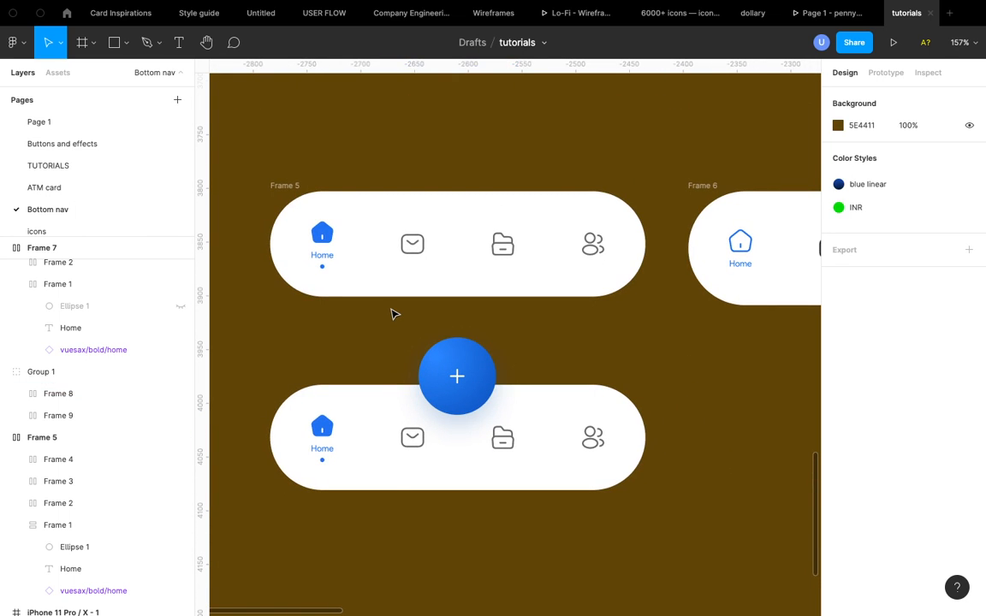
scroll(392, 314, down, 4)
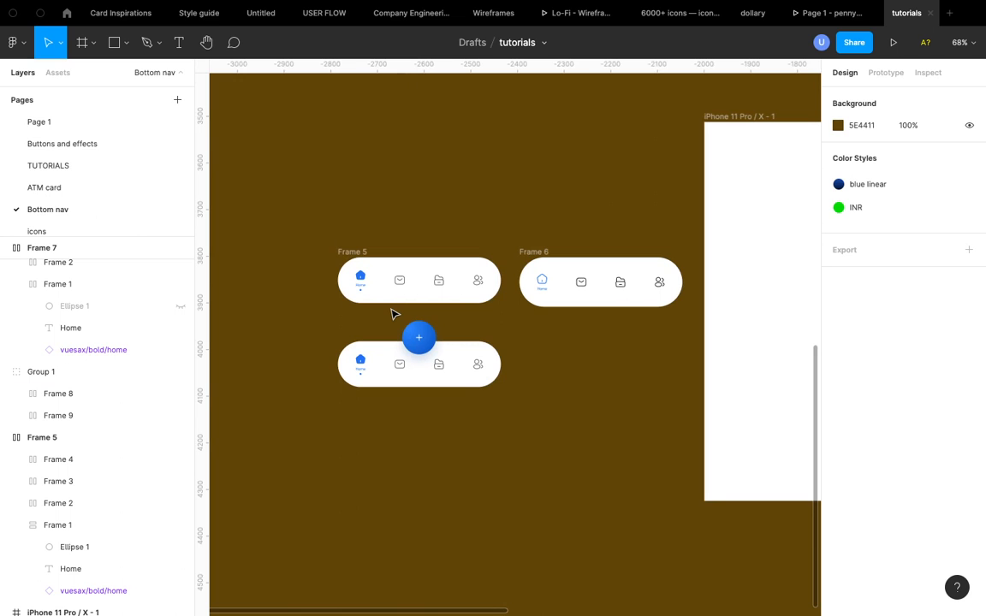
scroll(392, 314, up, 5)
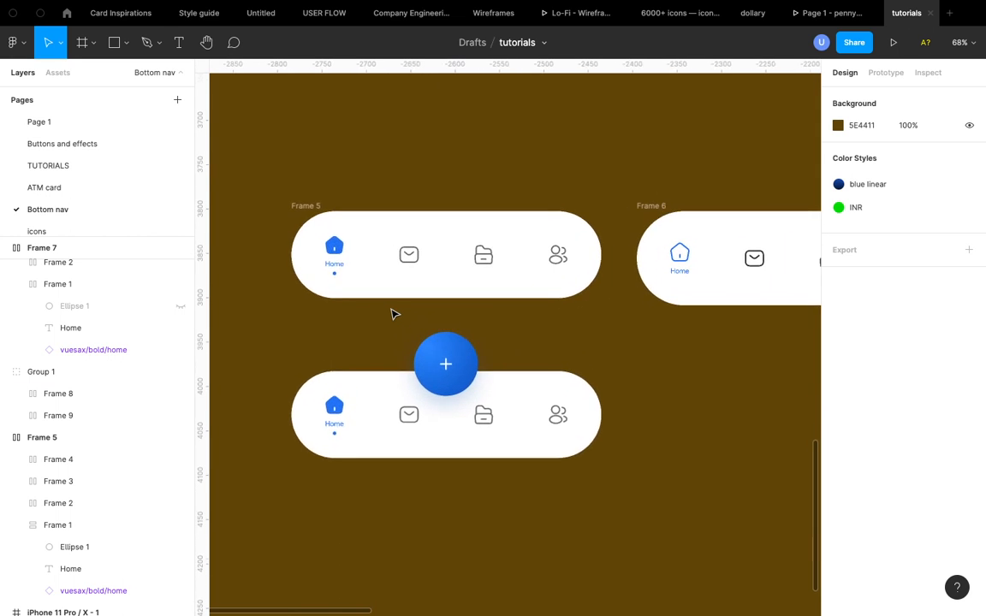